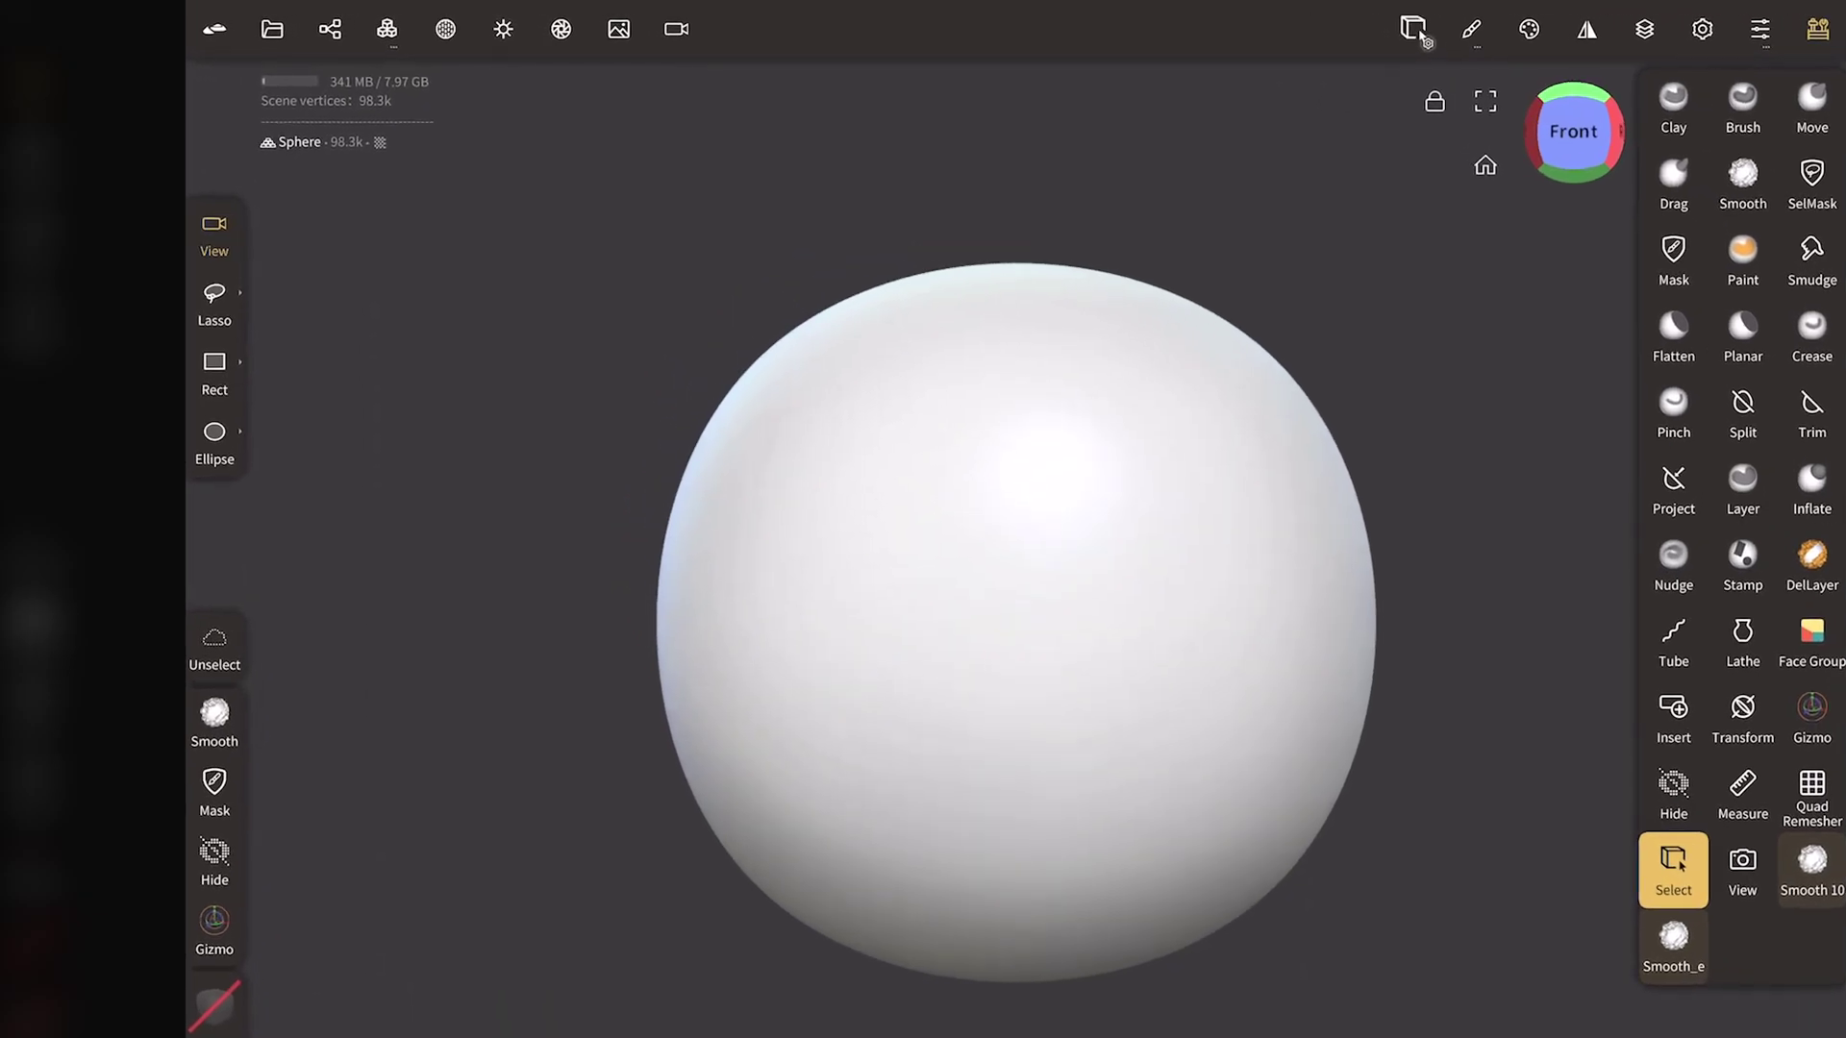
# Delete the default sphere and add a Plane primitive in its place
pyautogui.click(330, 29)
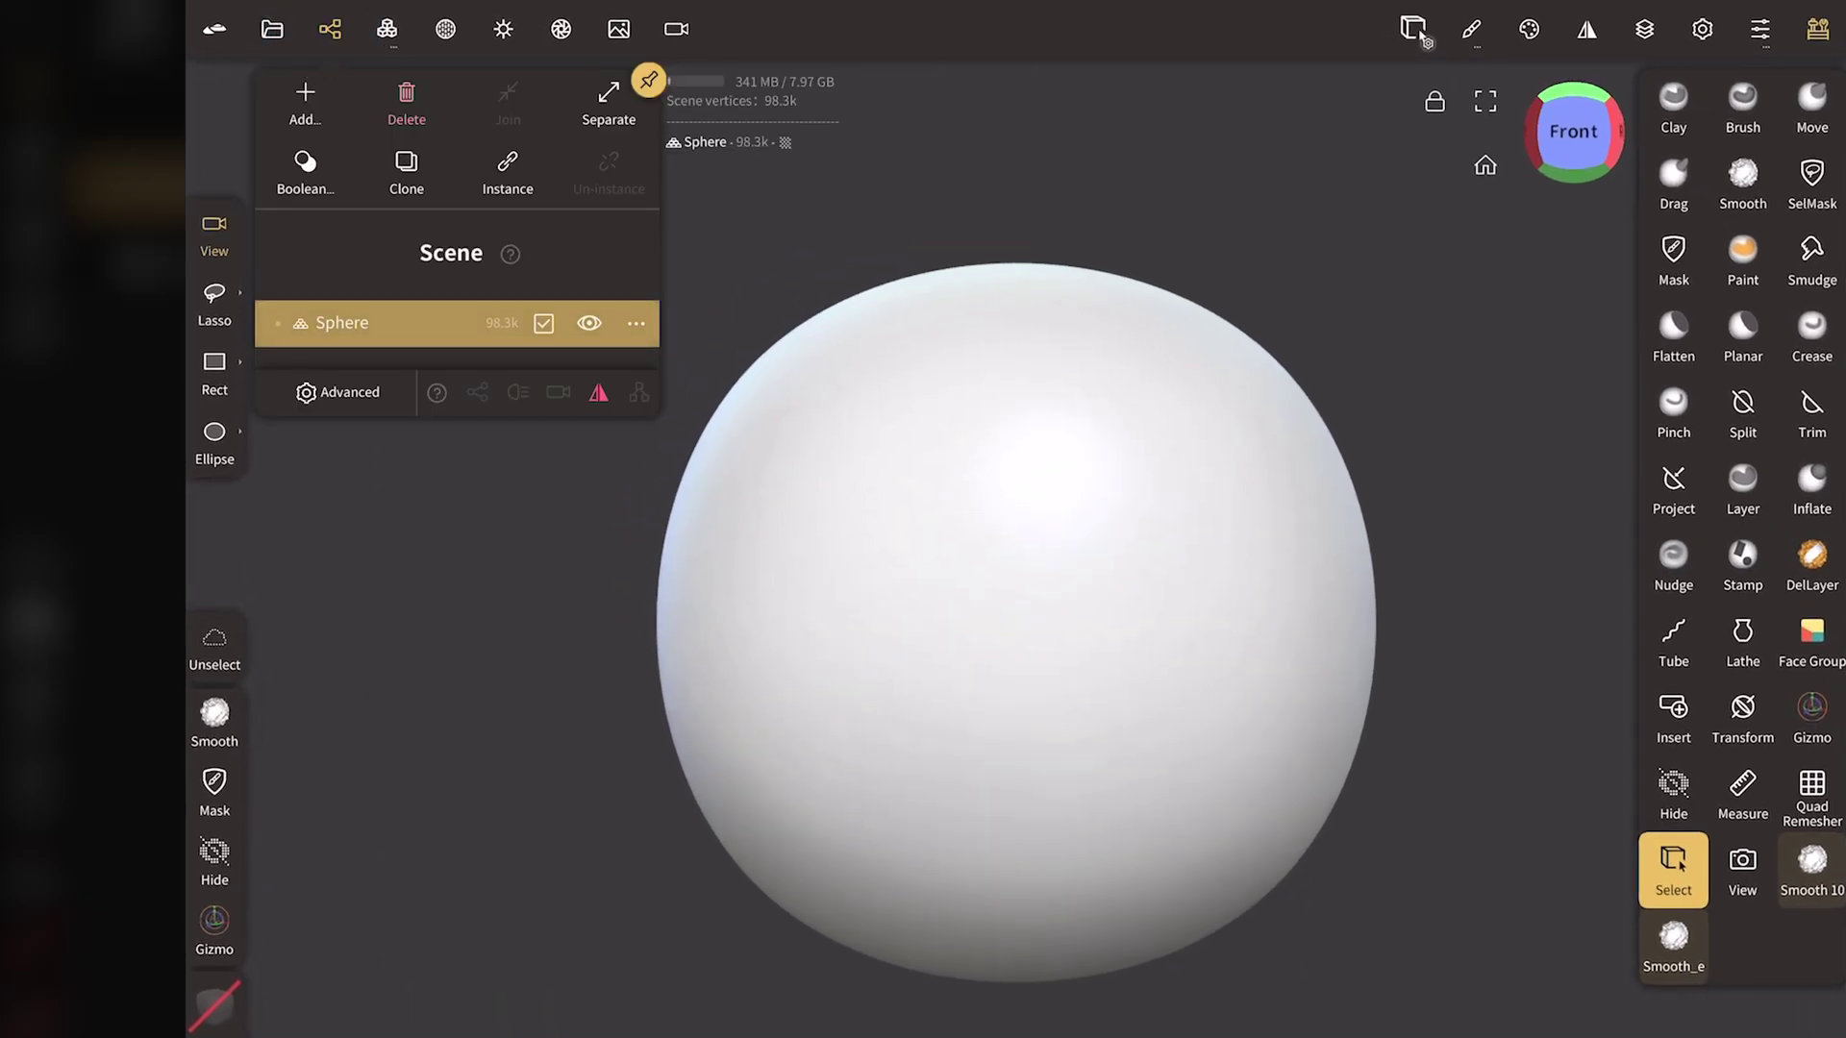
pyautogui.click(407, 101)
pyautogui.click(305, 101)
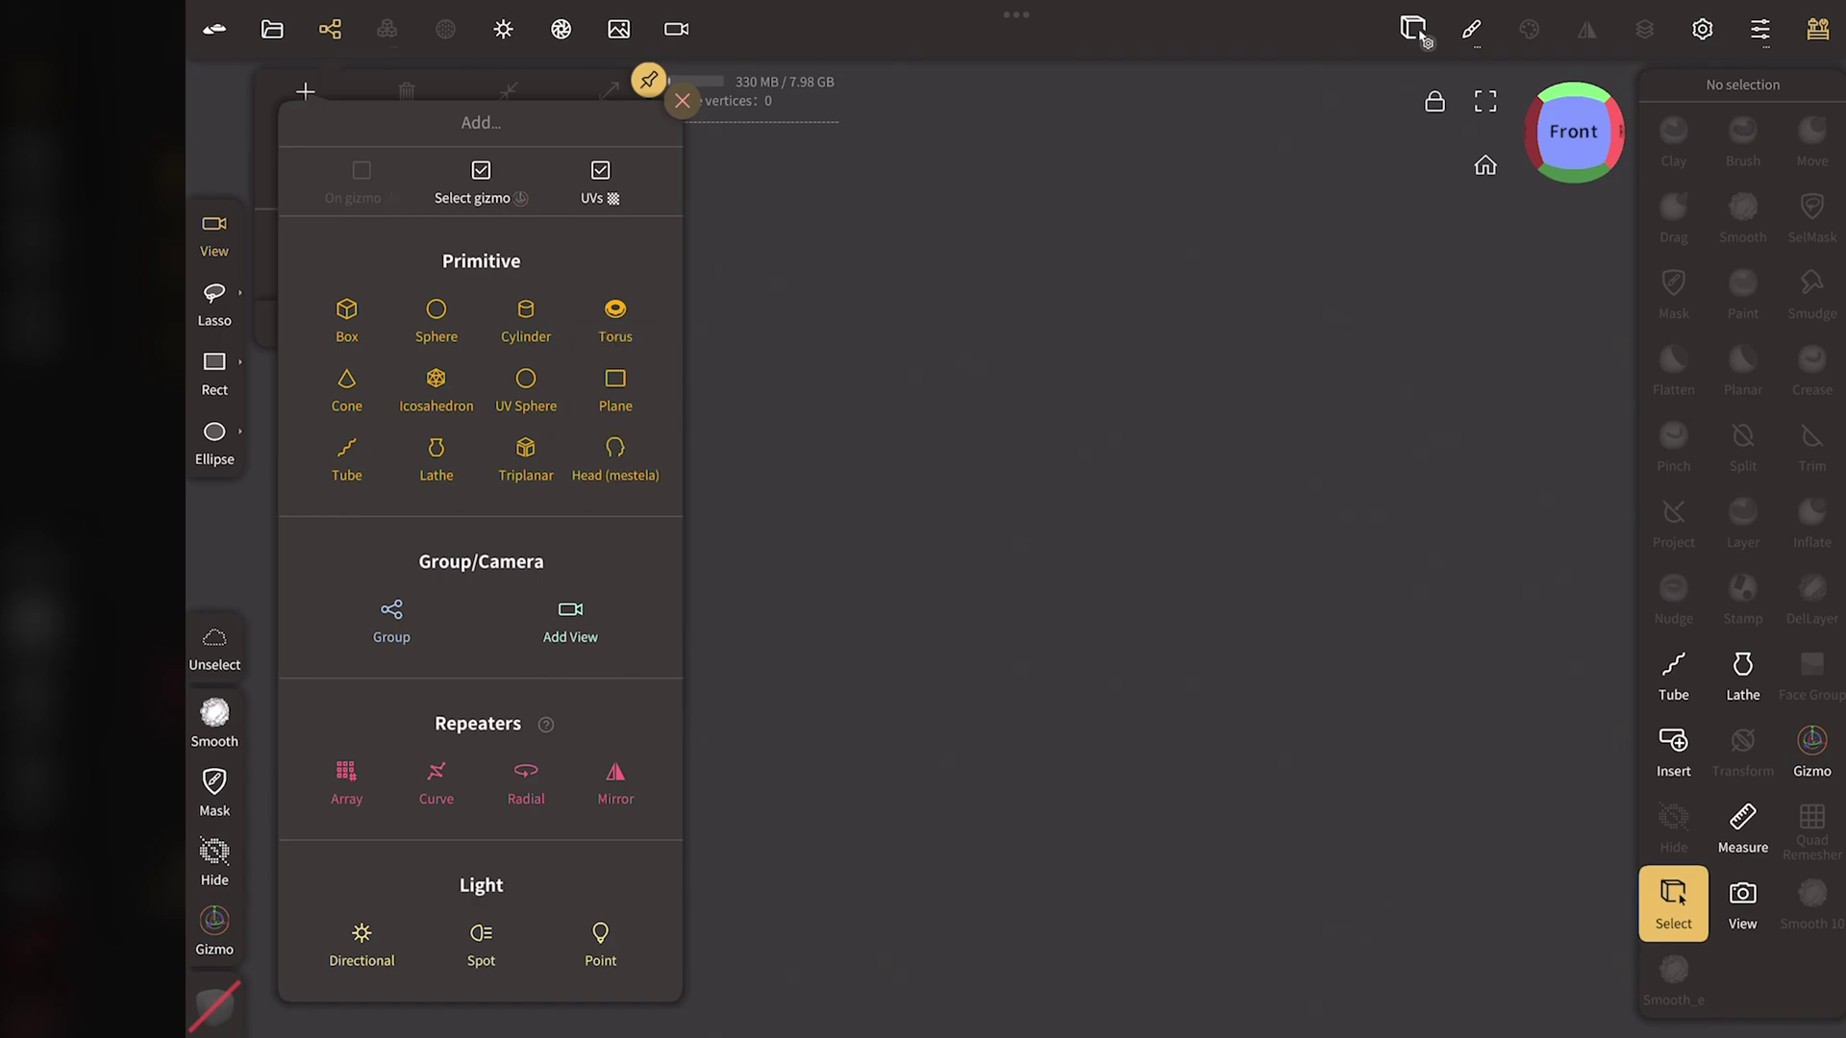
pyautogui.click(616, 385)
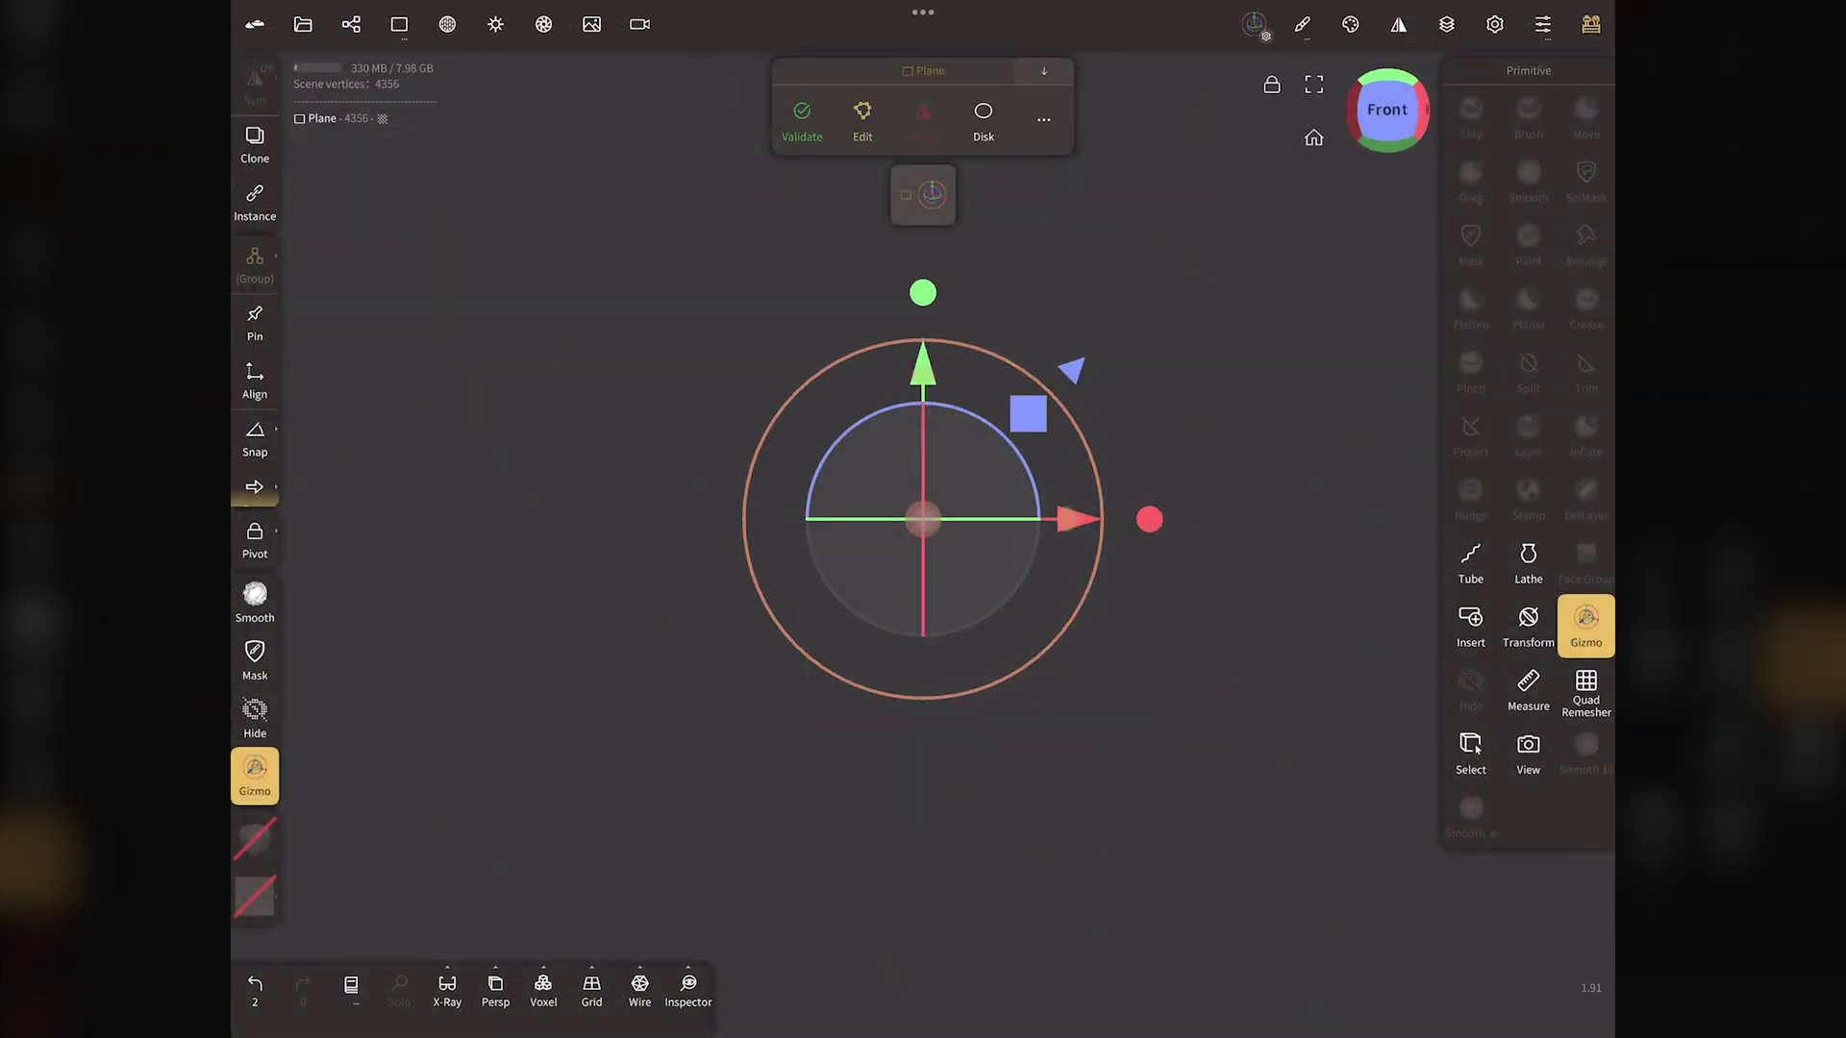
# Rotate the plane 90° to face front with wireframe shown, squash it into a wide strip, and validate
pyautogui.click(255, 438)
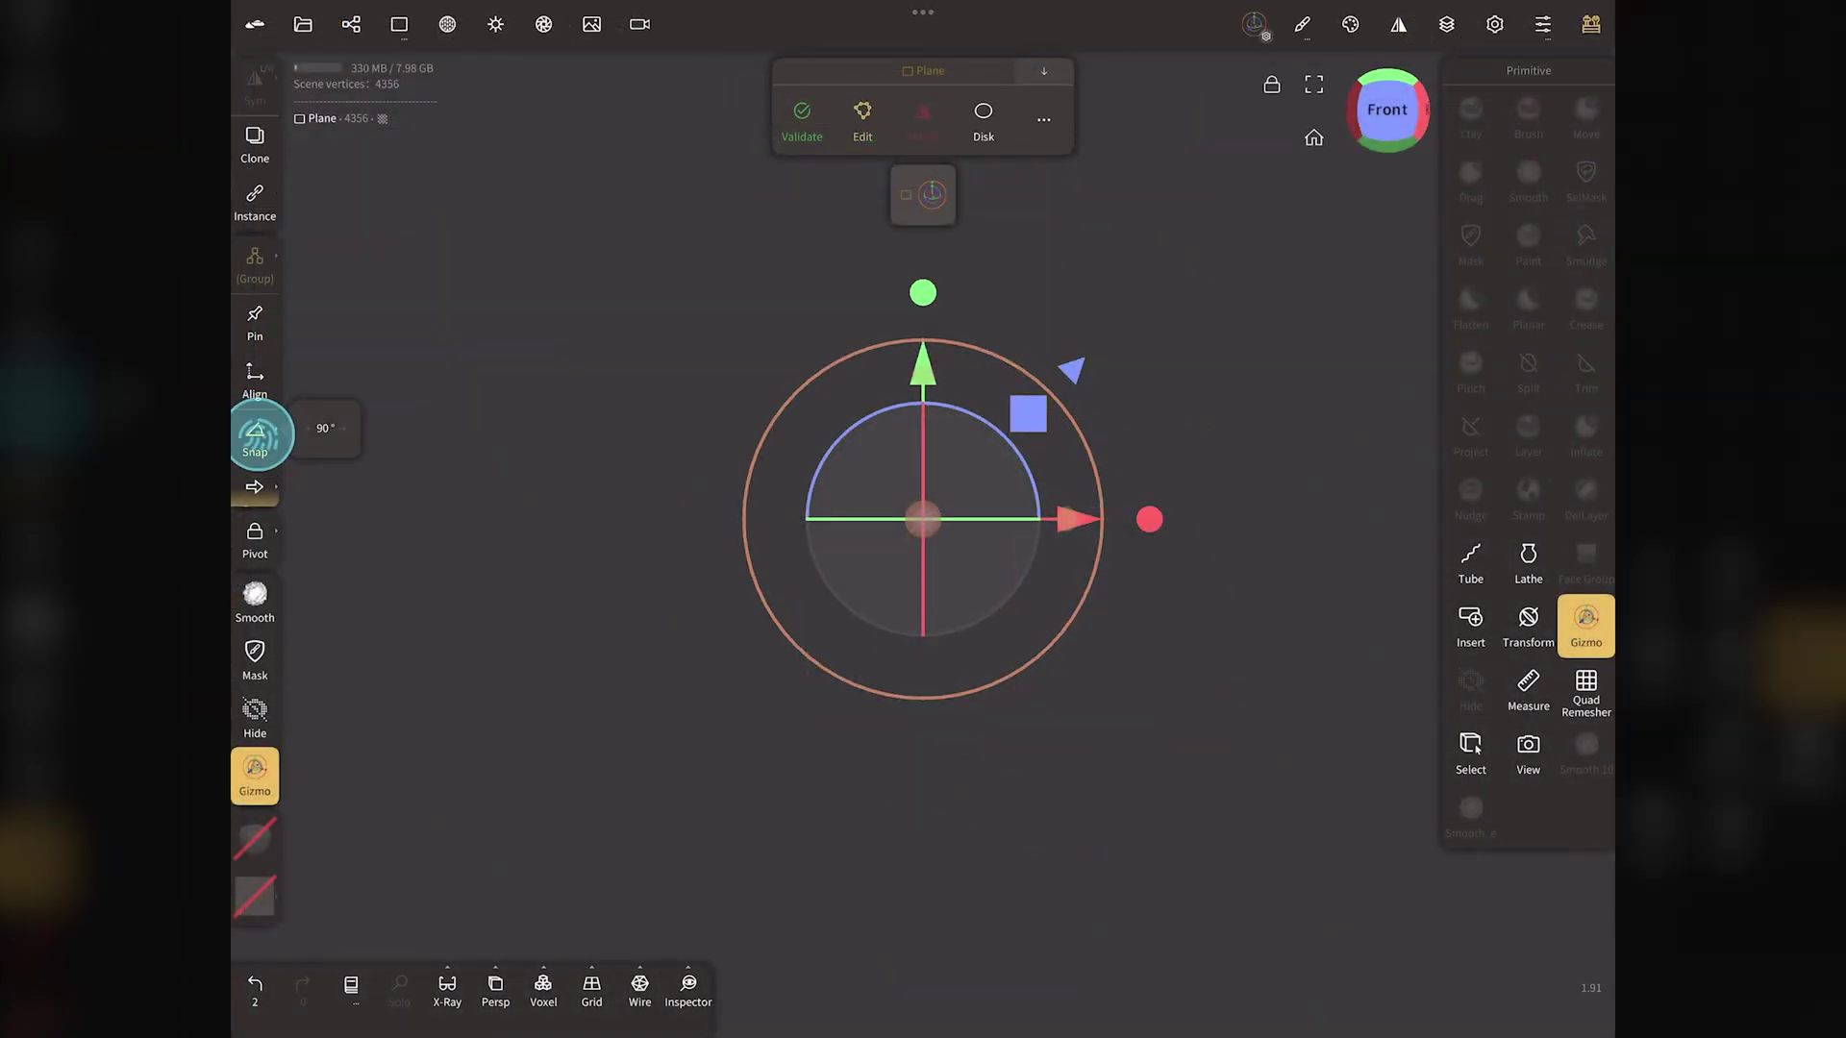
pyautogui.moveTo(923, 452); pyautogui.dragTo(923, 596)
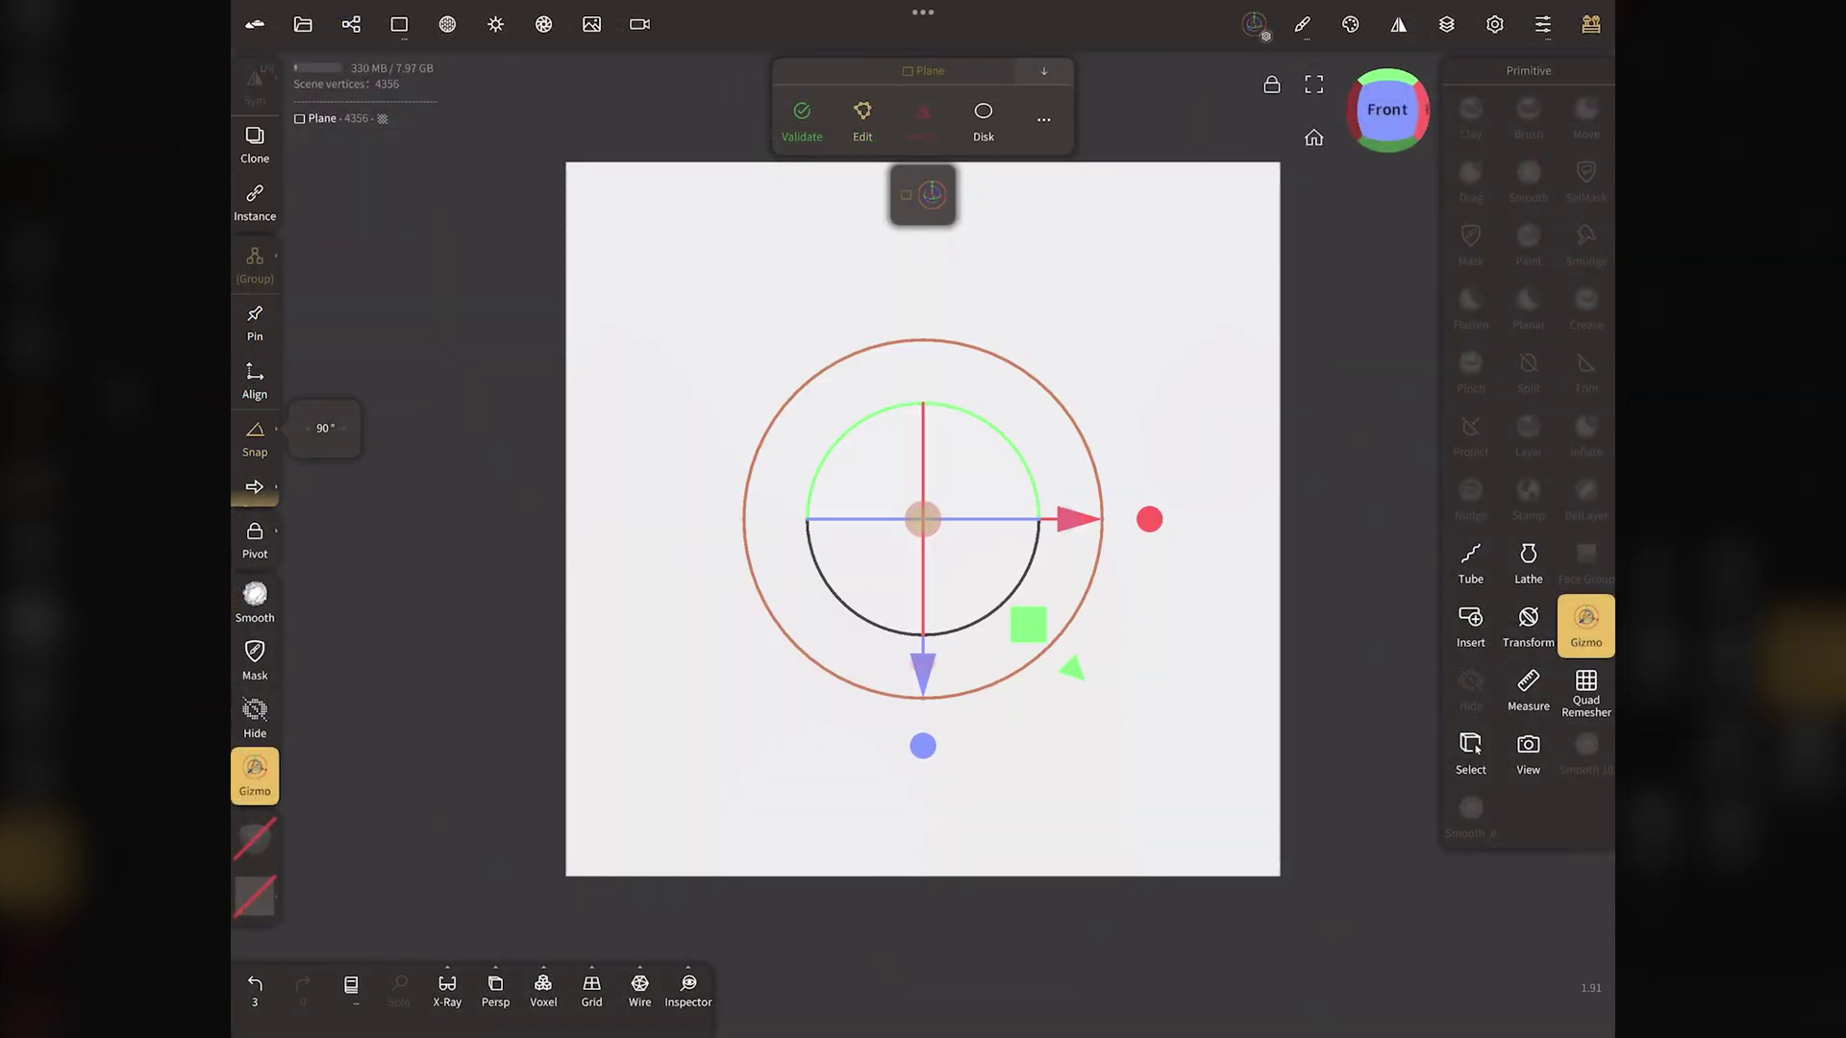
pyautogui.click(639, 990)
pyautogui.moveTo(923, 746); pyautogui.dragTo(923, 673)
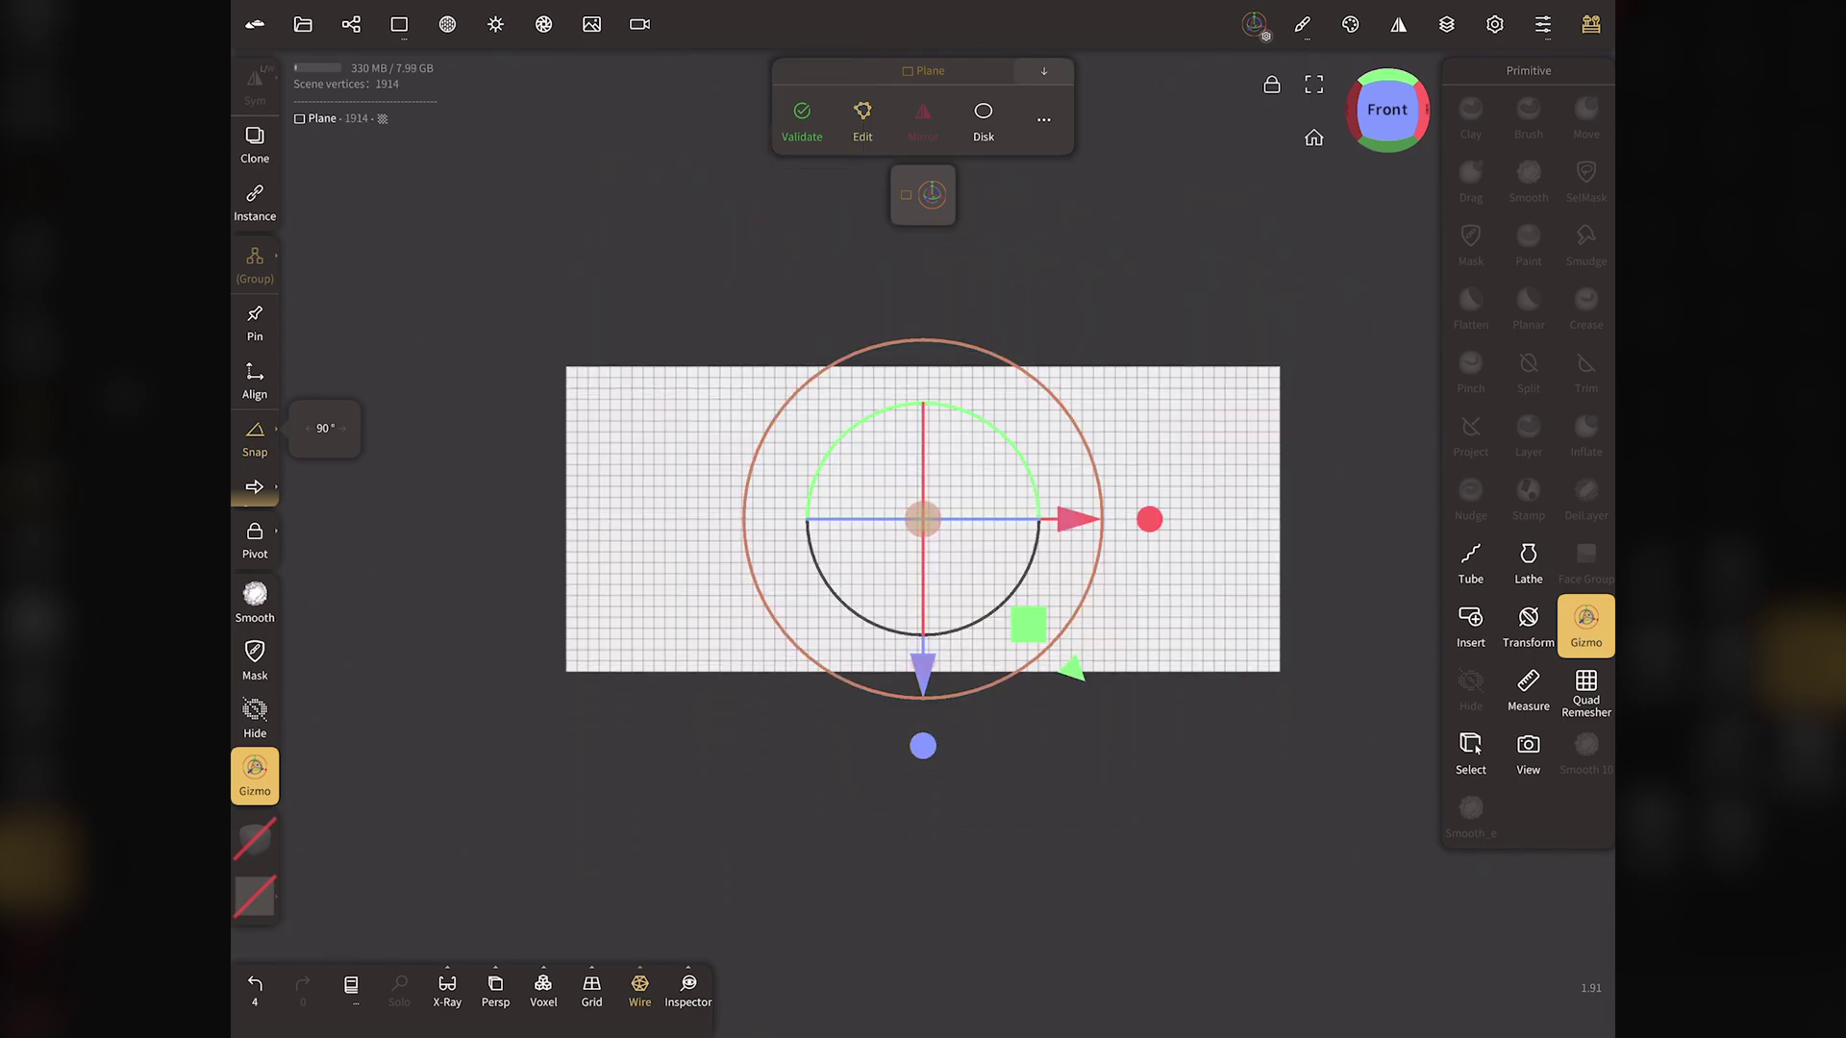
pyautogui.click(801, 121)
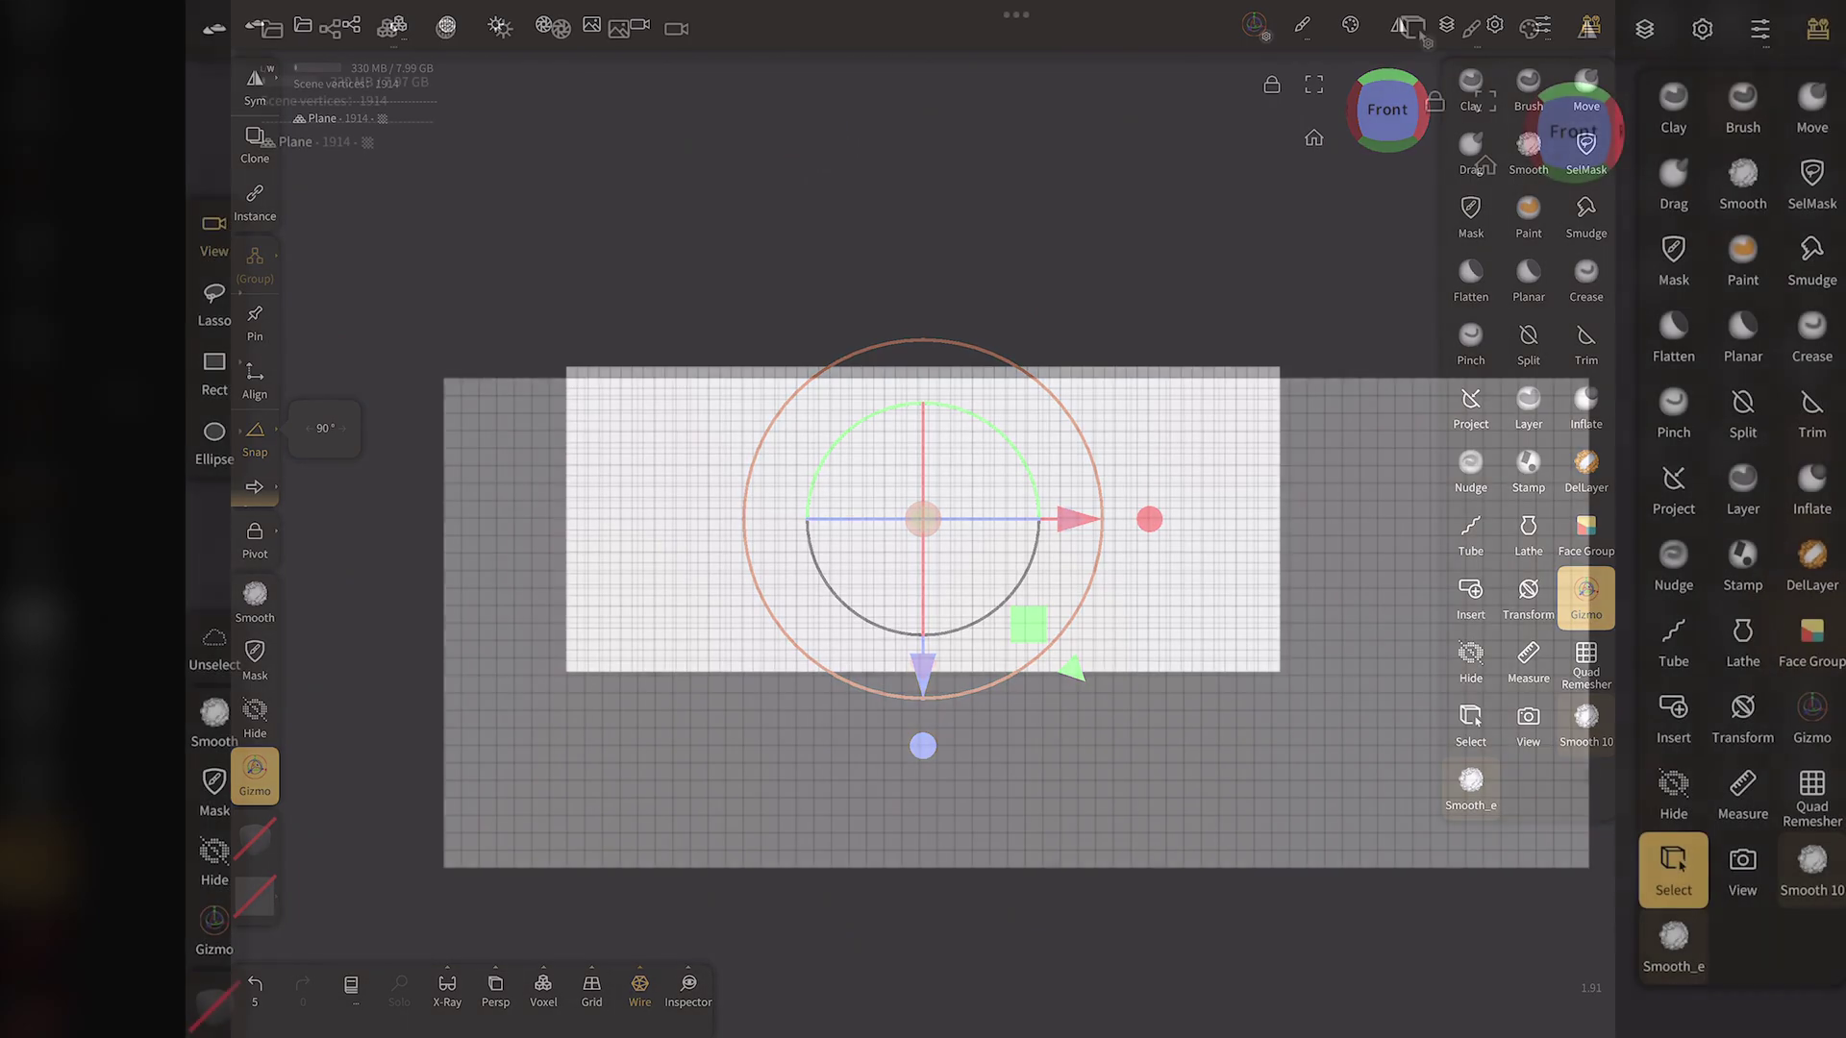
# Multires-subdivide the plane four times to 1.86M vertices, declining the 7.47M level
pyautogui.click(1471, 728)
pyautogui.click(386, 29)
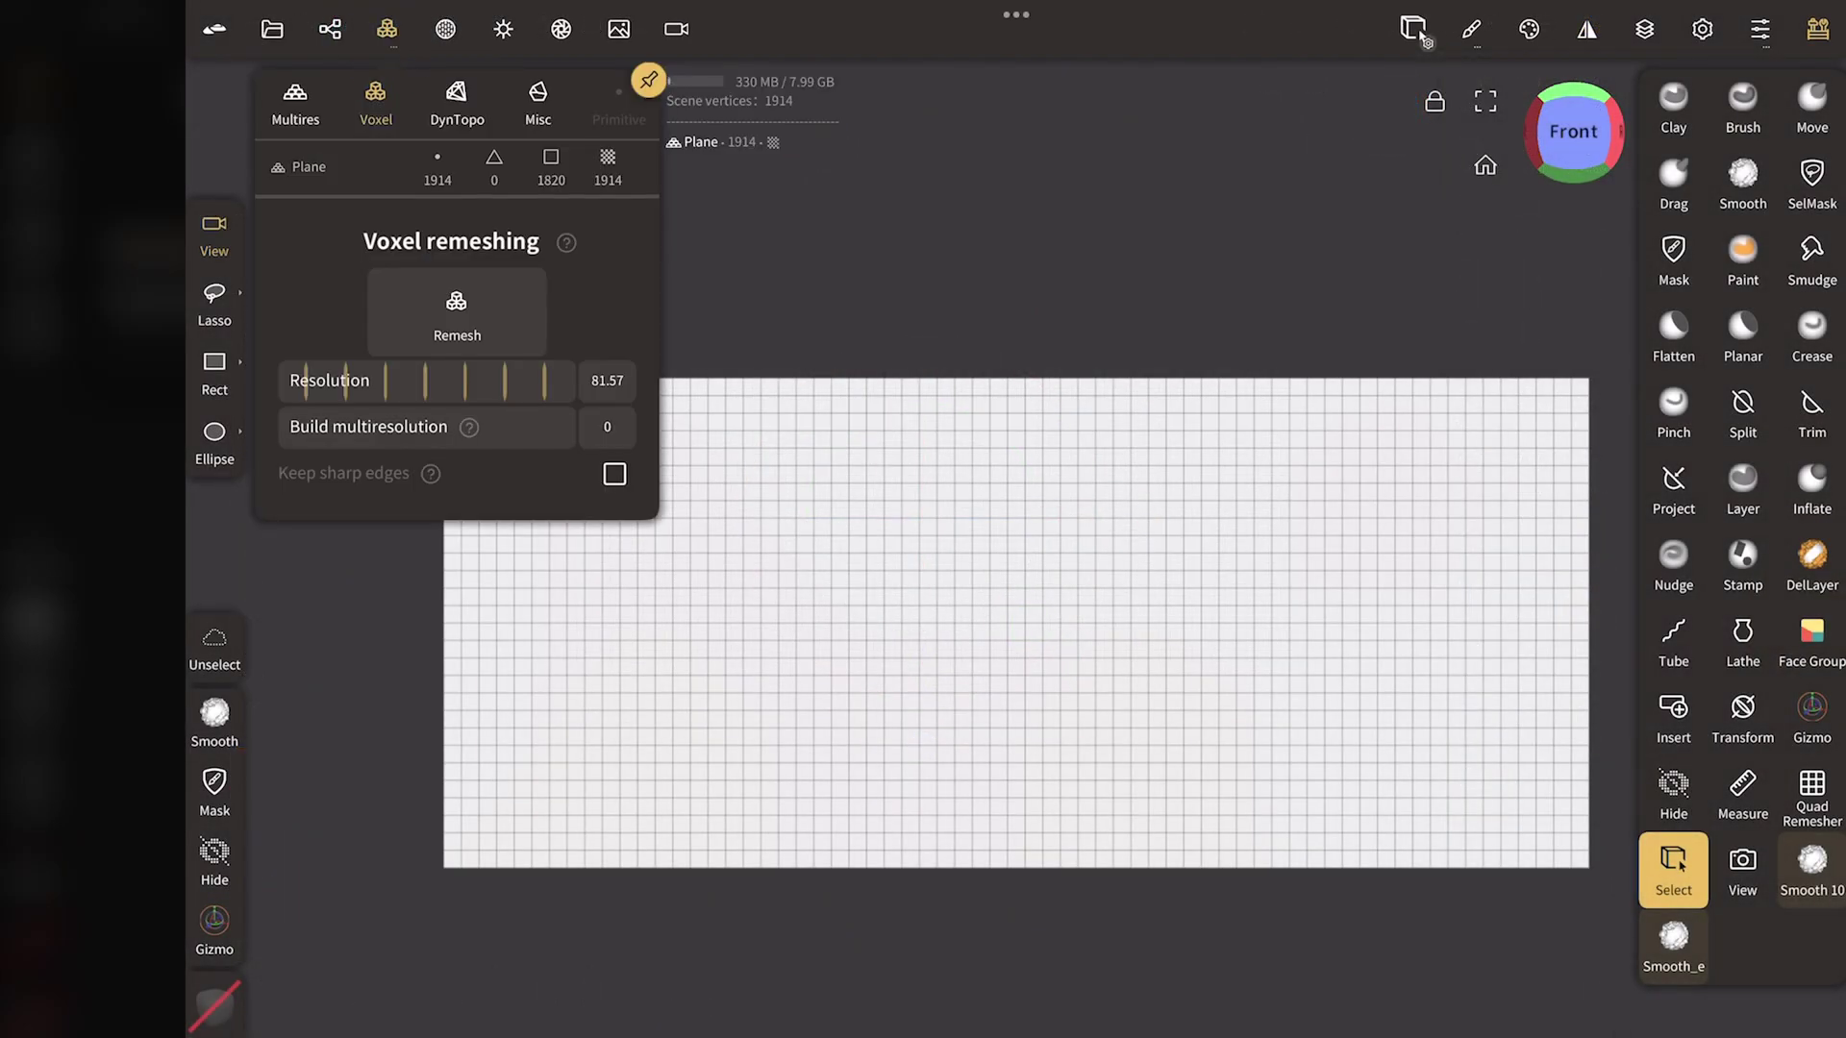
pyautogui.click(295, 101)
pyautogui.click(545, 355)
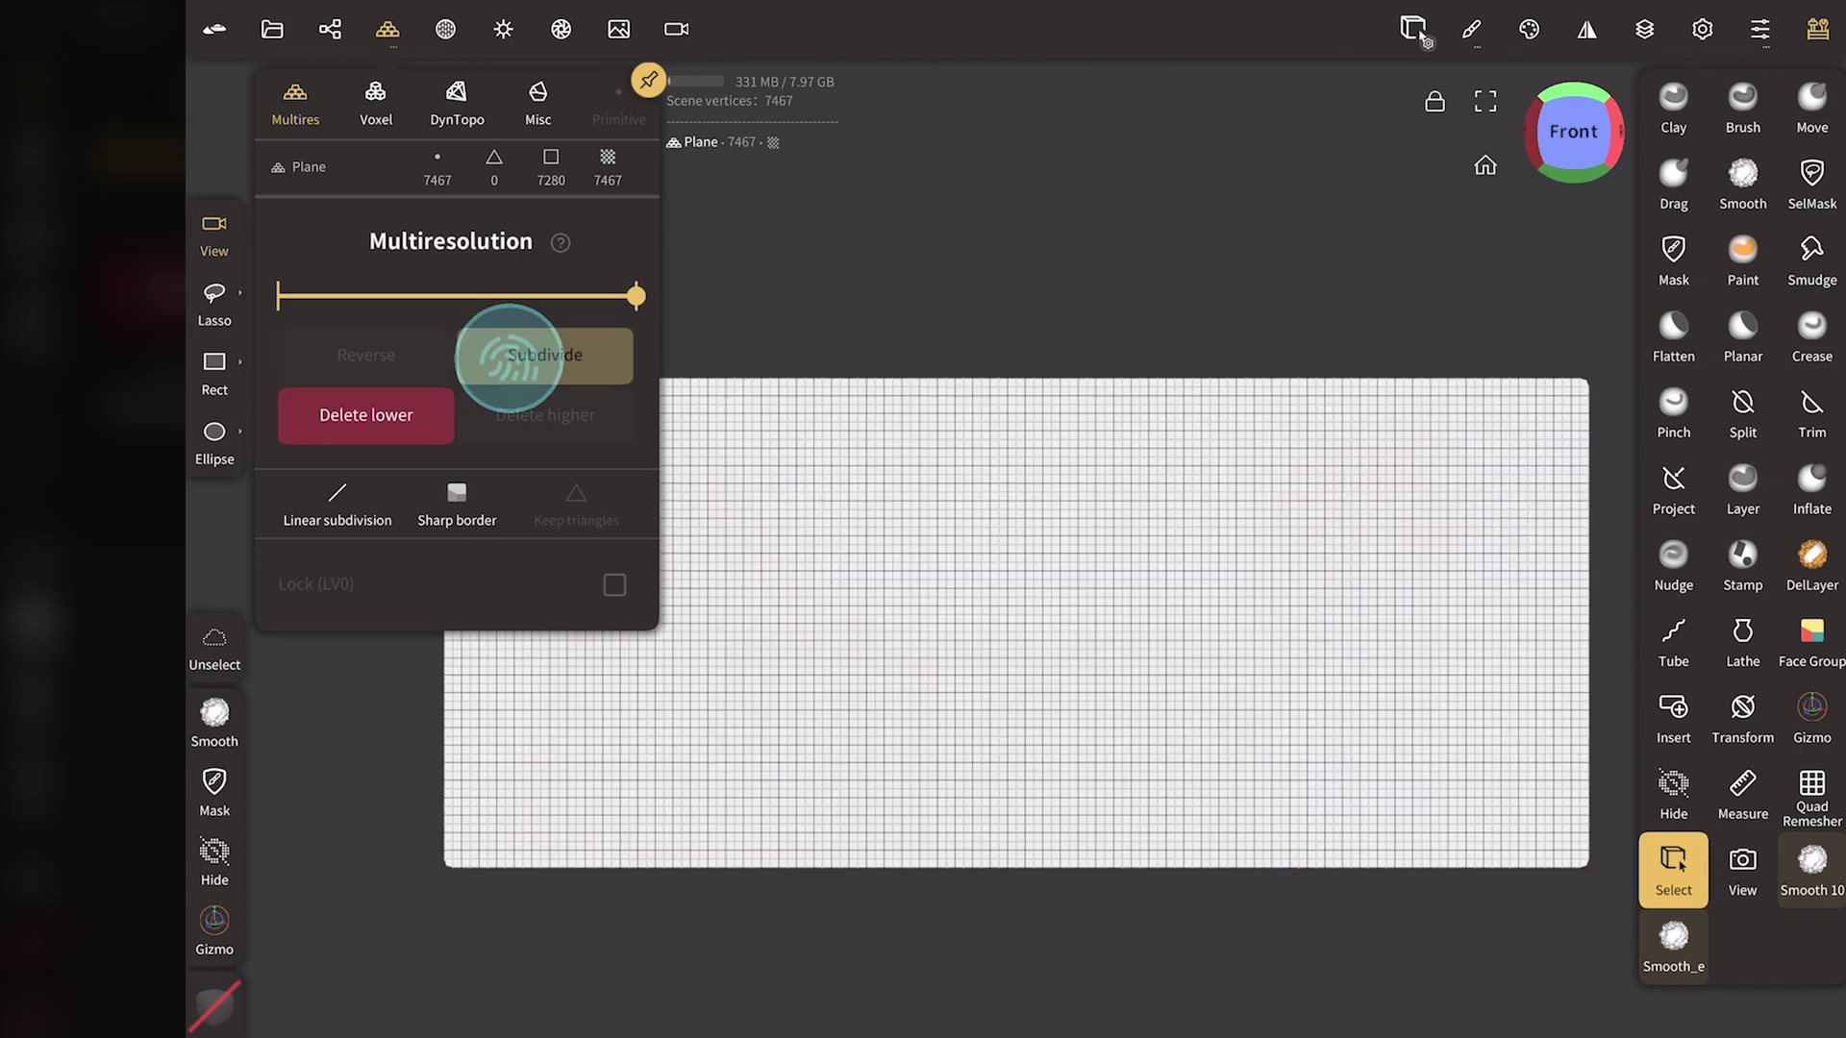
pyautogui.click(545, 354)
pyautogui.click(545, 355)
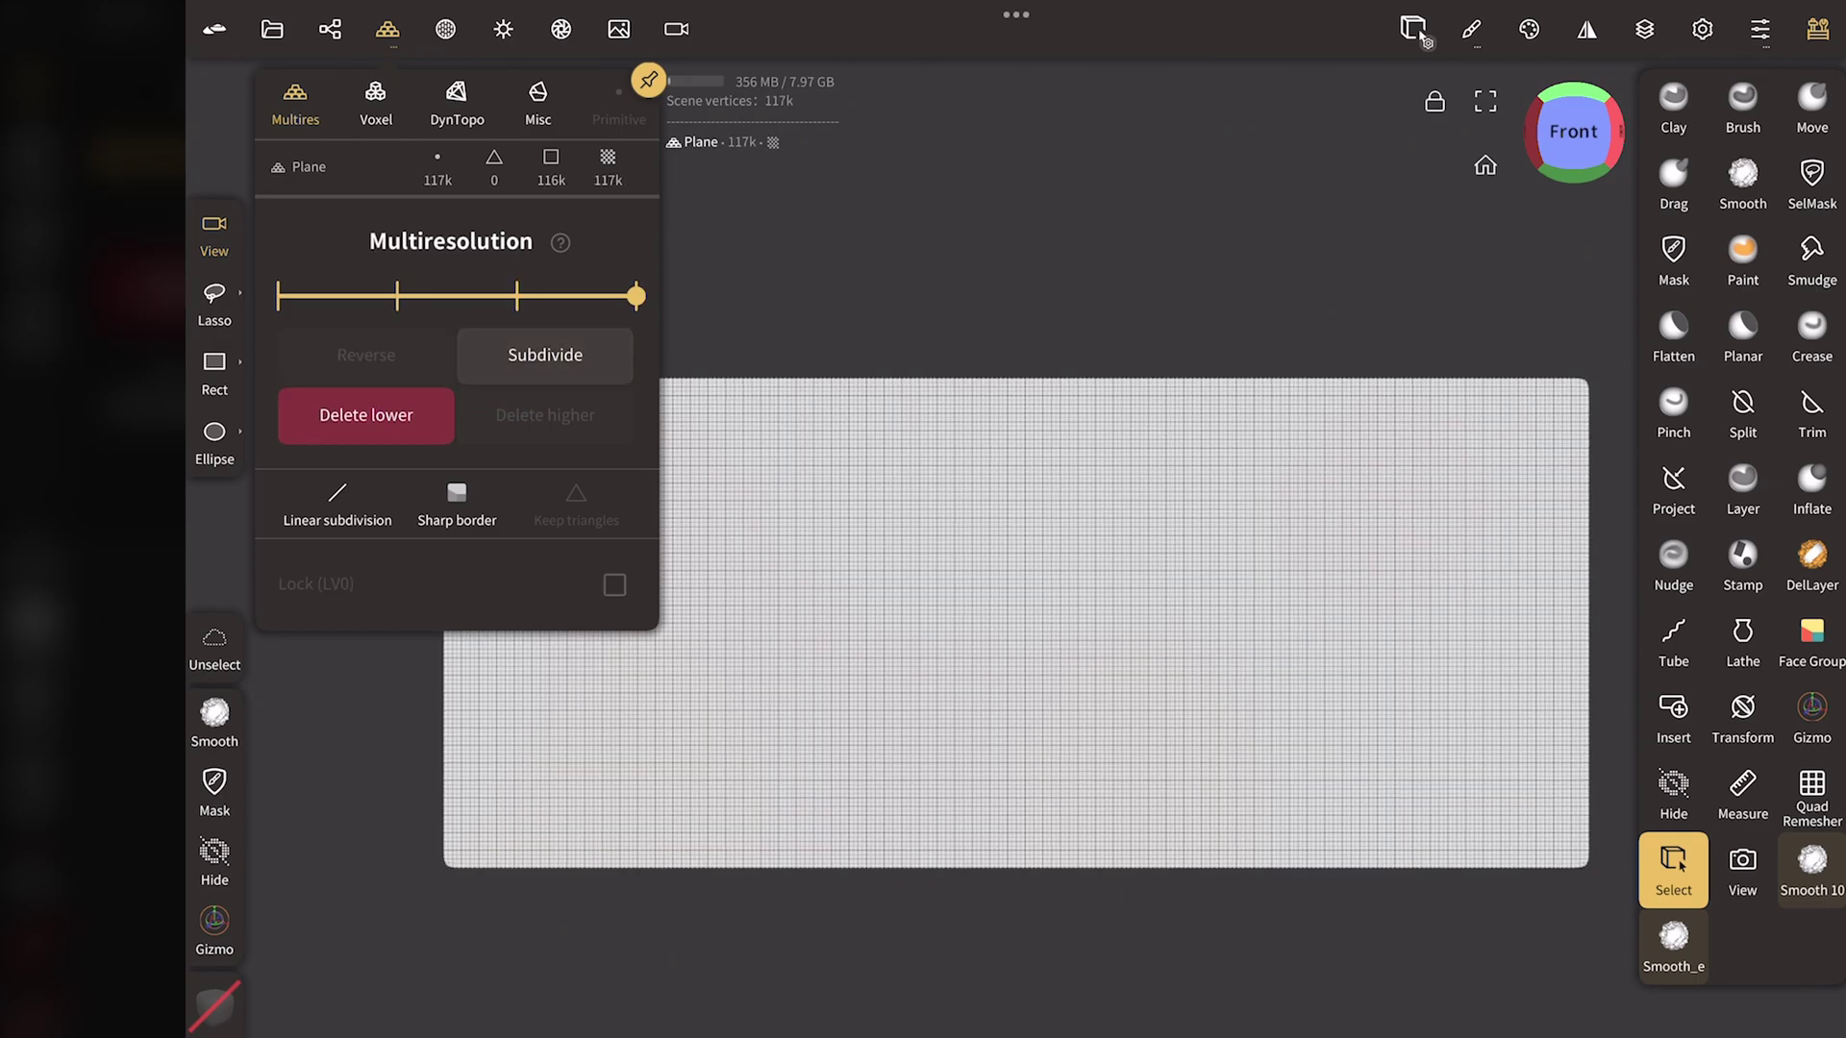
pyautogui.click(545, 355)
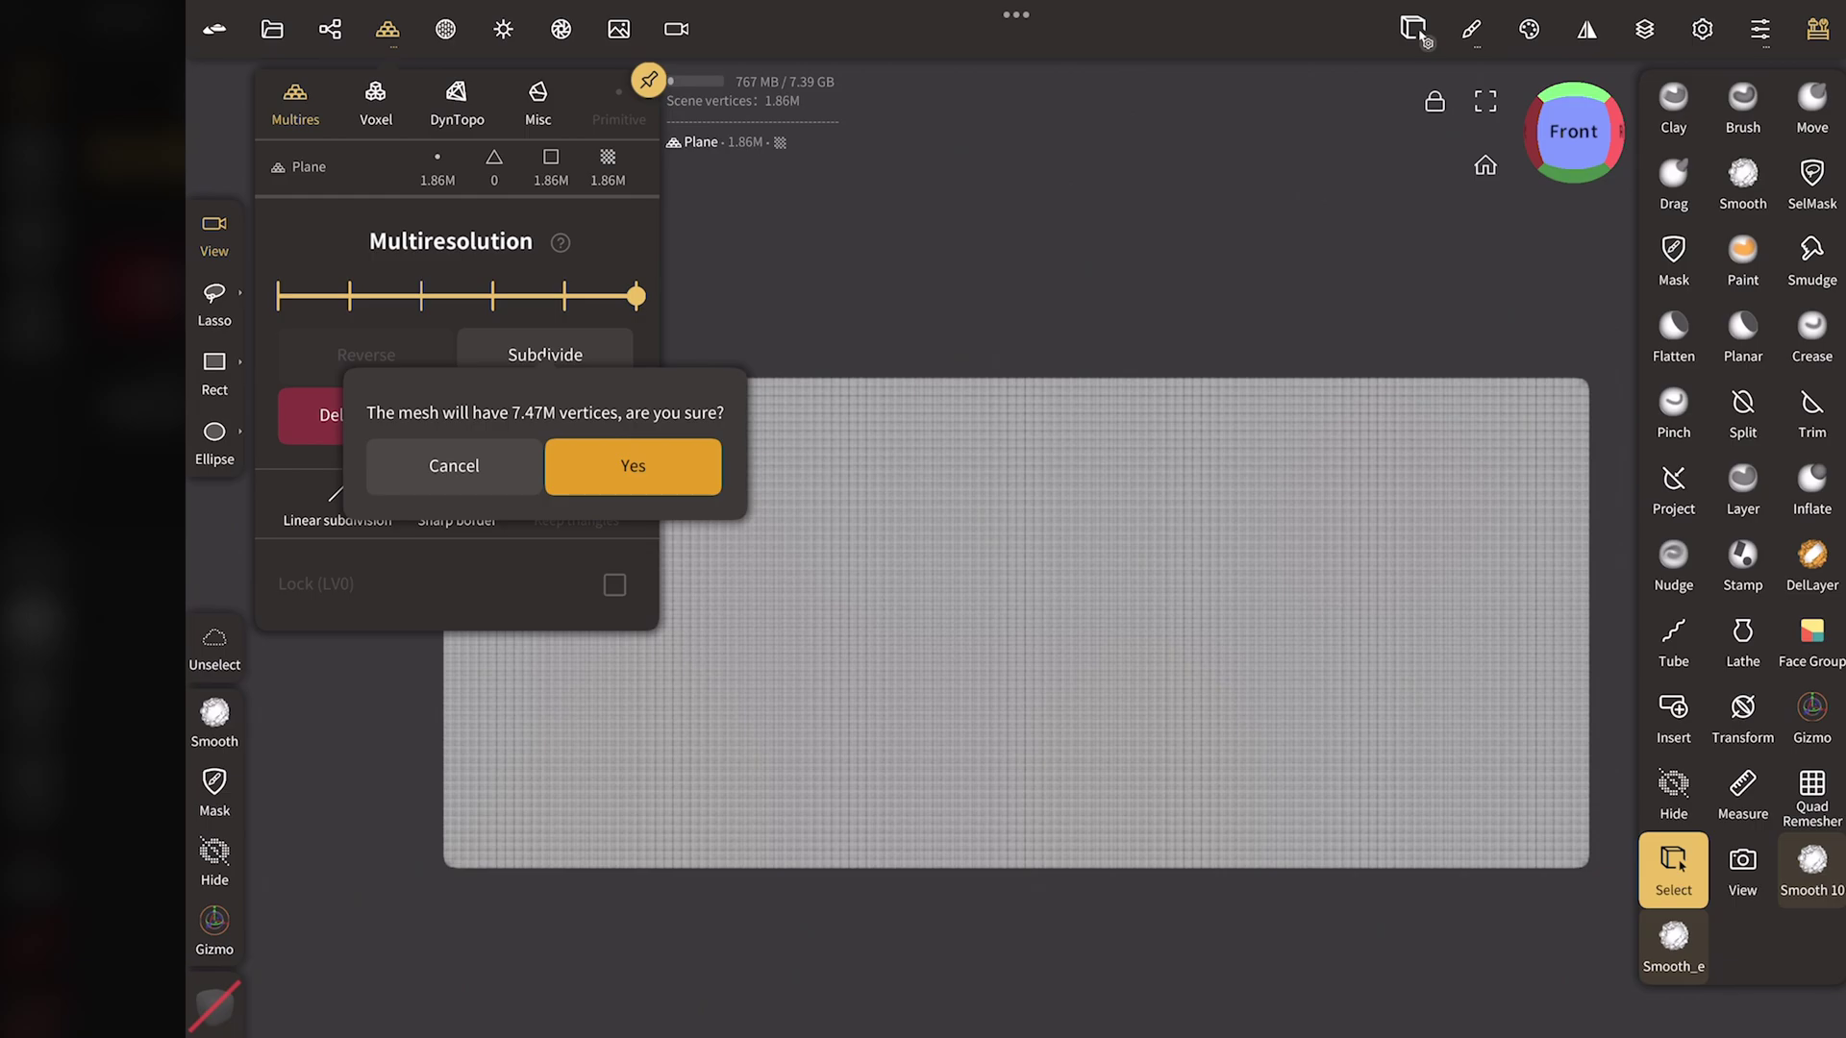
pyautogui.click(453, 466)
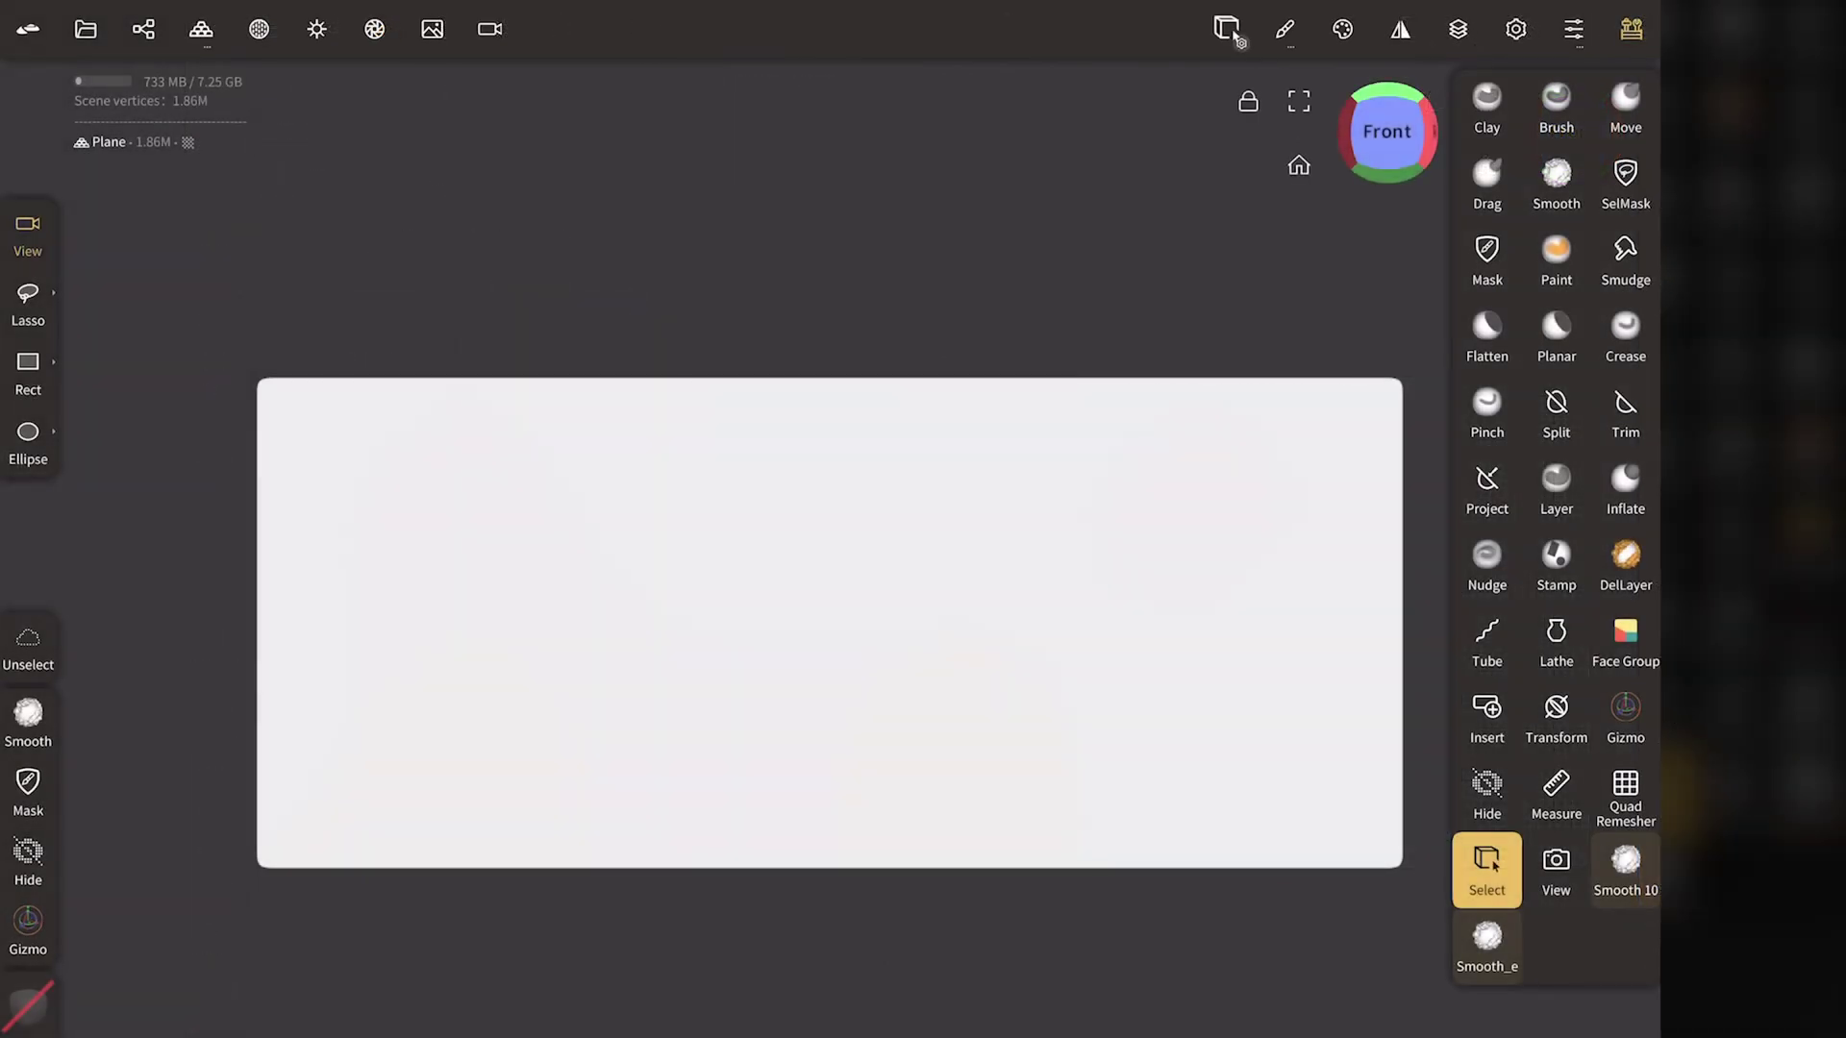
# Set the Mask brush stroke to Lock + radius and import the 3DTEXT image from Photos as its alpha
pyautogui.click(1486, 255)
pyautogui.click(1285, 28)
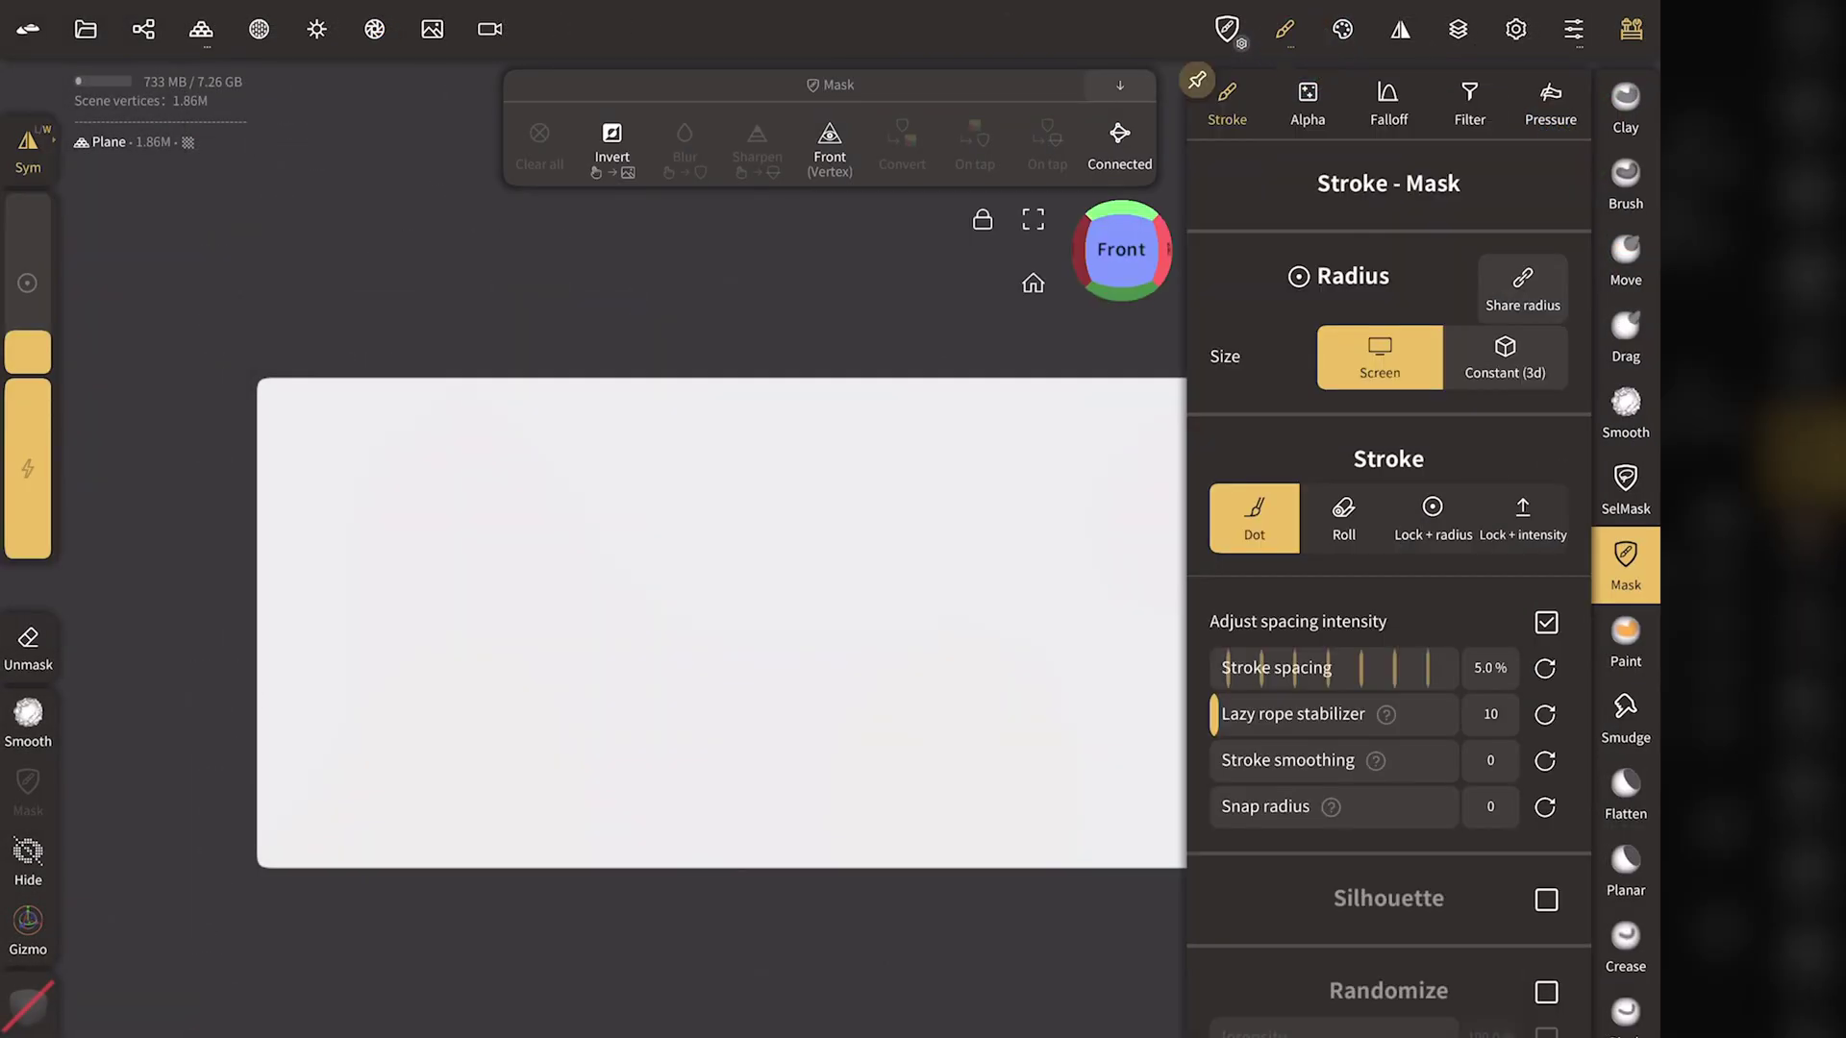
pyautogui.click(1432, 520)
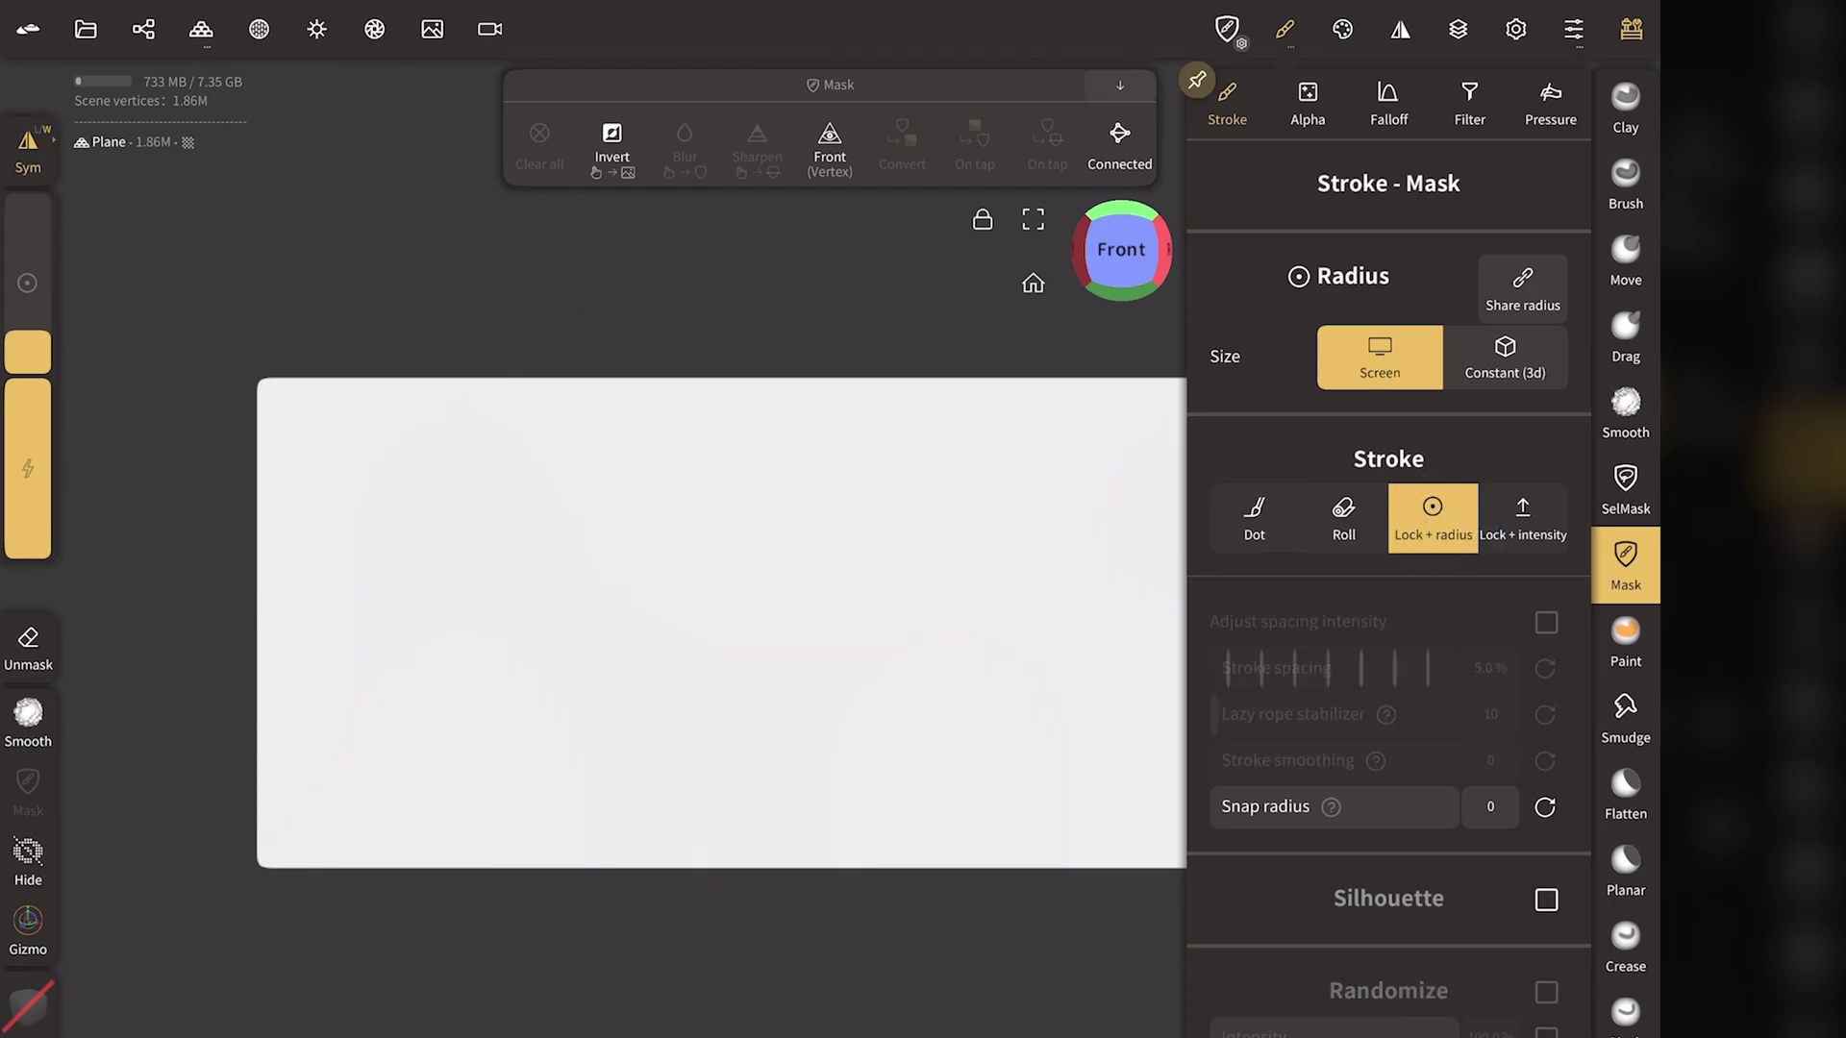
pyautogui.click(1308, 104)
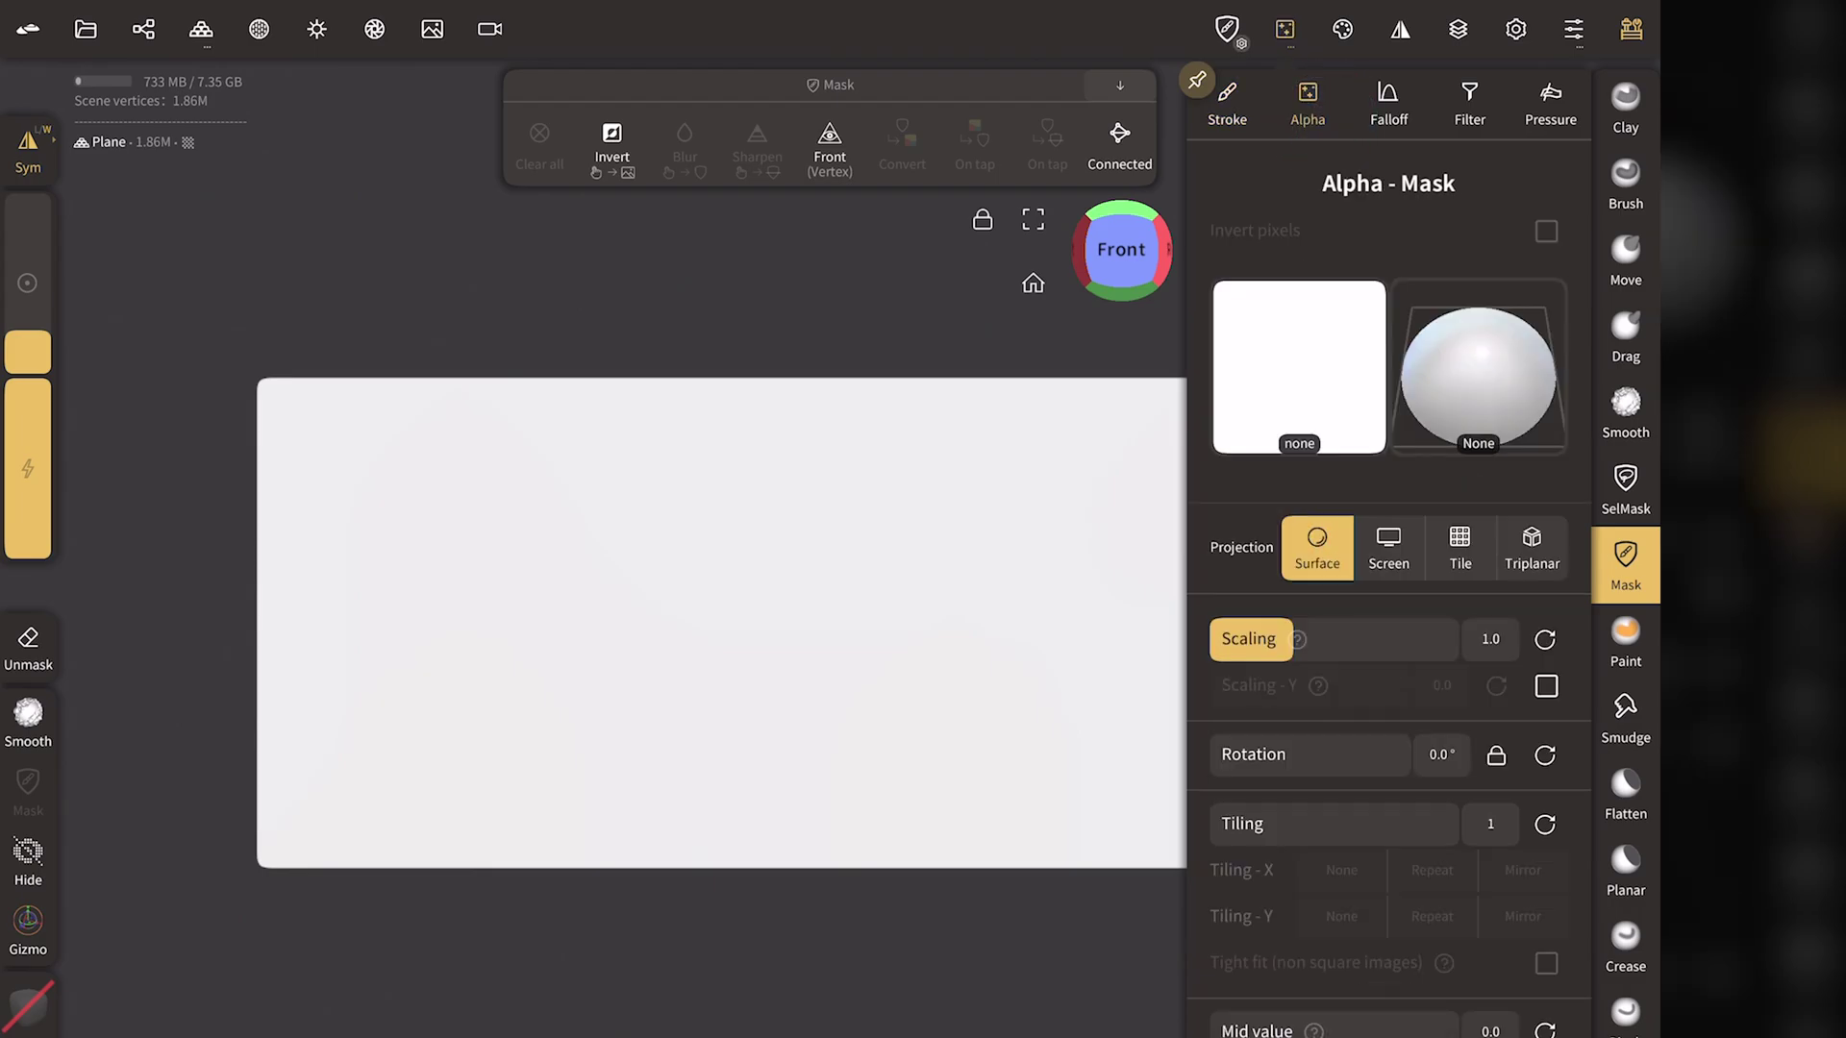
pyautogui.click(1299, 366)
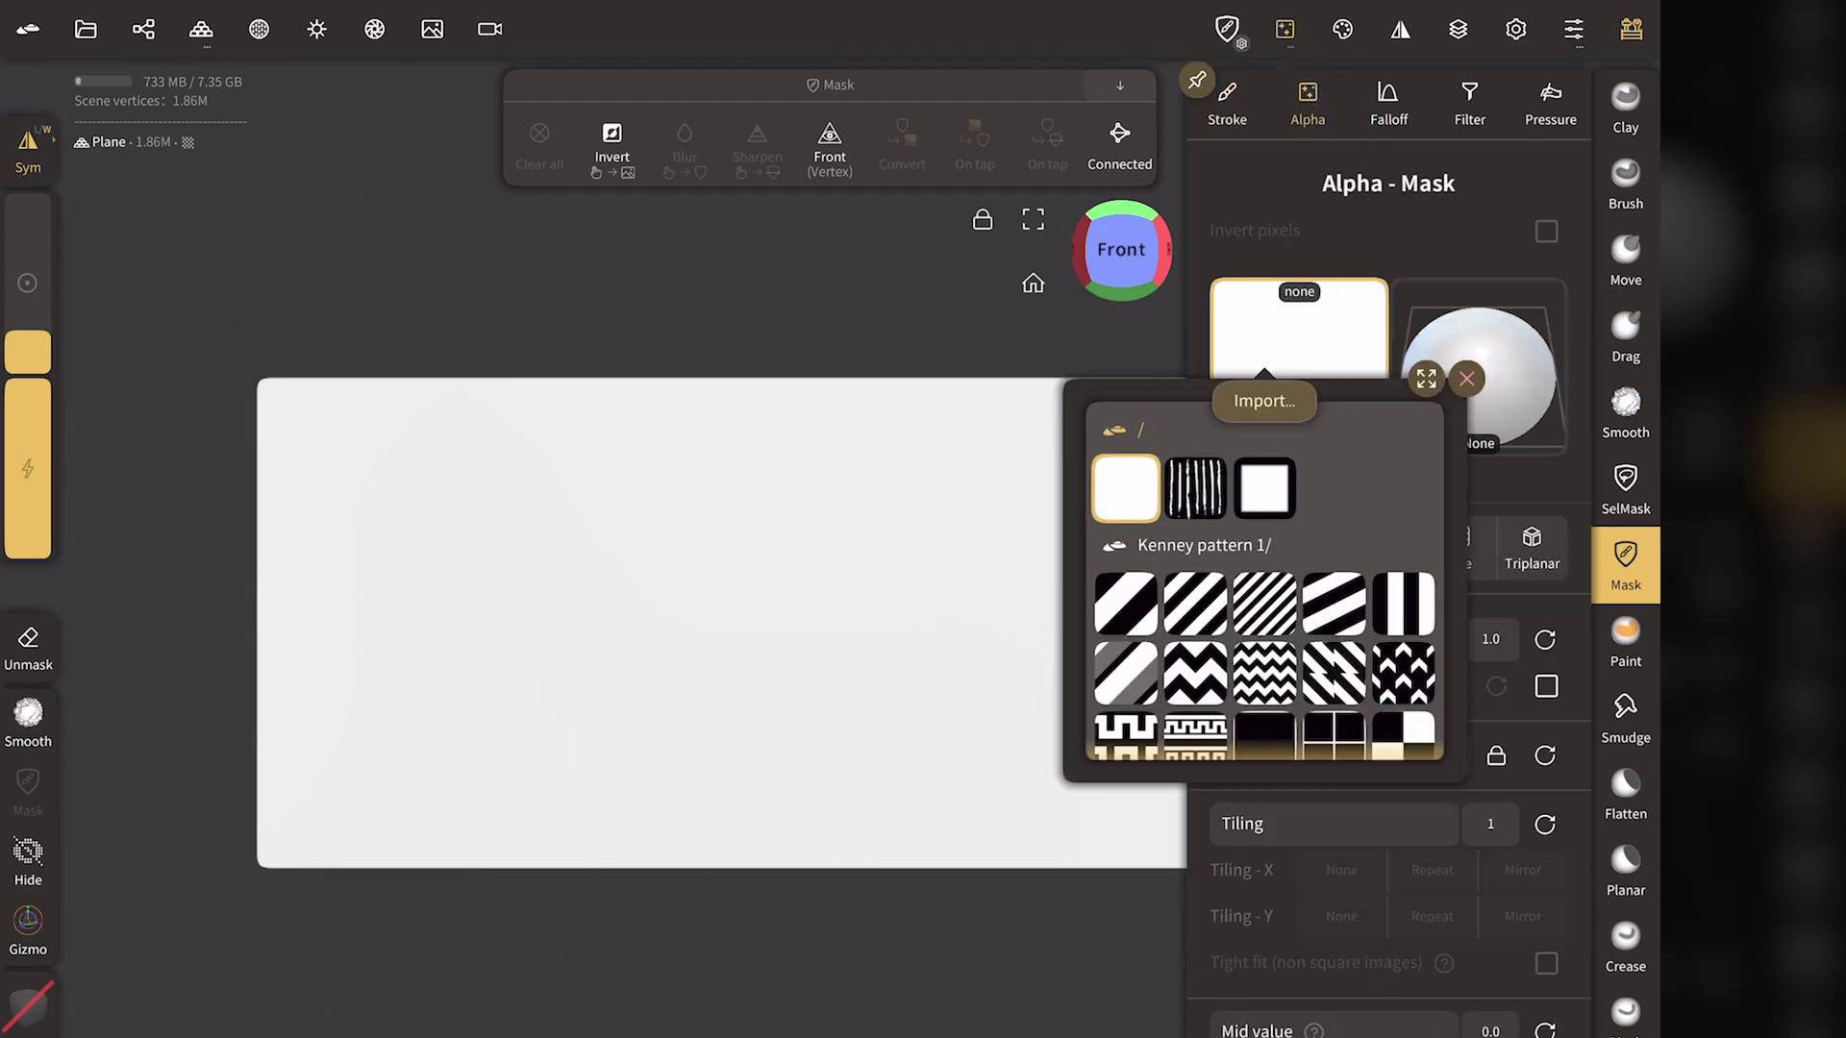
pyautogui.click(1264, 401)
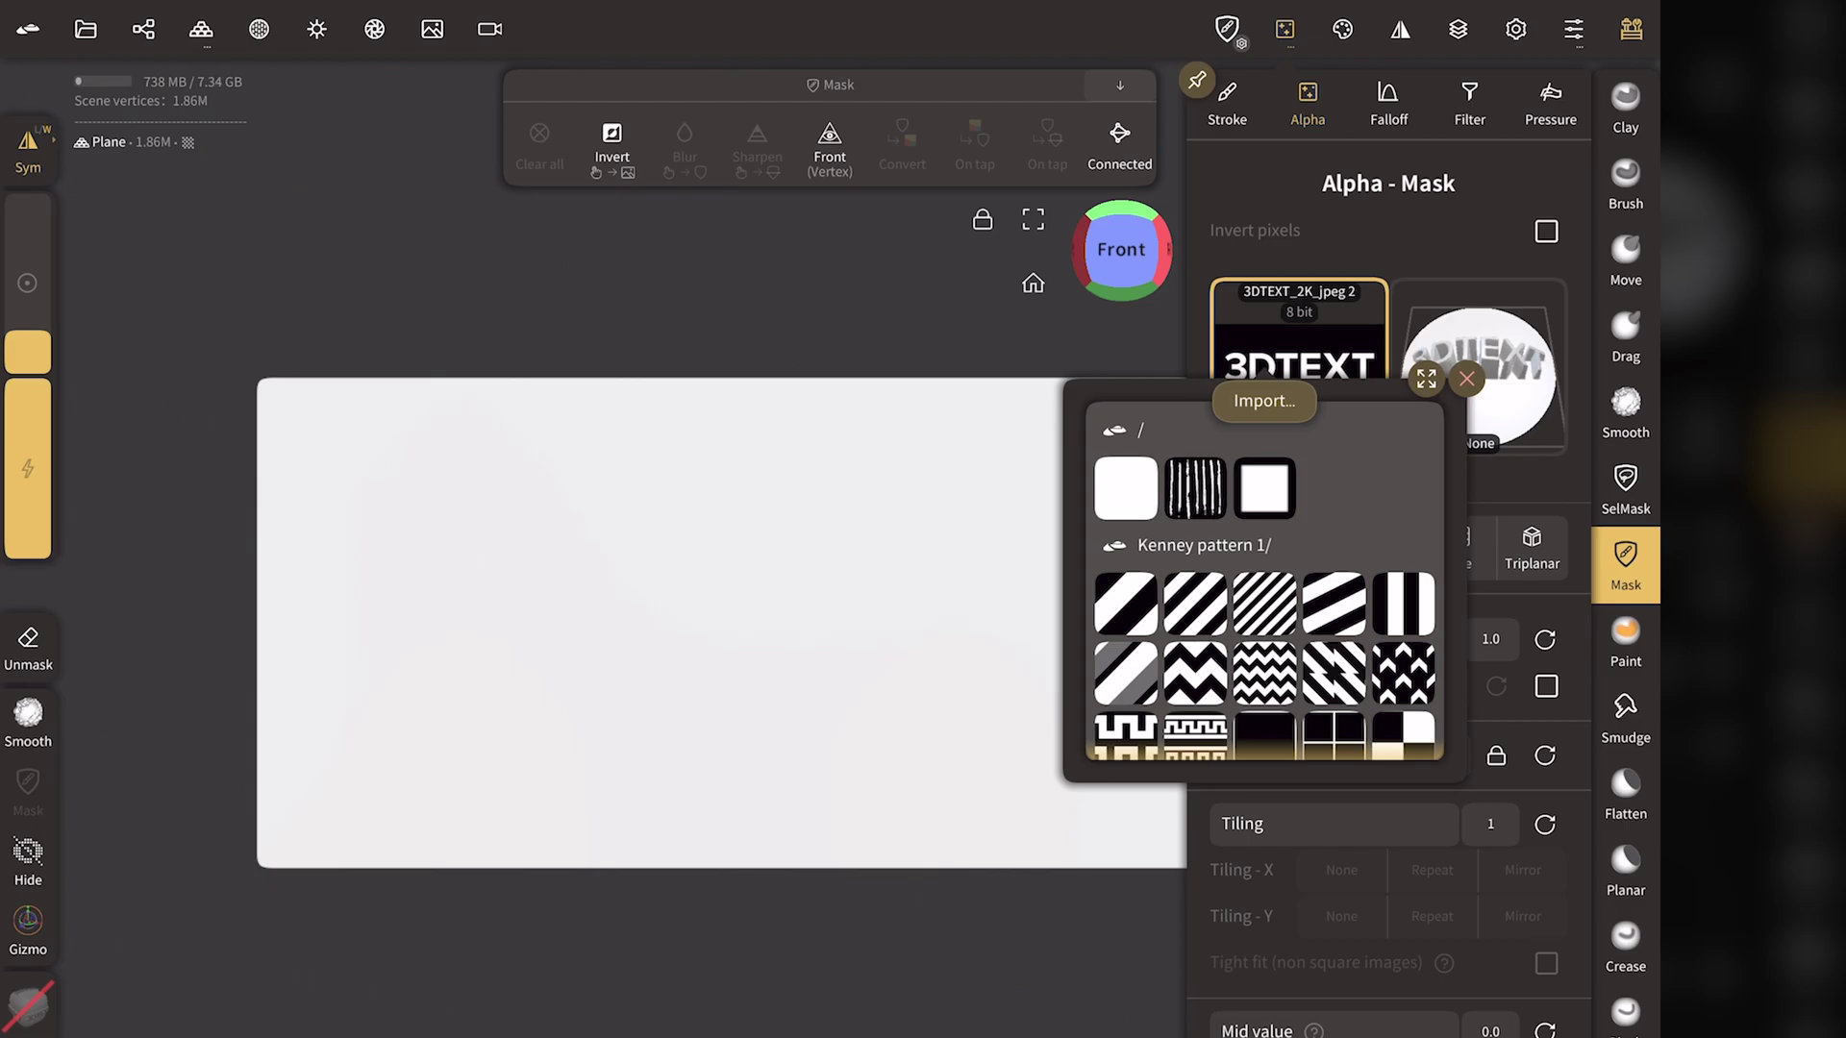
# Lock the alpha's rotation and set the mask falloff to the flat 'one' preset
pyautogui.click(1467, 379)
pyautogui.click(1496, 756)
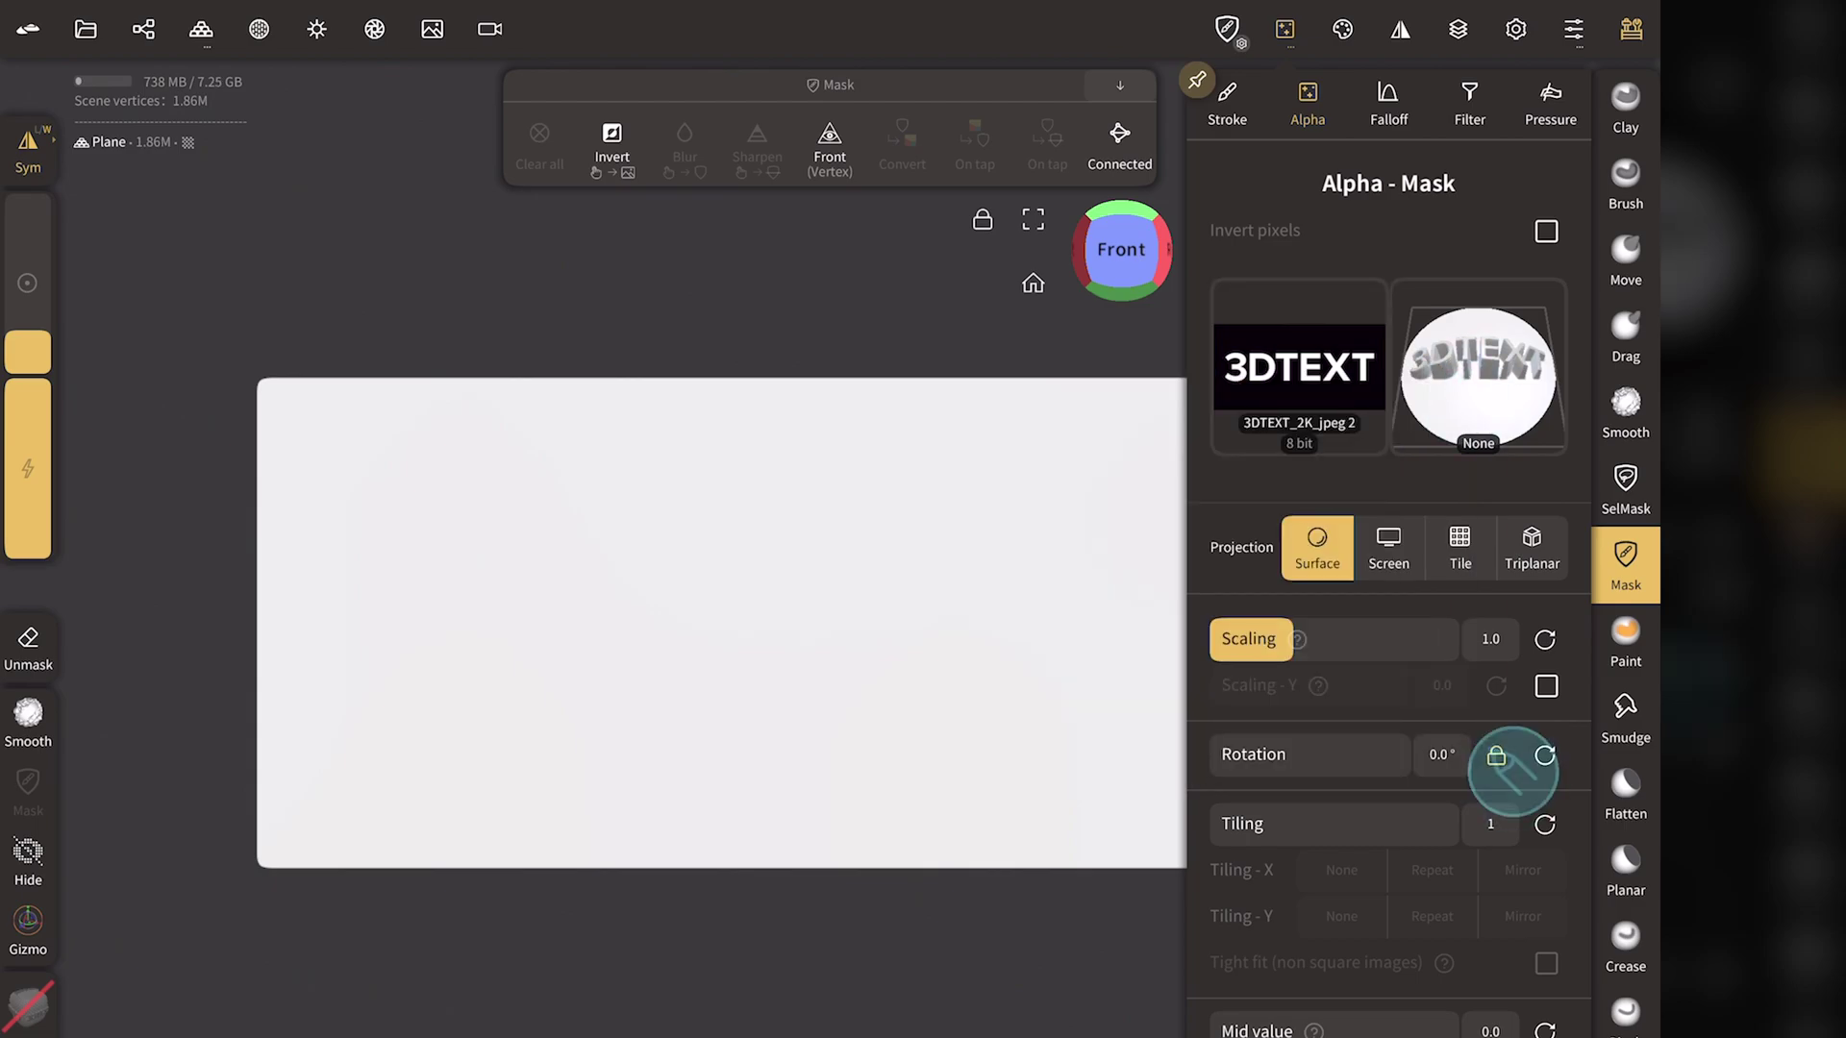
pyautogui.click(1388, 104)
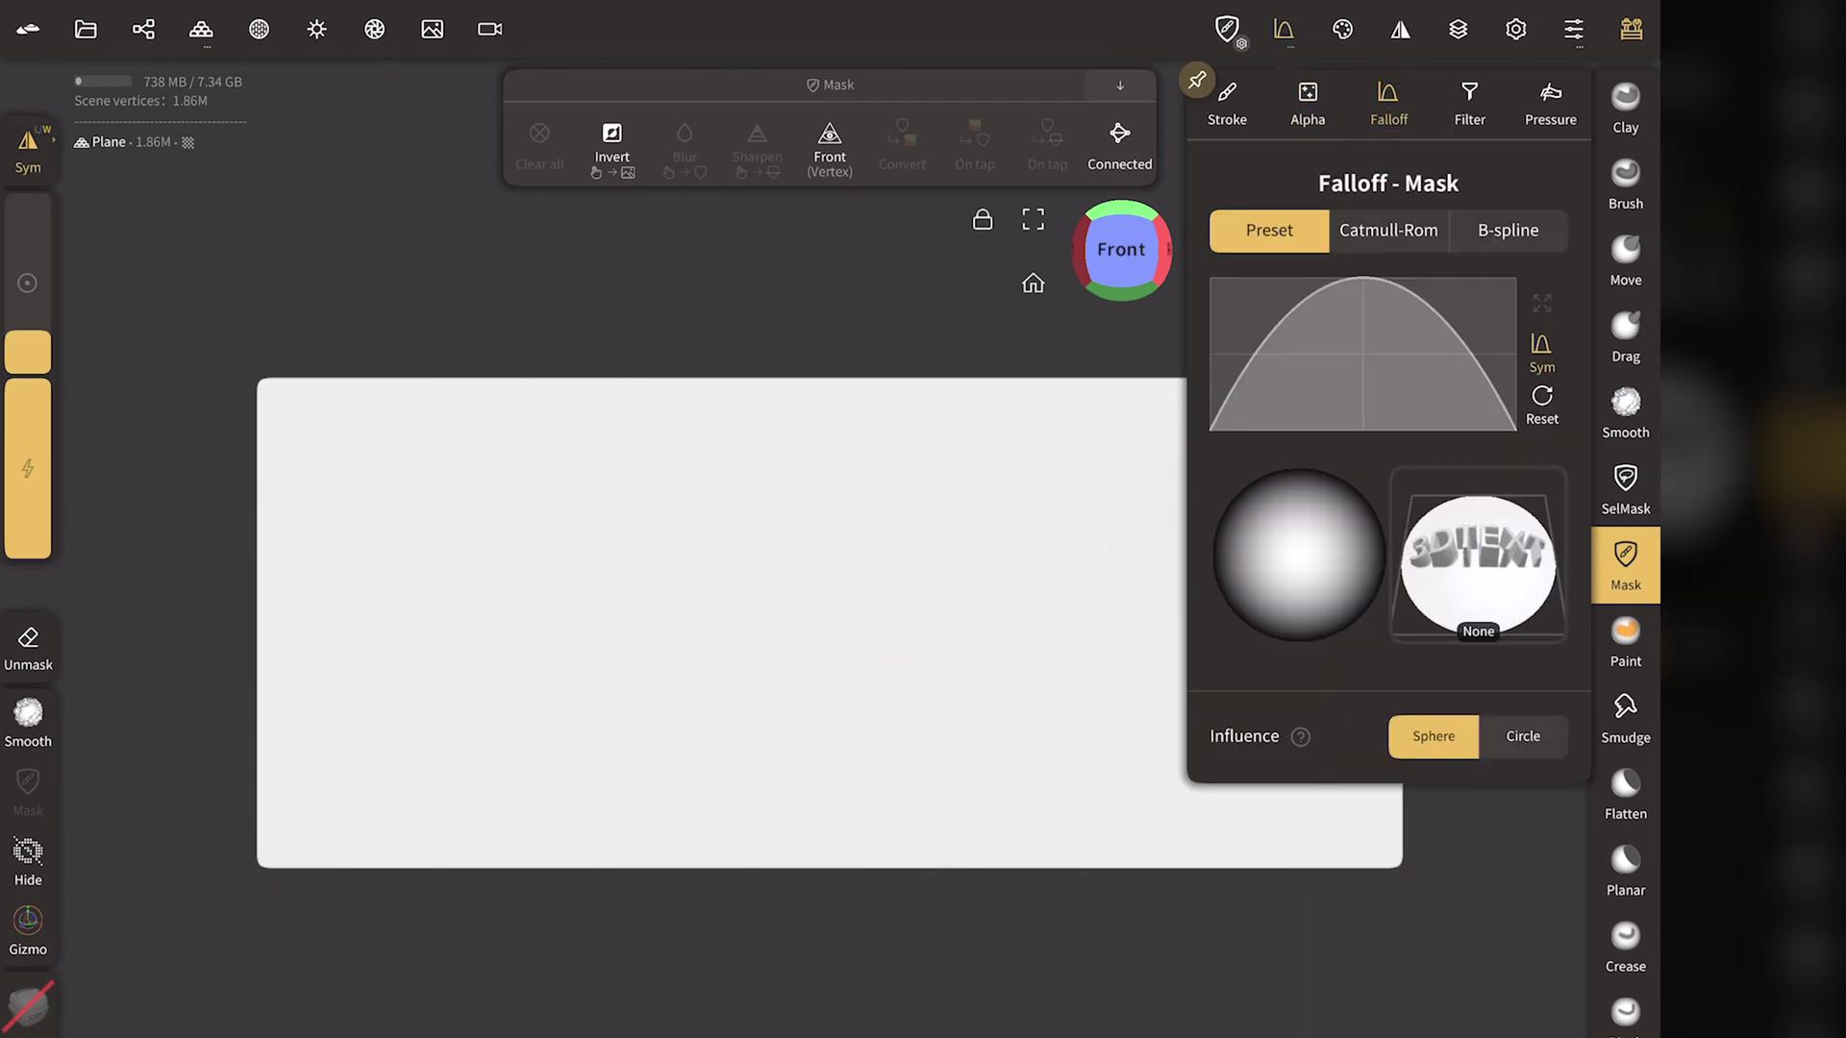
pyautogui.click(1362, 353)
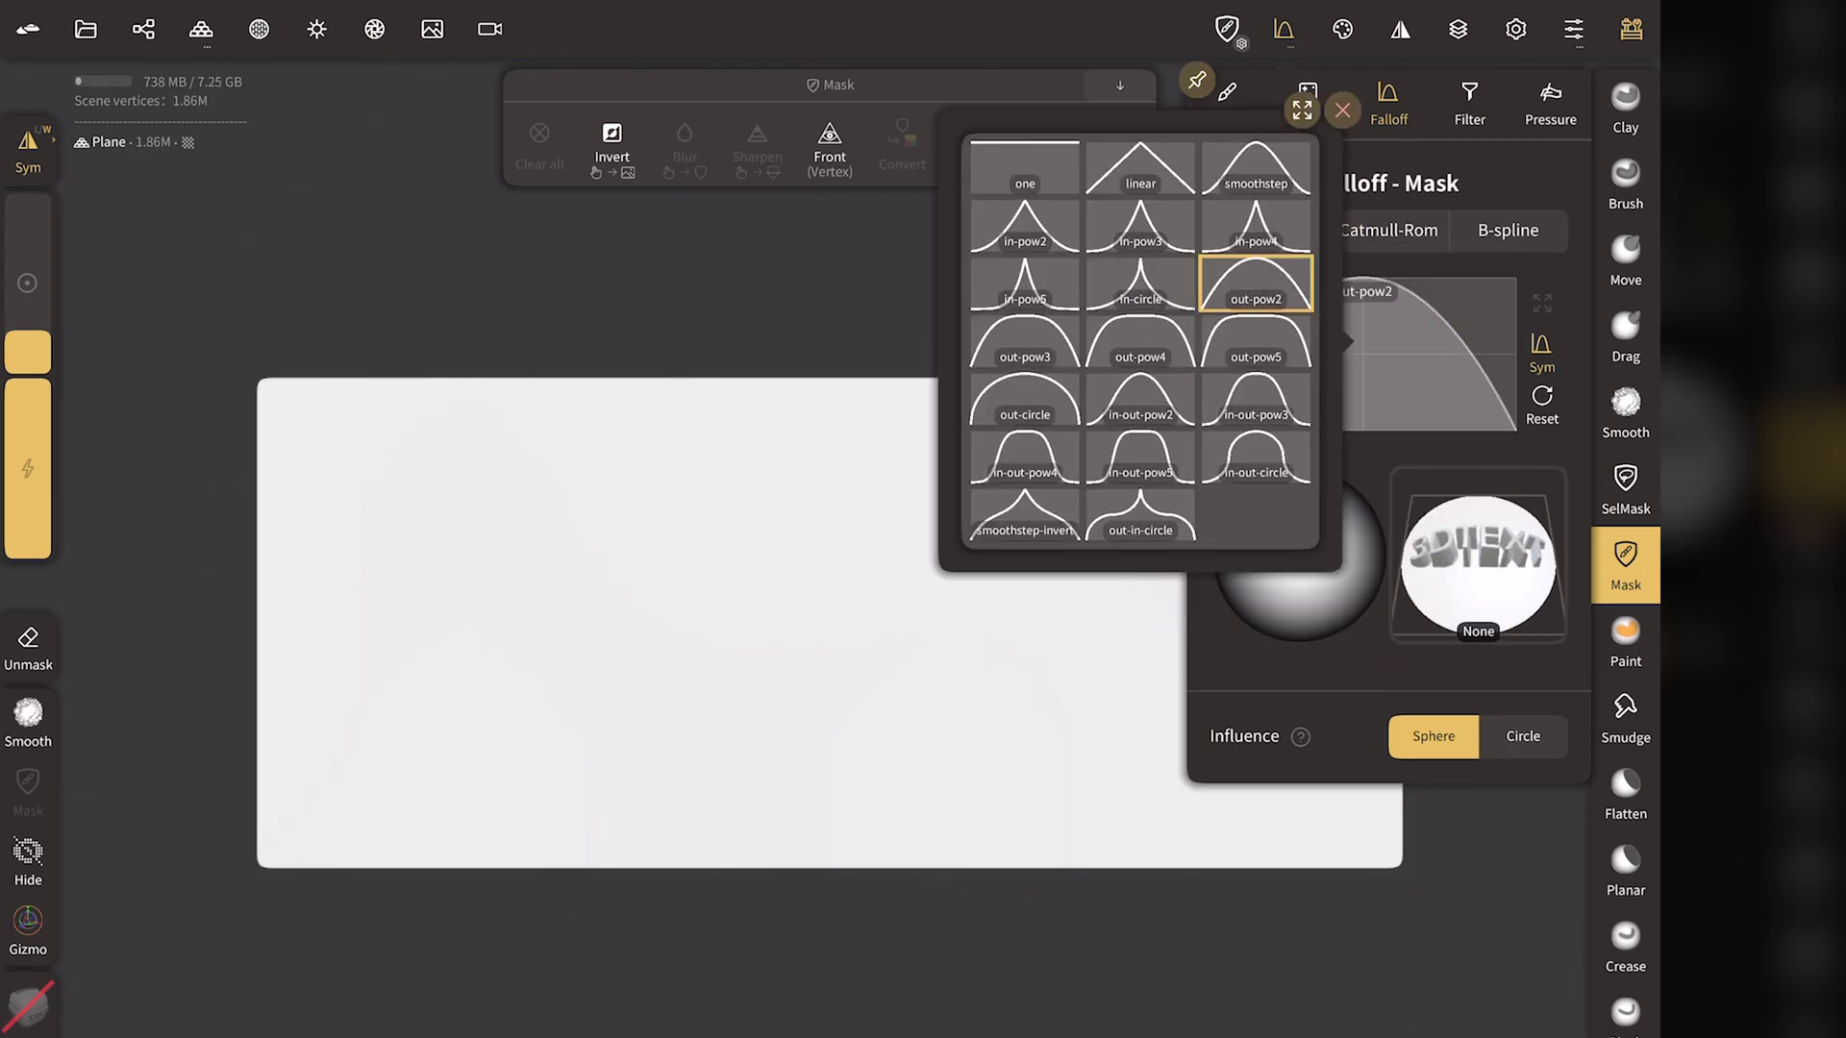
pyautogui.click(1029, 168)
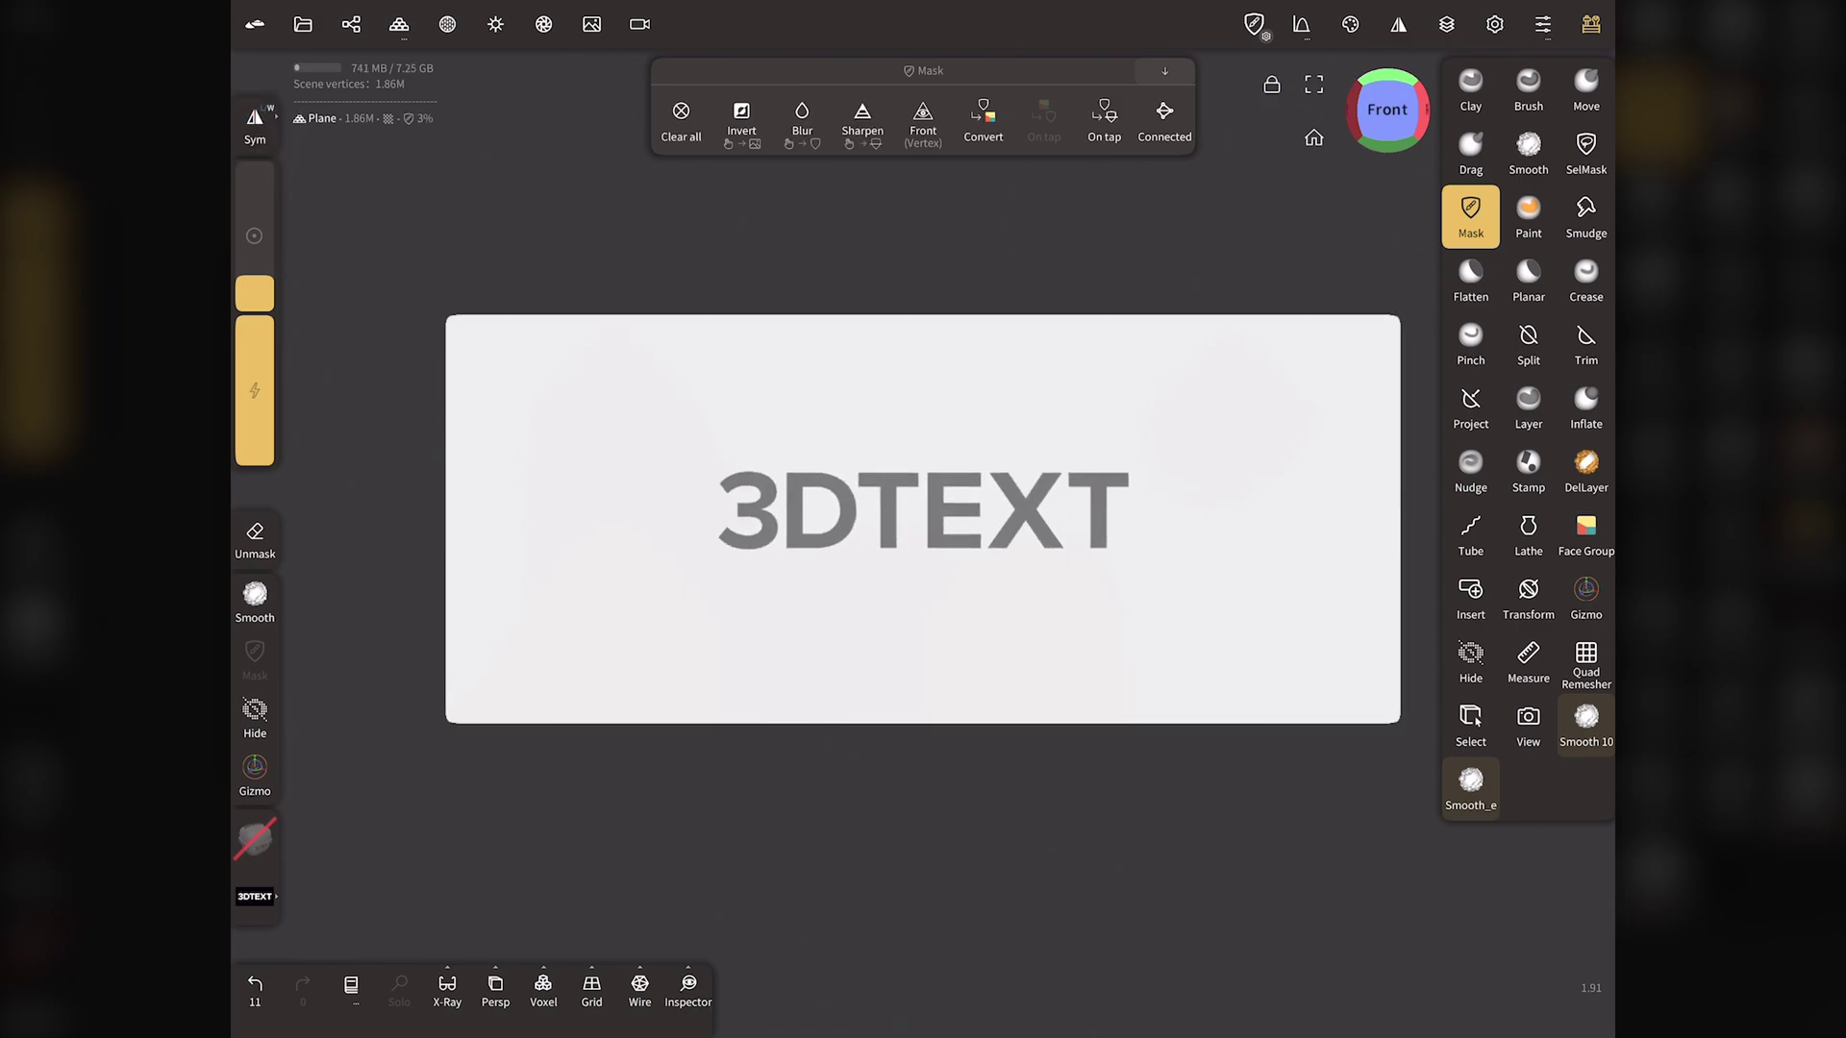
# Drag out a larger 3DTEXT mask stamp on the plane, then orbit to view it at an angle
pyautogui.moveTo(1085, 606); pyautogui.dragTo(1157, 648)
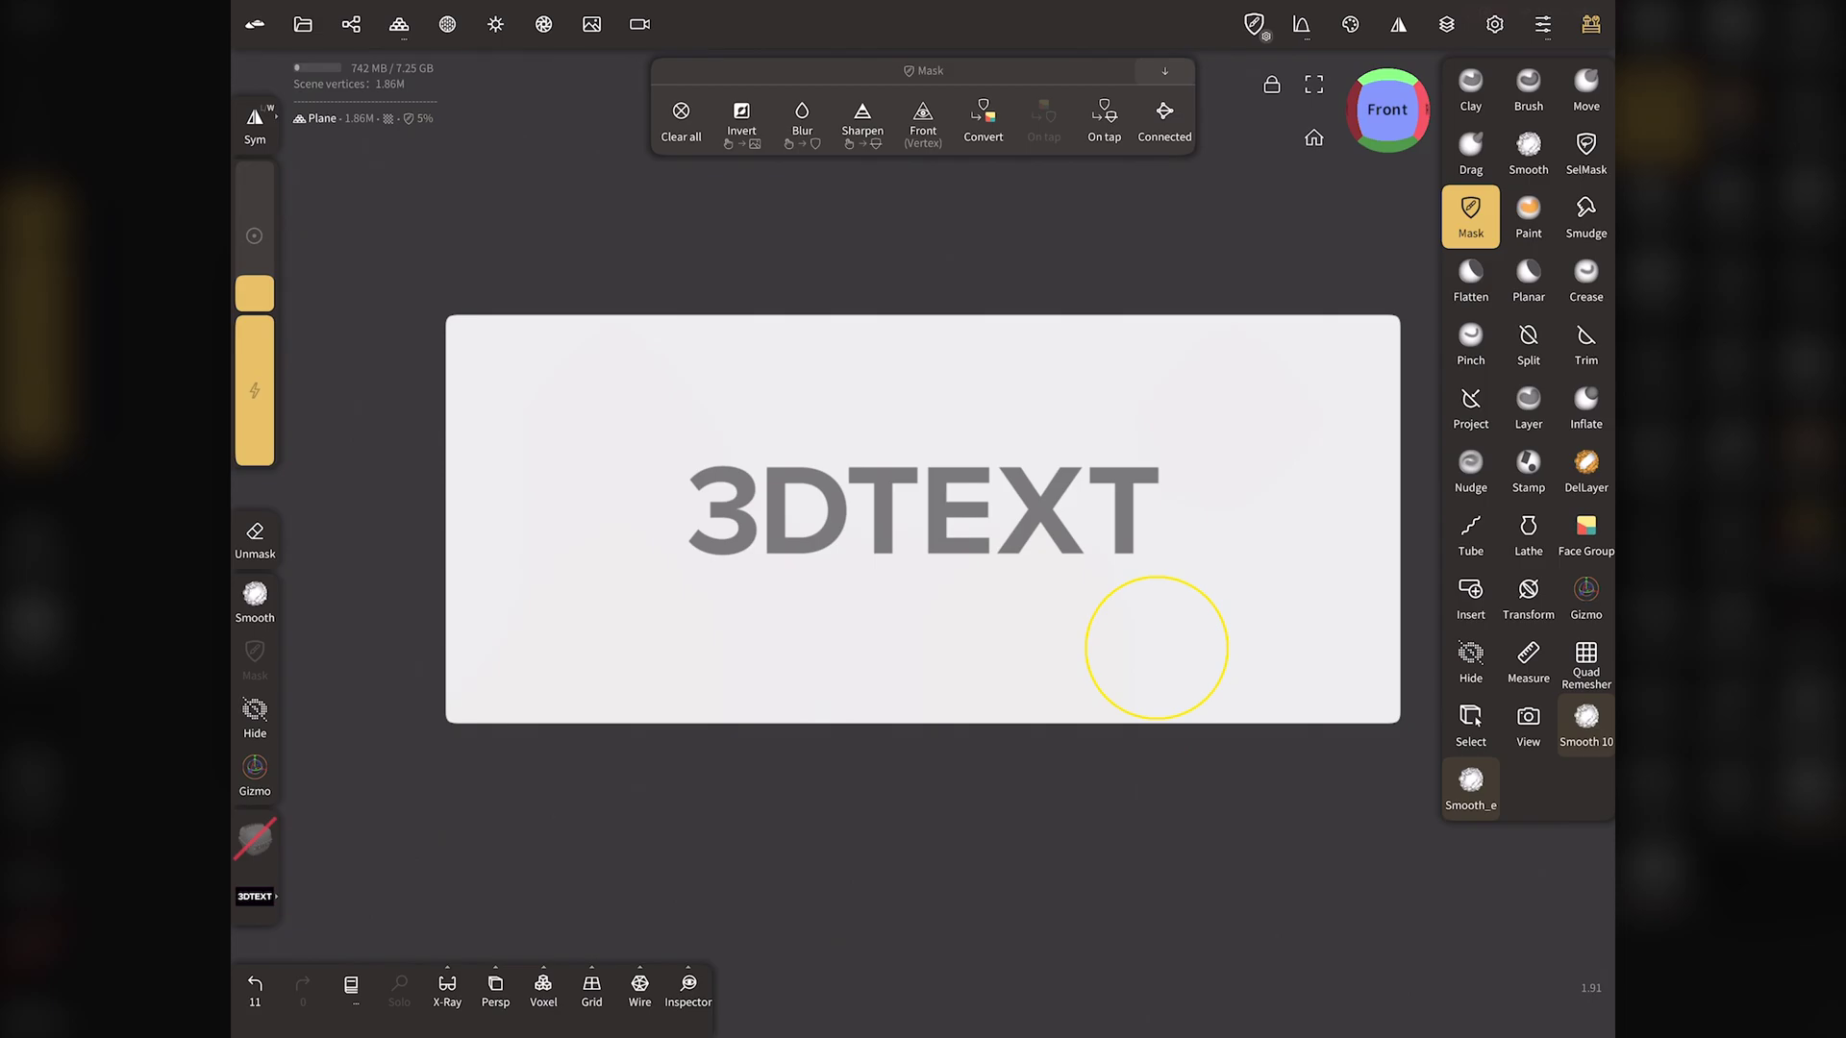
pyautogui.moveTo(1157, 648); pyautogui.dragTo(214, 214)
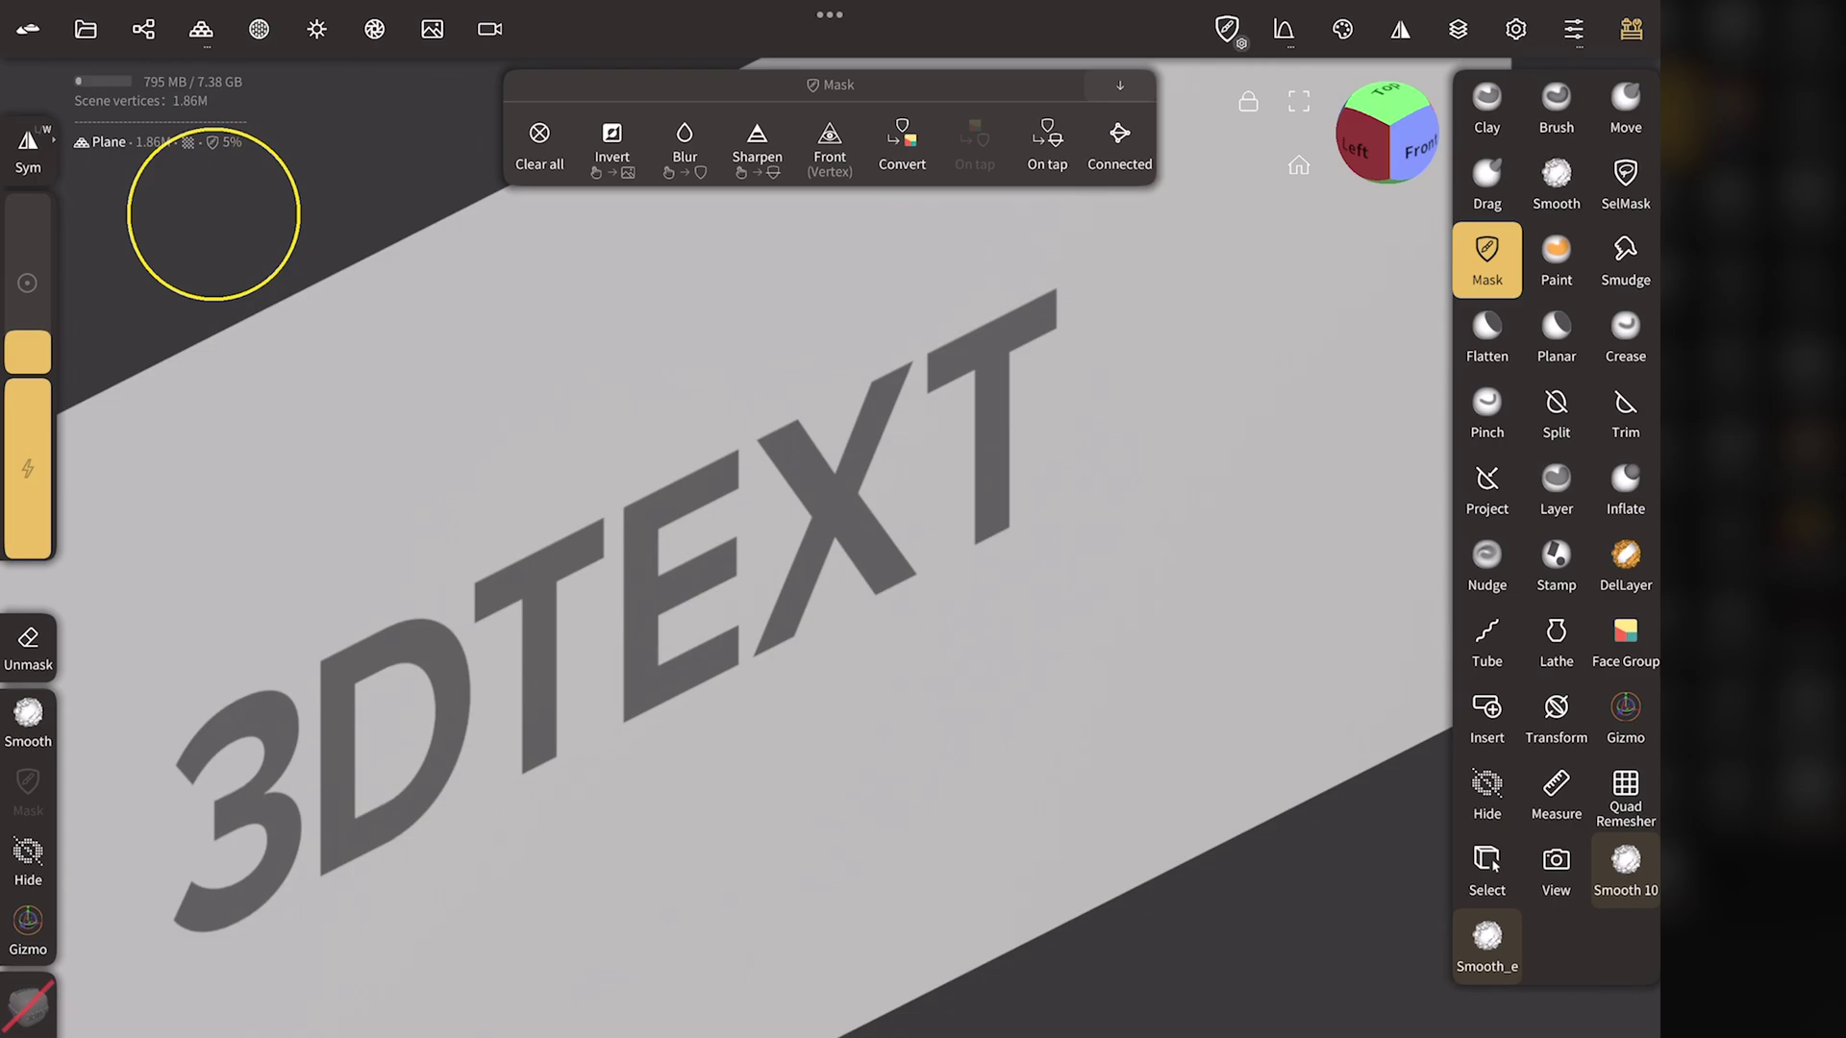
# Extract the 3DTEXT mask as a 0.01573-thick shell with Smoothness and Sharp border enabled
pyautogui.click(611, 149)
pyautogui.click(1227, 29)
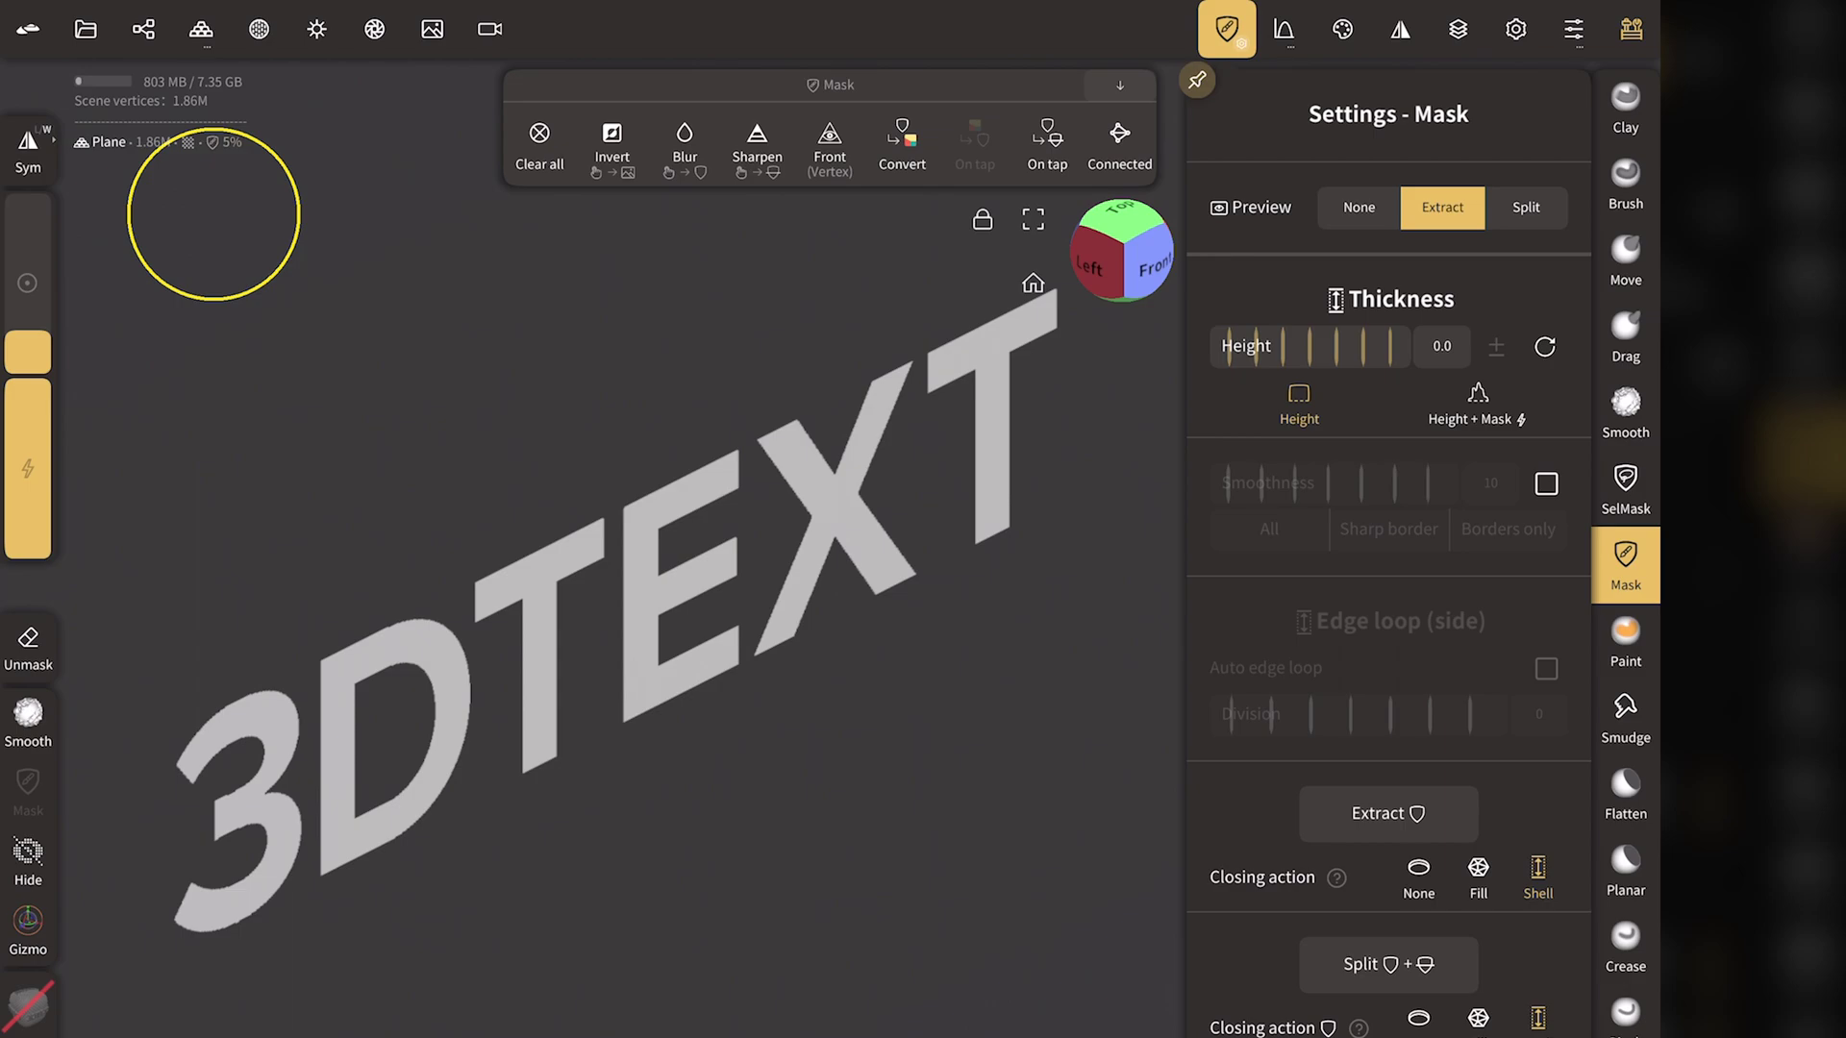
pyautogui.moveTo(1250, 346)
pyautogui.mouseDown()
pyautogui.moveTo(1347, 346)
pyautogui.moveTo(1317, 346)
pyautogui.mouseUp()
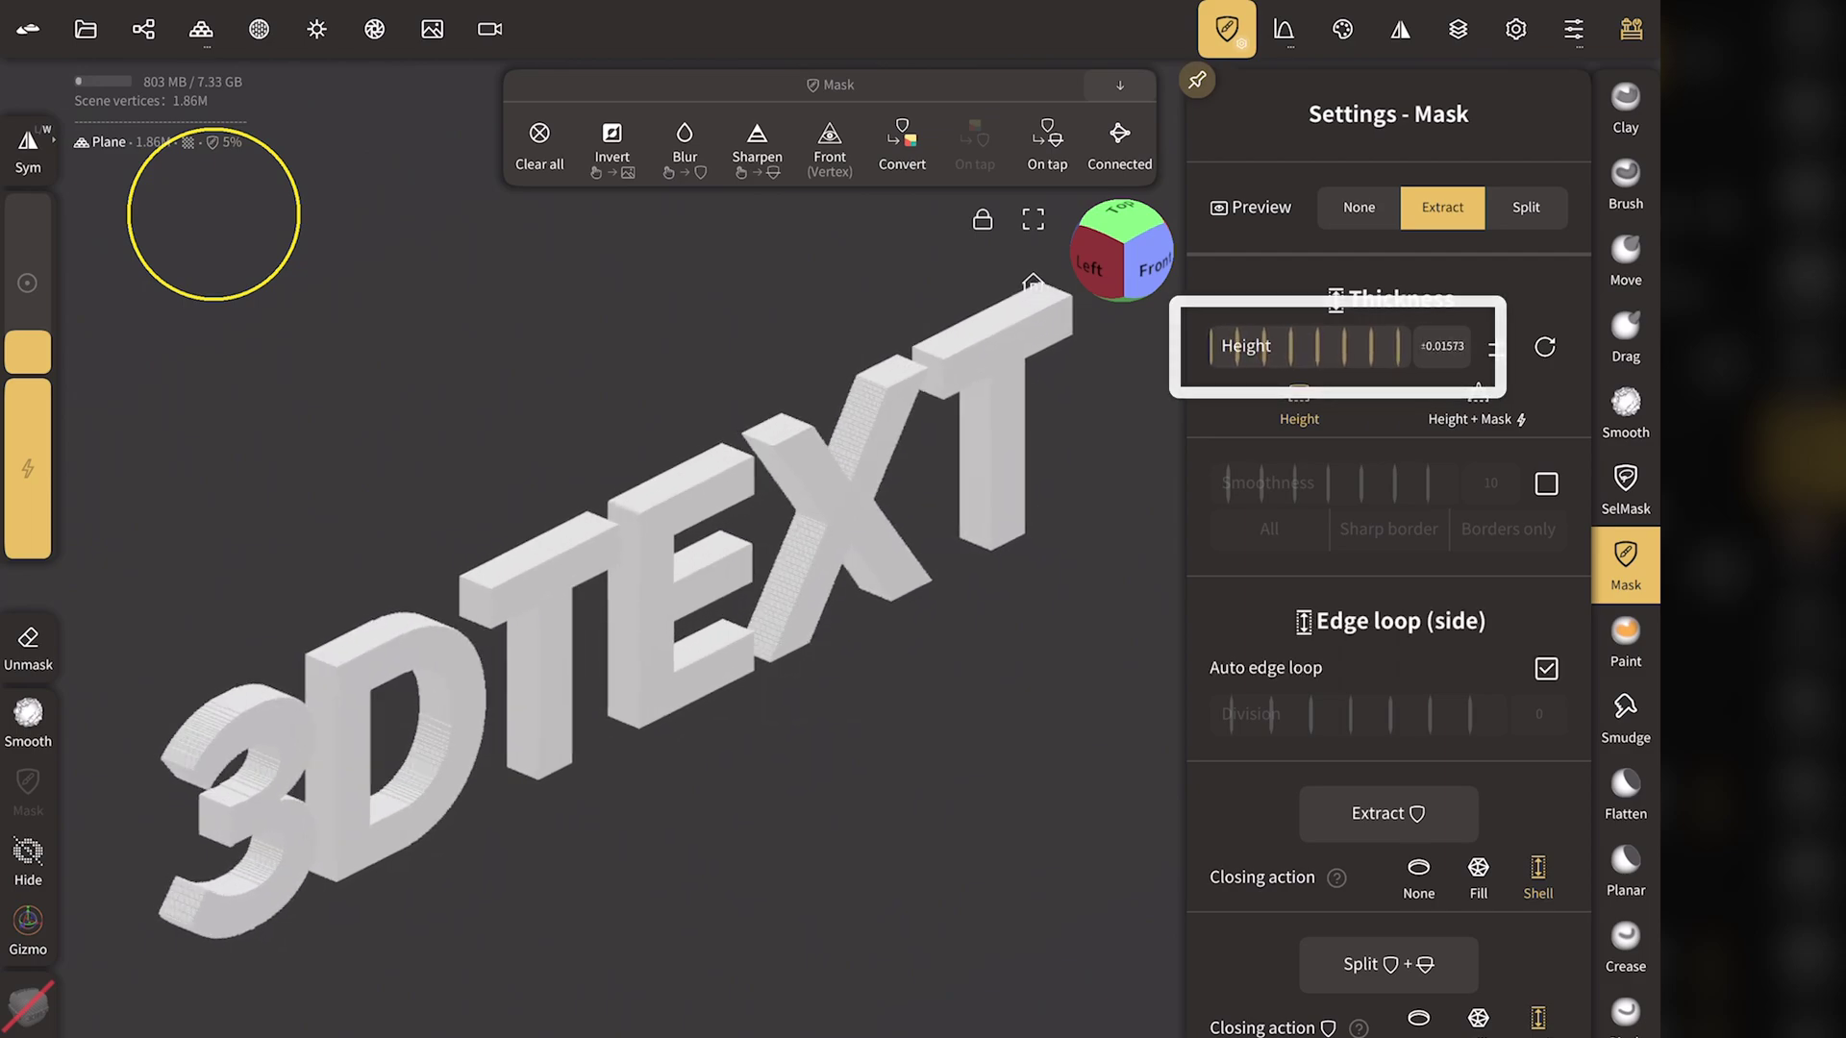
pyautogui.click(1546, 484)
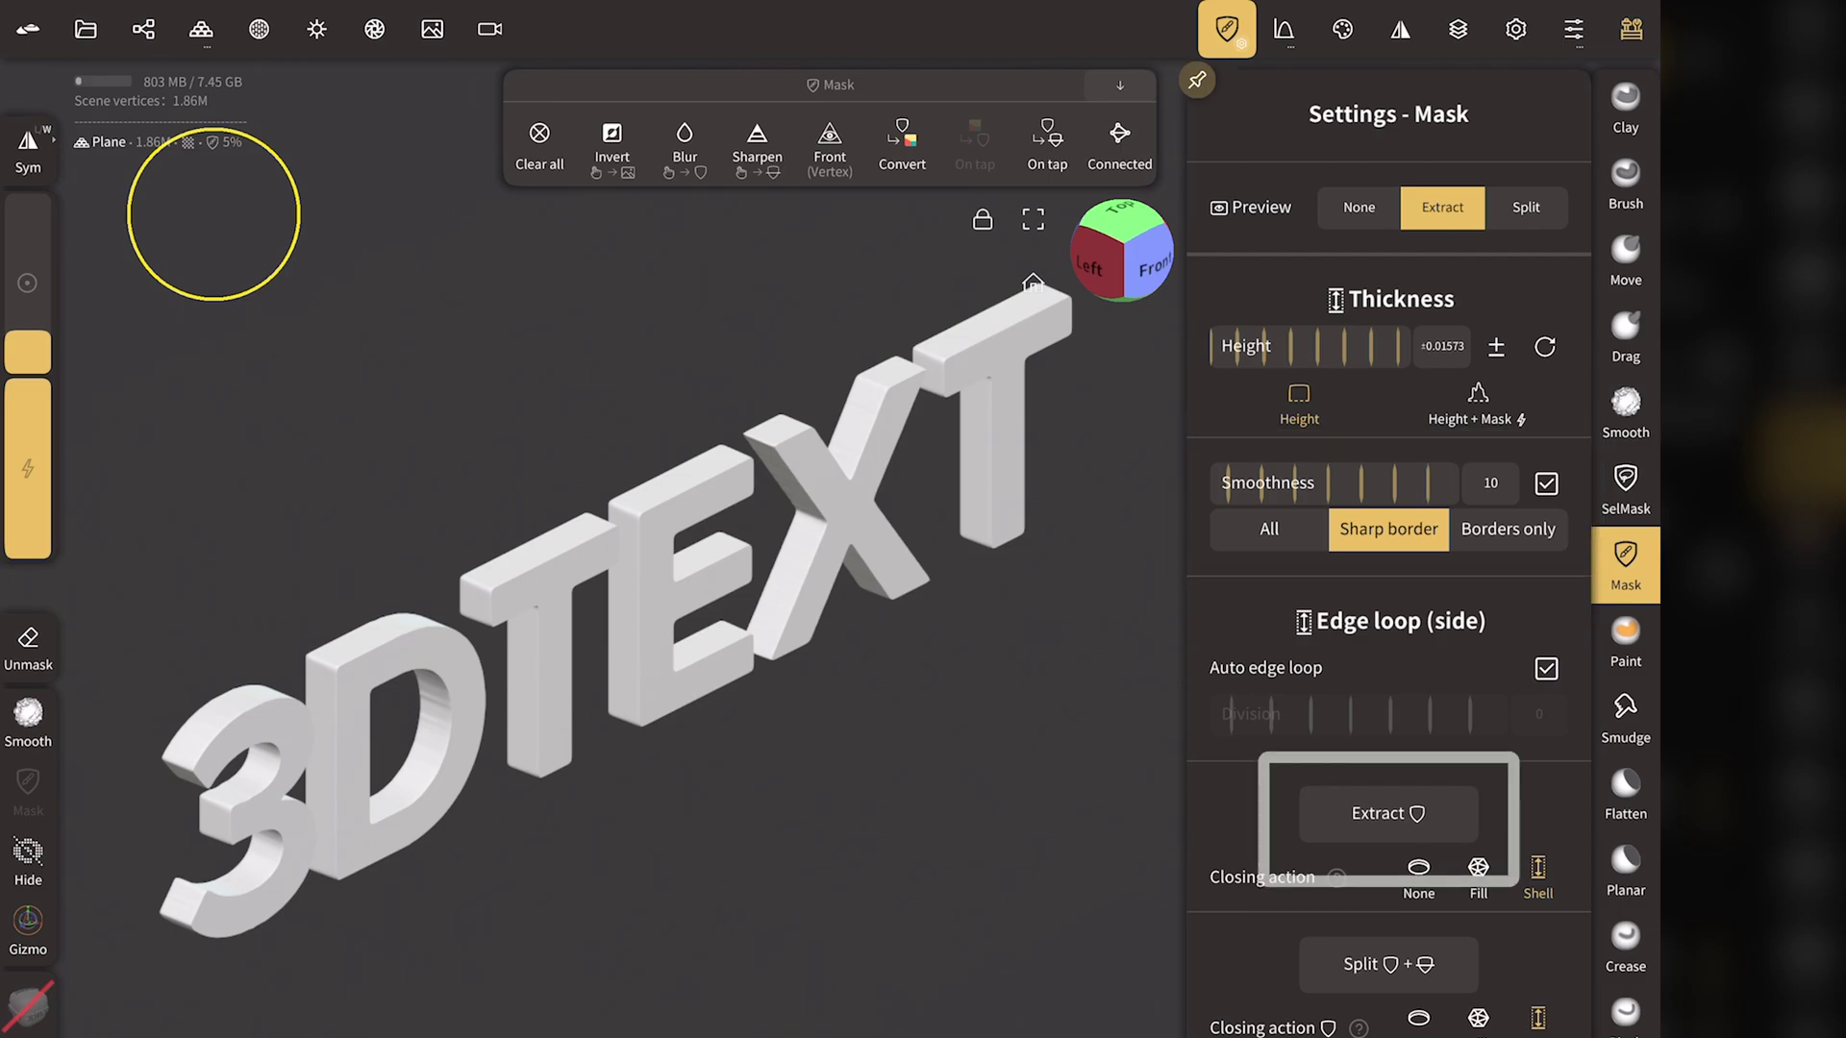
pyautogui.click(1389, 814)
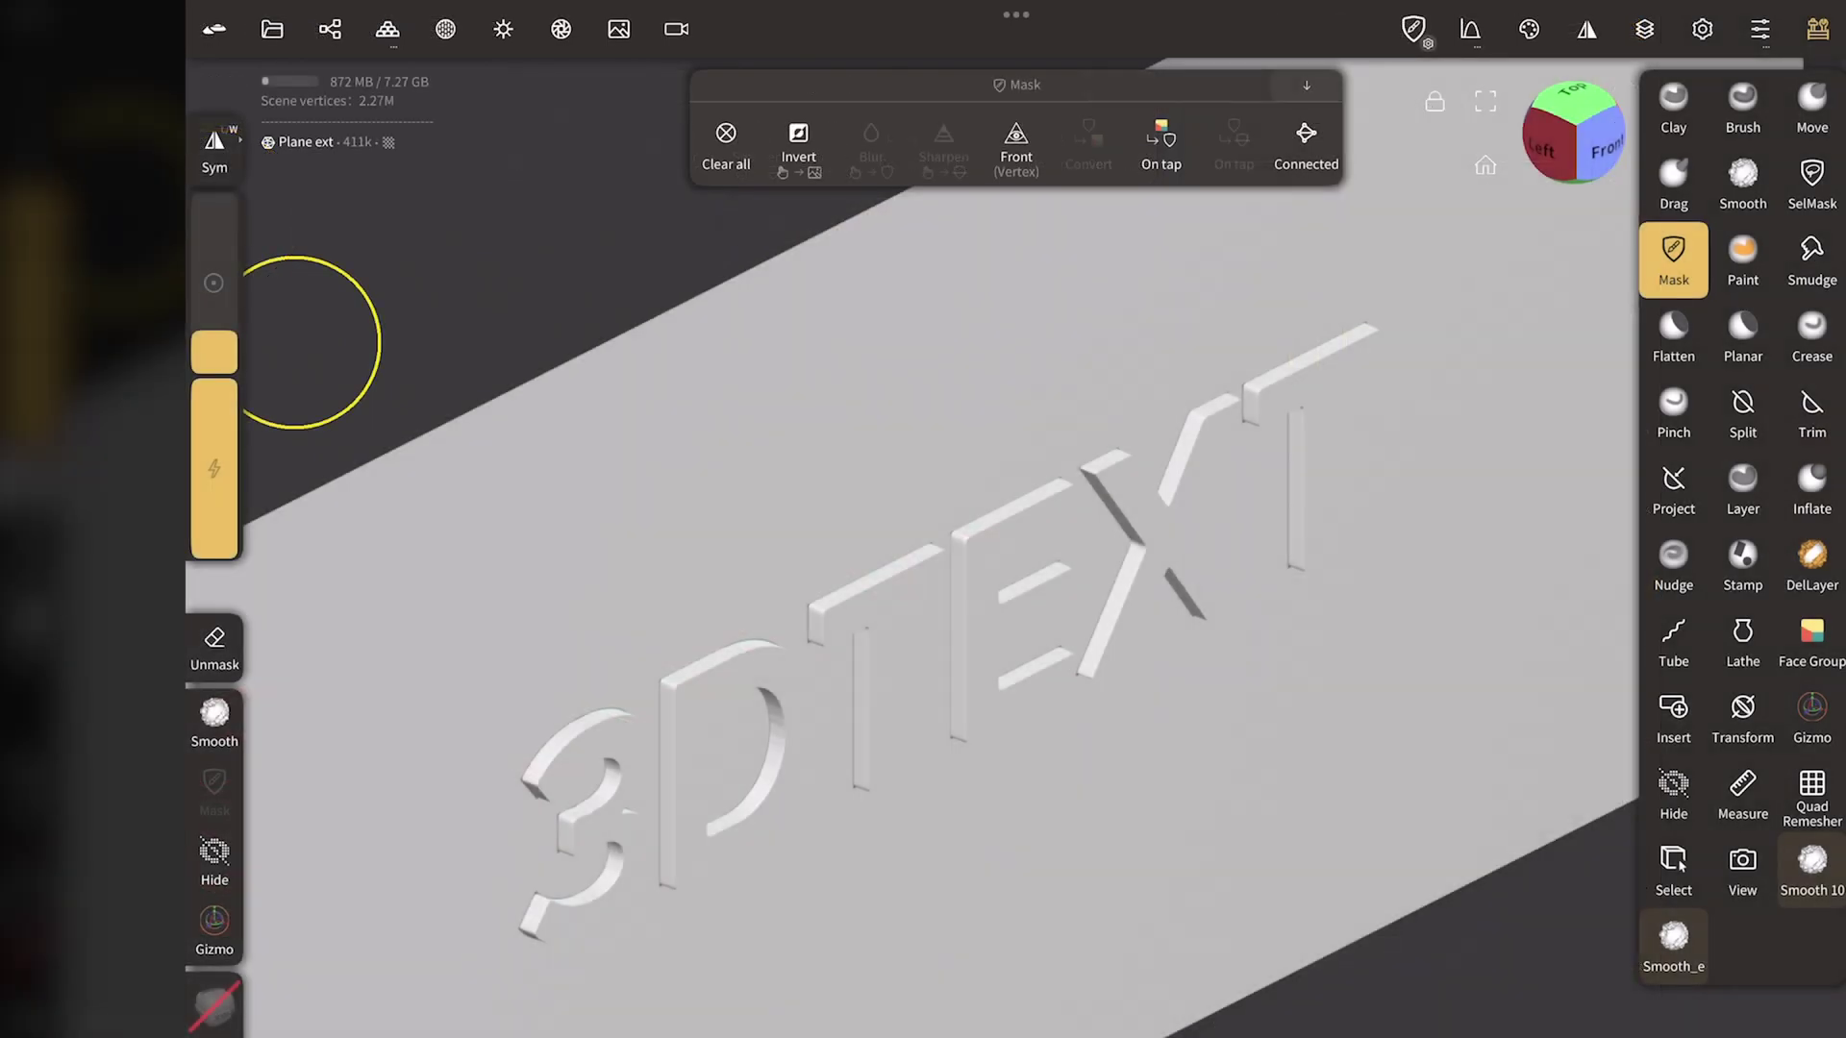
# Hide 'Plane ext', delete the original Plane, and turn on the wireframe display
pyautogui.click(589, 369)
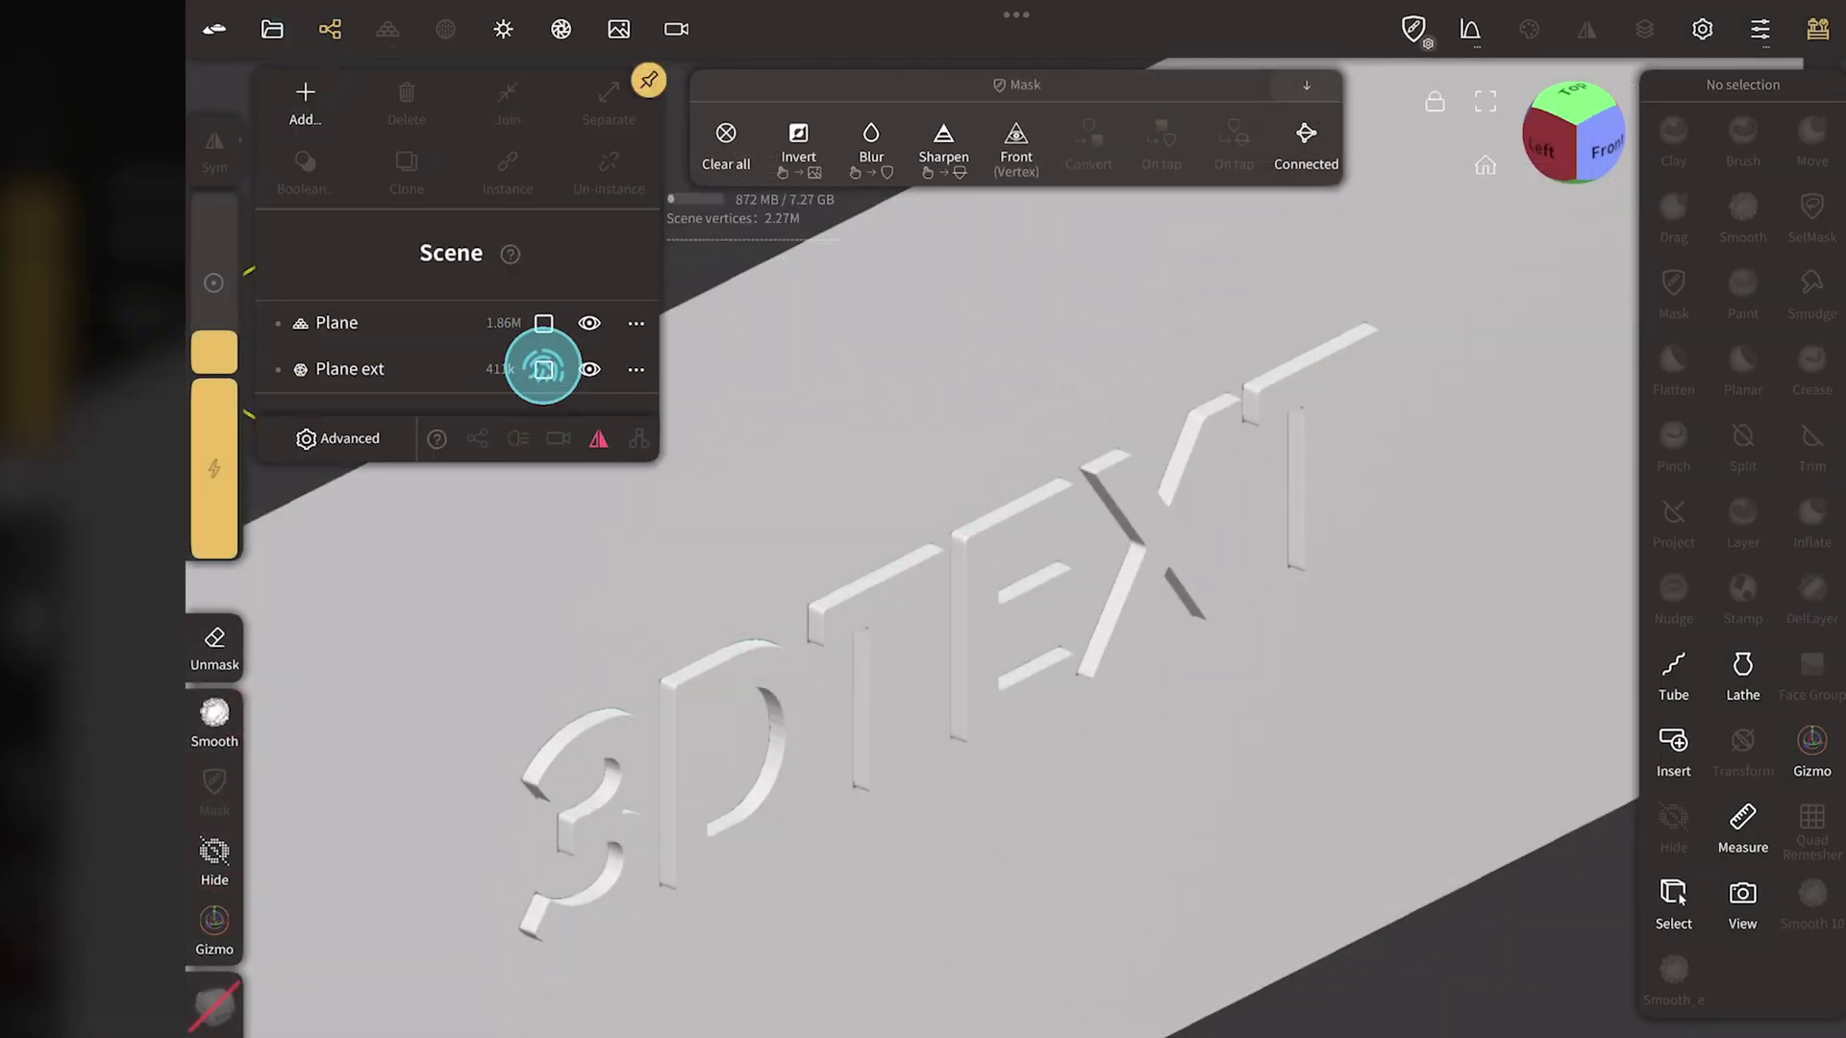
pyautogui.click(433, 325)
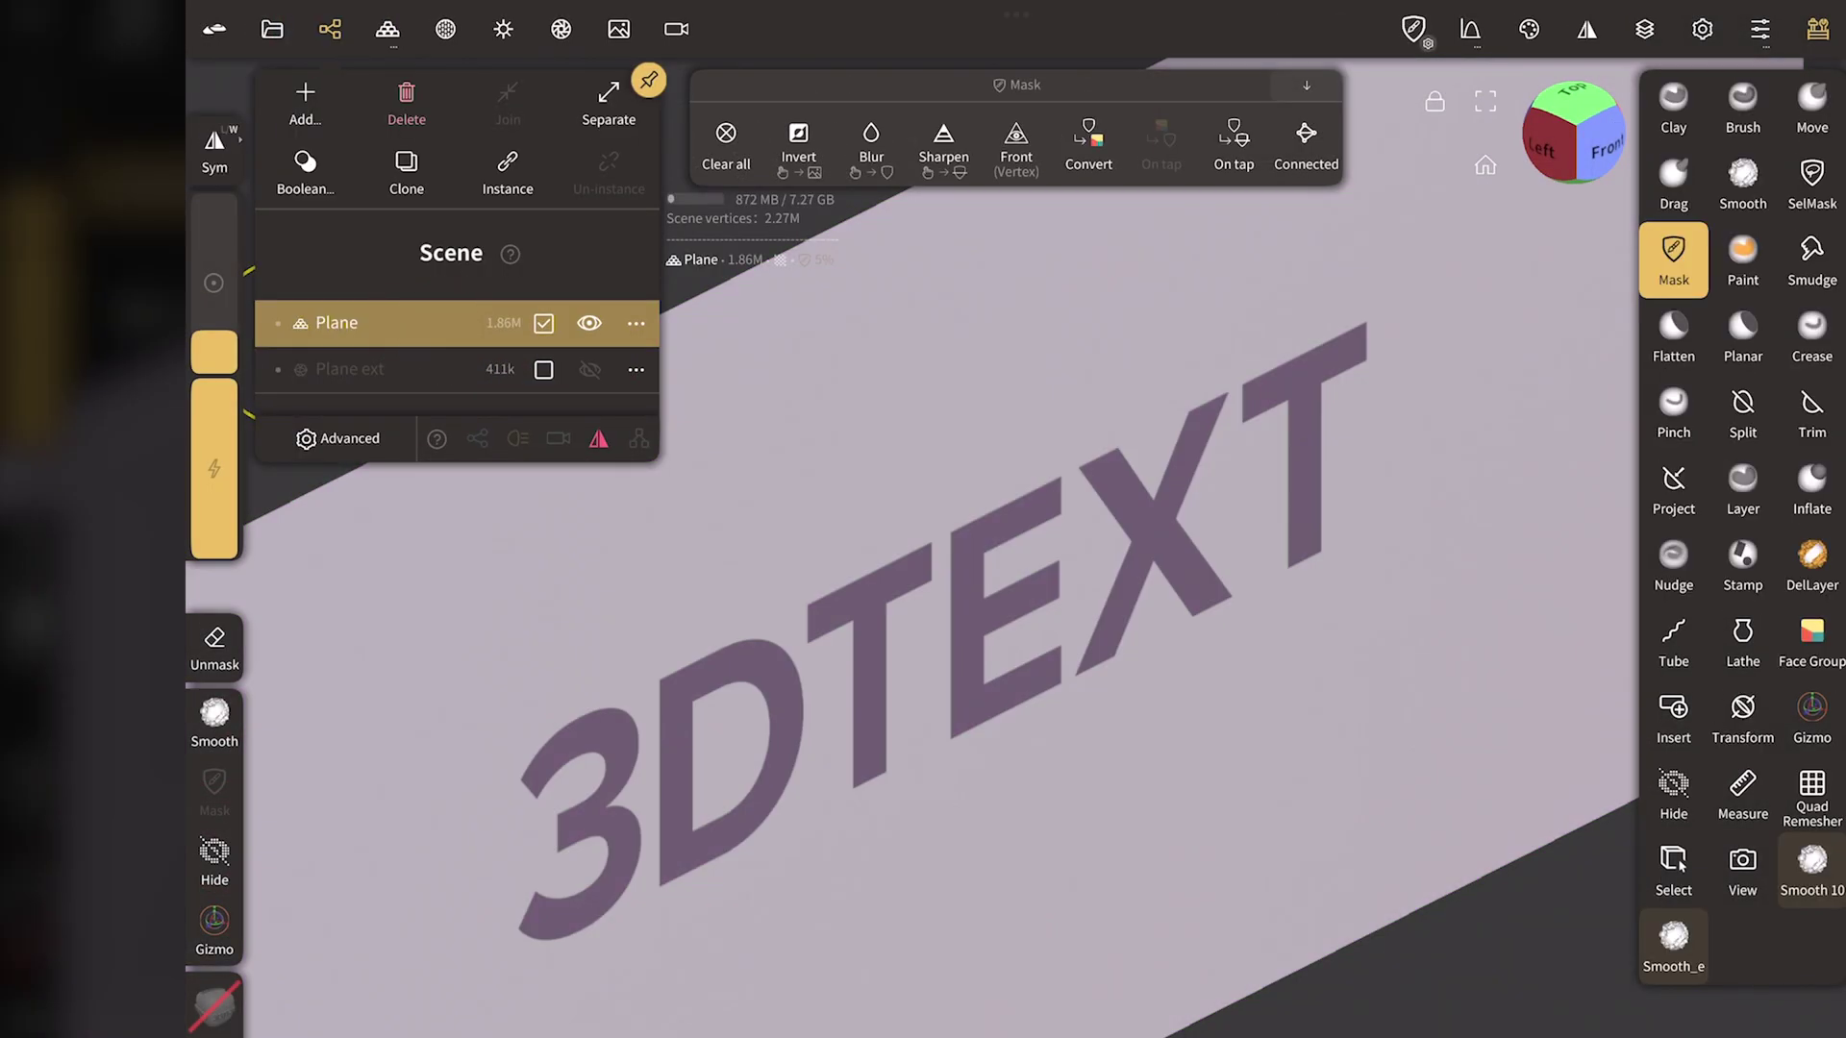
pyautogui.click(407, 92)
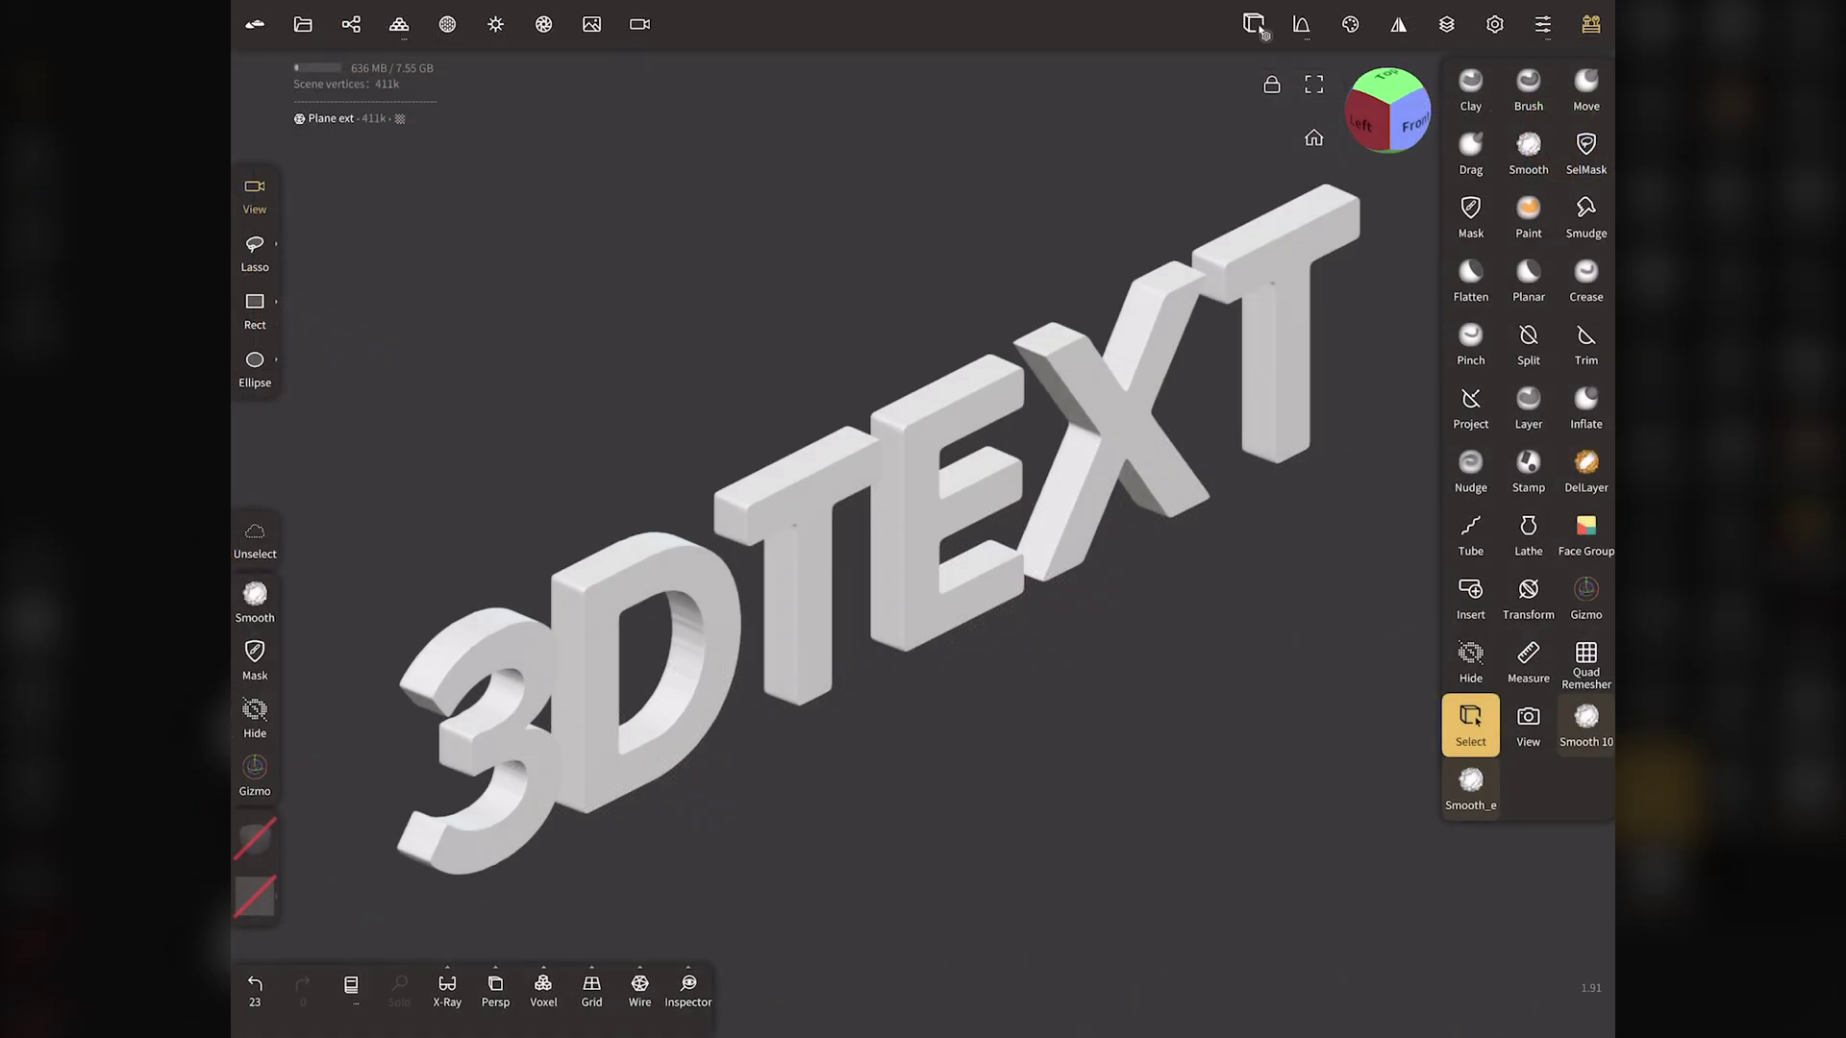
pyautogui.click(639, 989)
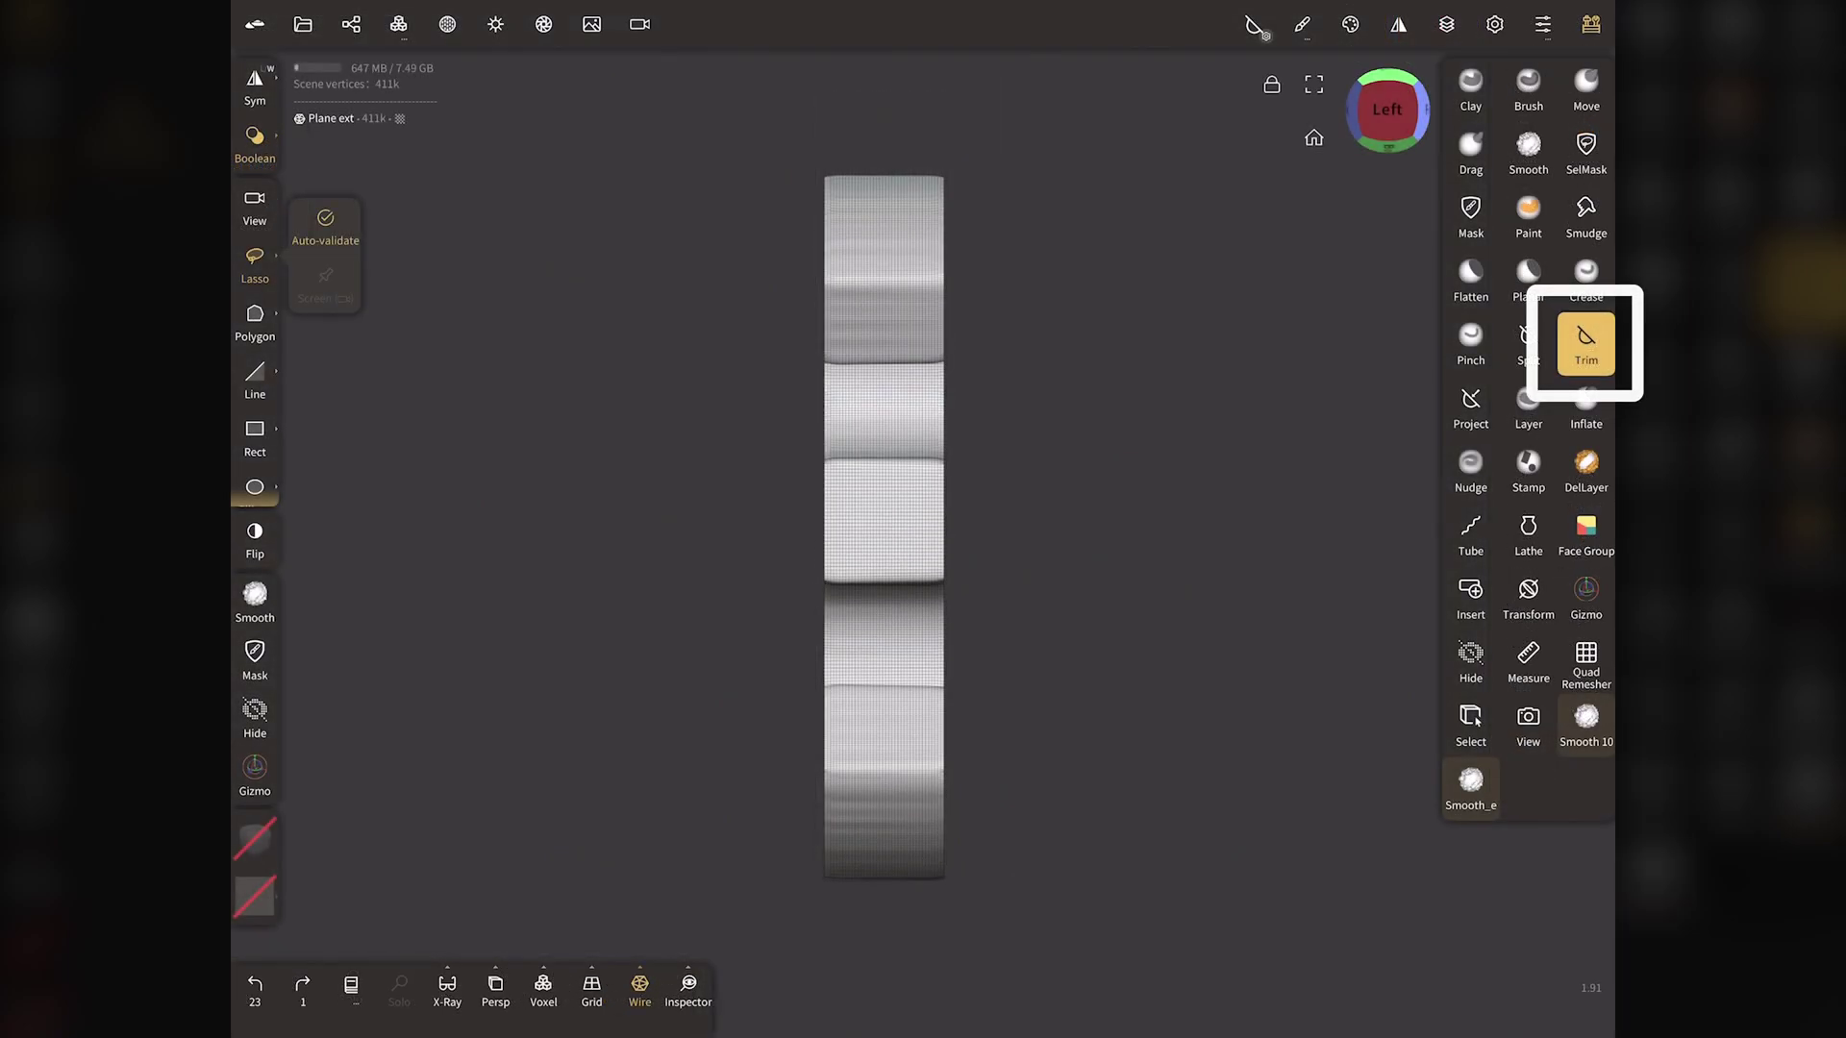
# Set Trim to Legacy boolean with Rect shape and cut away the right and left parts, leaving 91.8k vertices
pyautogui.click(255, 144)
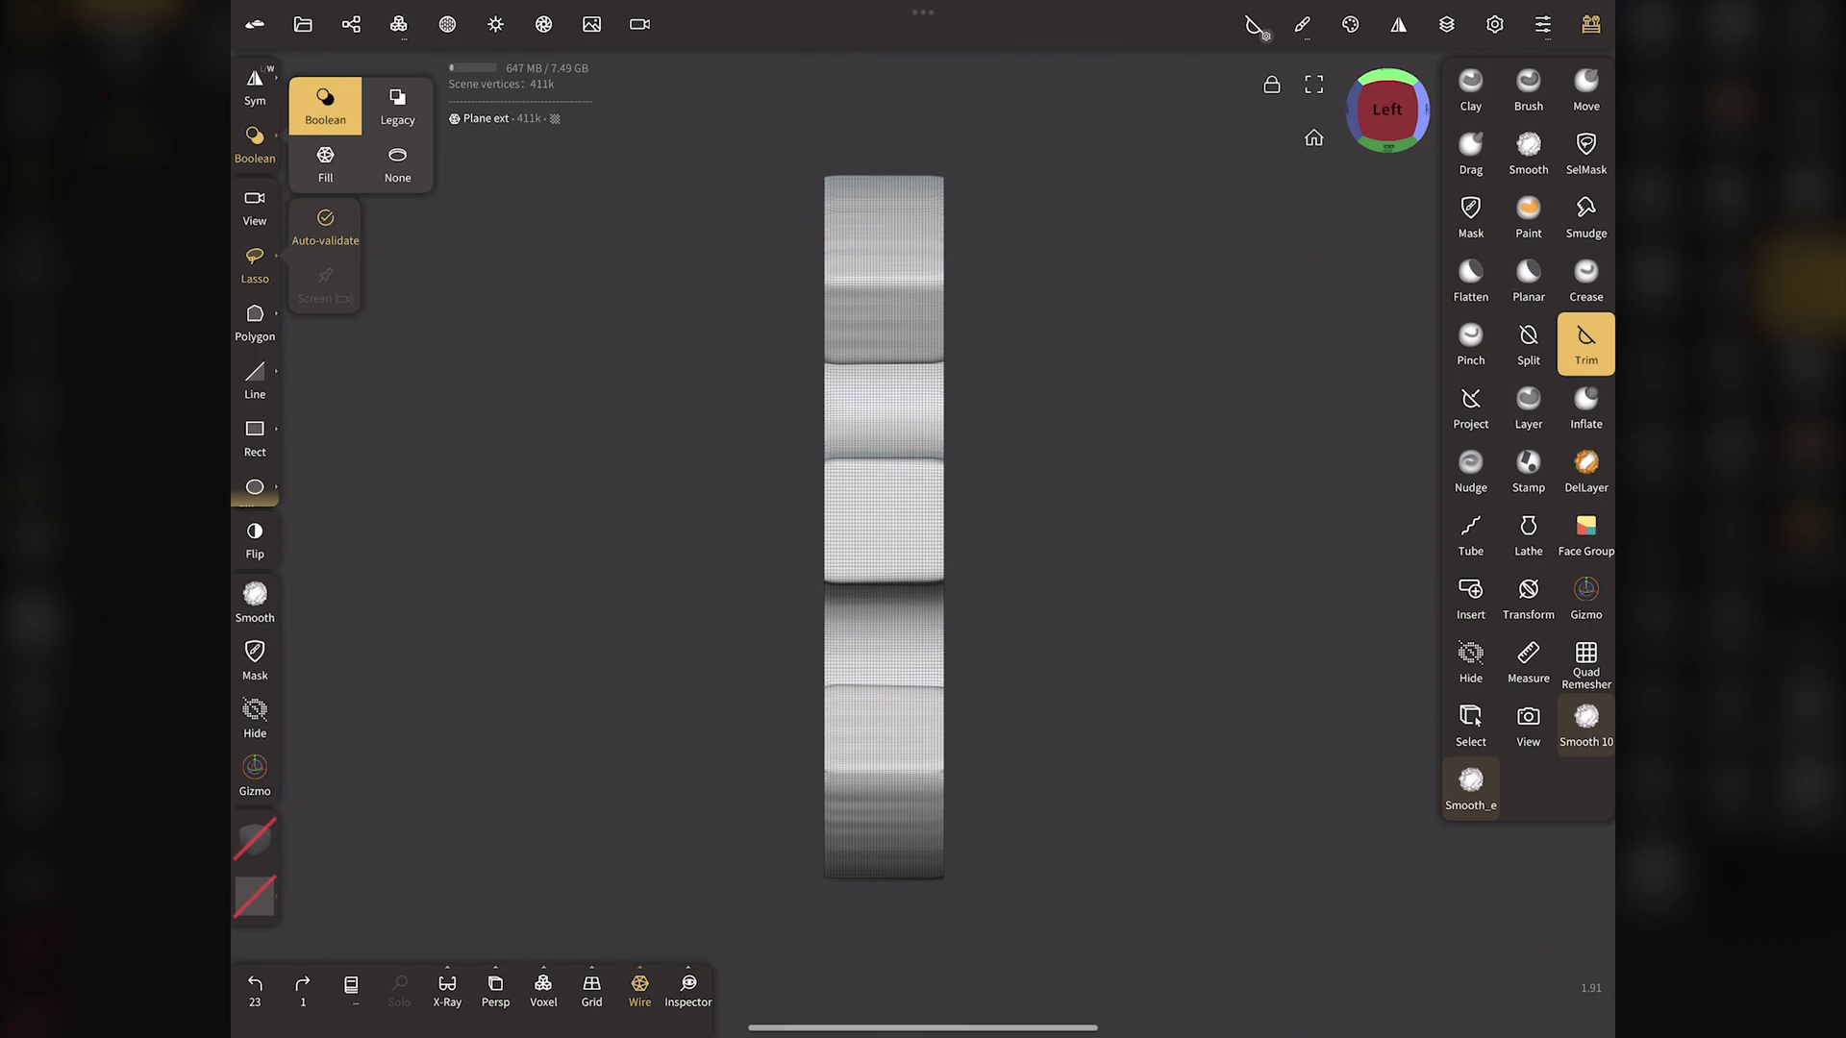
pyautogui.click(398, 105)
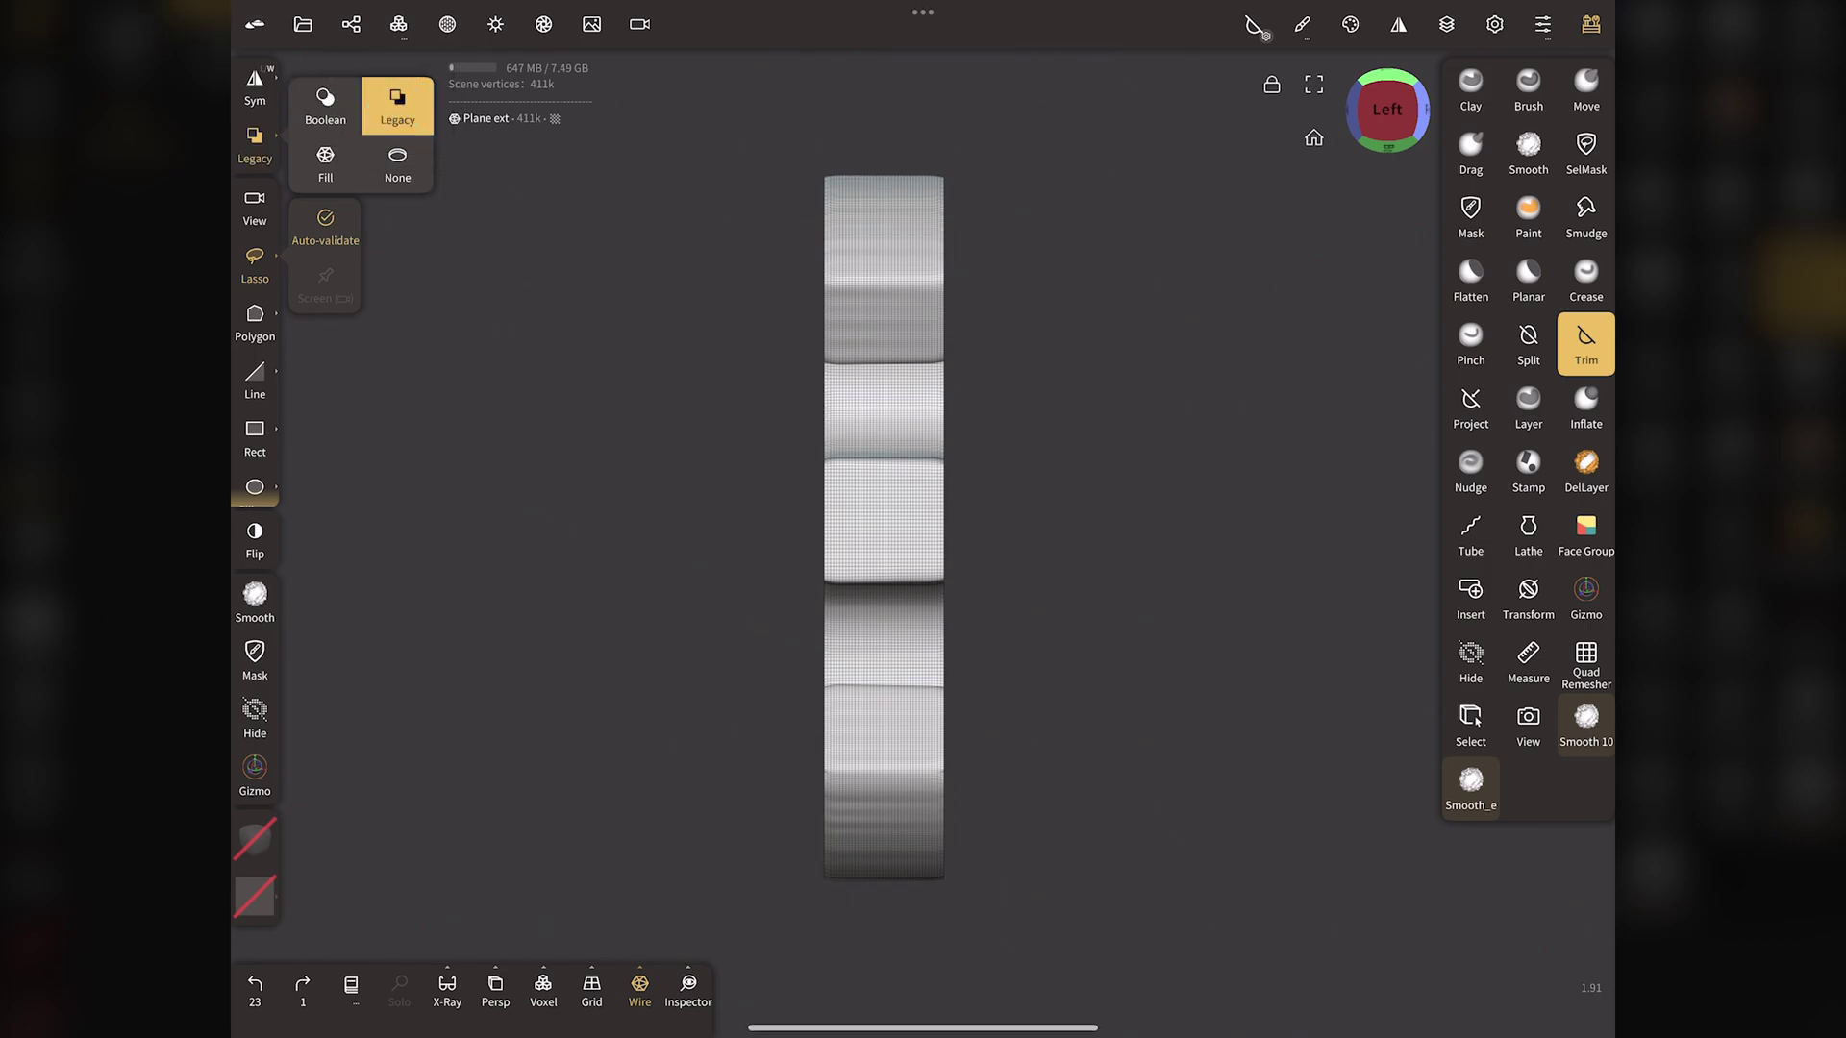
pyautogui.click(254, 144)
pyautogui.click(255, 437)
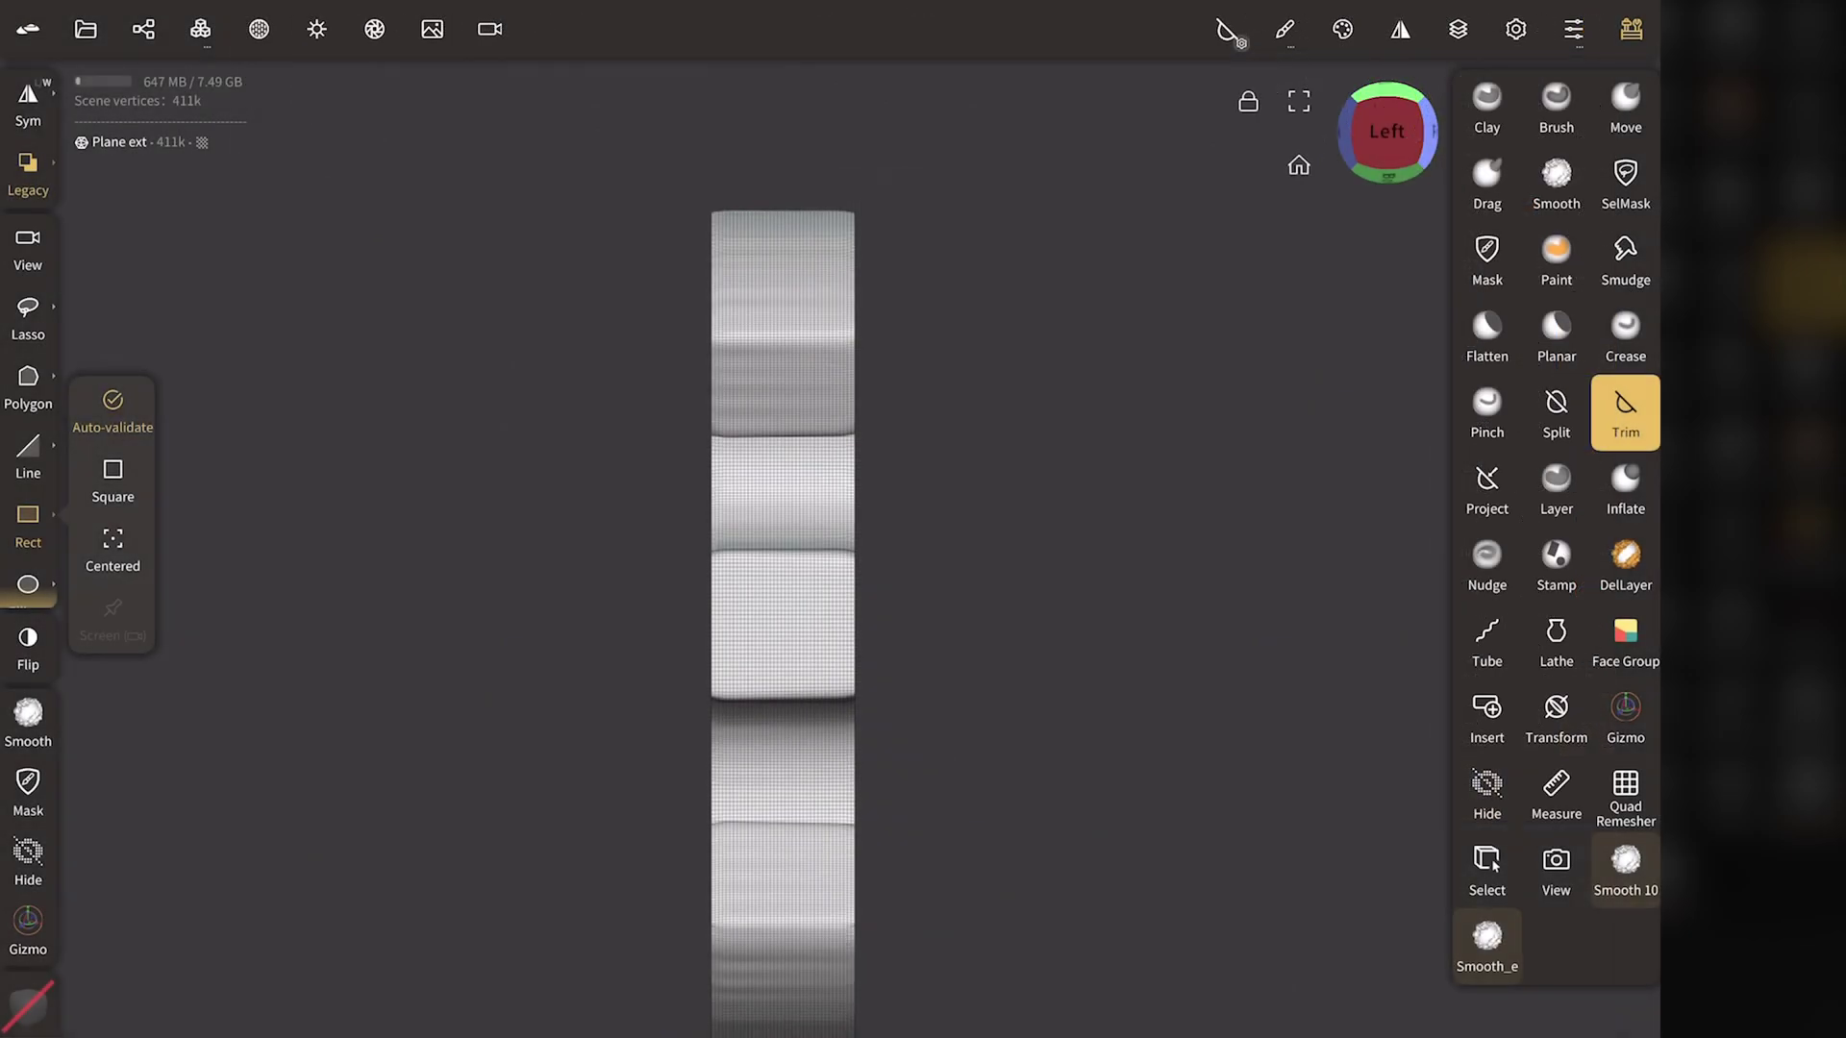
pyautogui.click(1227, 29)
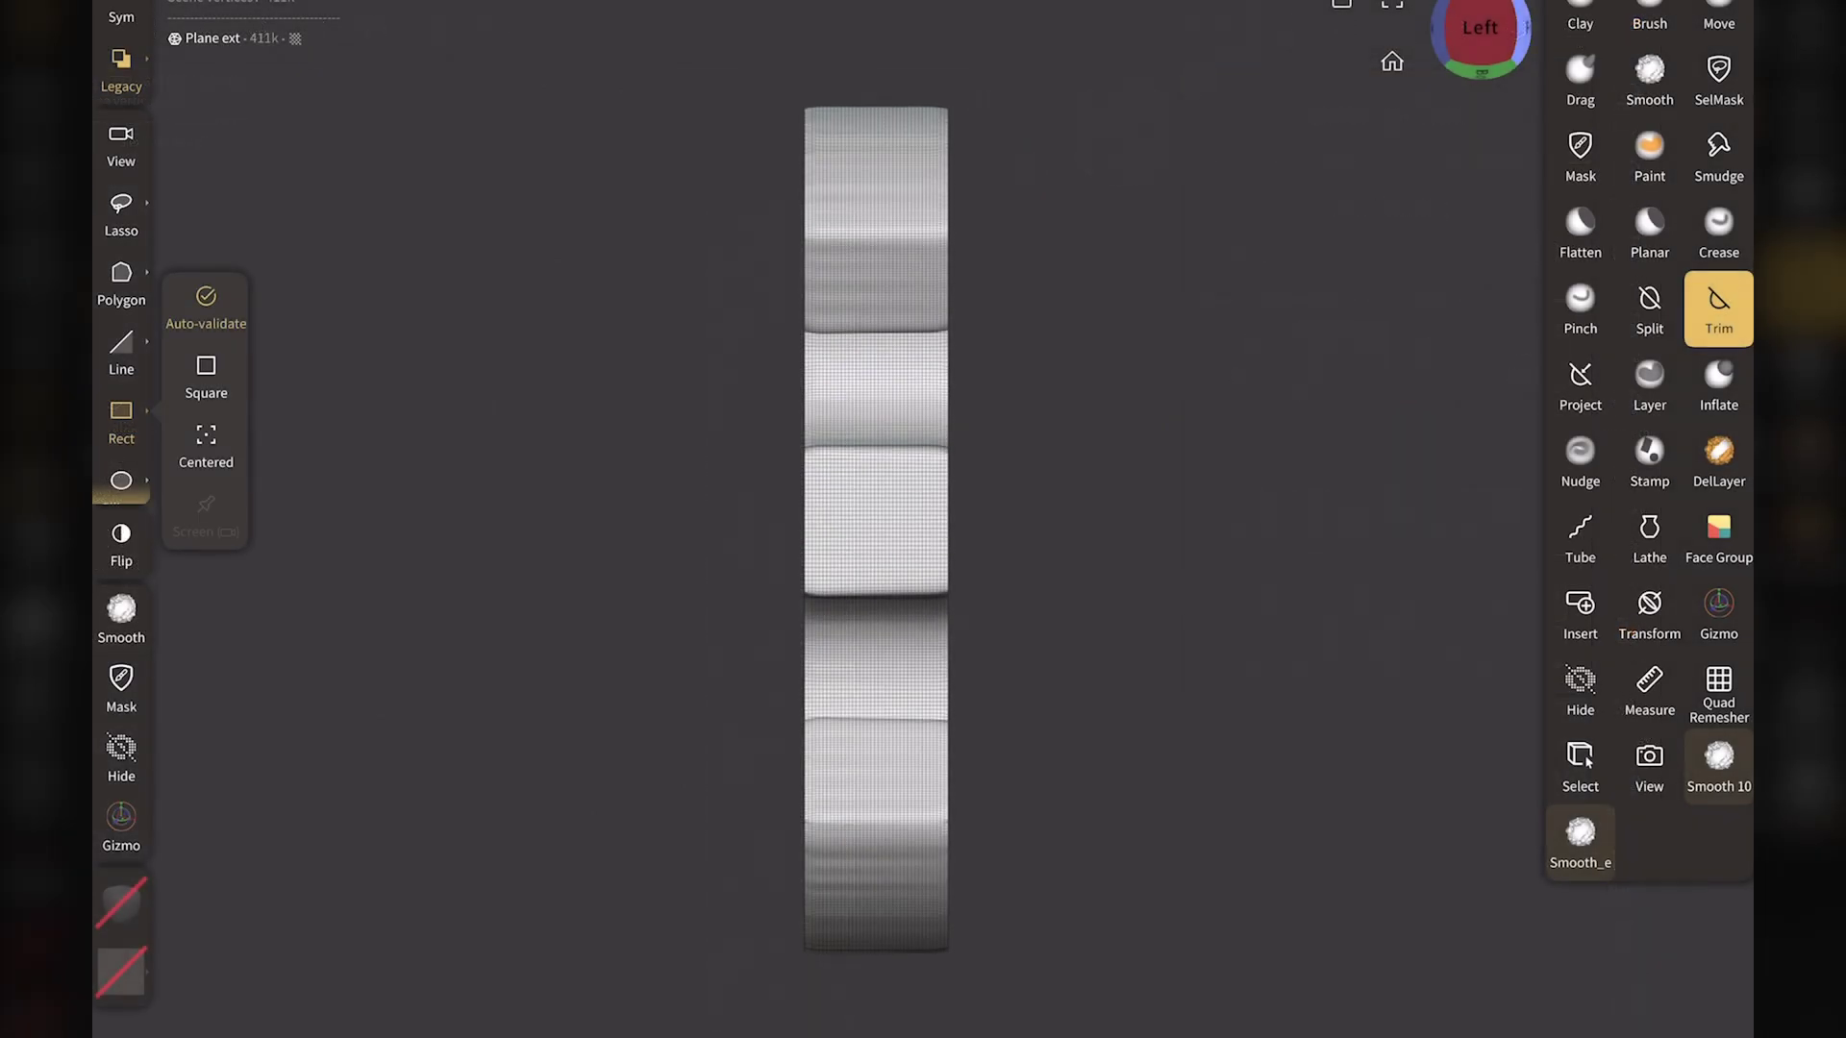
pyautogui.moveTo(1017, 44); pyautogui.dragTo(877, 995)
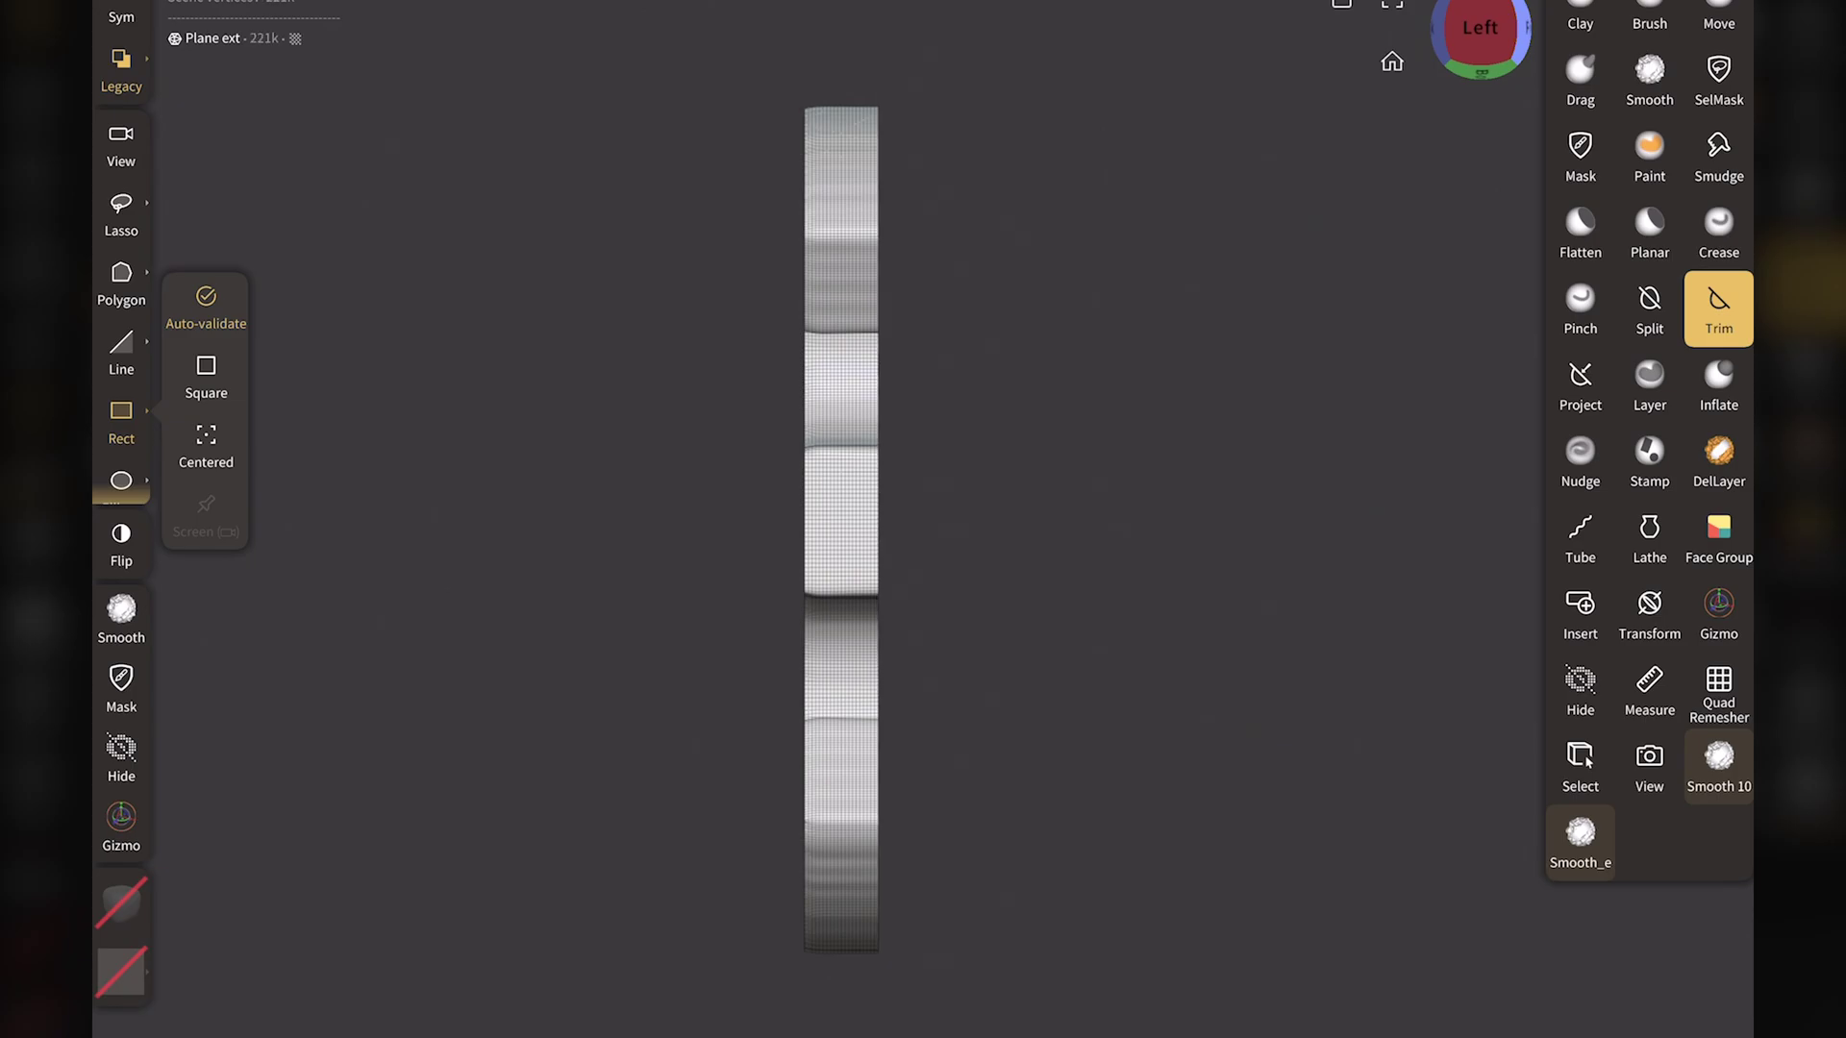
pyautogui.moveTo(750, 50); pyautogui.dragTo(845, 1012)
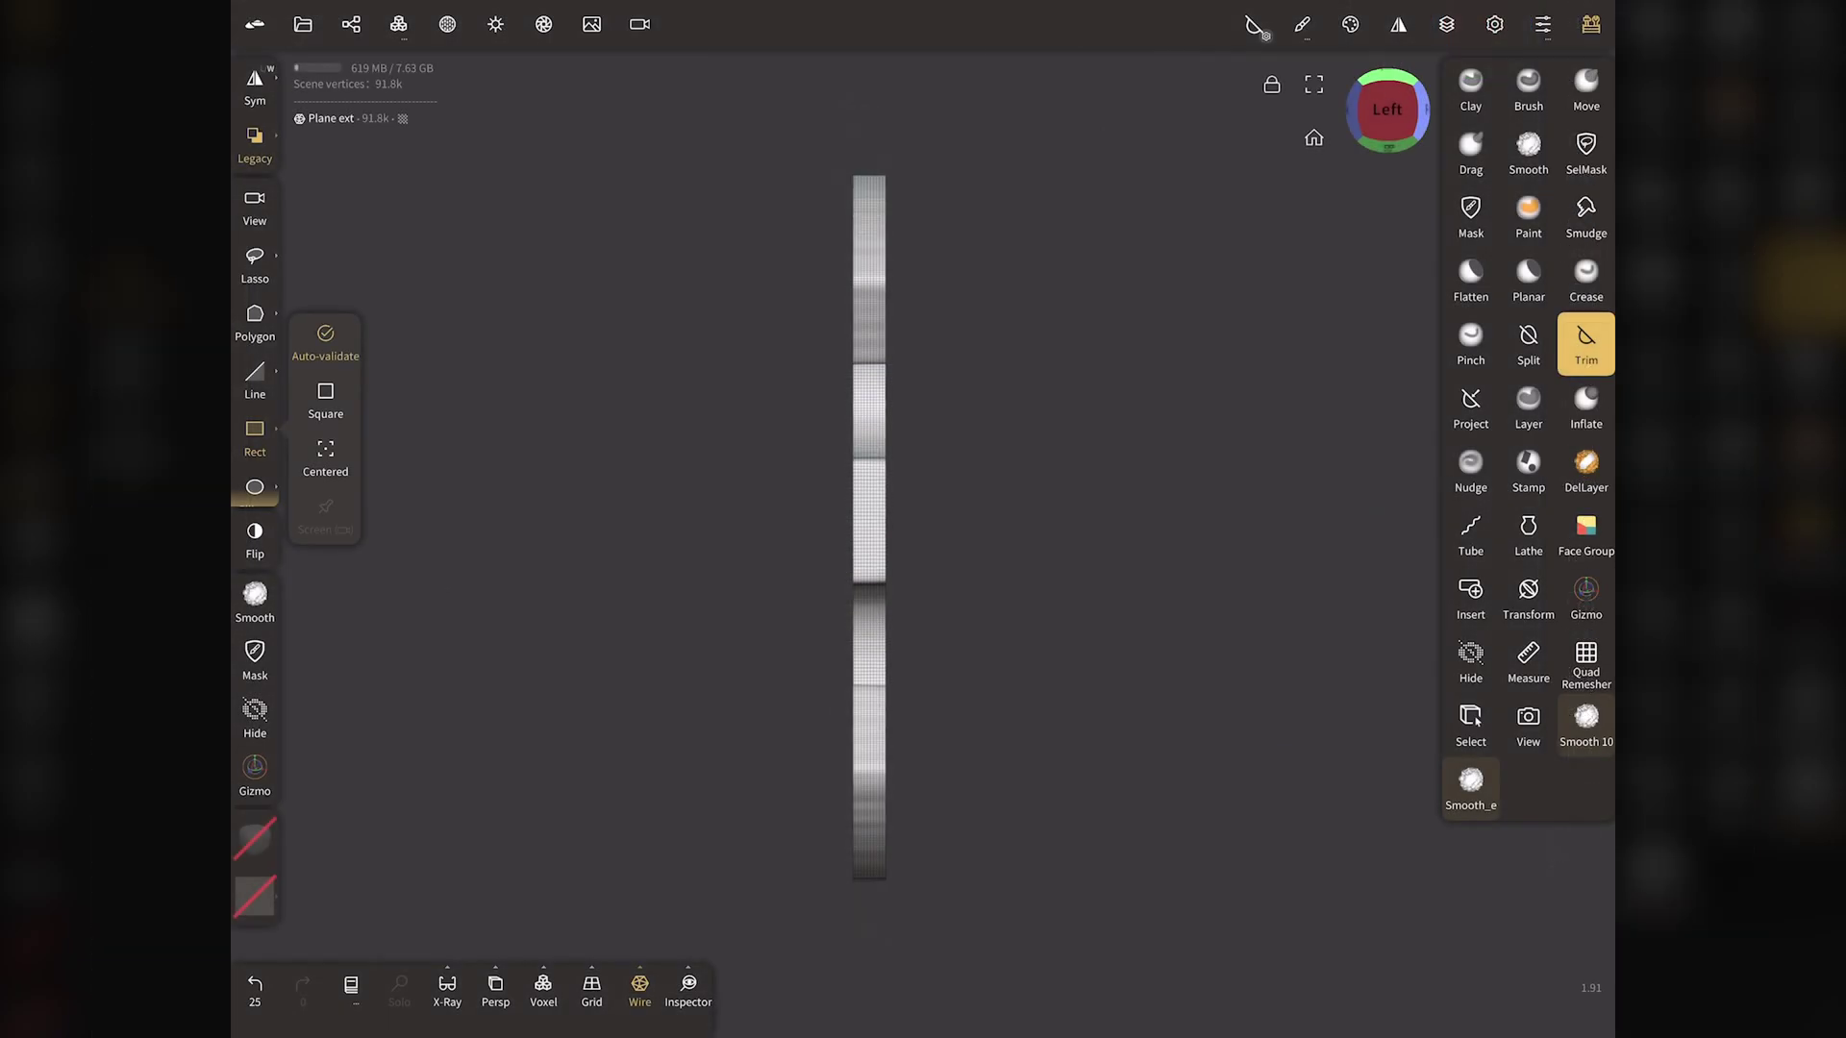
# Widen the text mesh with the gizmo, then Rect-trim it down to a thin 30.8k-vertex strip
pyautogui.click(1587, 596)
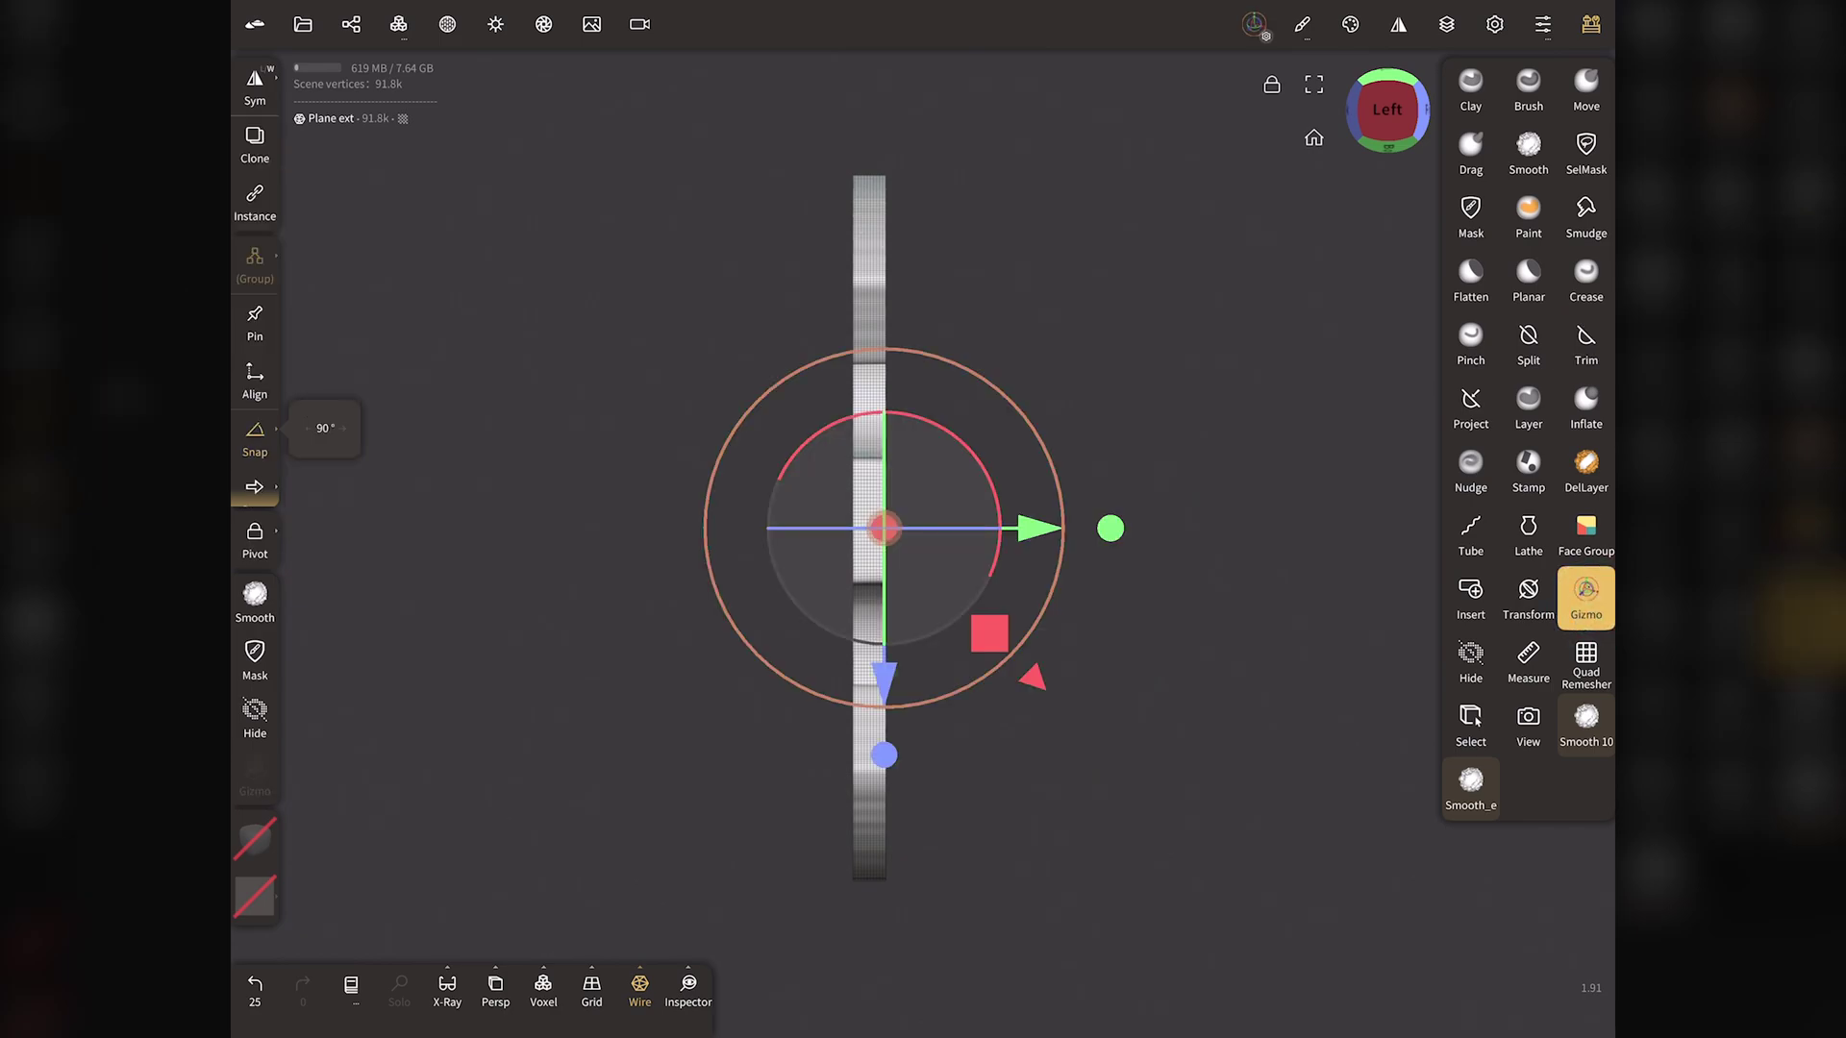
pyautogui.moveTo(1111, 528); pyautogui.dragTo(1278, 528)
pyautogui.moveTo(1111, 528); pyautogui.dragTo(1250, 528)
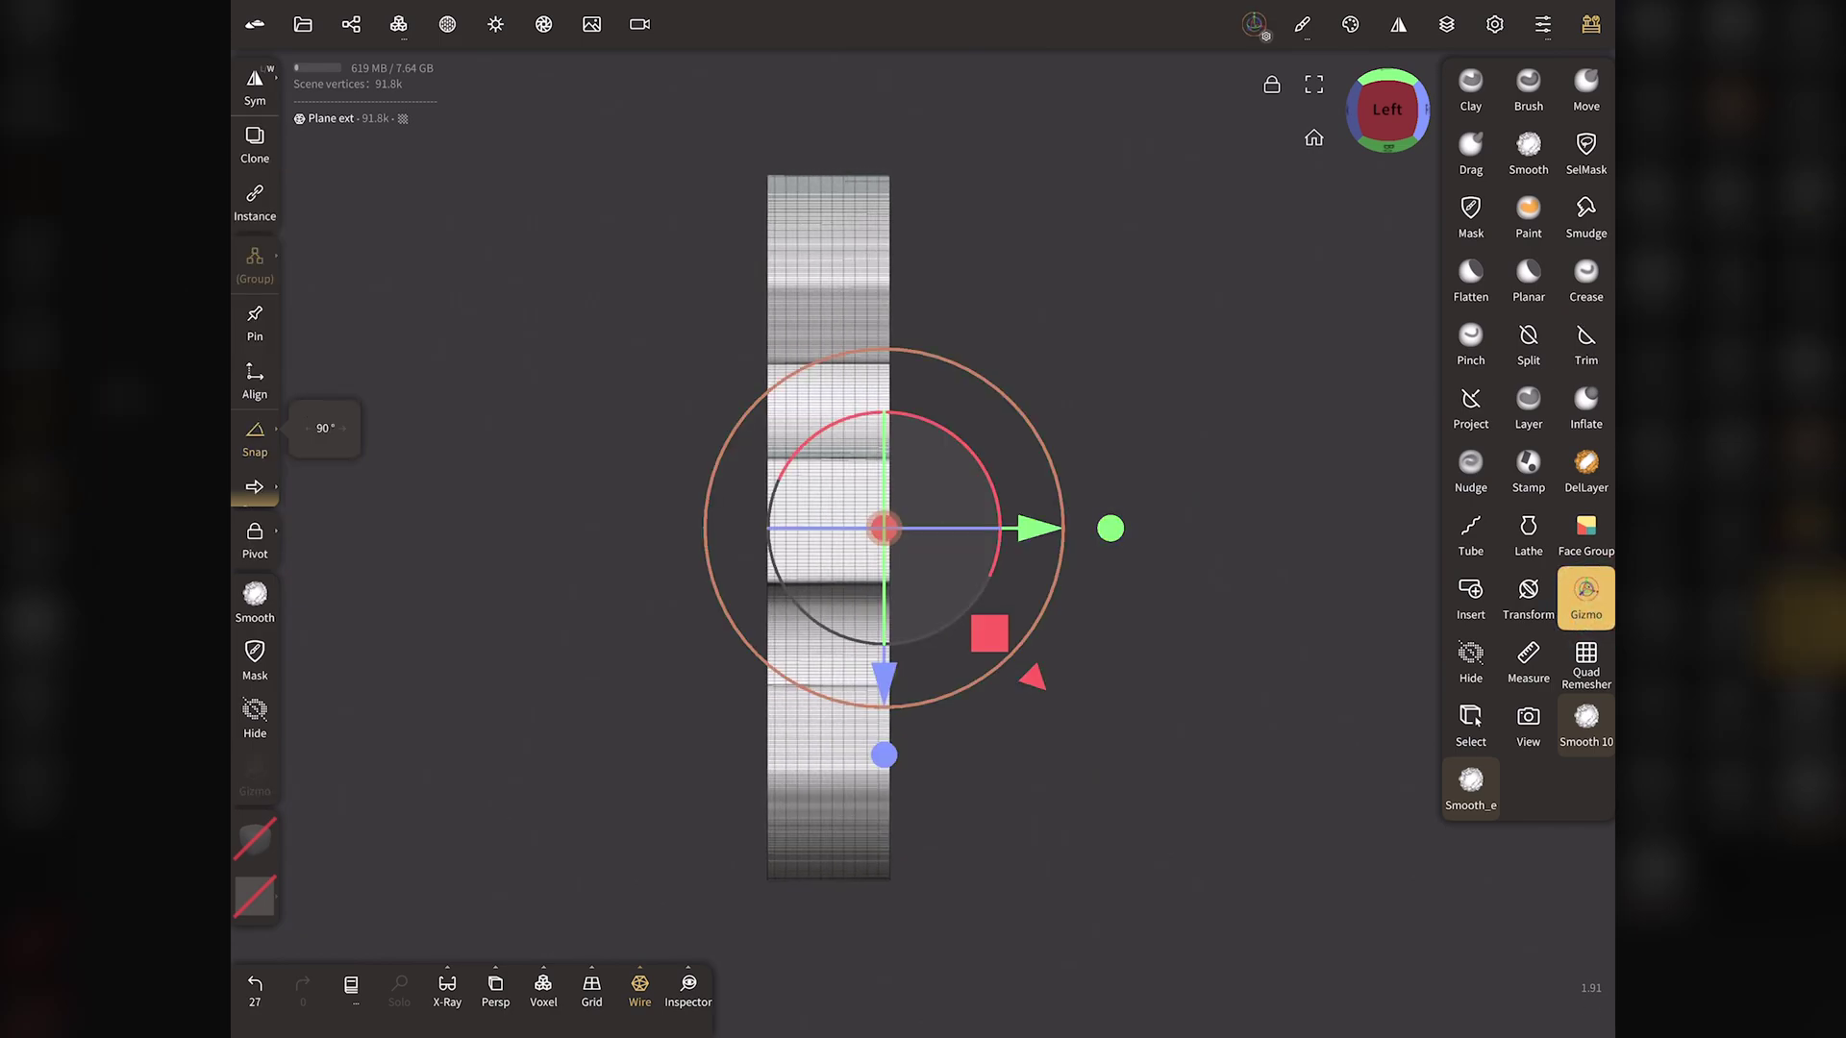
pyautogui.click(1586, 343)
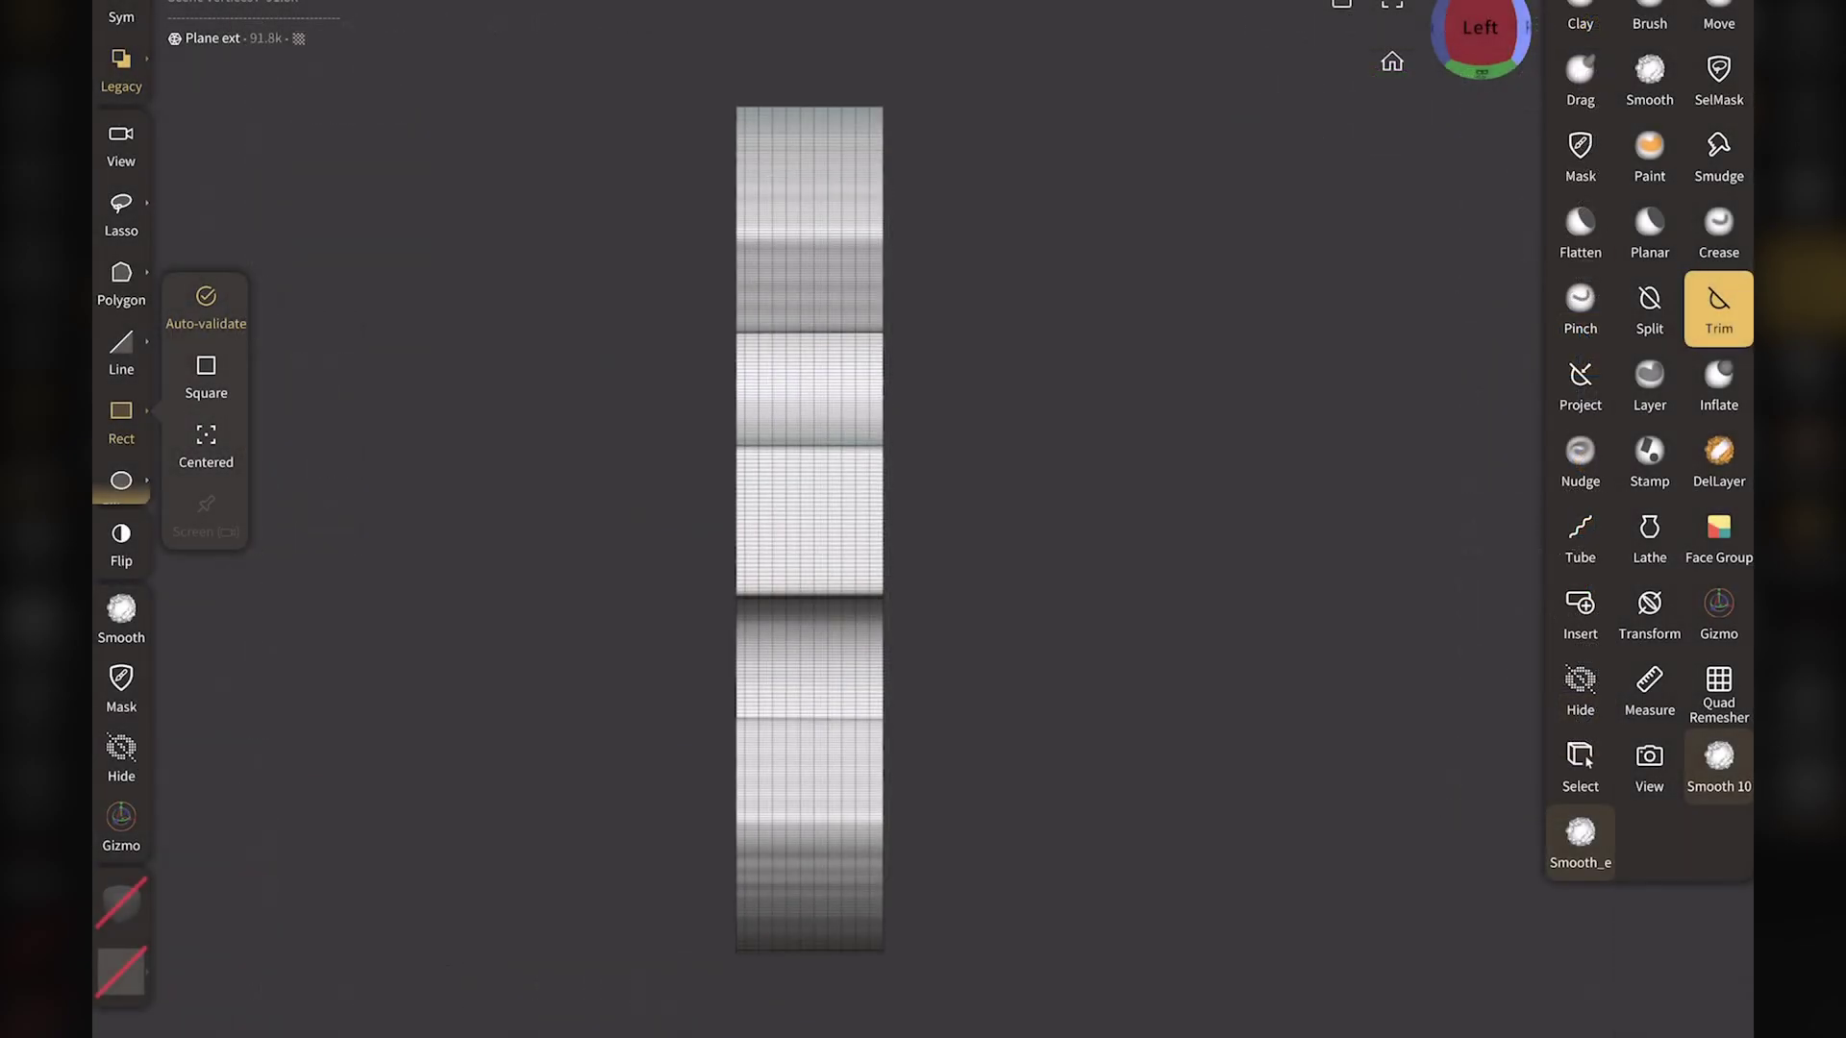
pyautogui.moveTo(672, 44); pyautogui.dragTo(873, 982)
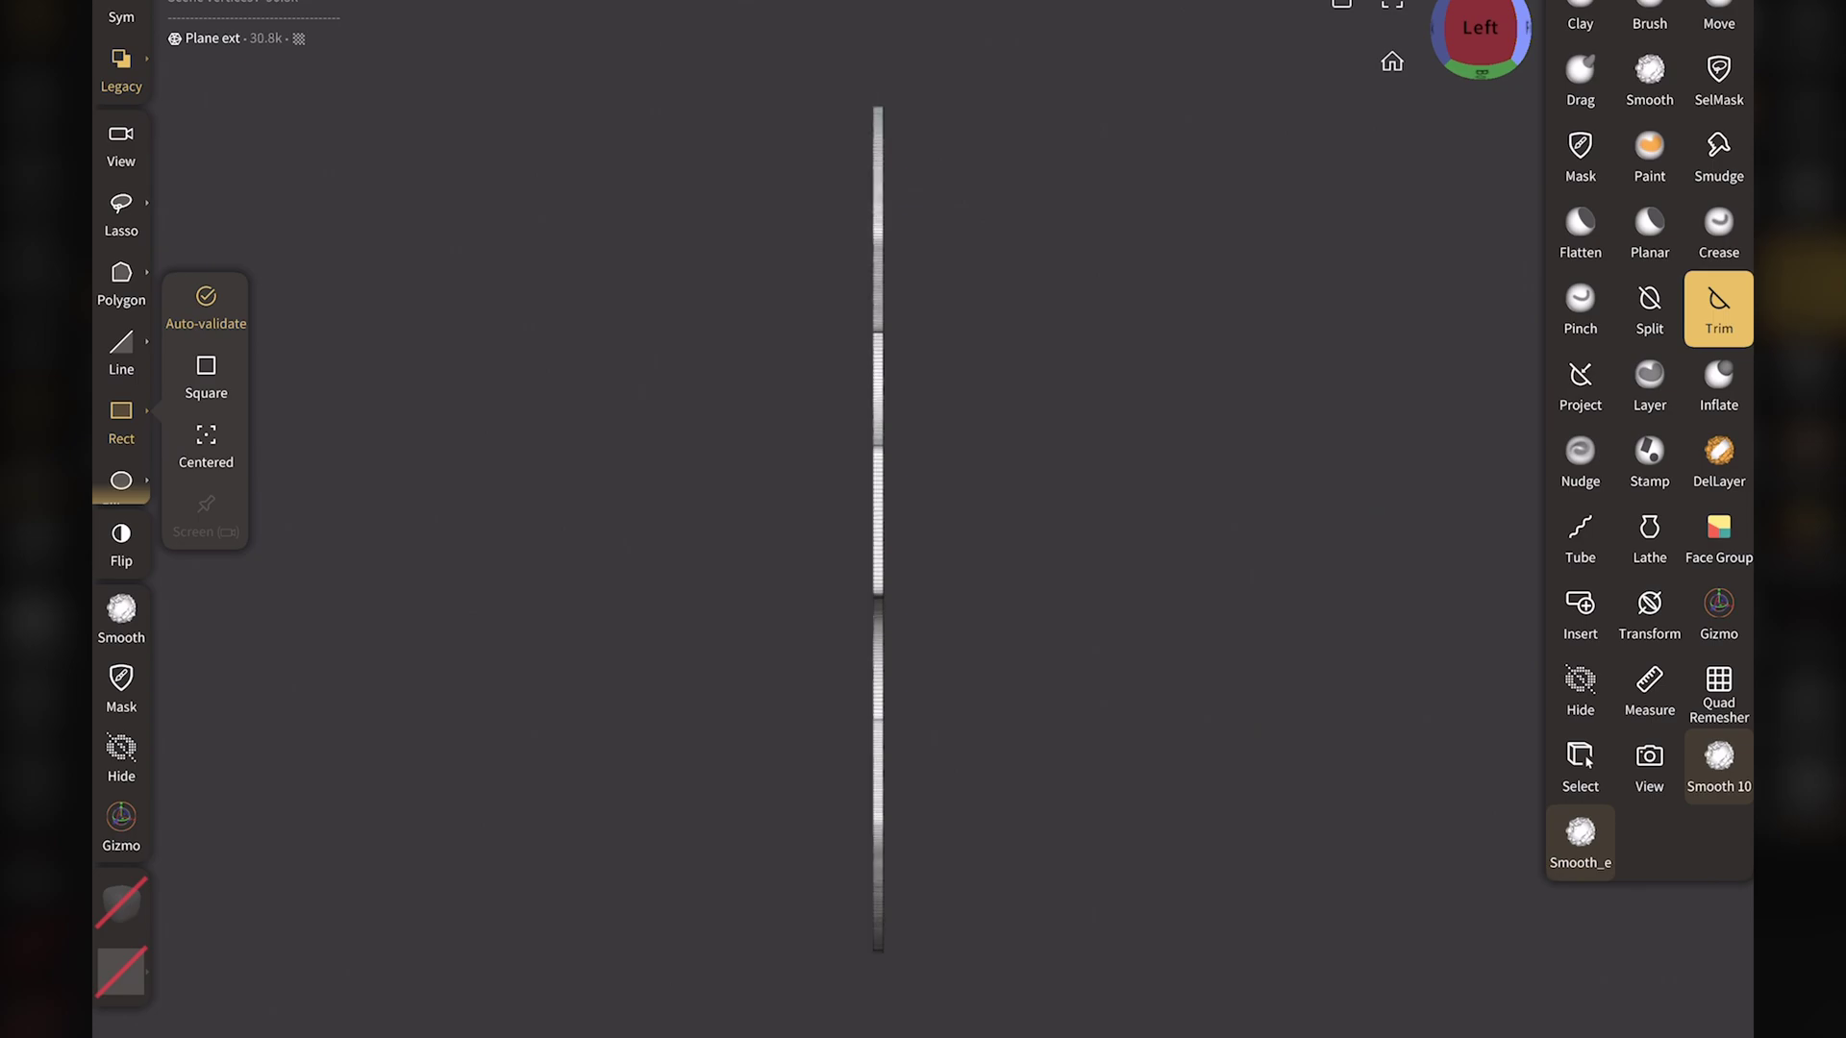
# Align the pivot to the mesh and stretch the slice wider to a Y scale of 51.42
pyautogui.scroll(3, 889, 519)
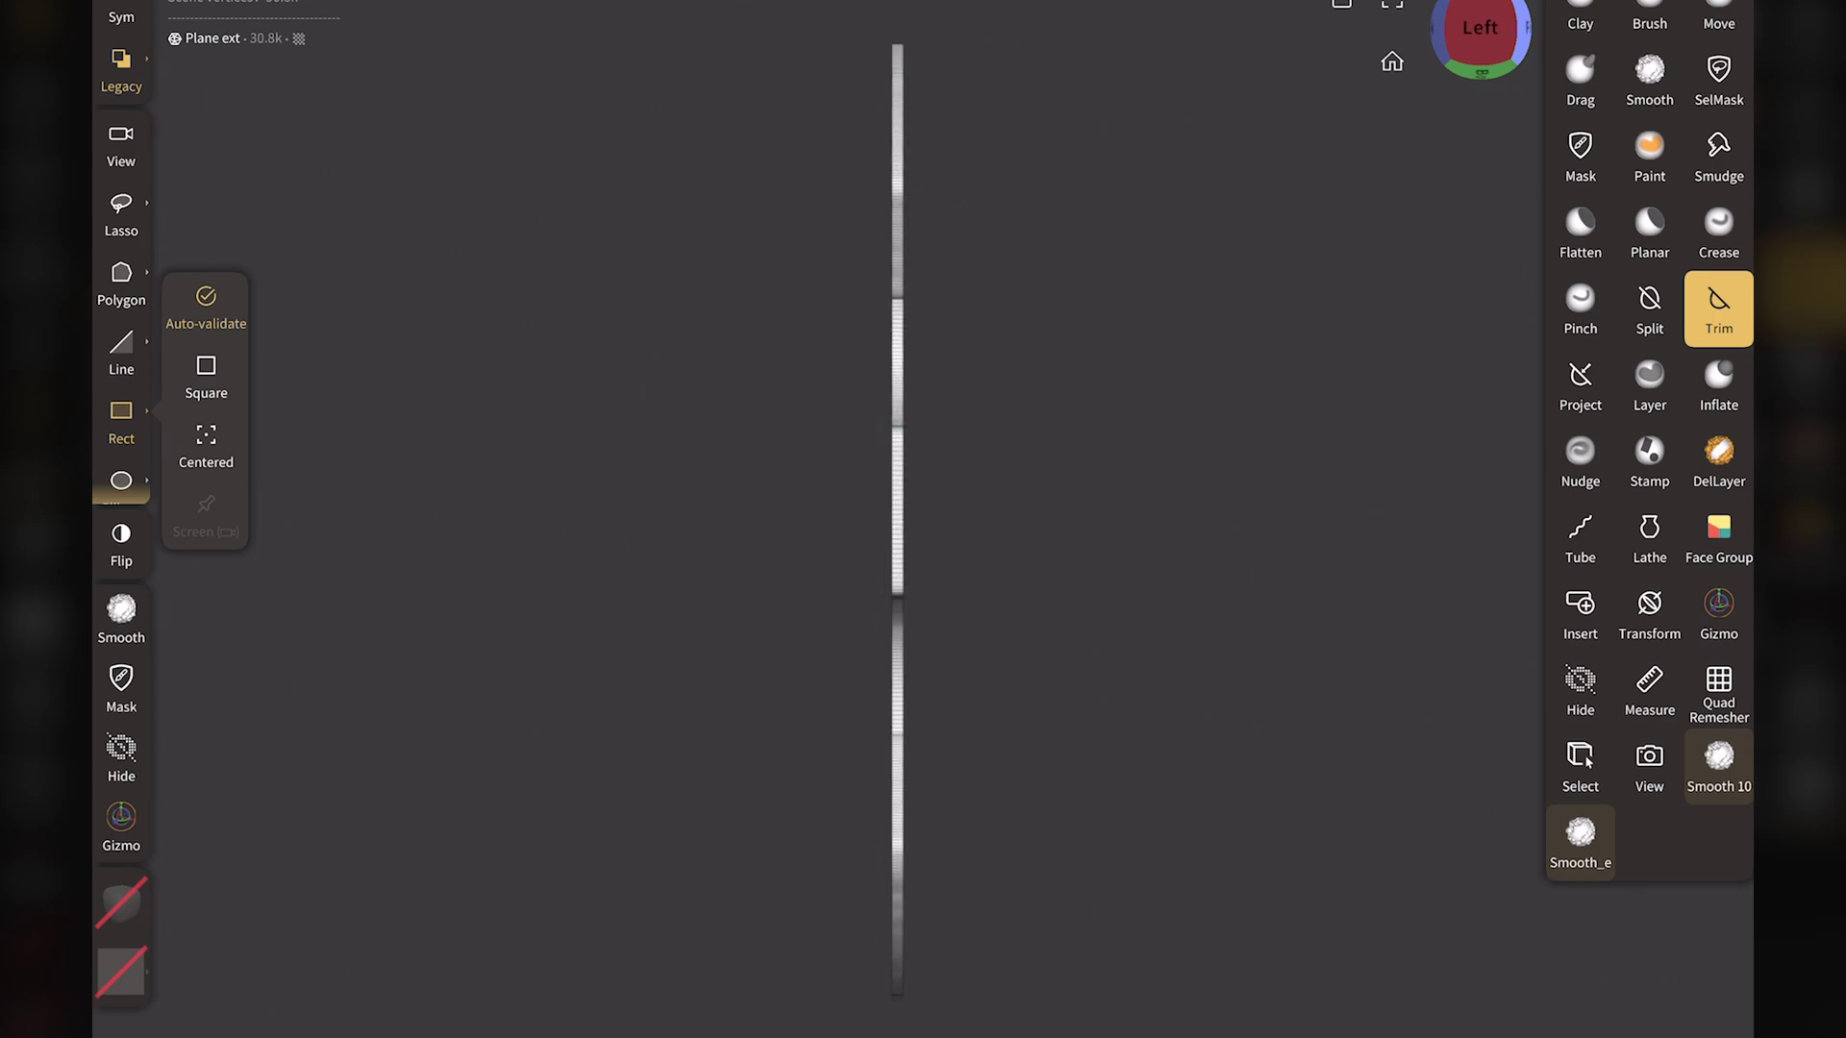
pyautogui.click(1719, 614)
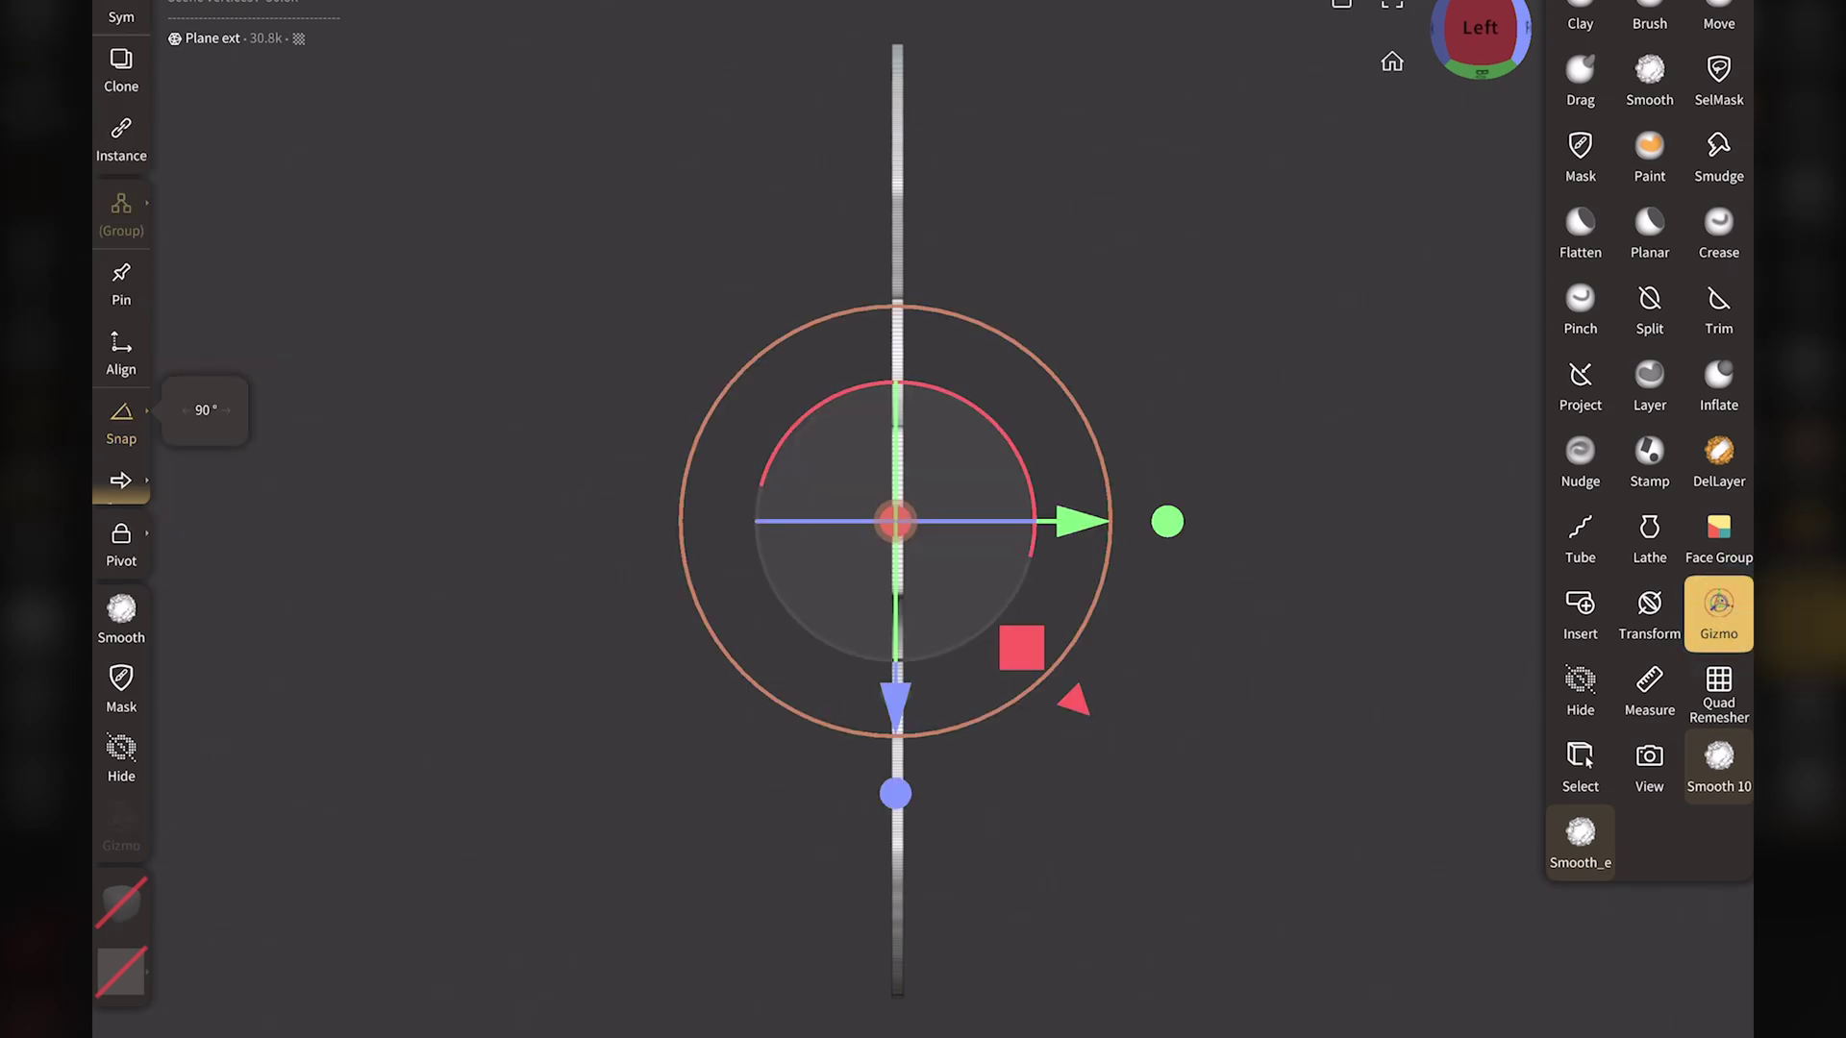
pyautogui.click(121, 545)
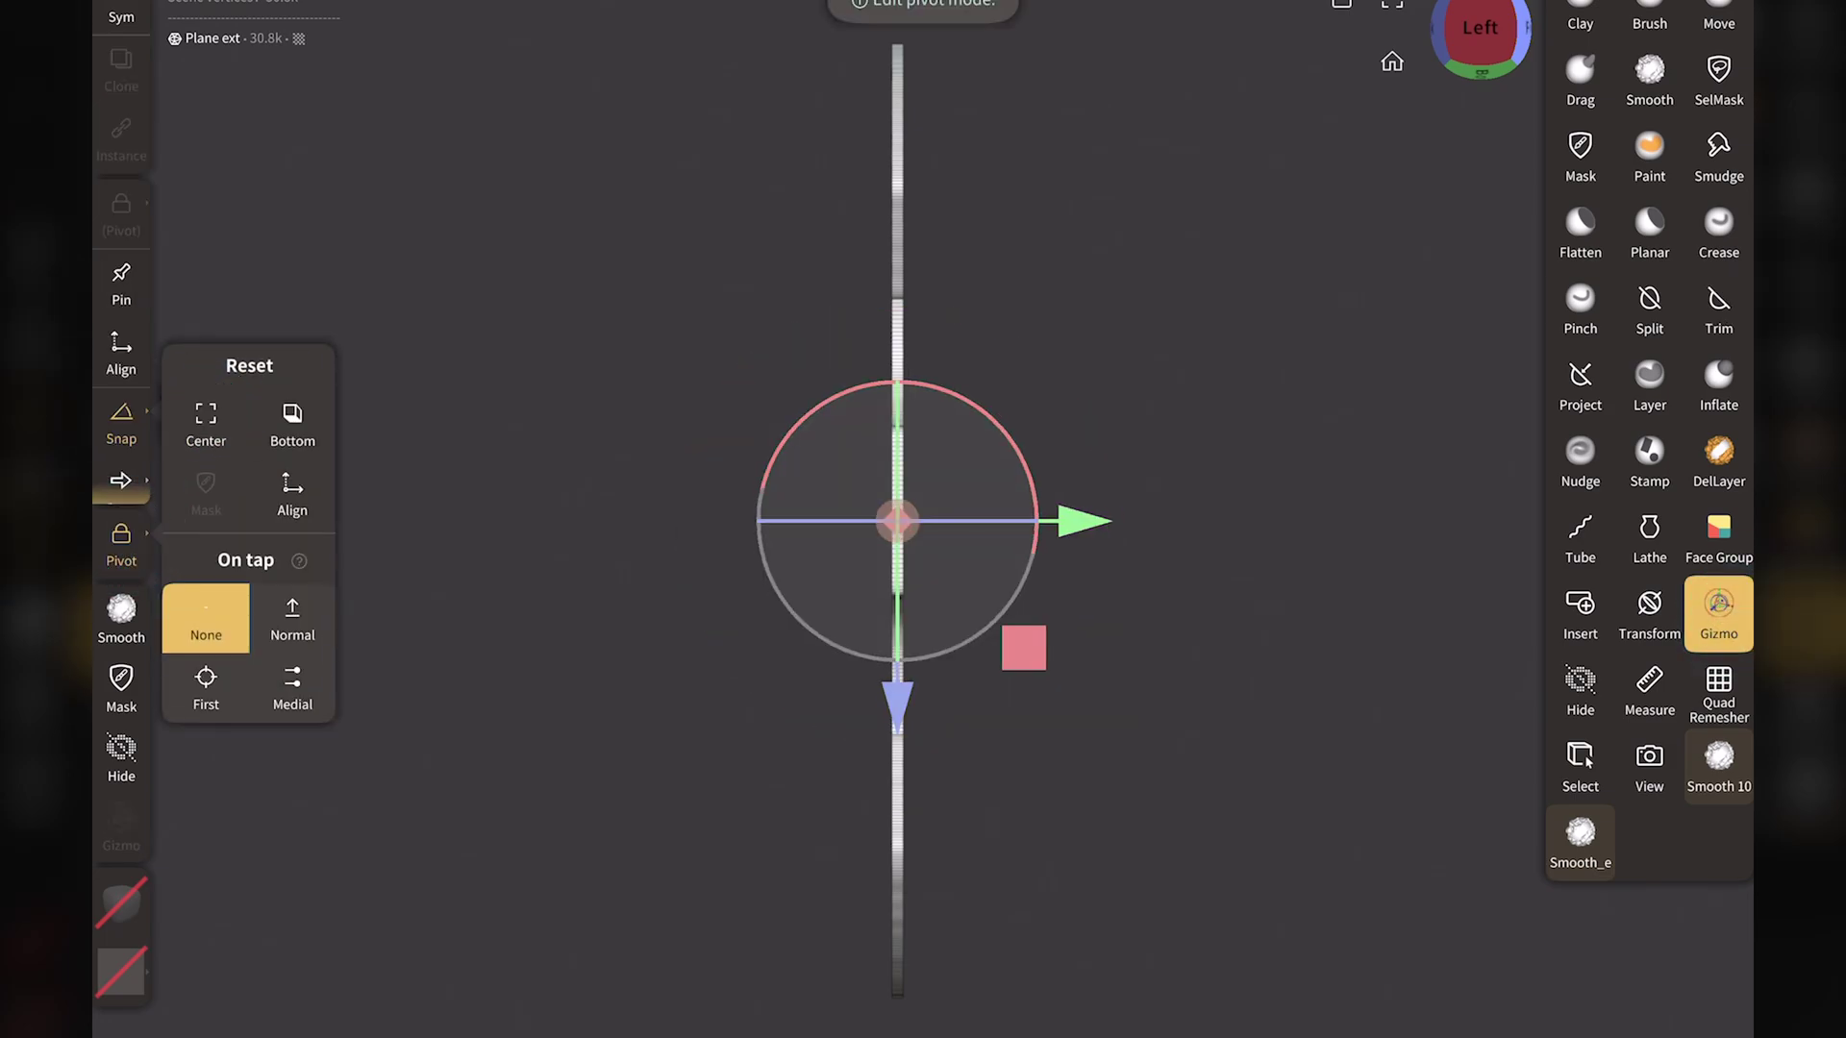
pyautogui.click(293, 493)
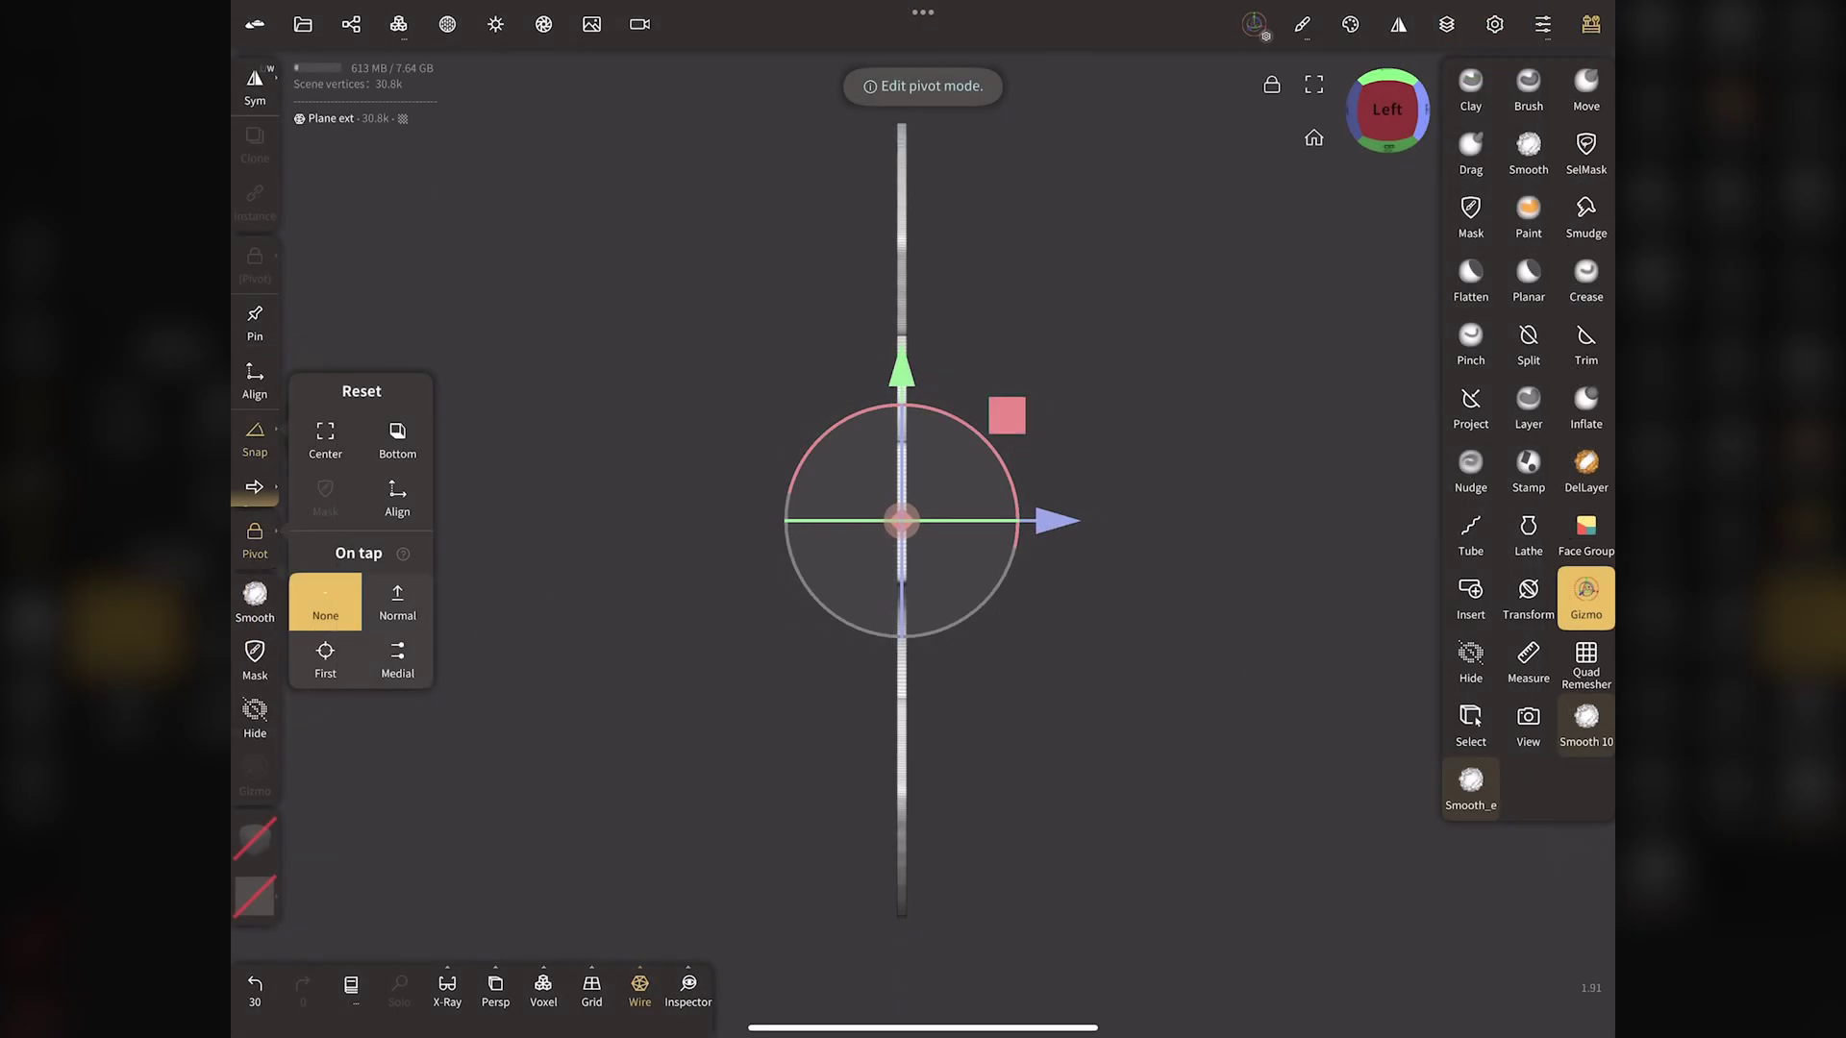
pyautogui.click(254, 531)
pyautogui.moveTo(1128, 521); pyautogui.dragTo(1303, 522)
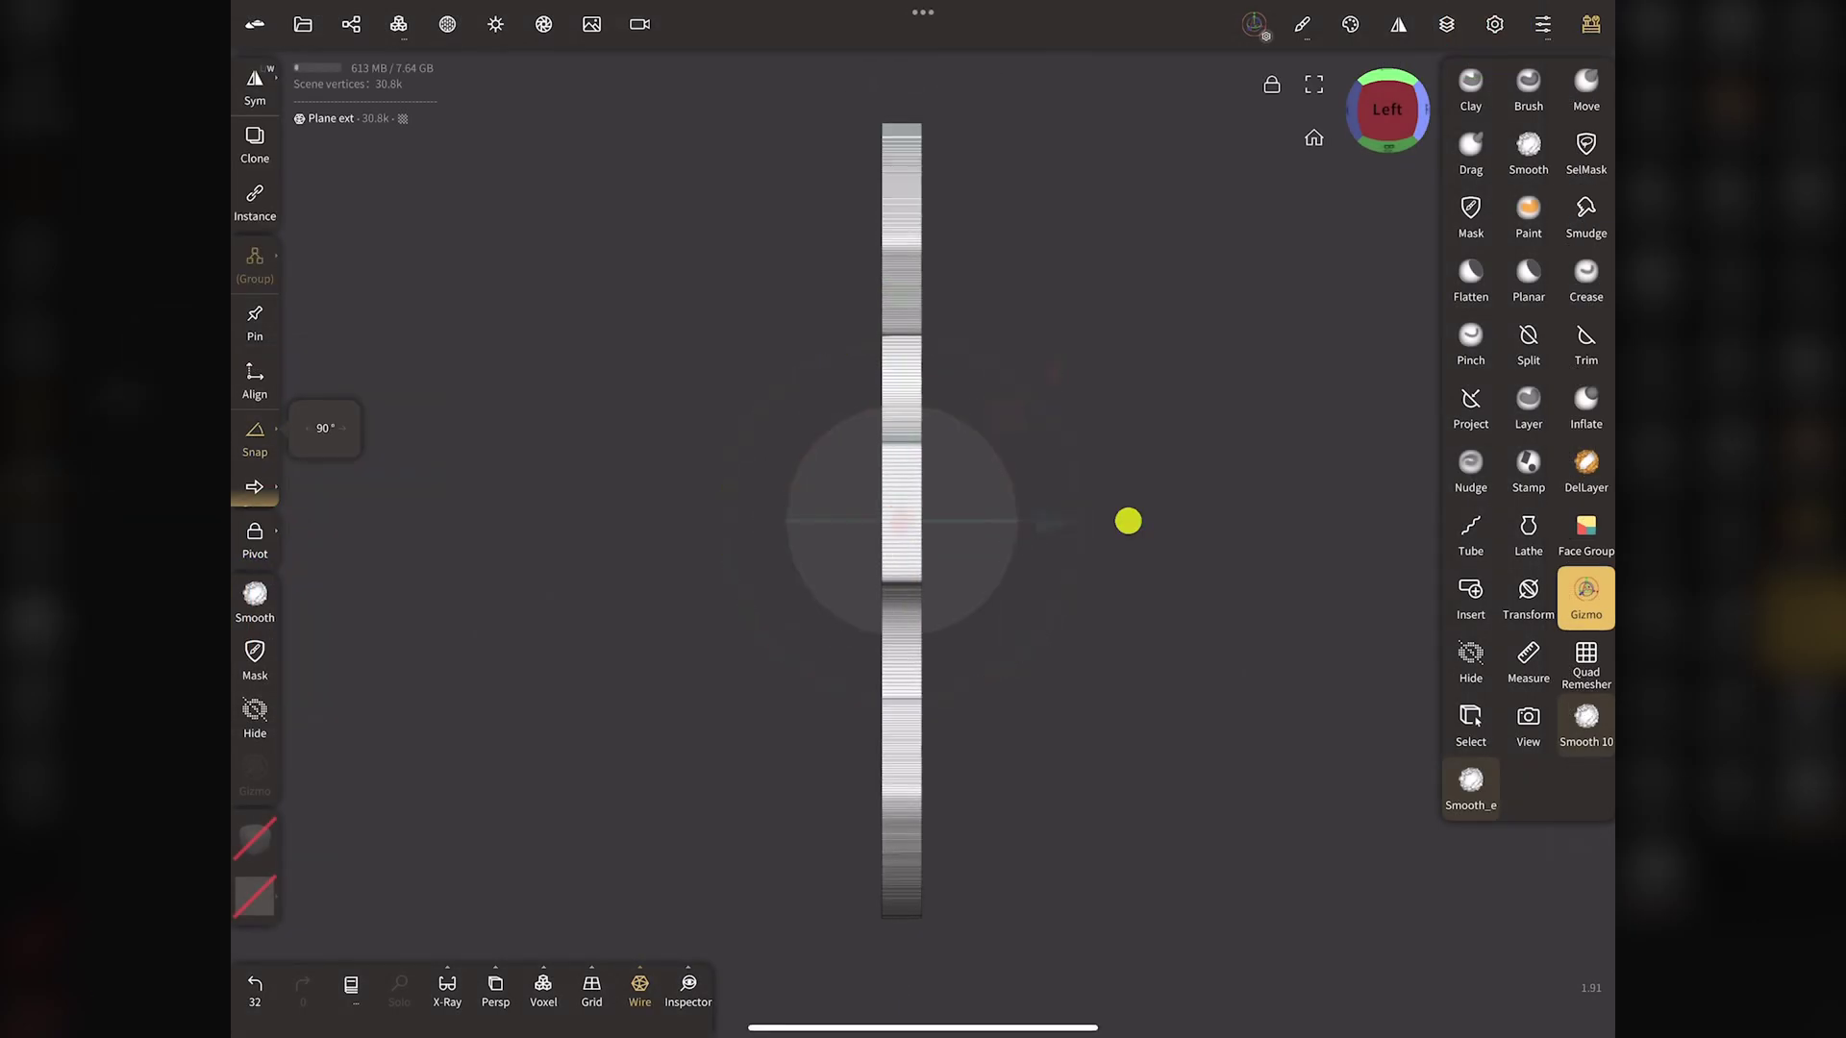
pyautogui.moveTo(1127, 521); pyautogui.dragTo(1140, 521)
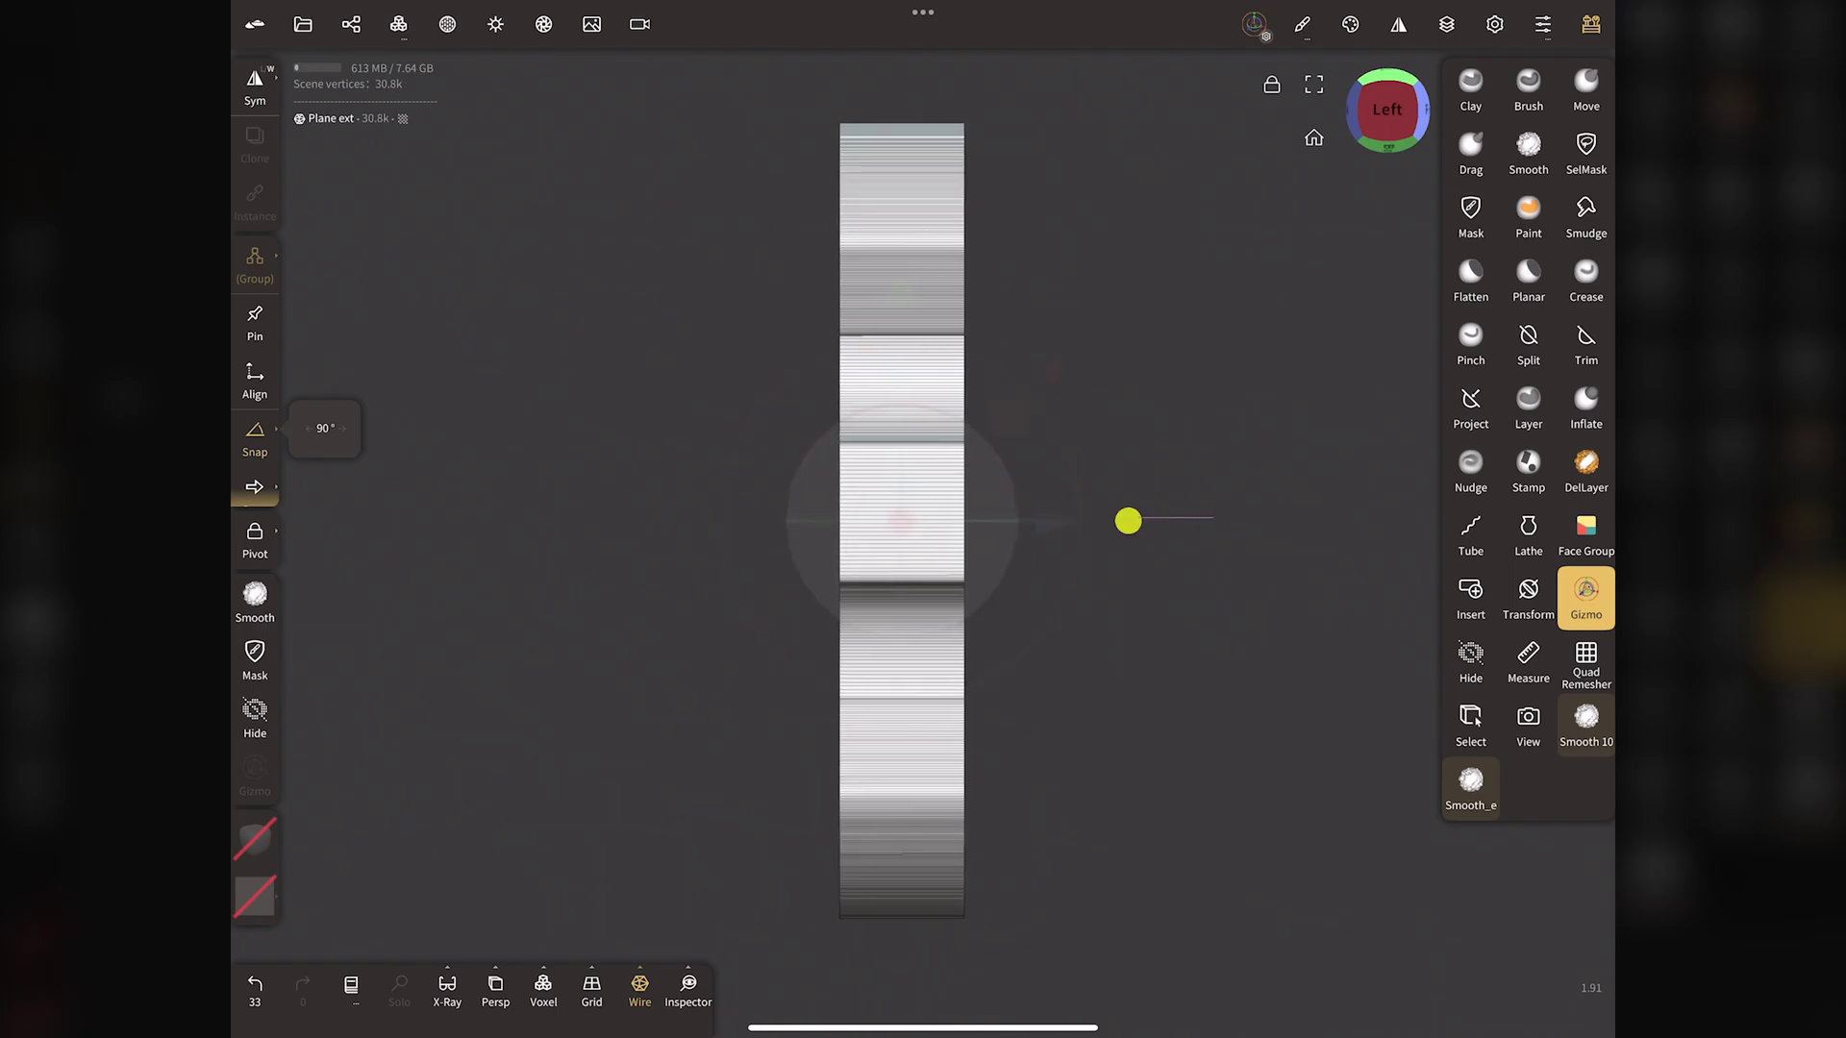
# Show the ground grid and move the slice onto the world origin
pyautogui.click(591, 990)
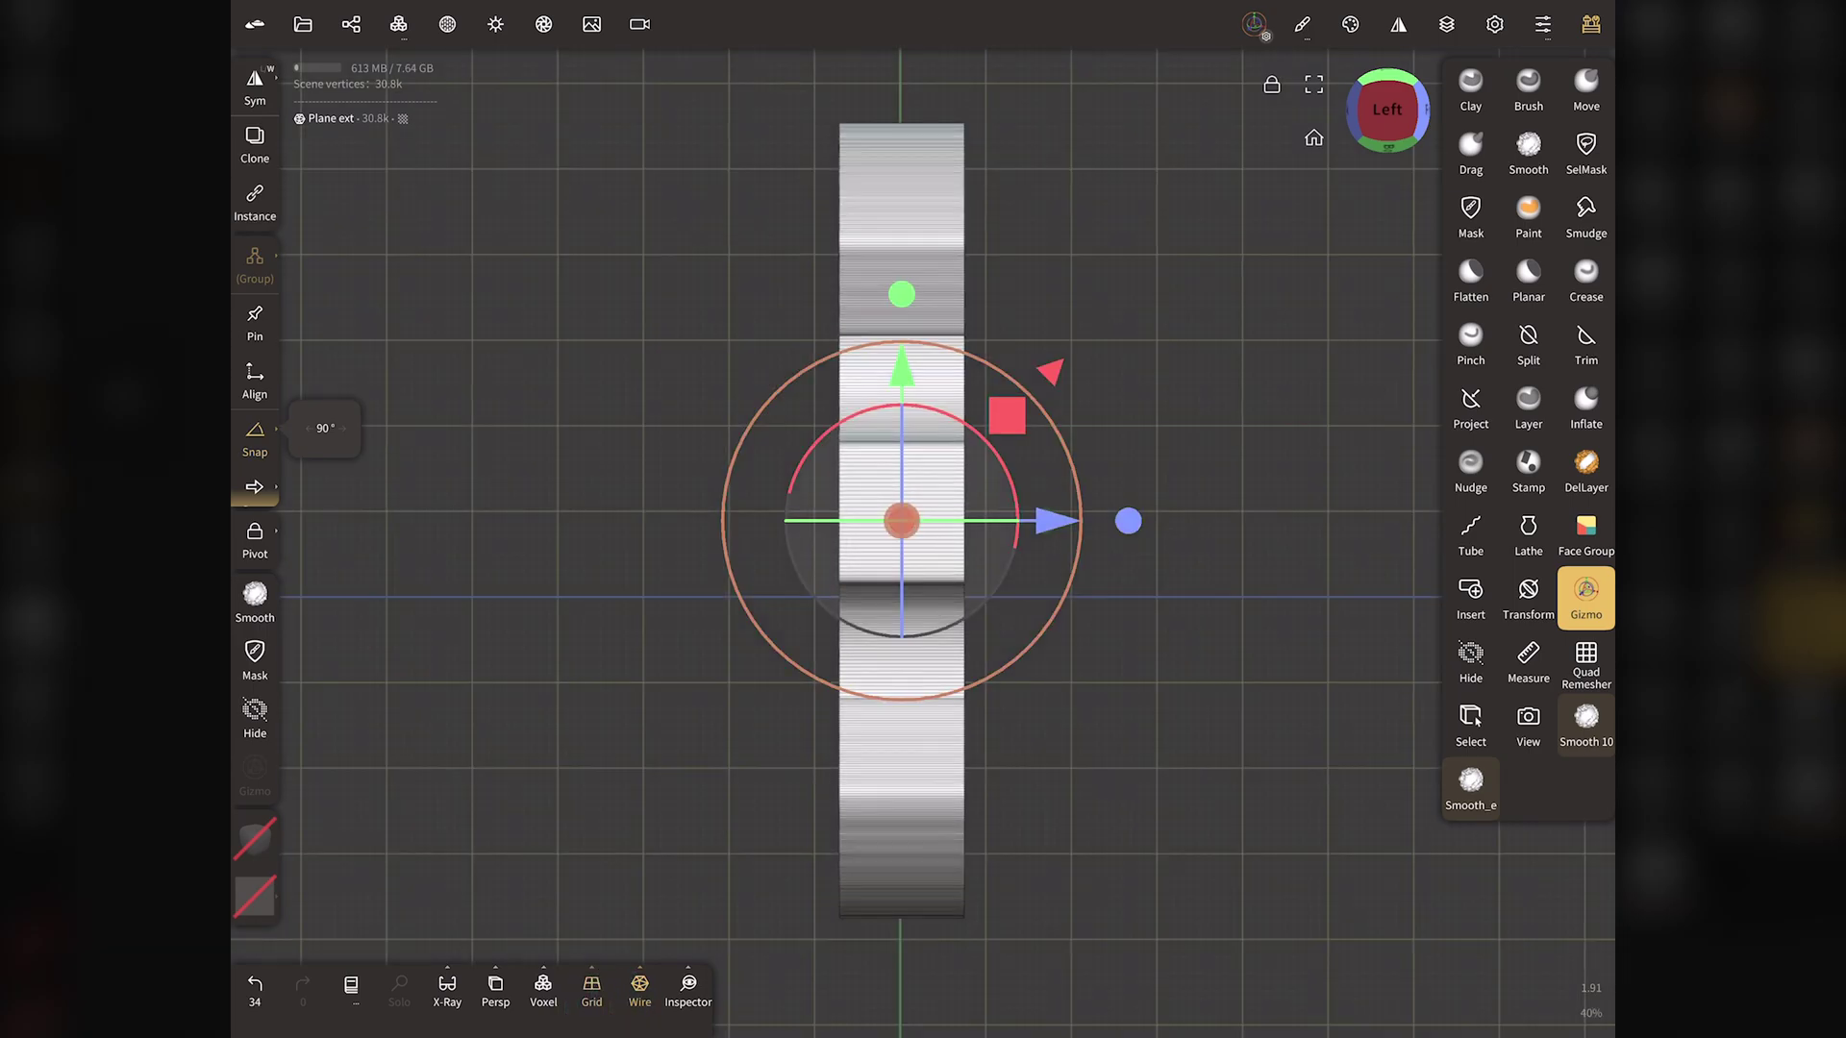
pyautogui.click(1253, 24)
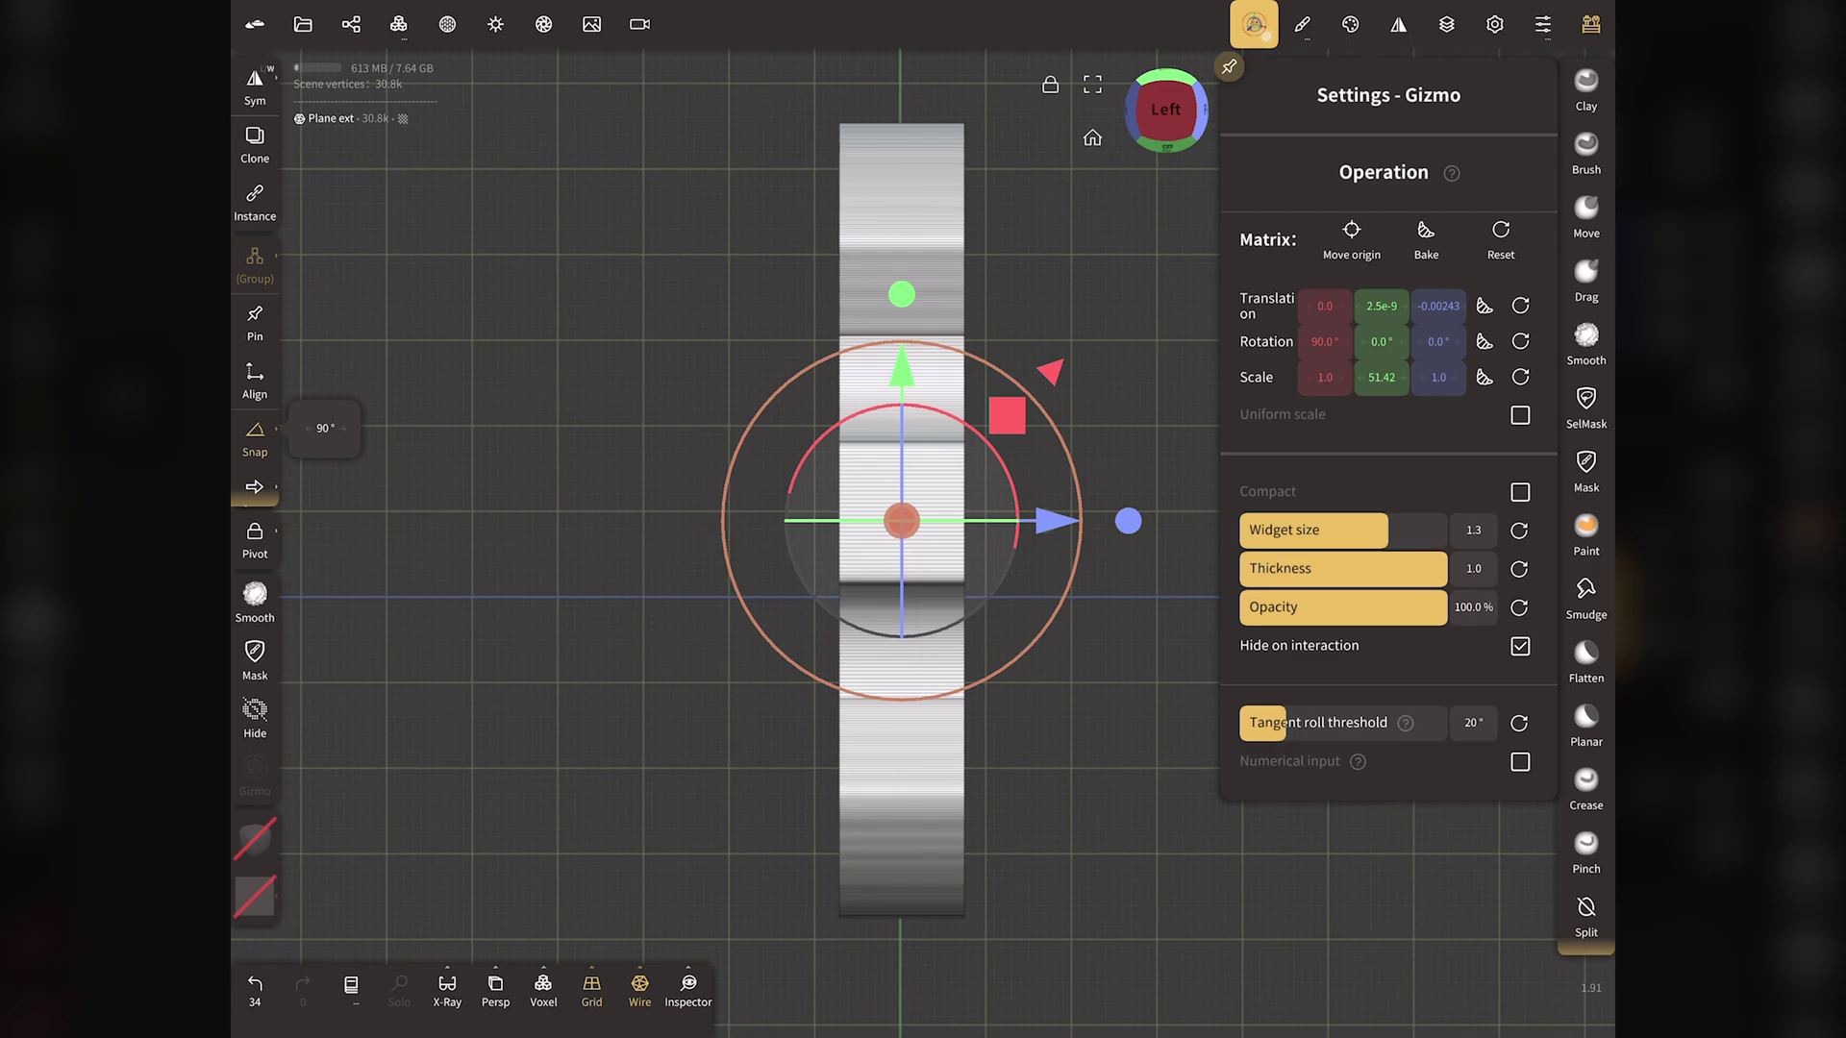
pyautogui.click(1352, 235)
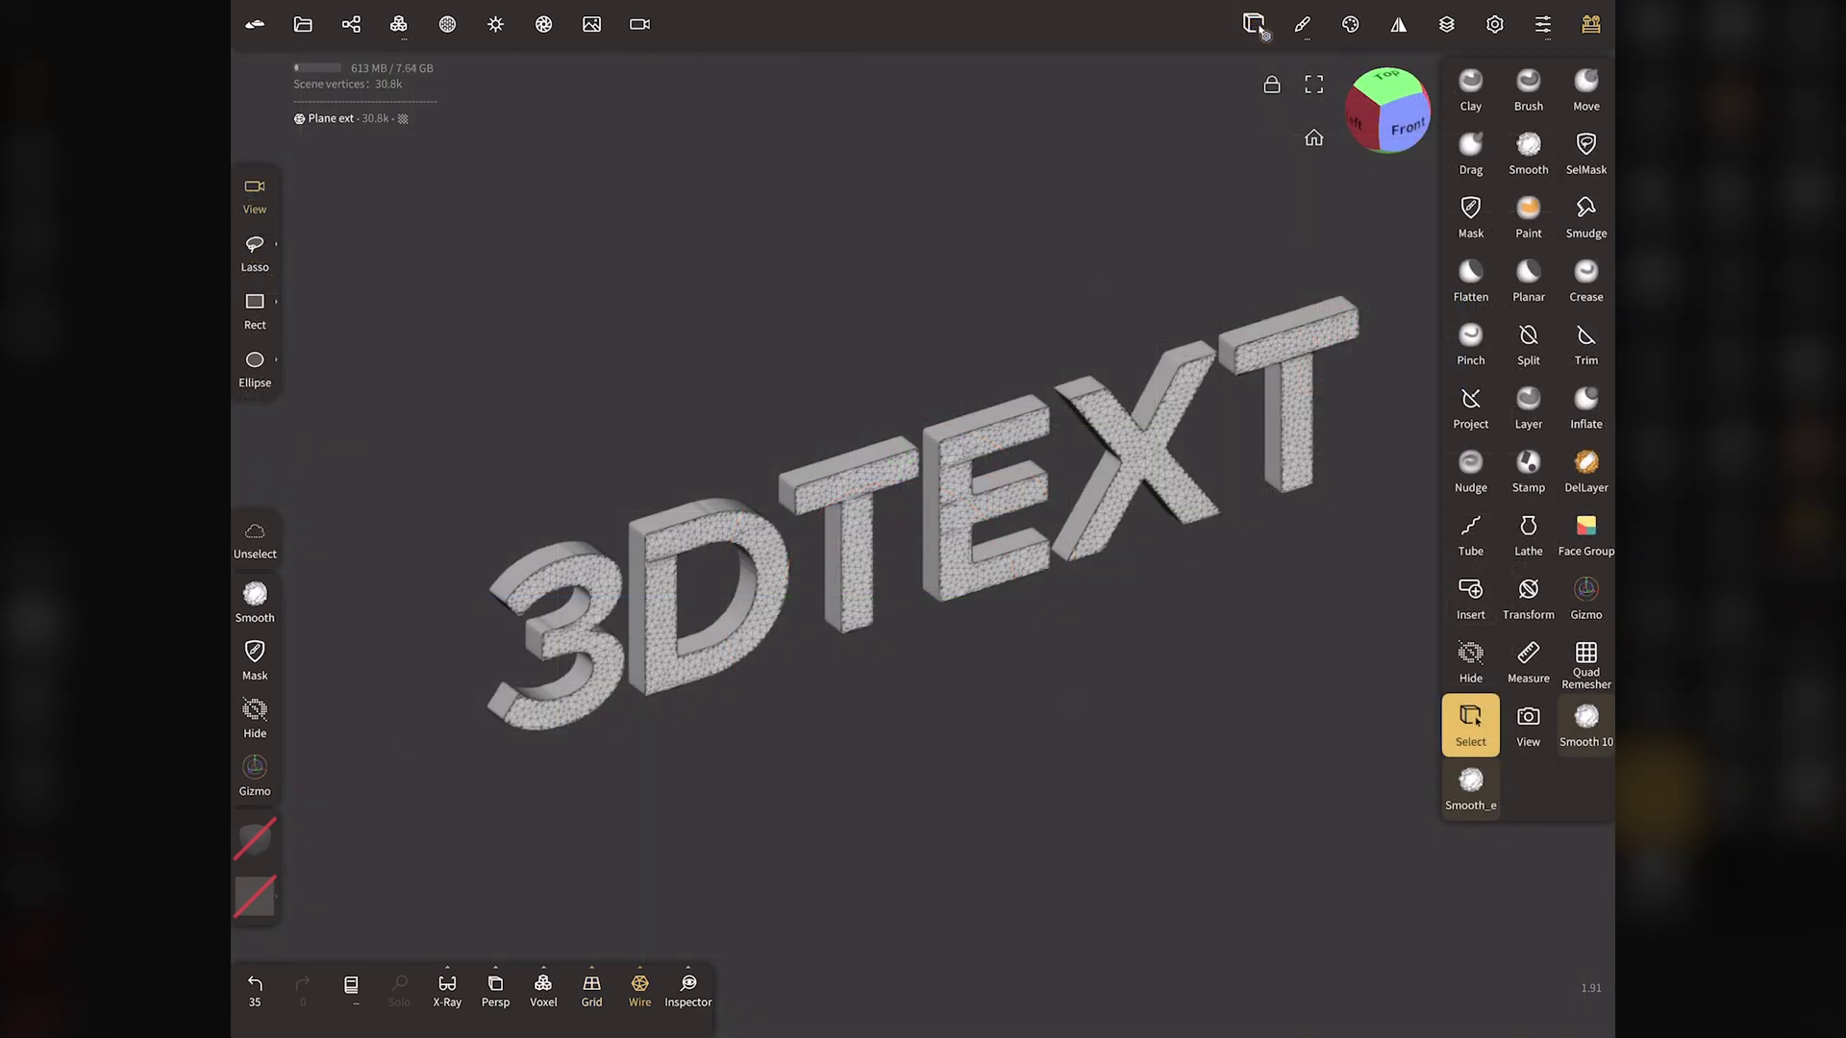
pyautogui.click(1314, 138)
pyautogui.scroll(3, 447, 538)
pyautogui.scroll(3, 447, 538)
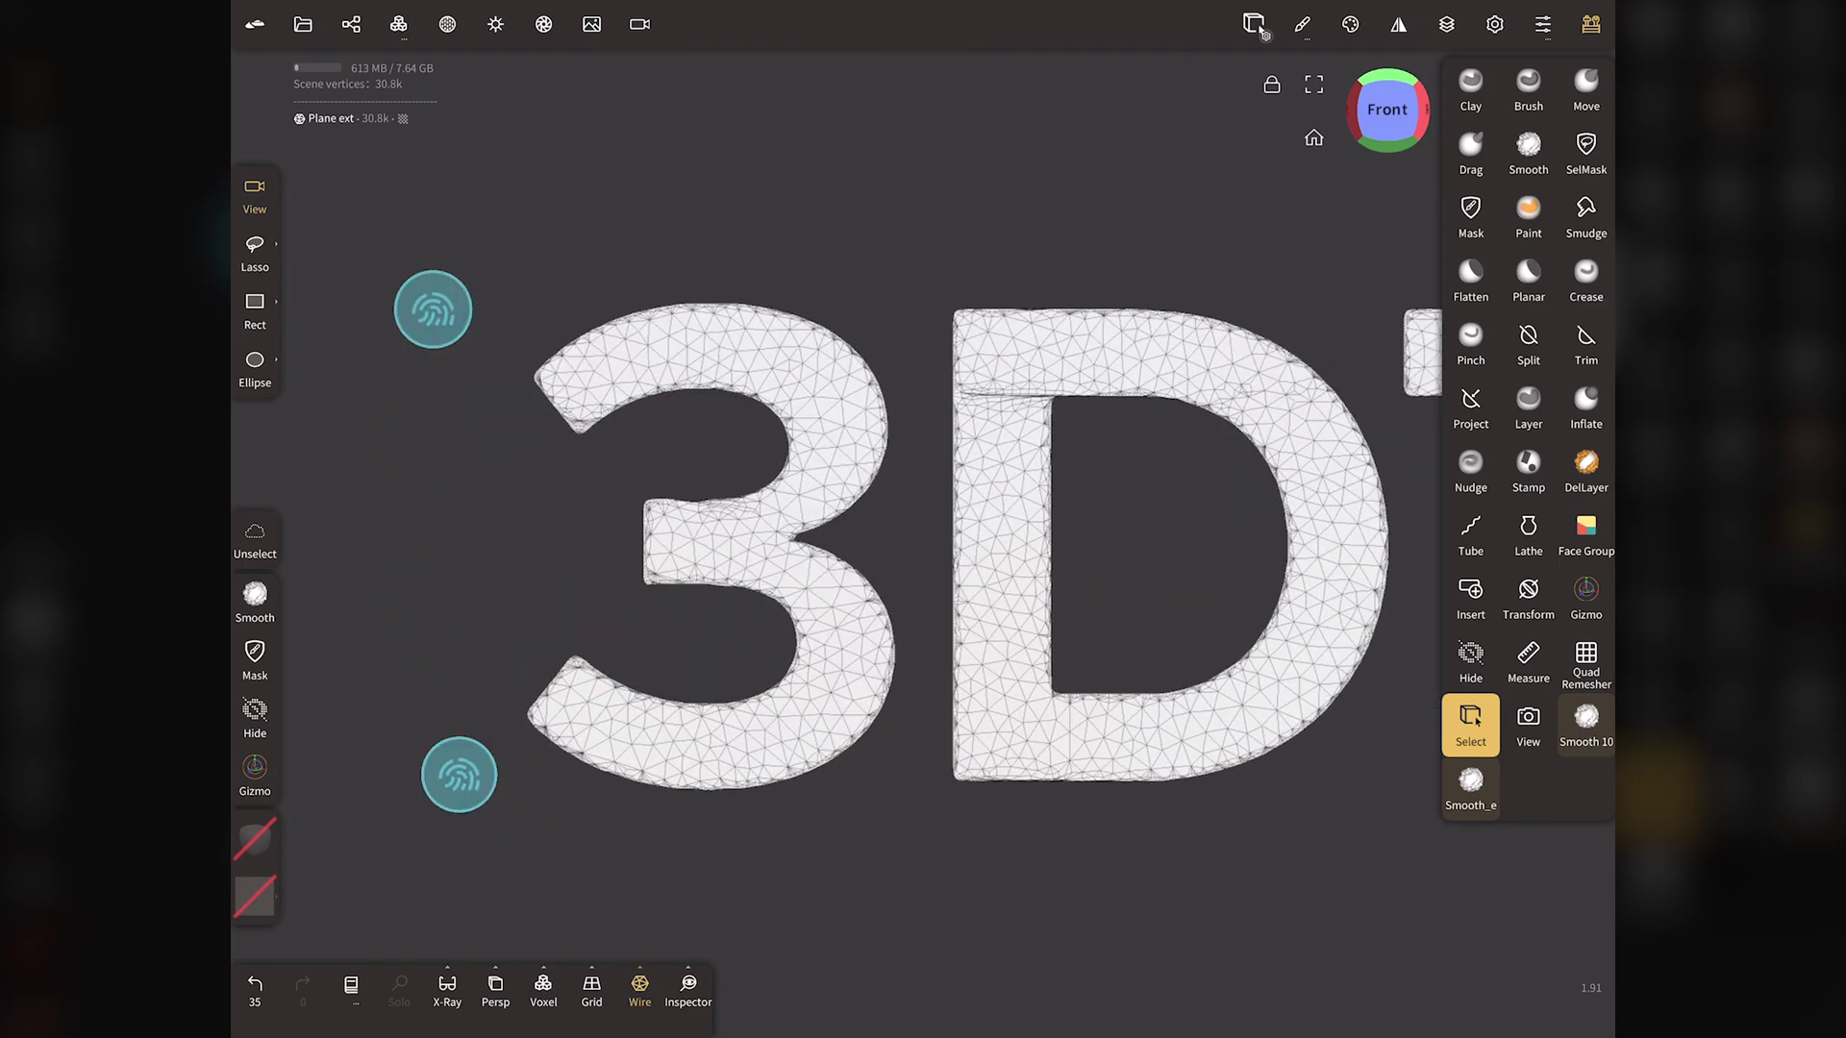
pyautogui.scroll(3, 447, 538)
pyautogui.hscroll(10, 859, 413)
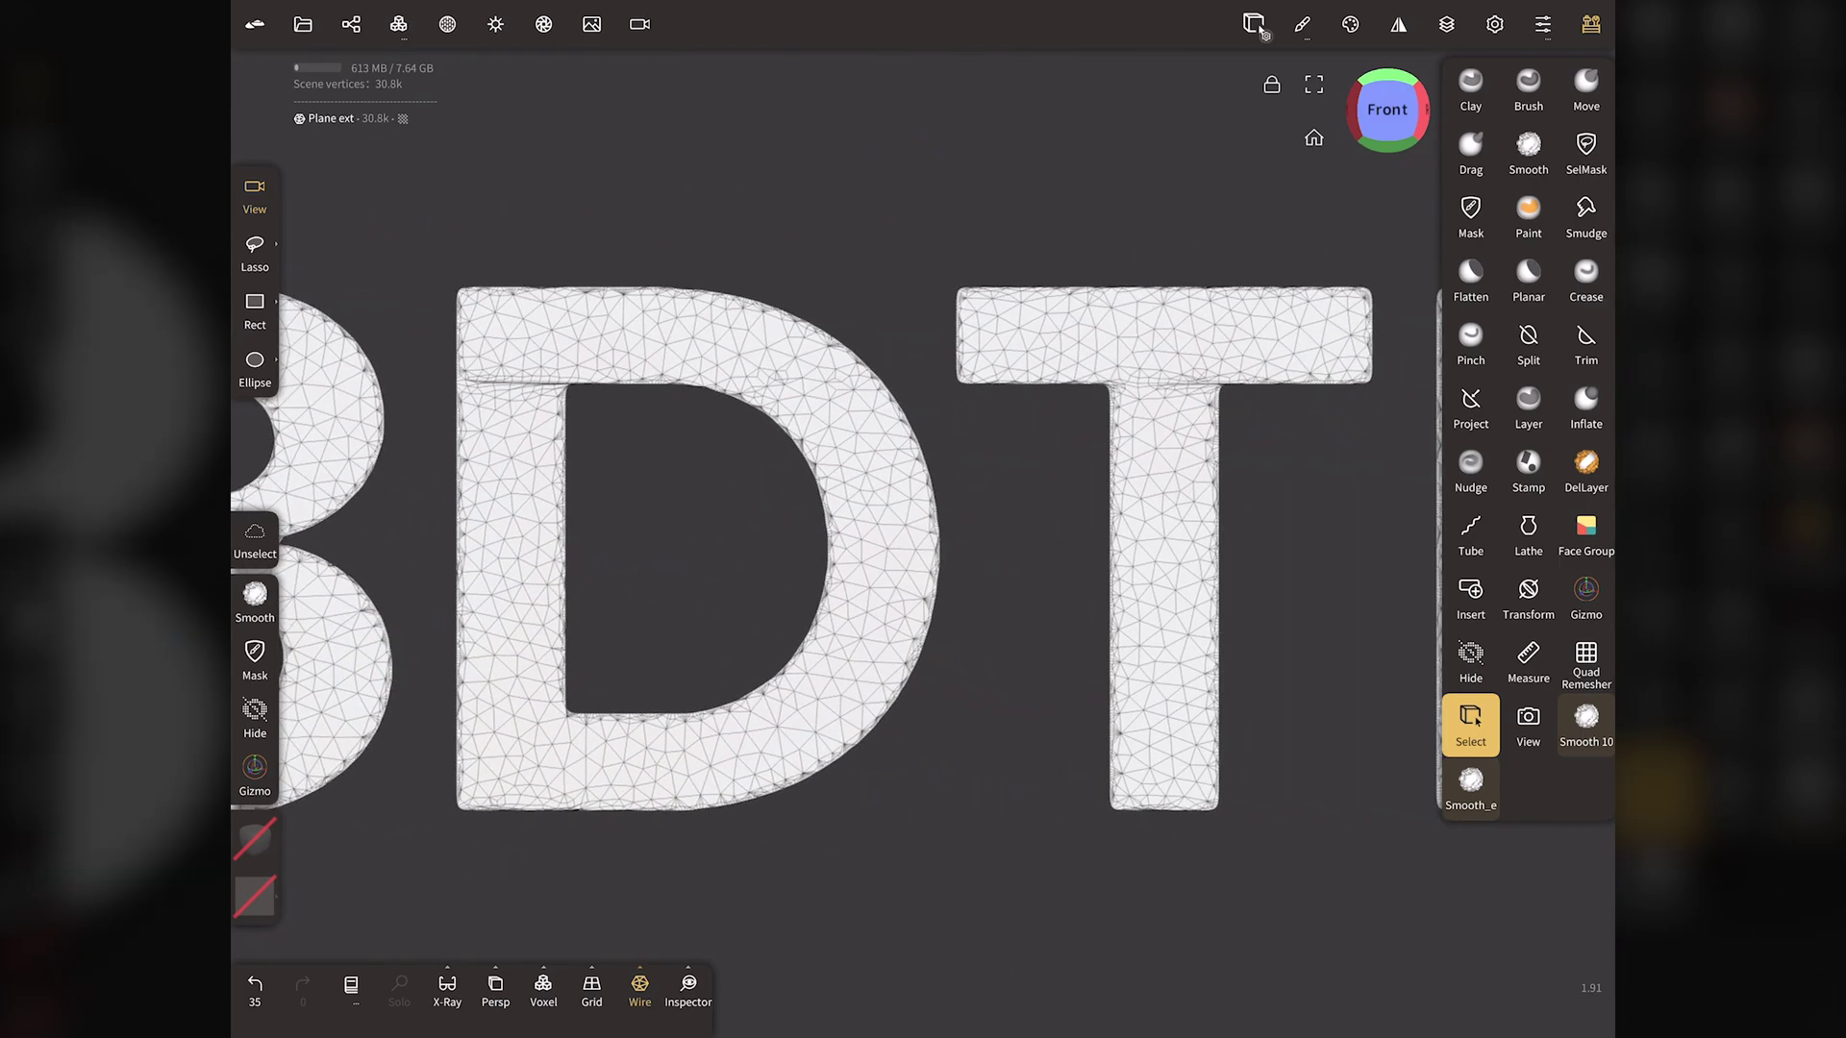
pyautogui.hscroll(10, 510, 507)
pyautogui.hscroll(2, 511, 506)
pyautogui.hscroll(5, 683, 493)
pyautogui.hscroll(5, 683, 493)
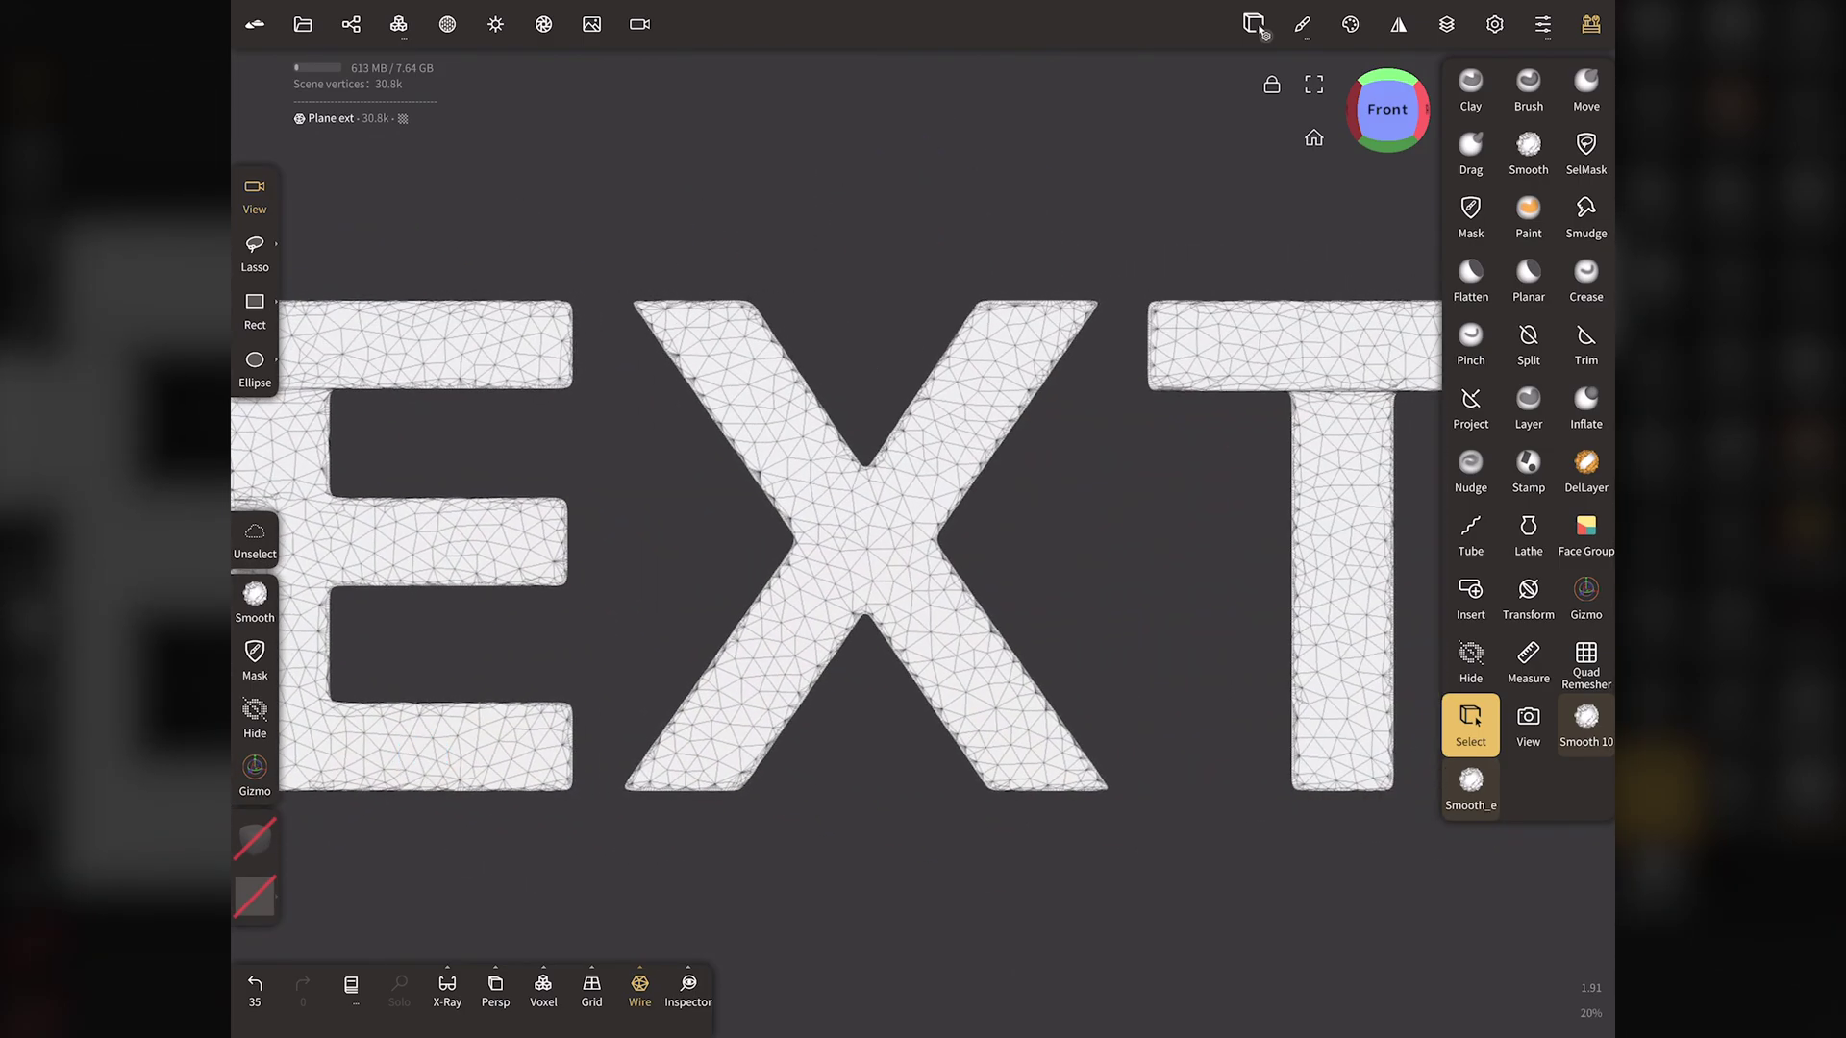
pyautogui.hscroll(10, 865, 519)
pyautogui.hscroll(1, 440, 502)
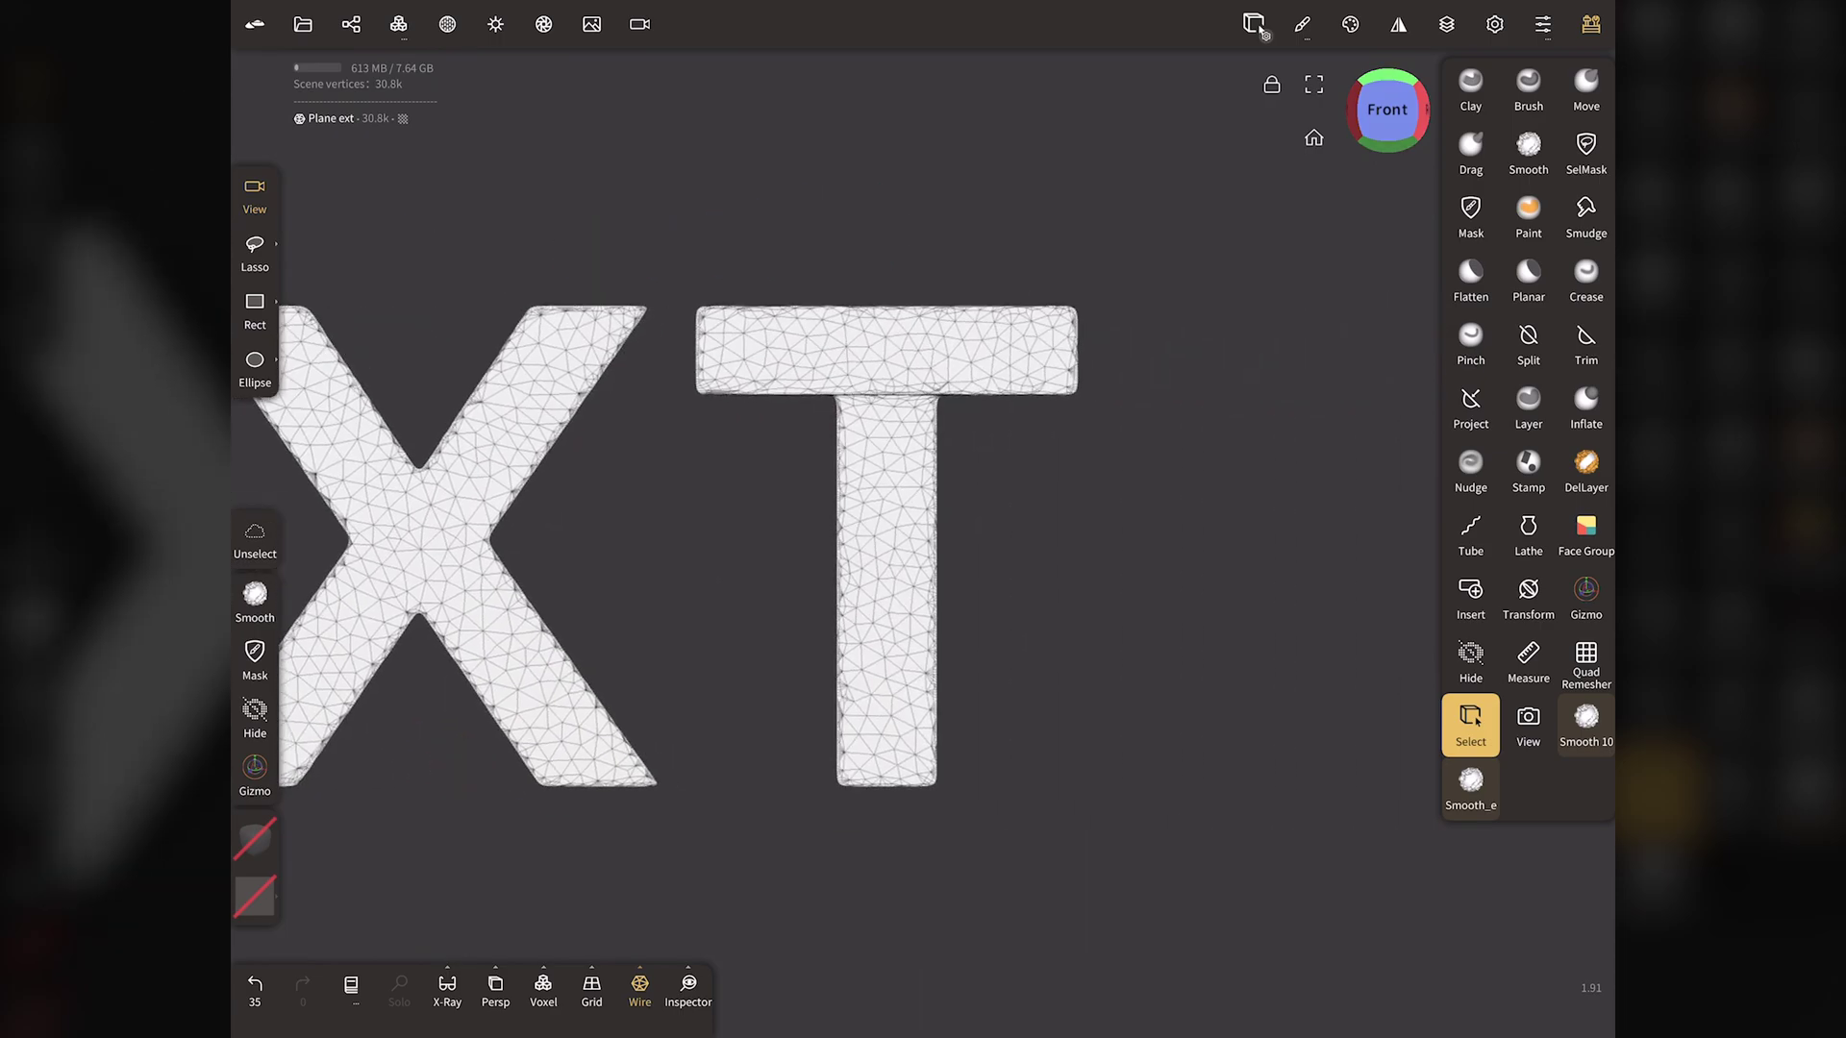
pyautogui.moveTo(1387, 144); pyautogui.dragTo(1404, 193)
pyautogui.hscroll(-10, 469, 521)
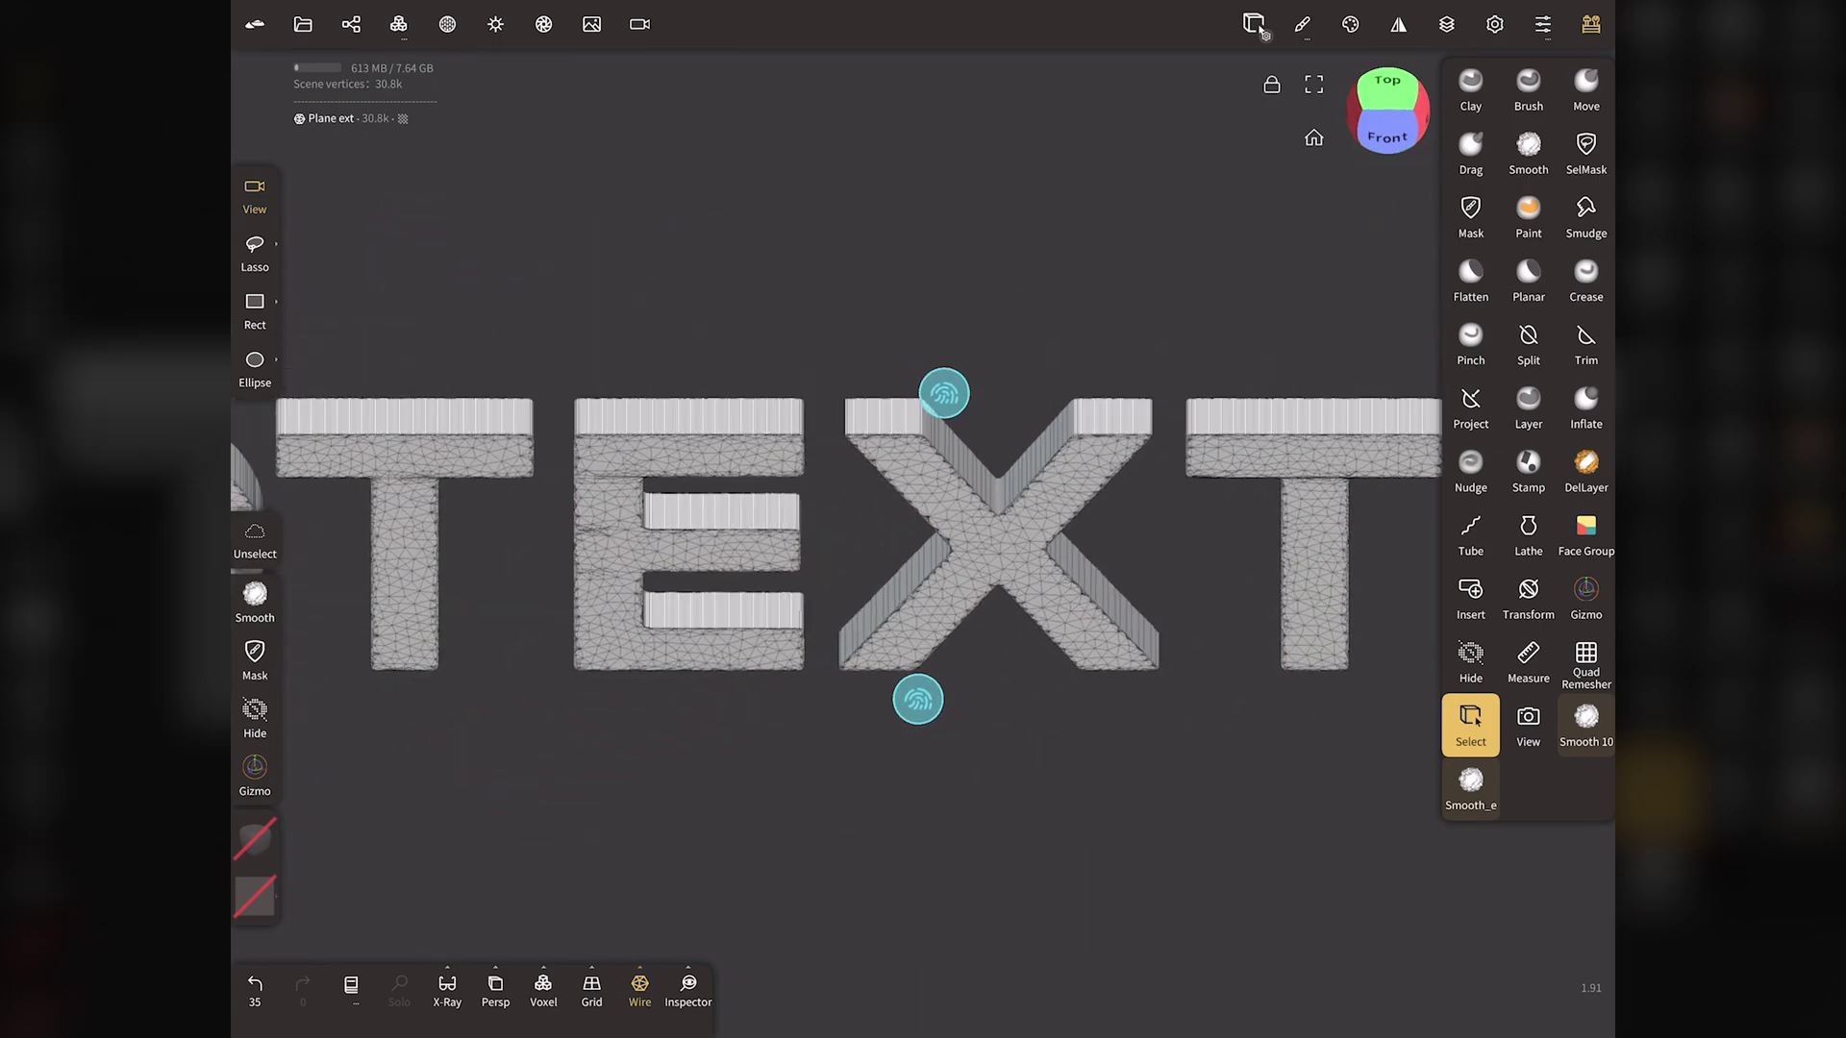
pyautogui.hscroll(-1, 929, 546)
pyautogui.hscroll(-2, 550, 556)
pyautogui.hscroll(-5, 956, 575)
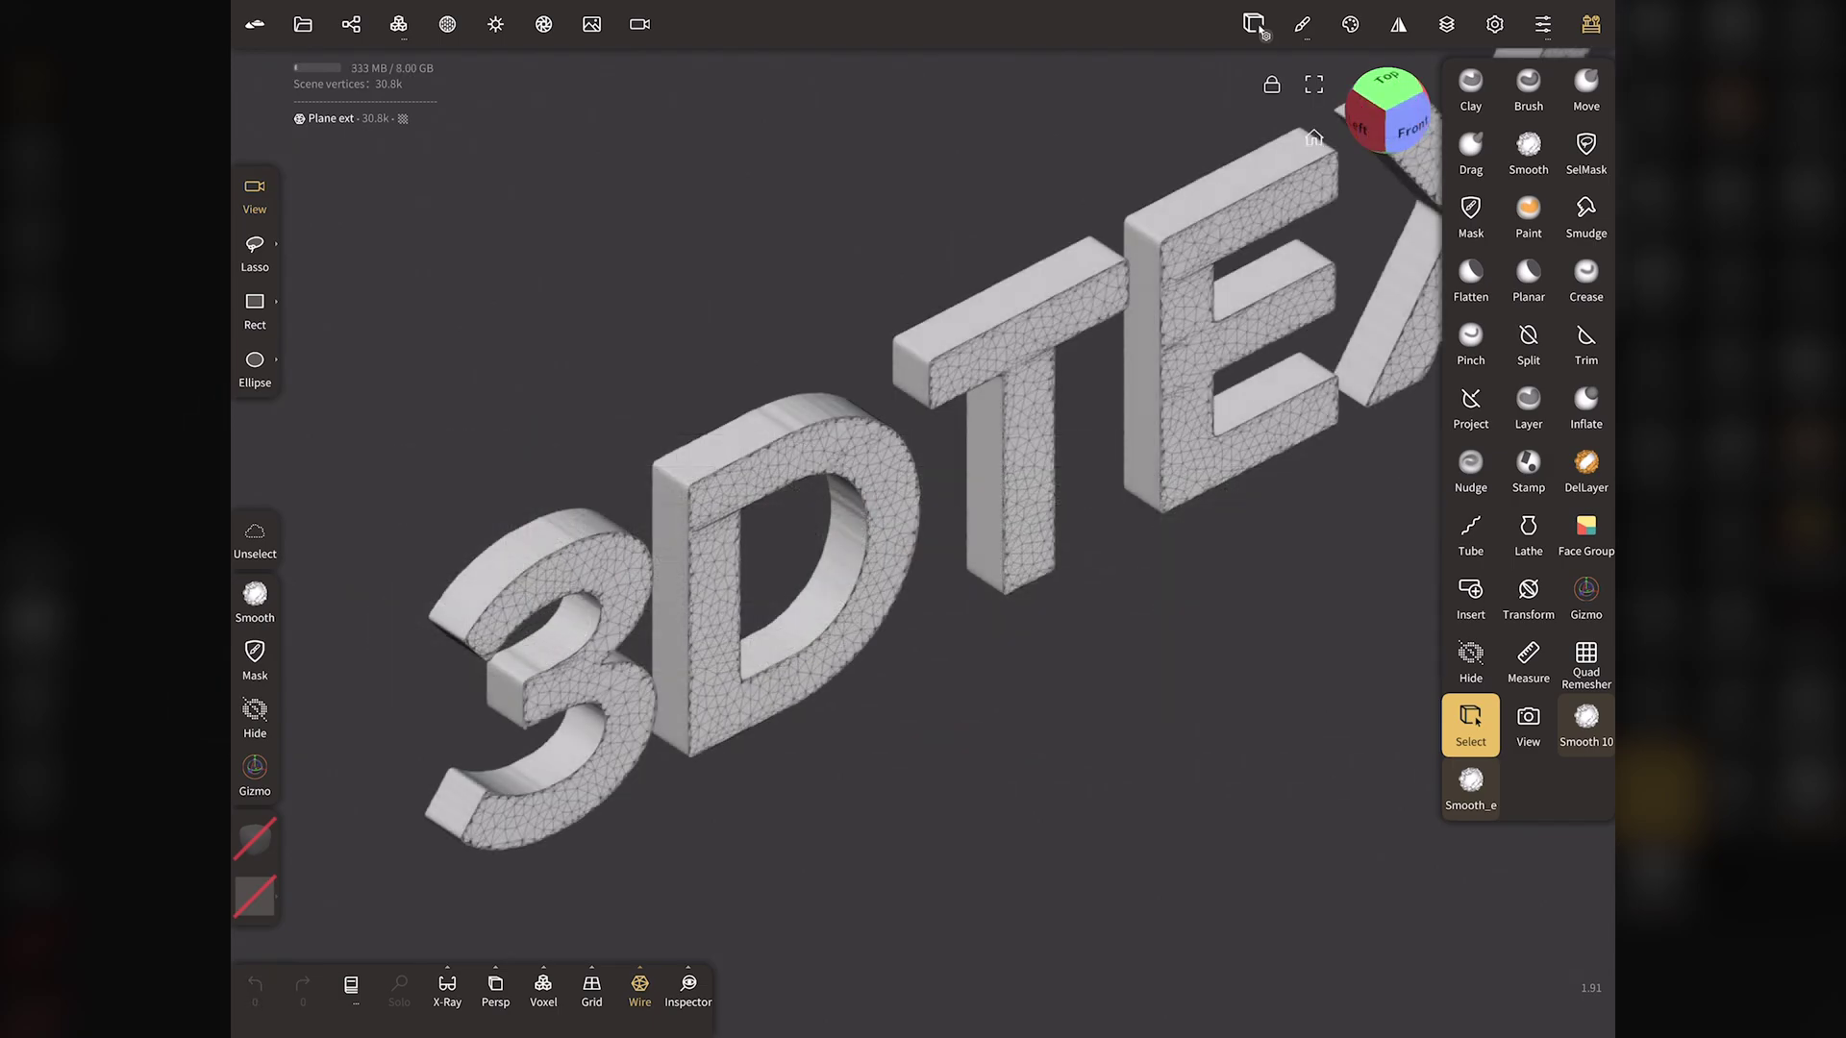
pyautogui.click(1586, 663)
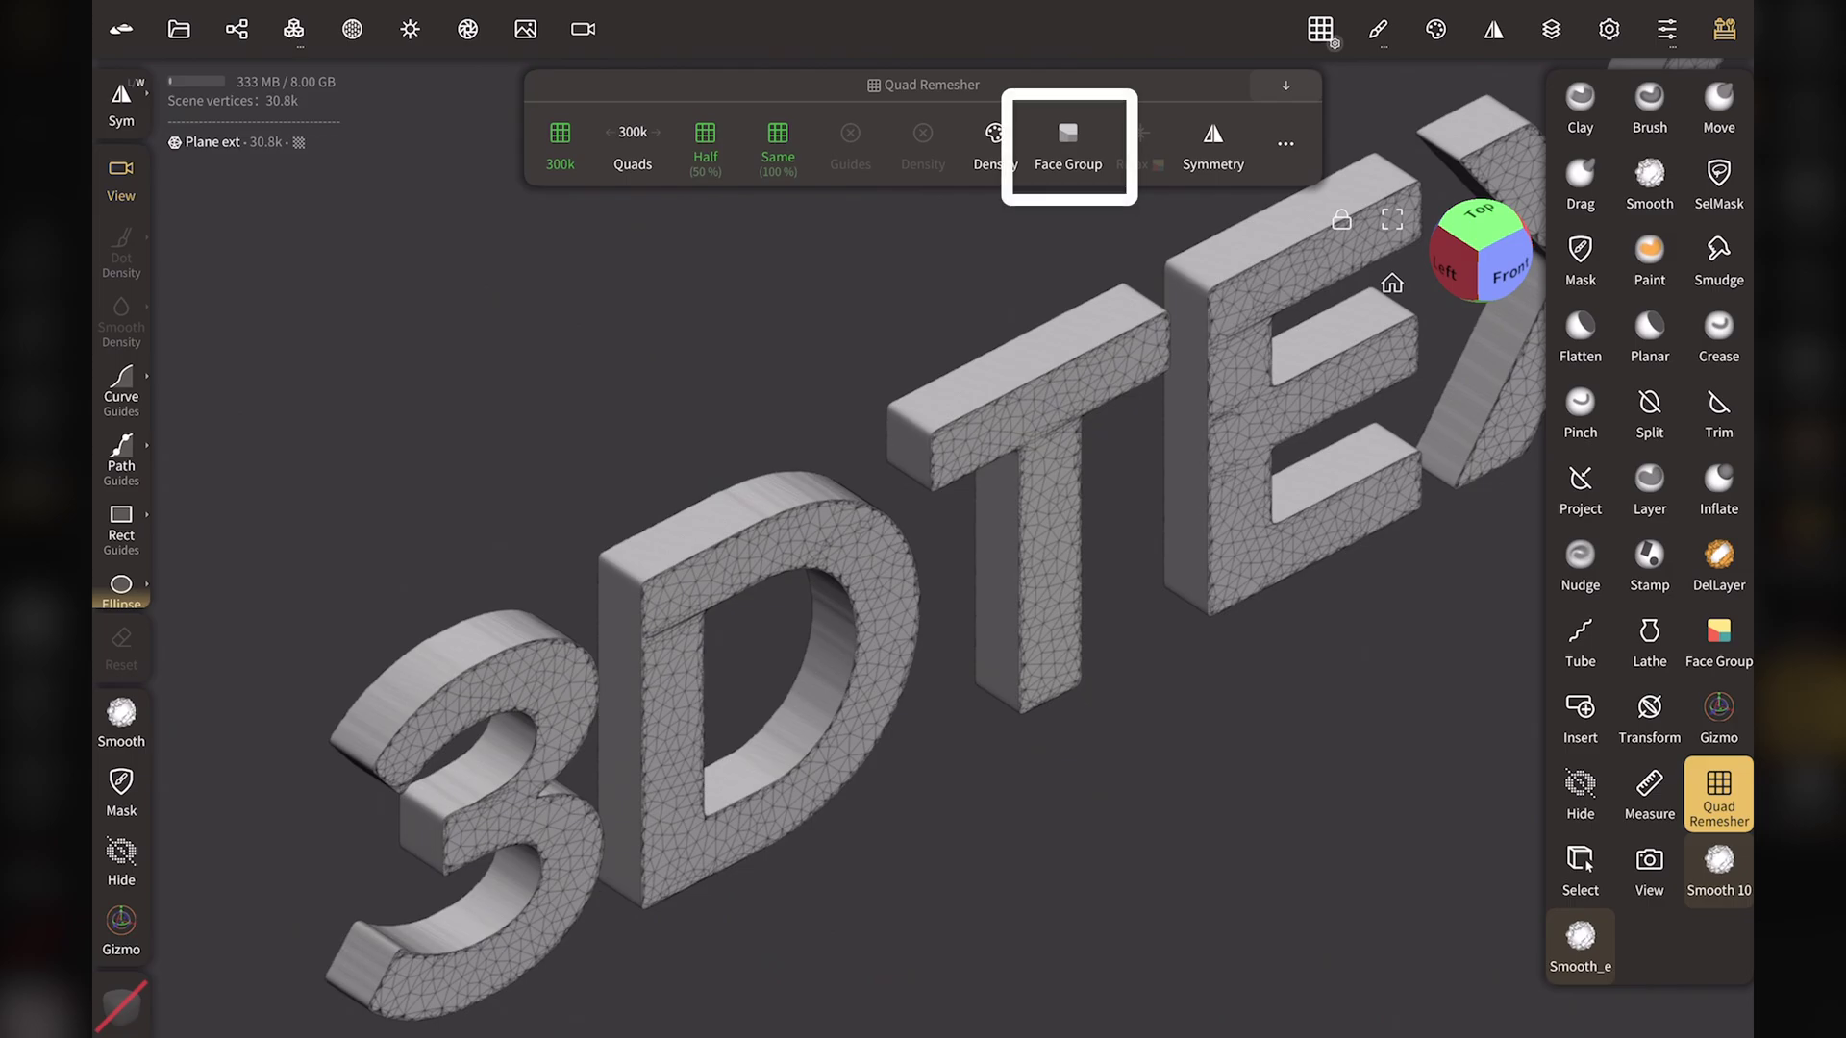
# Quad-remesh the letters at 300k with Face Group enabled, producing a 46.3k-vertex quad mesh
pyautogui.click(1068, 144)
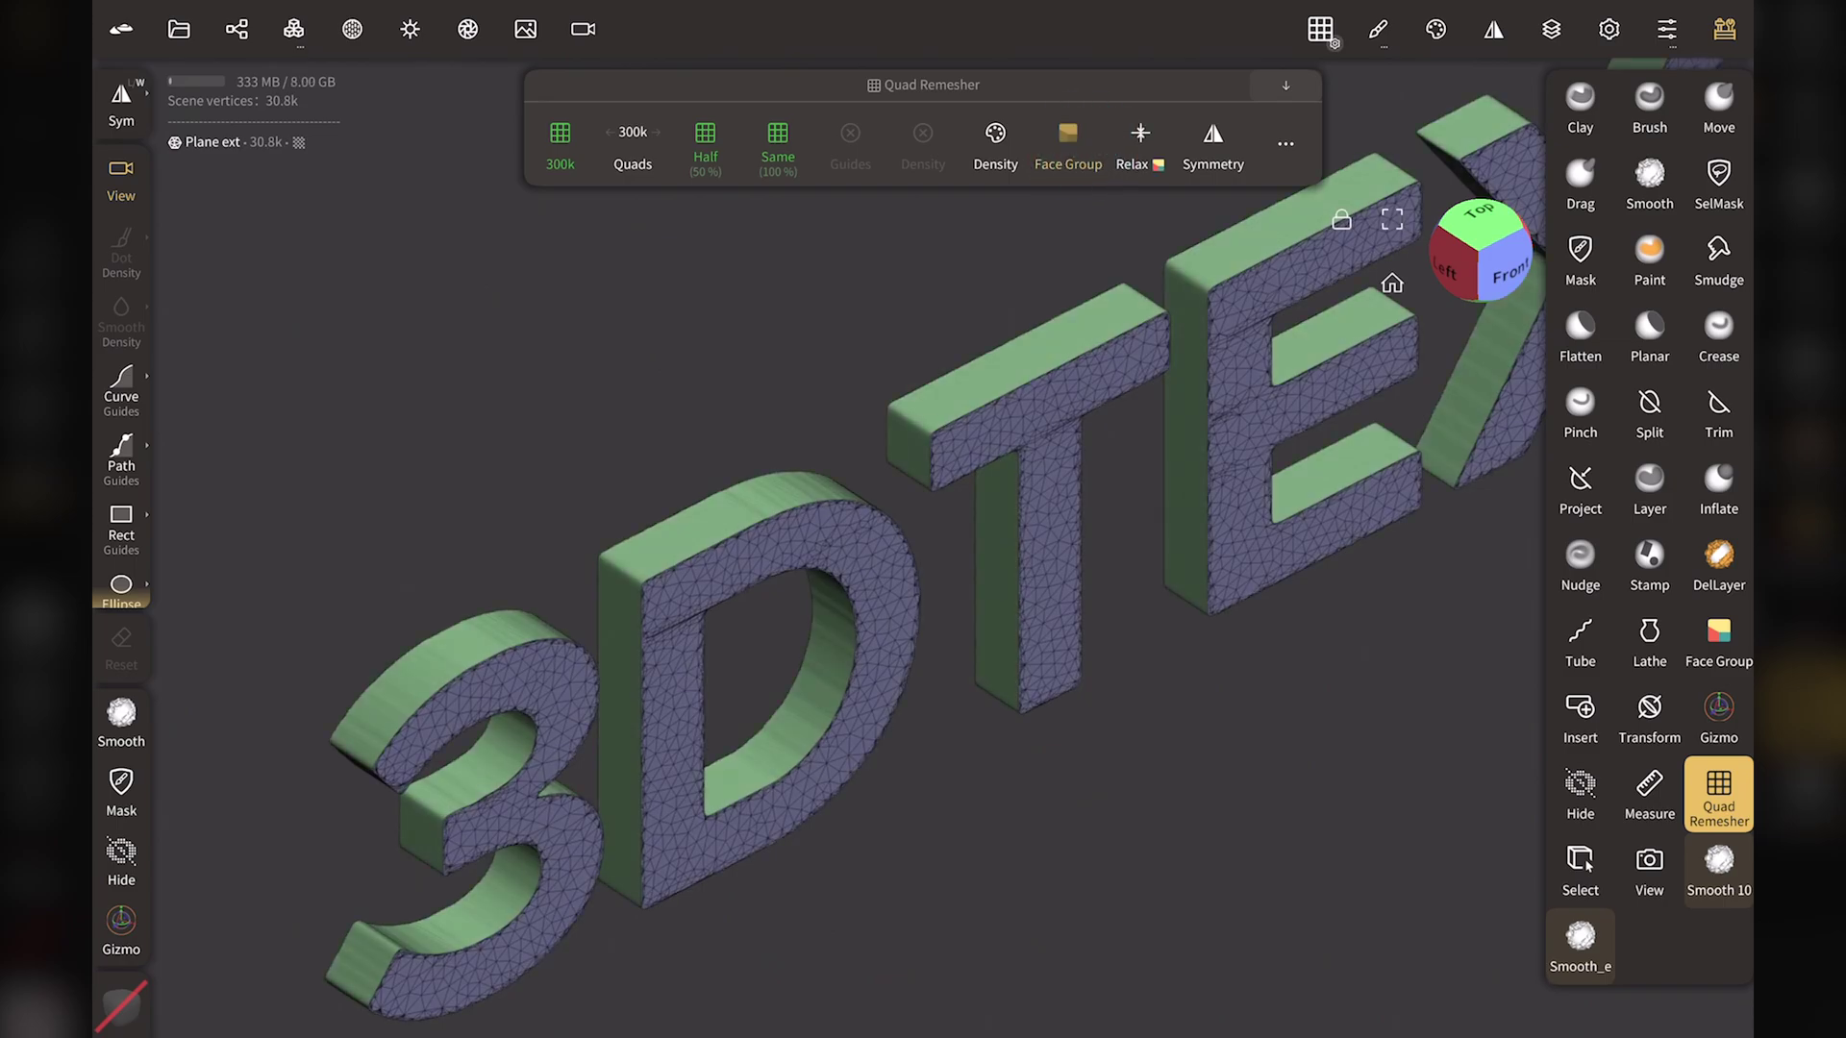
pyautogui.click(560, 144)
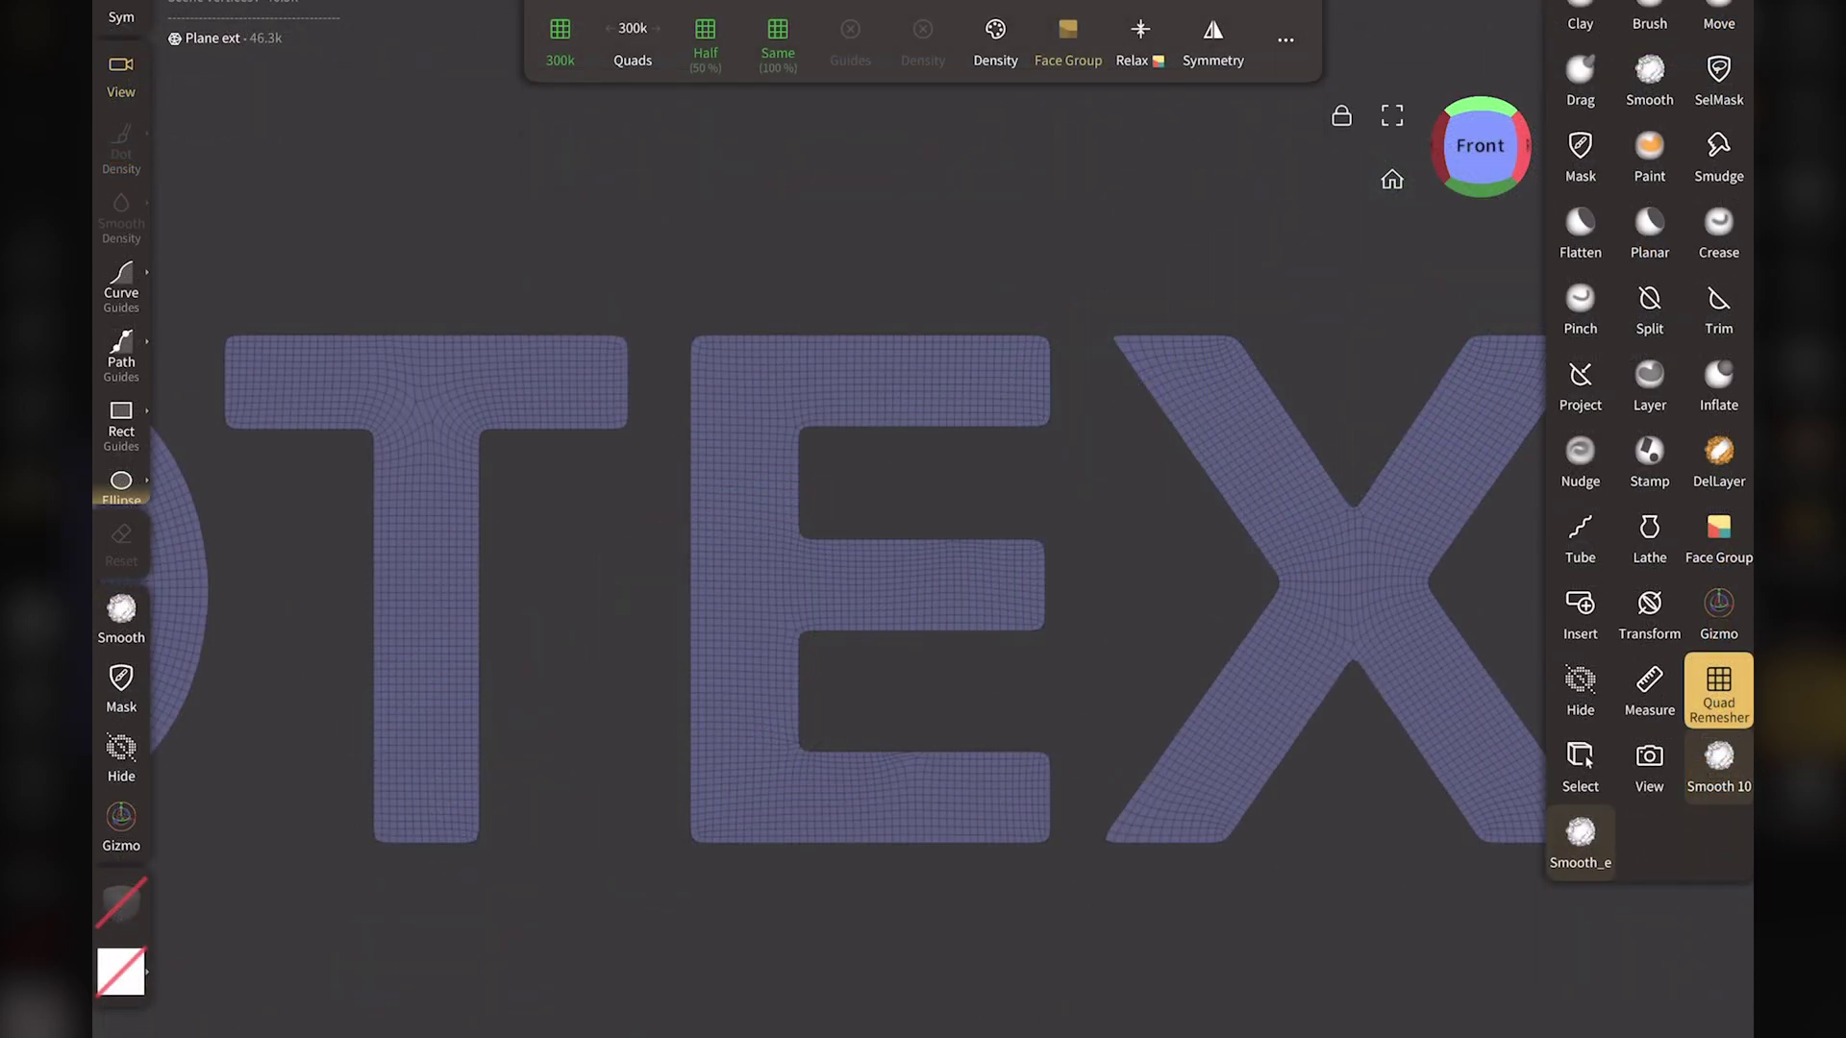
pyautogui.moveTo(972, 770); pyautogui.dragTo(202, 779, button='middle')
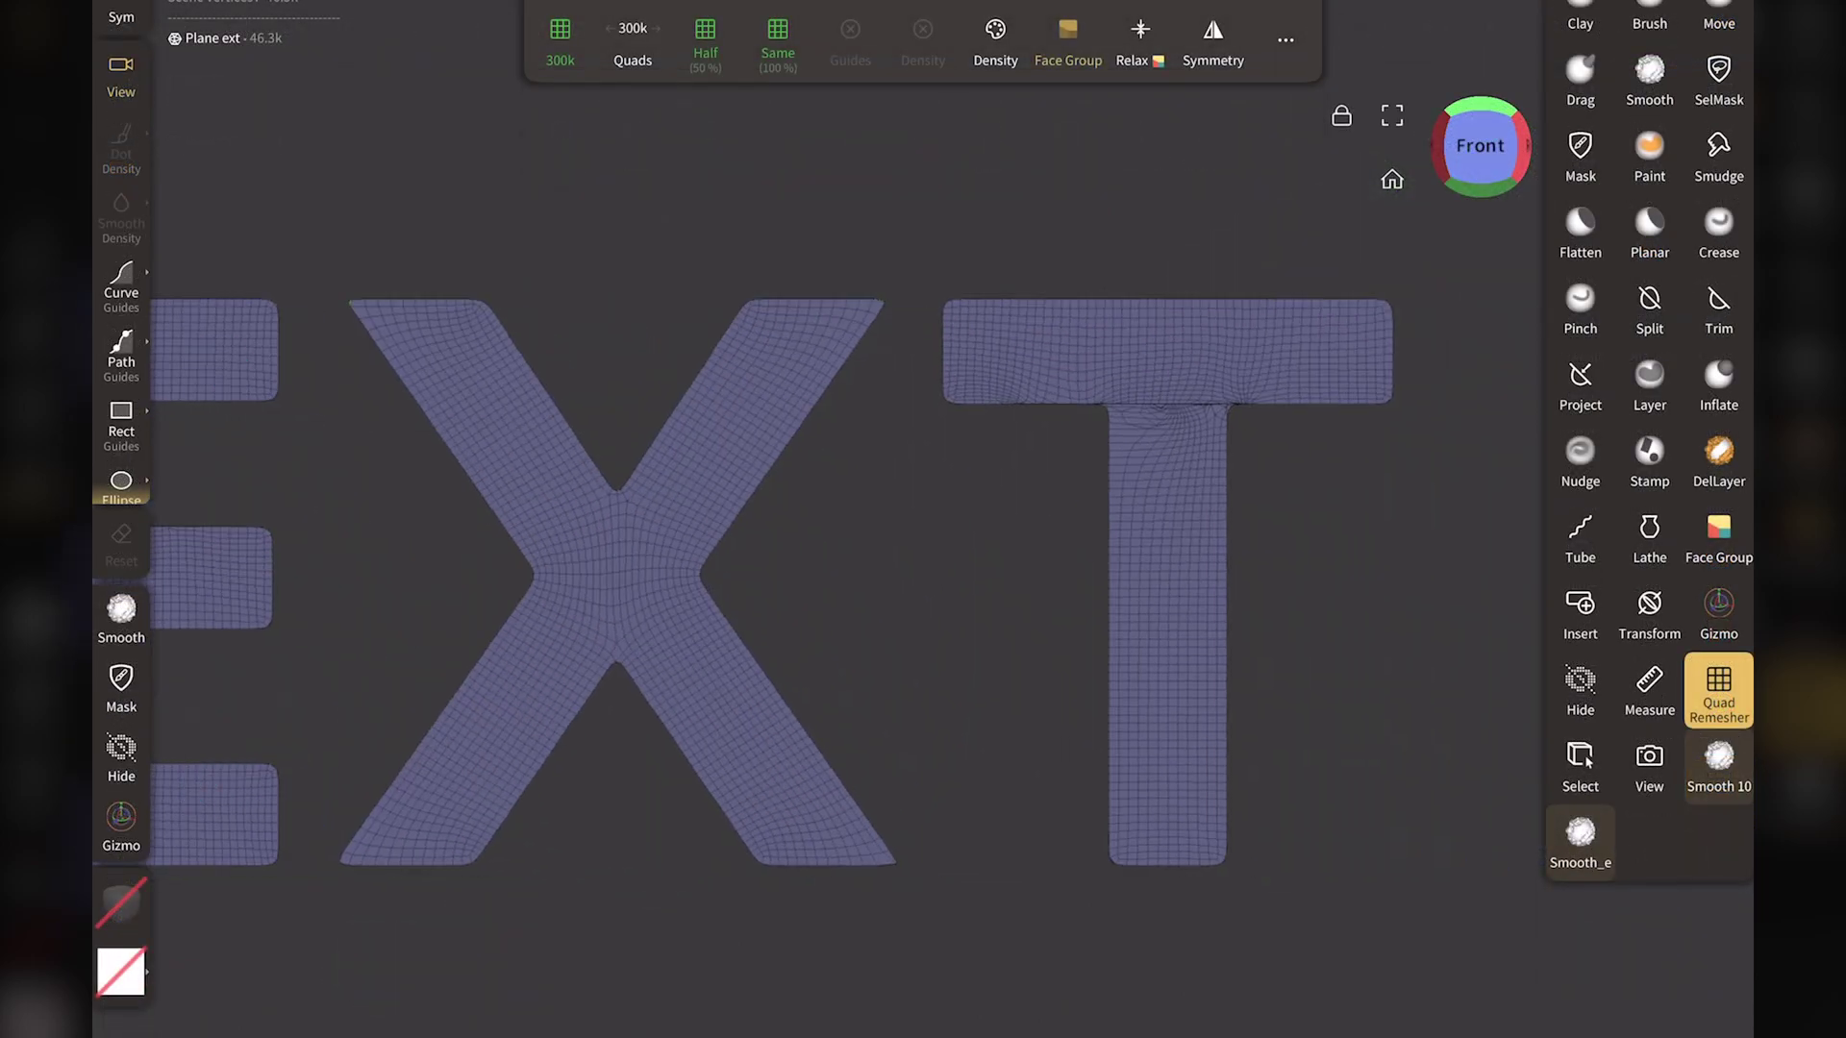
pyautogui.moveTo(1058, 144); pyautogui.dragTo(1529, 291, button='middle')
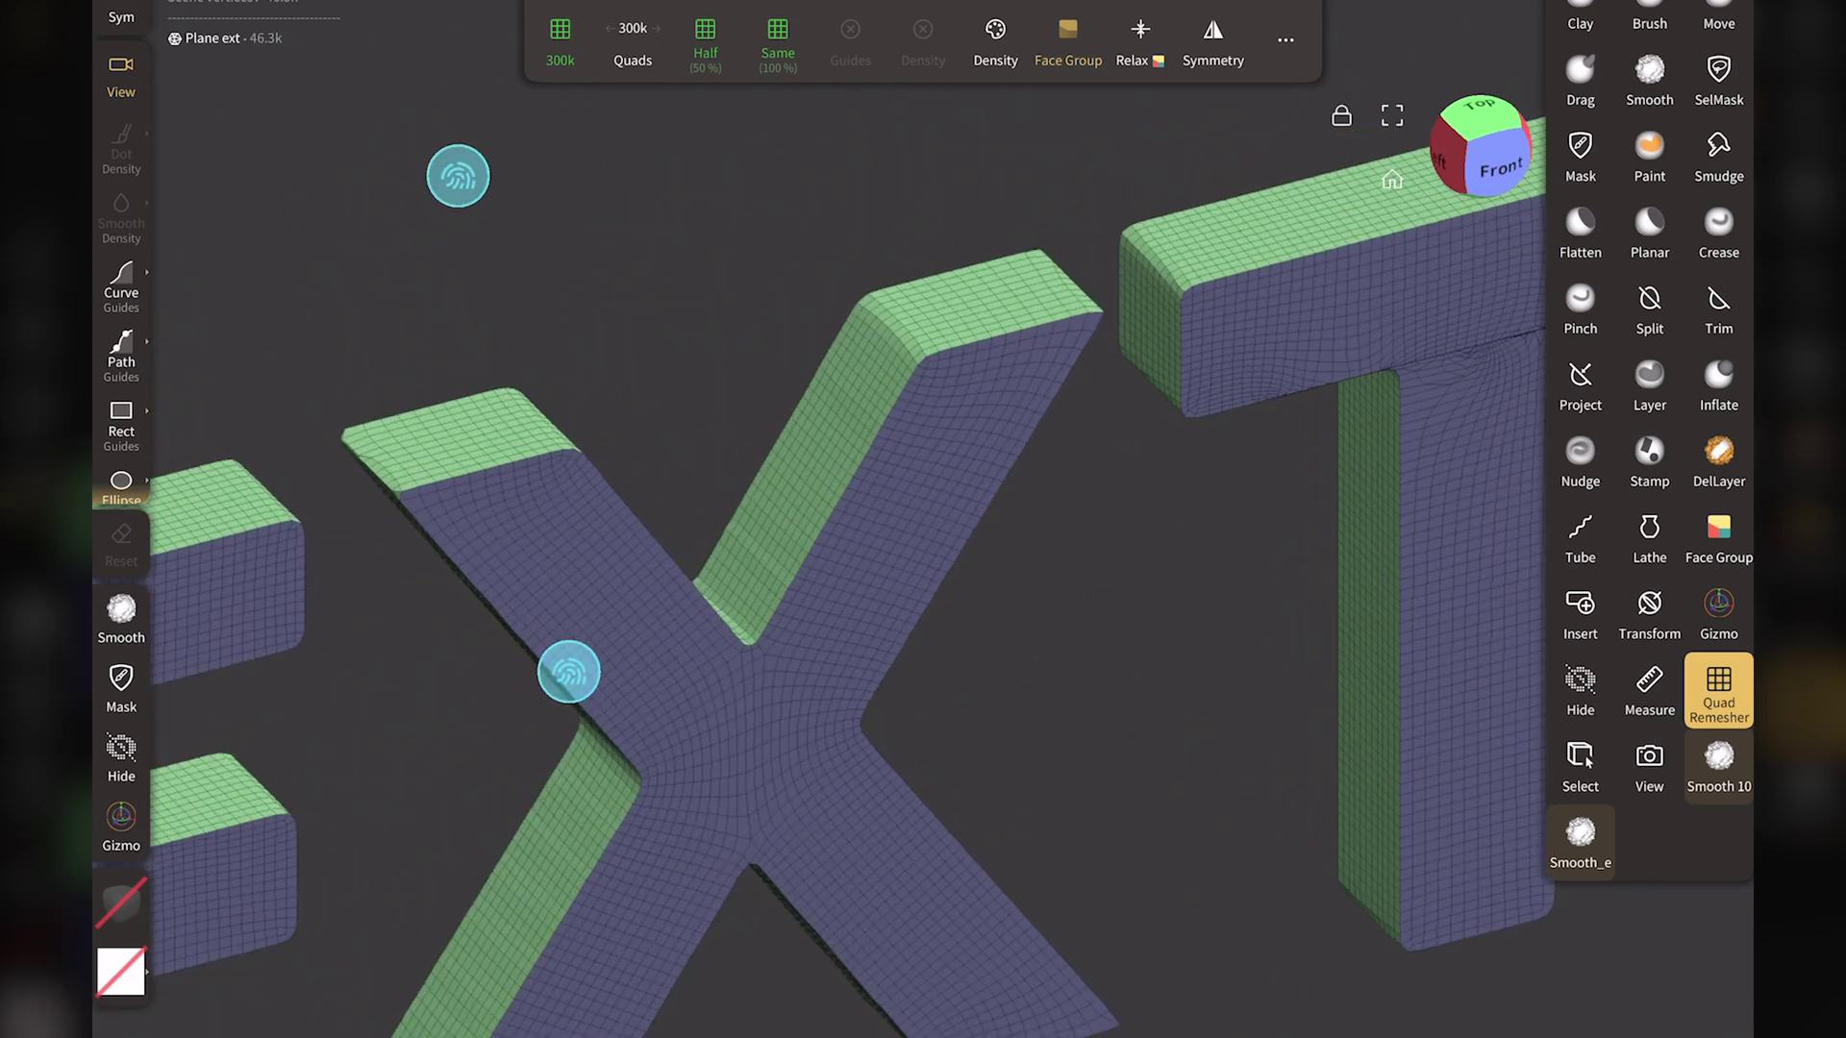
pyautogui.scroll(5, 511, 420)
pyautogui.moveTo(923, 423); pyautogui.dragTo(673, 500, button='middle')
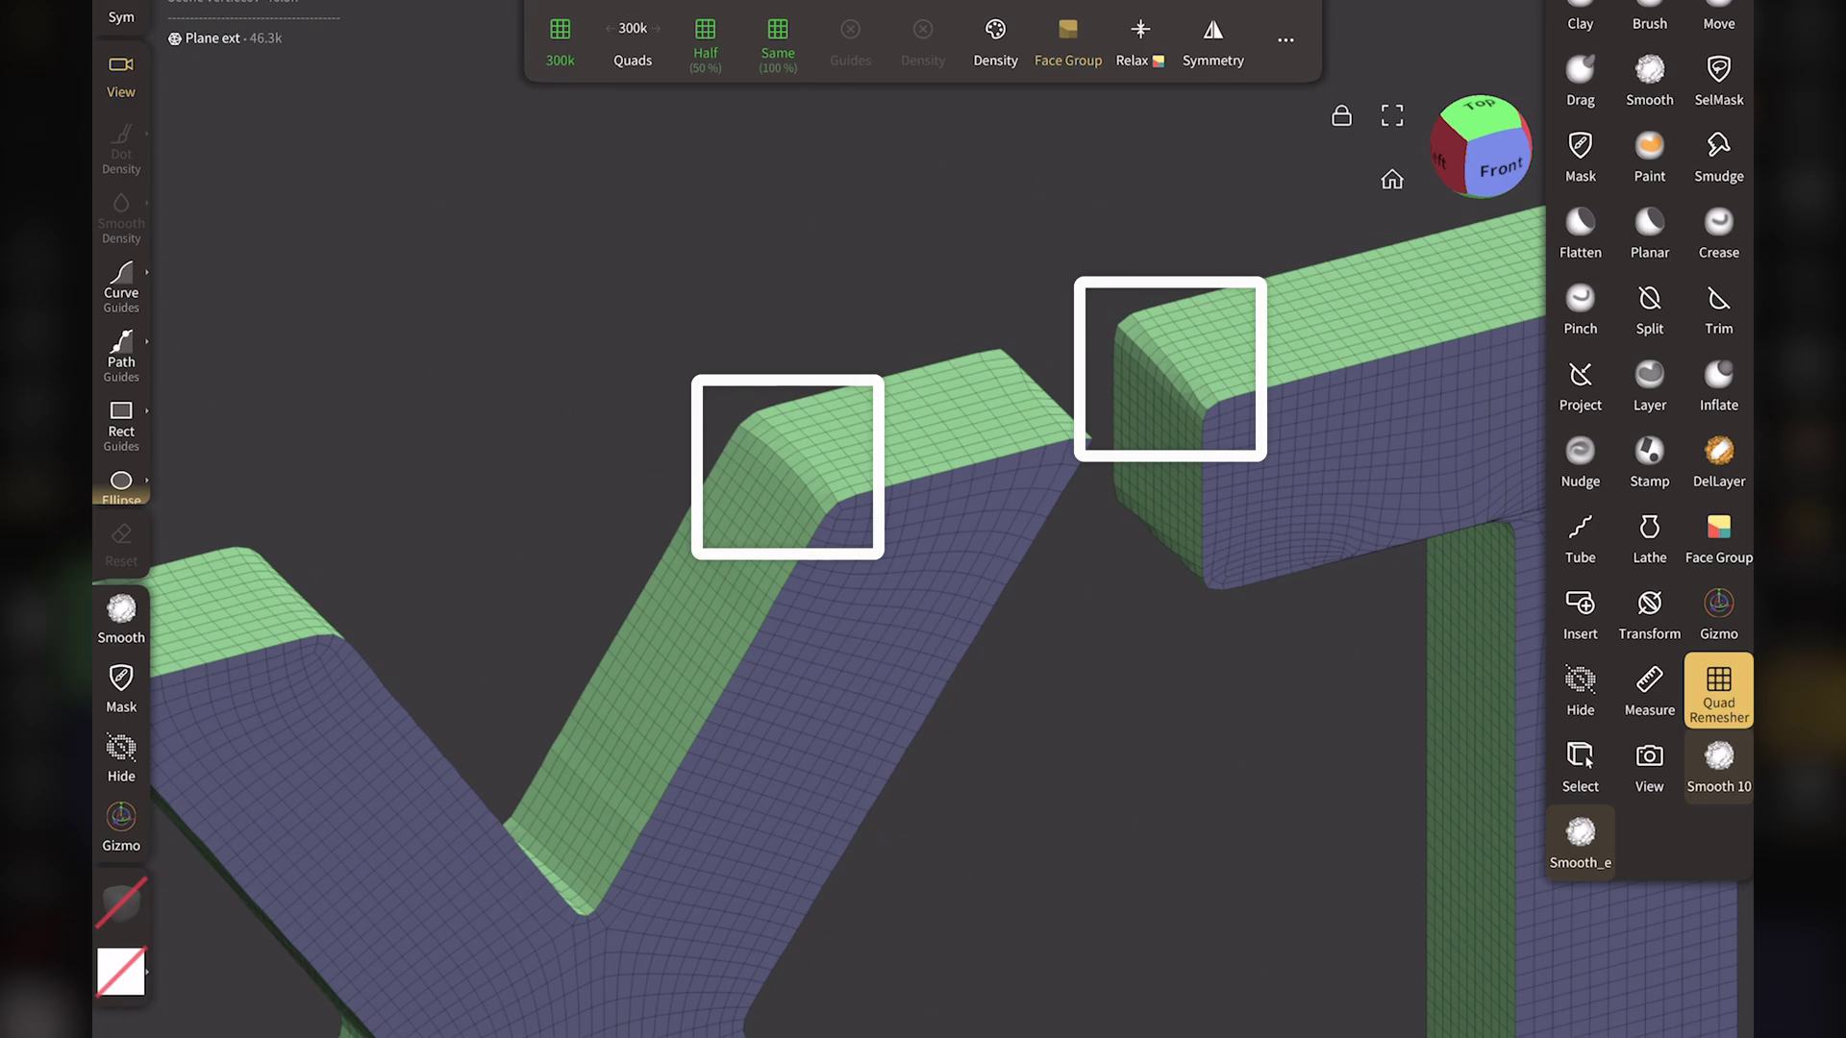
pyautogui.moveTo(769, 625)
pyautogui.mouseDown(button='middle')
pyautogui.moveTo(529, 596)
pyautogui.moveTo(576, 539)
pyautogui.mouseUp(button='middle')
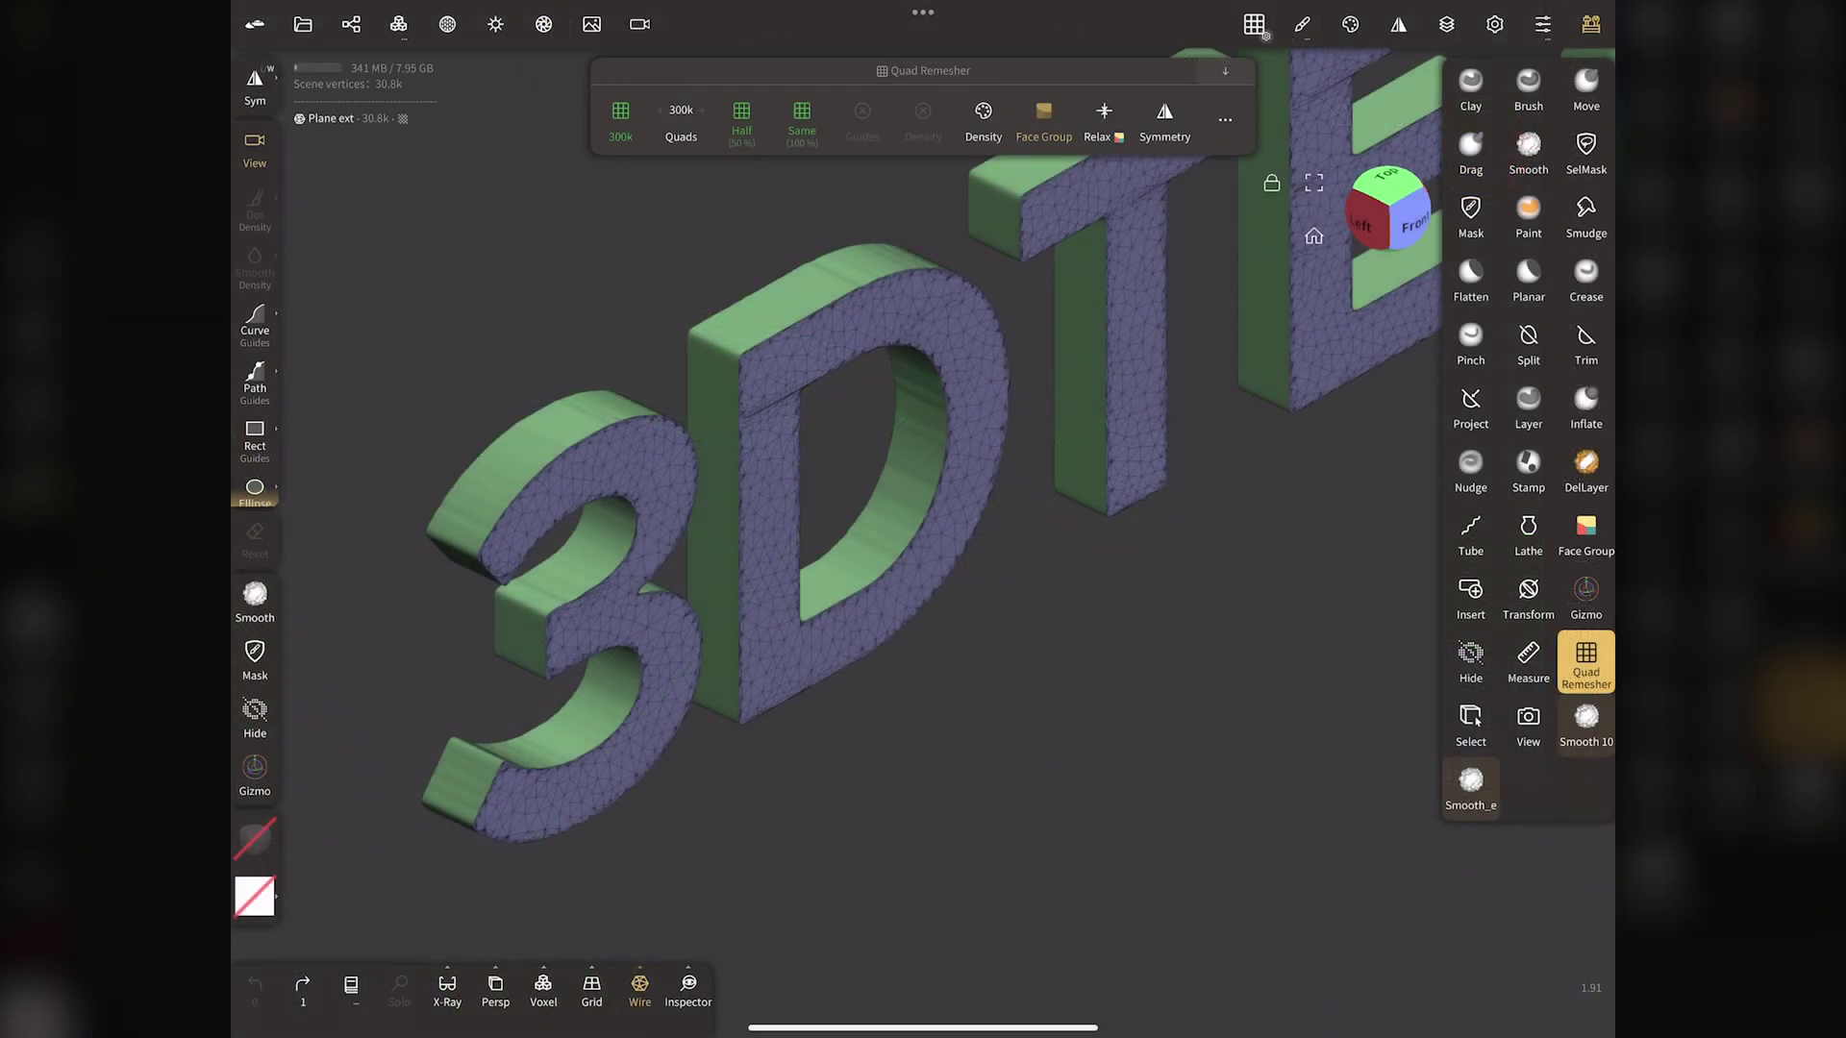
# Open the Face Group tool's Normal grouping options, previewing 6 groups at a 3.177° angle
pyautogui.click(1586, 533)
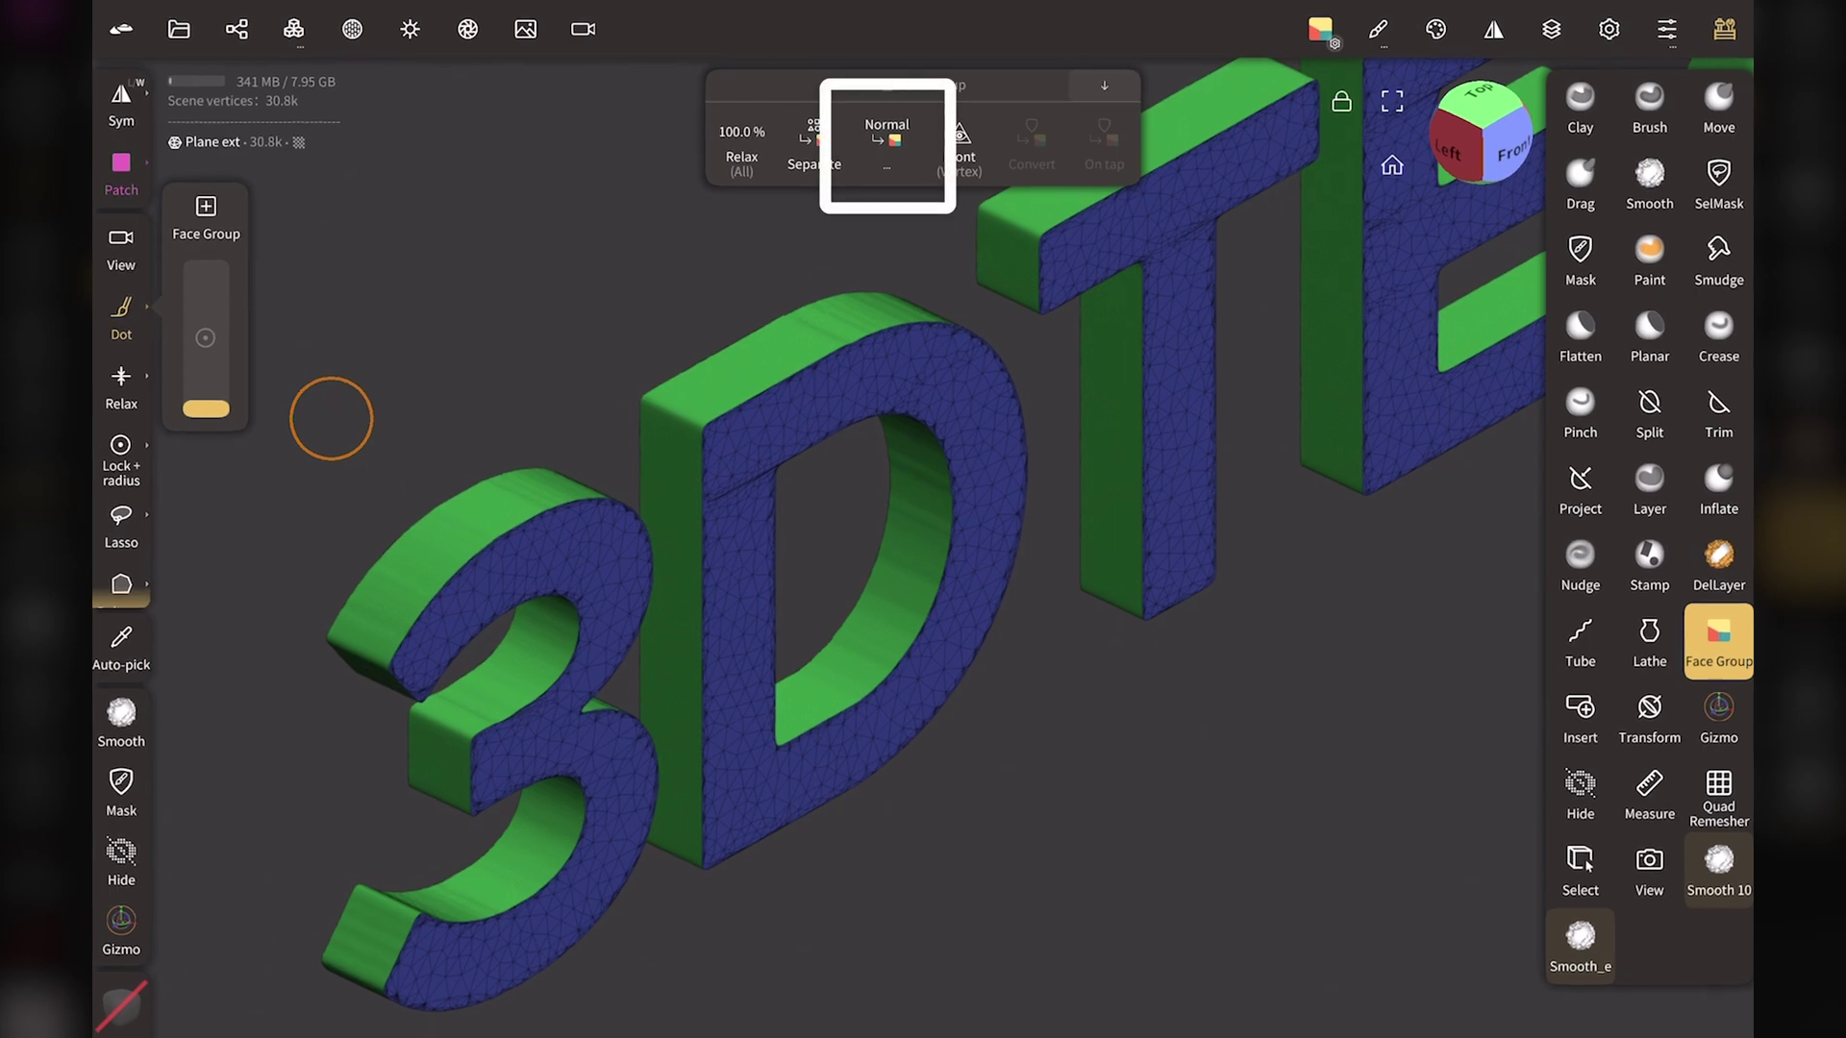
pyautogui.click(894, 144)
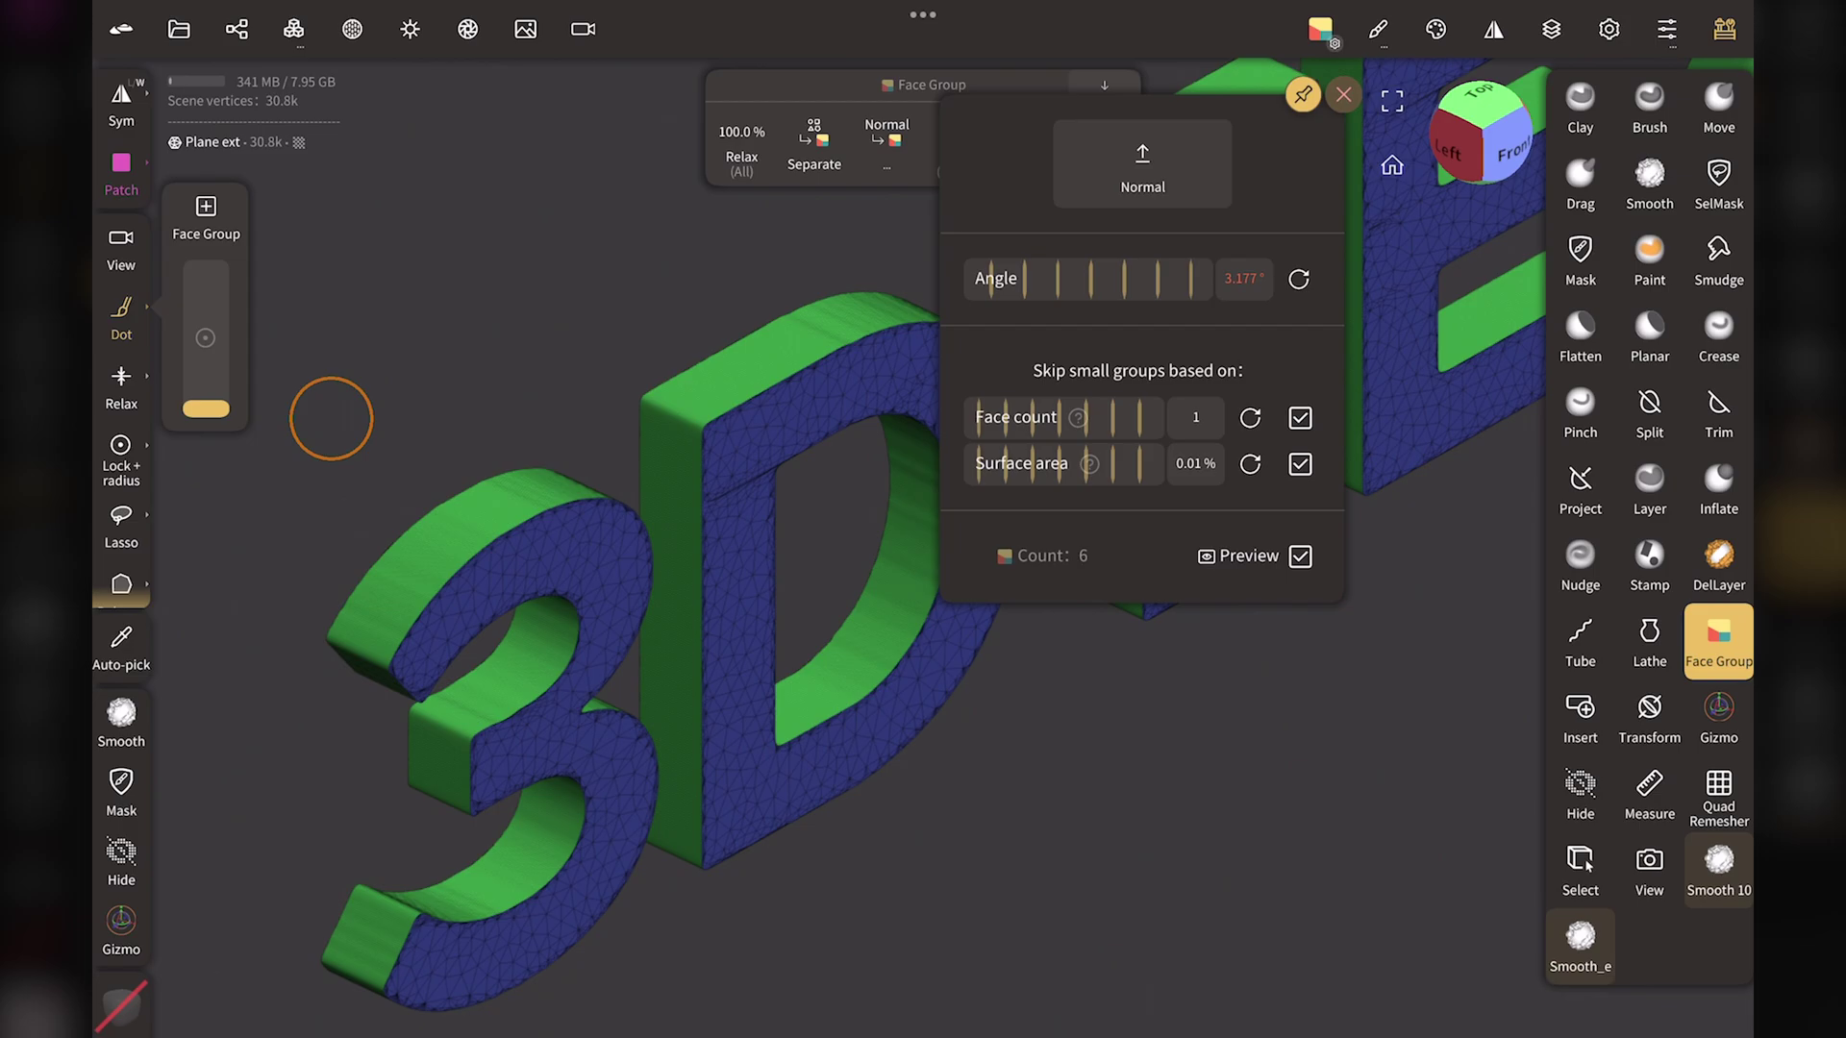
# Raise the Normal grouping angle to about 15.18° and apply it, producing 49 face groups
pyautogui.moveTo(1276, 288)
pyautogui.mouseDown()
pyautogui.moveTo(1062, 286)
pyautogui.moveTo(1296, 289)
pyautogui.mouseUp()
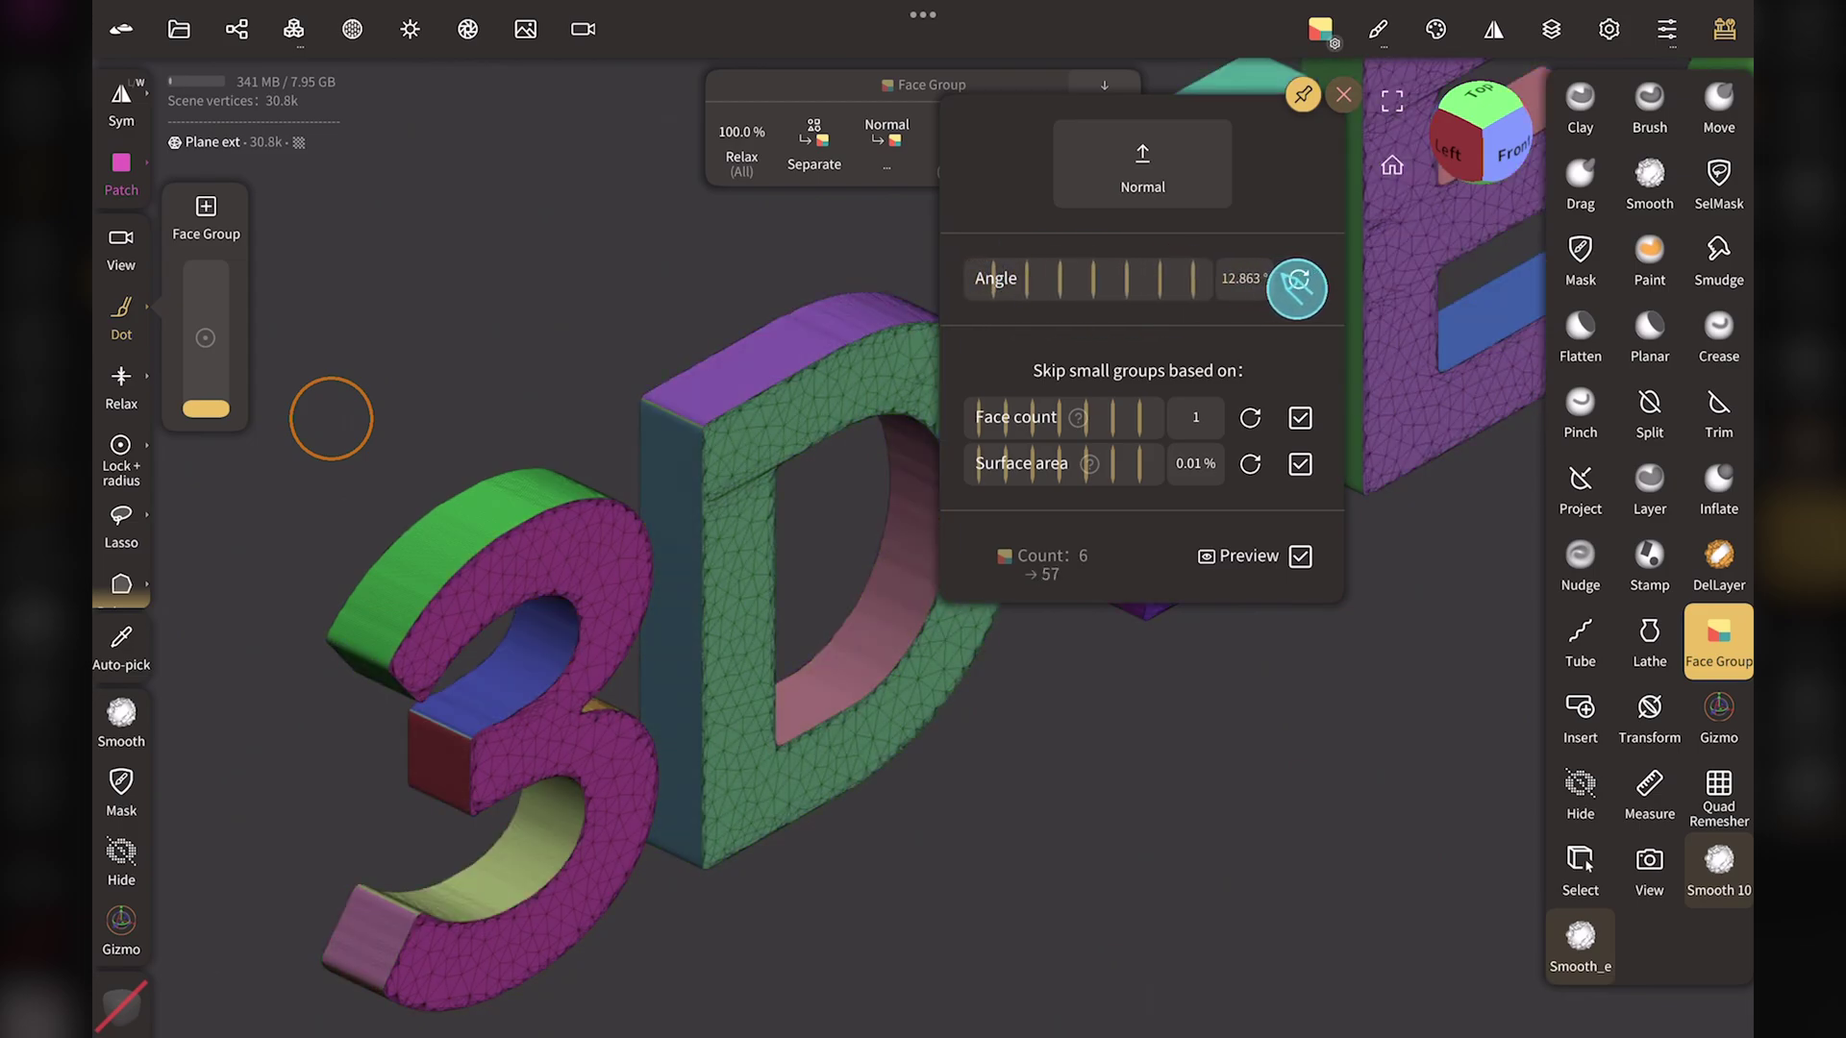
pyautogui.moveTo(1296, 288); pyautogui.dragTo(1326, 292)
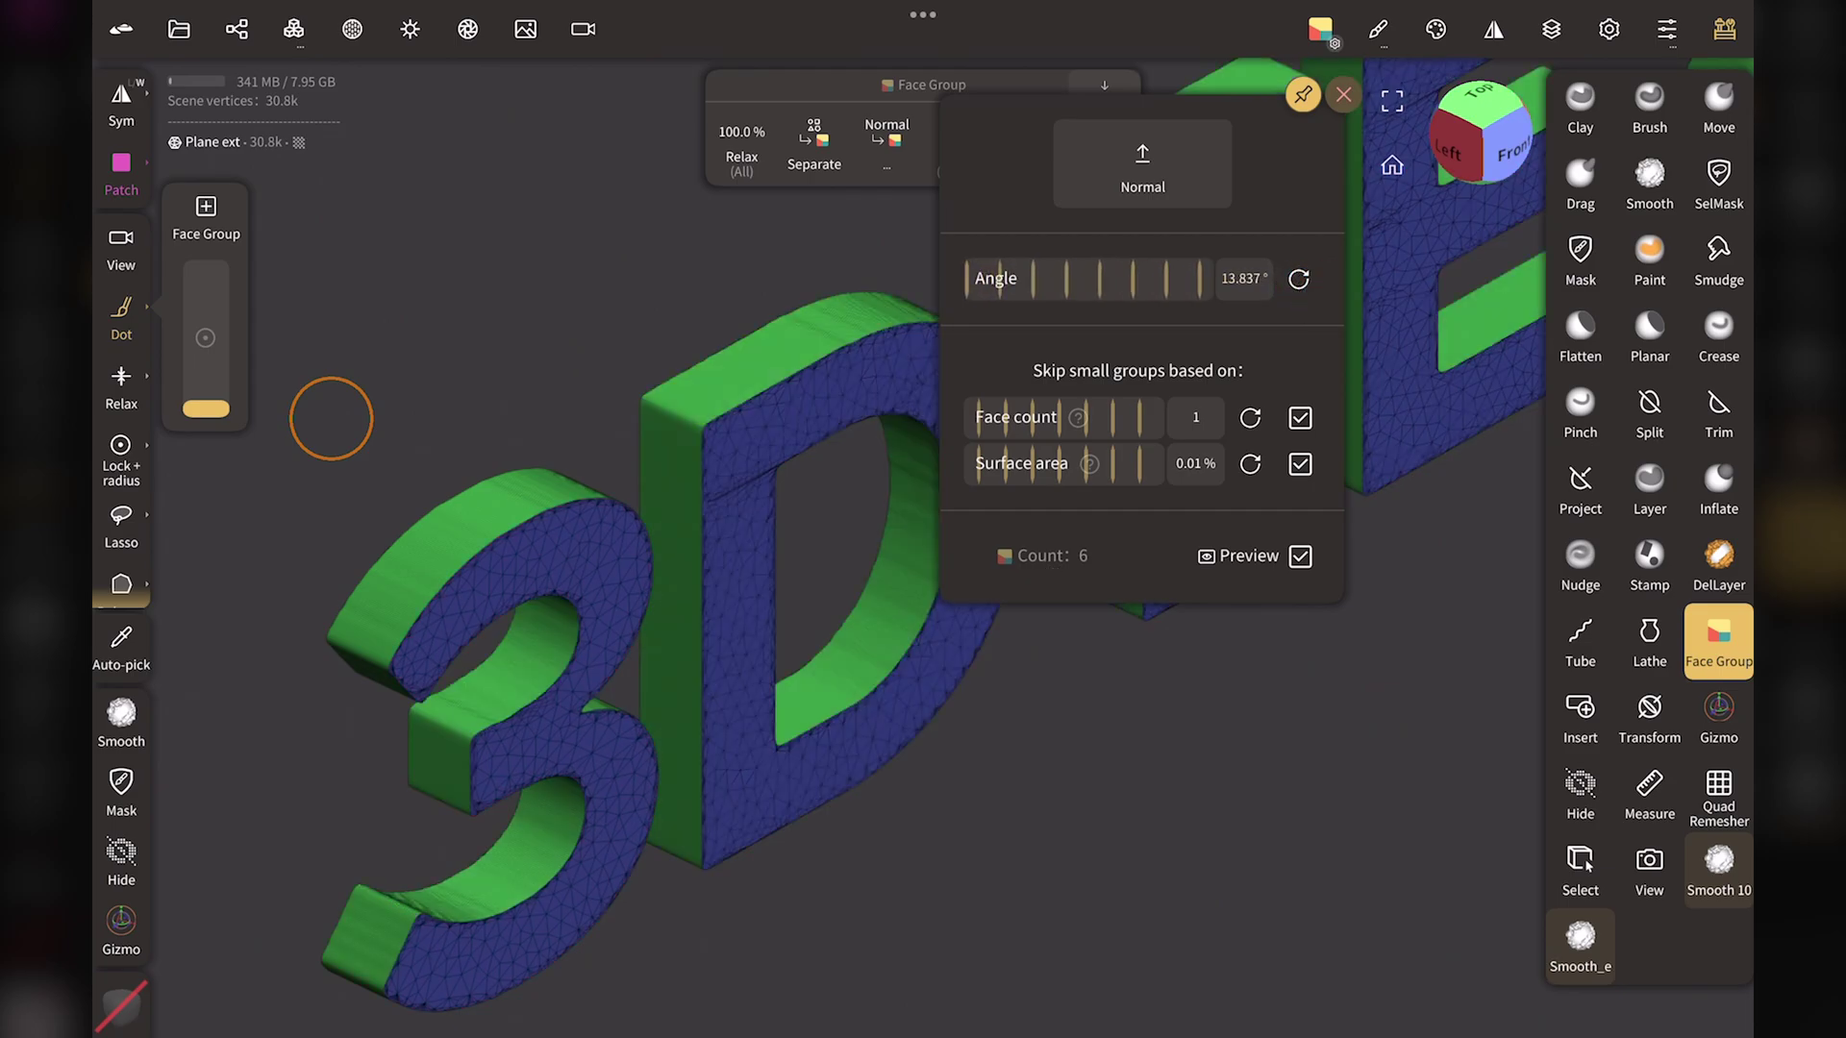
pyautogui.scroll(5, 673, 625)
pyautogui.moveTo(1101, 285); pyautogui.dragTo(1126, 281)
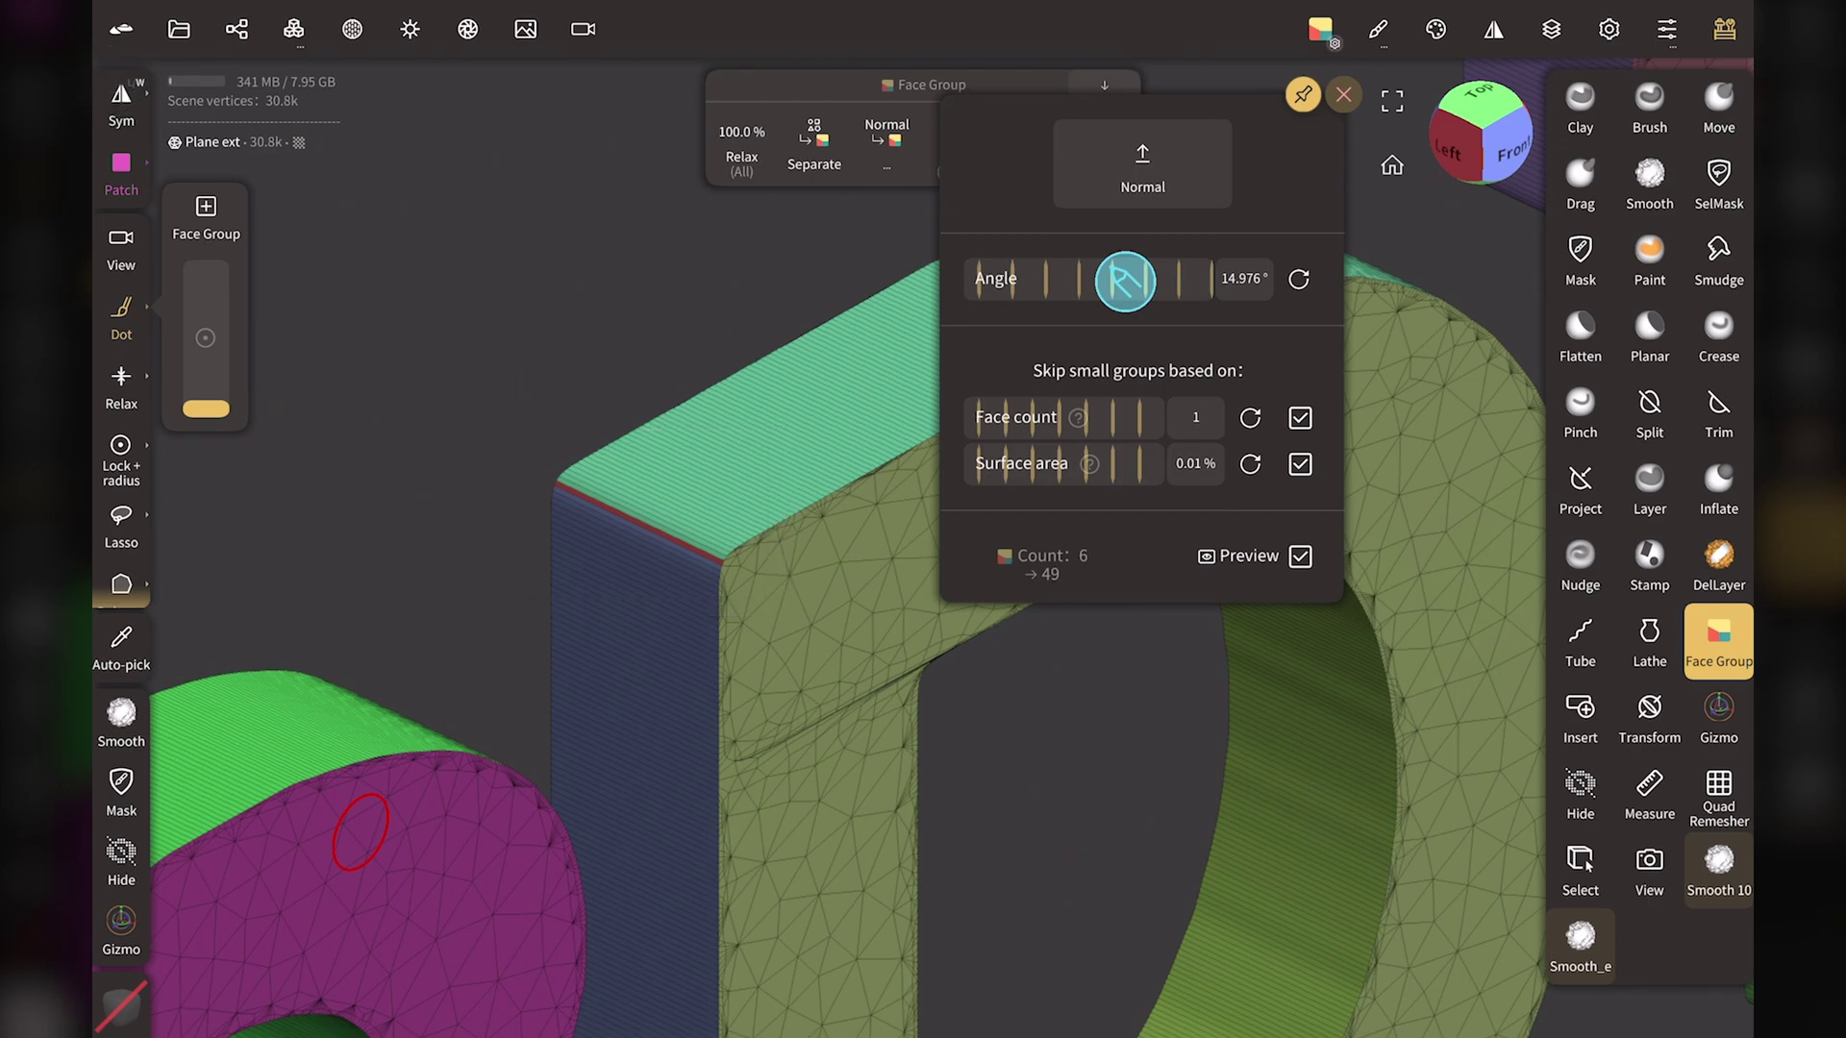
pyautogui.moveTo(1126, 281); pyautogui.dragTo(1132, 281)
pyautogui.click(1143, 163)
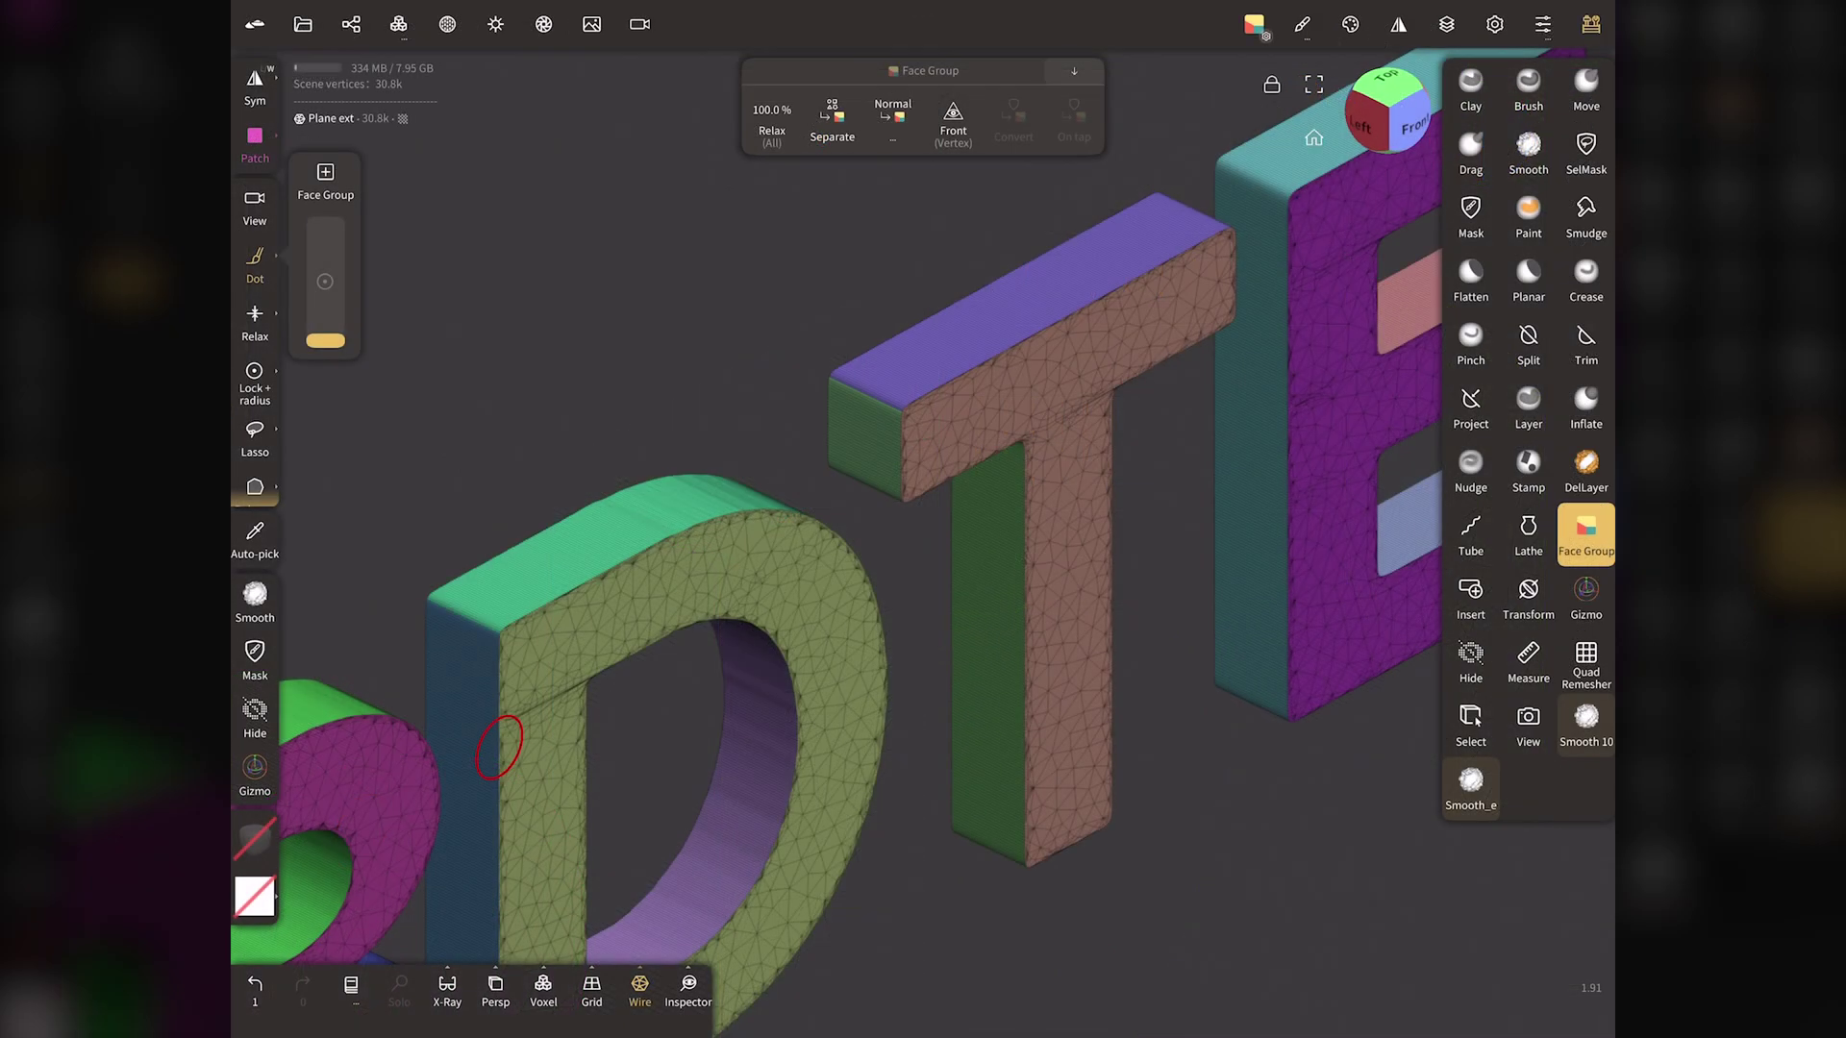
# Zoom in, pick up the red face group and repaint the green top-edge strip red
pyautogui.scroll(3, 962, 346)
pyautogui.scroll(3, 961, 346)
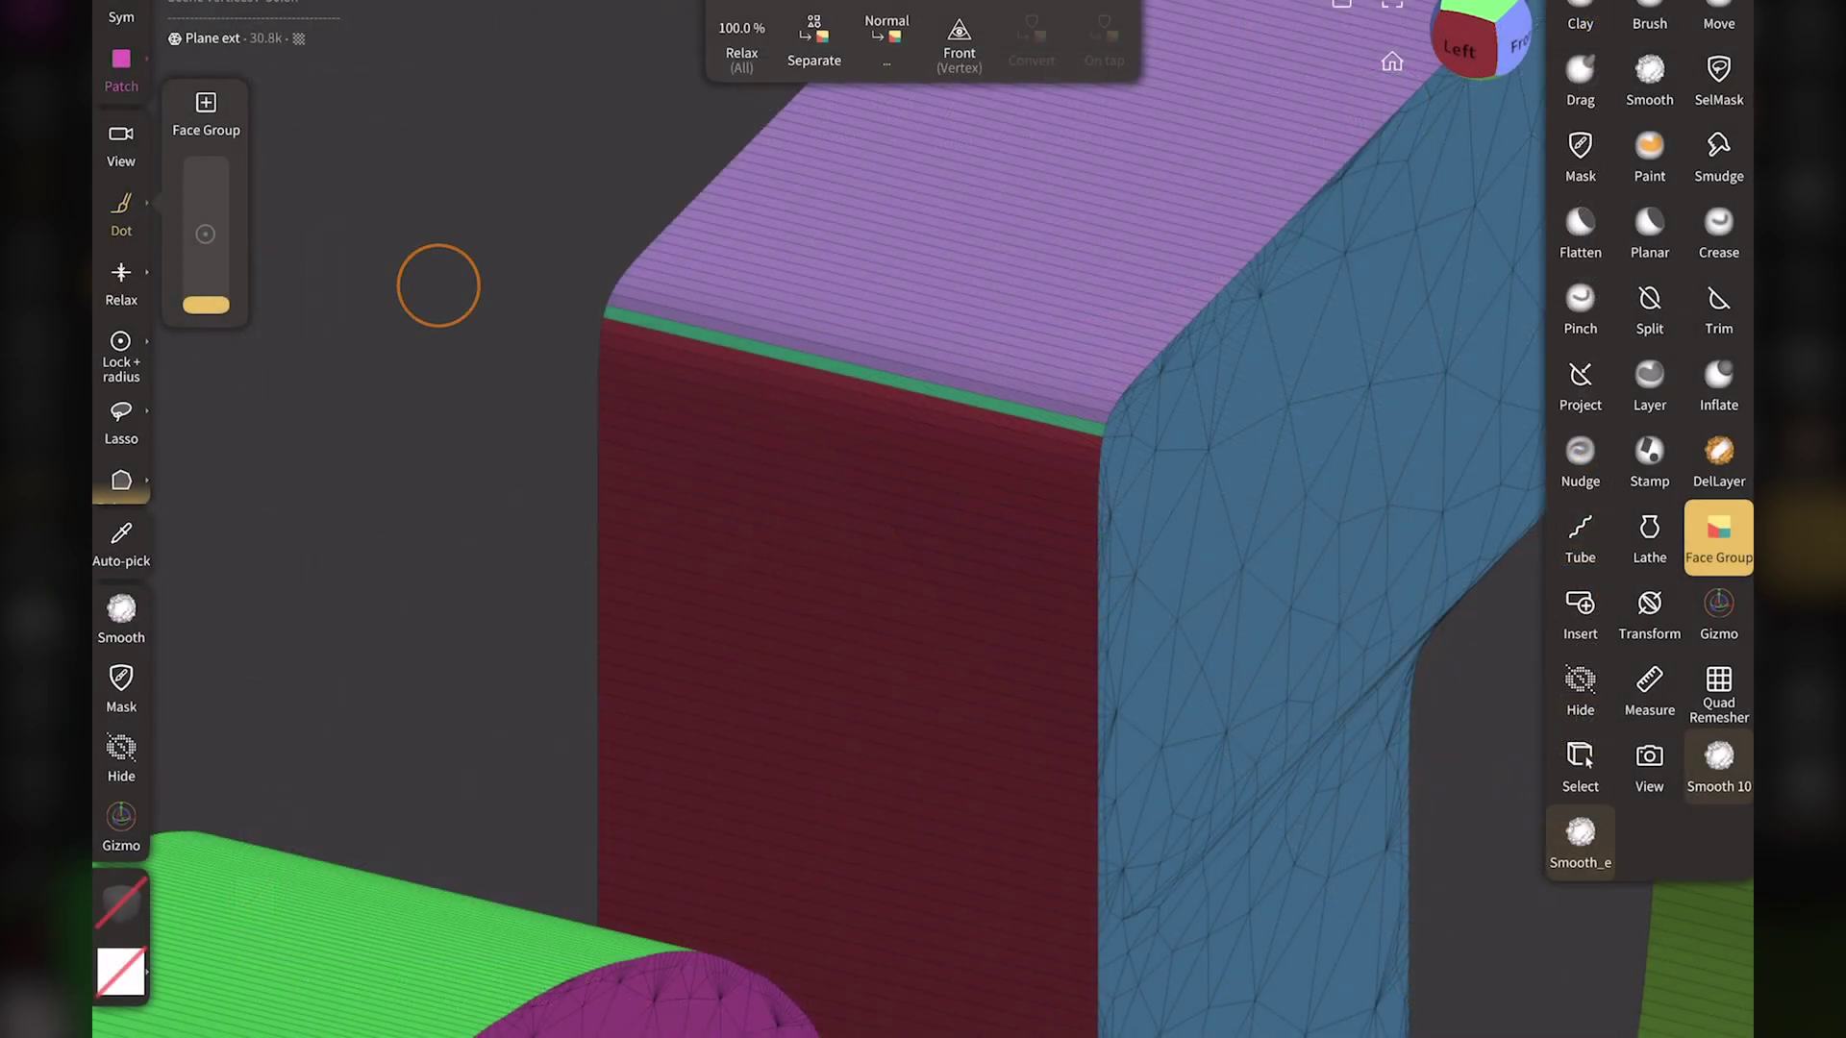
pyautogui.click(950, 549)
pyautogui.click(954, 394)
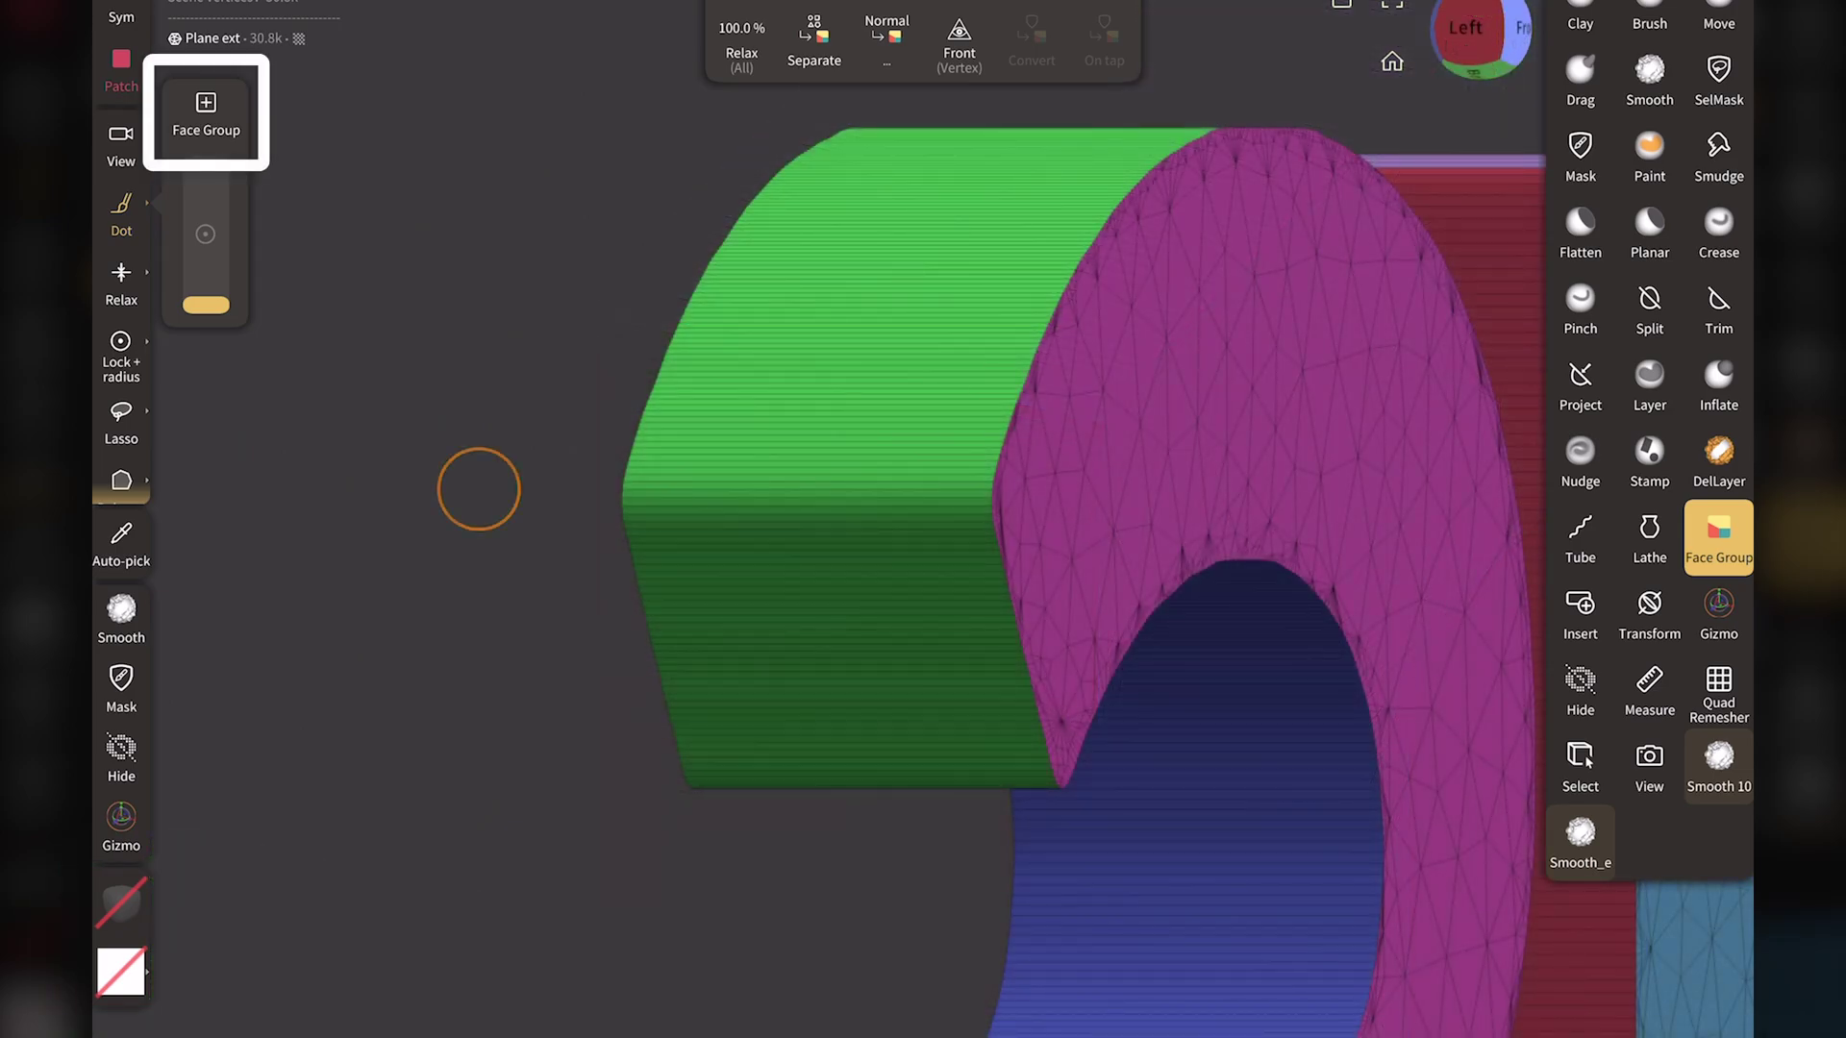
# Paint brand-new face groups across the green side and the orange block's front
pyautogui.click(206, 108)
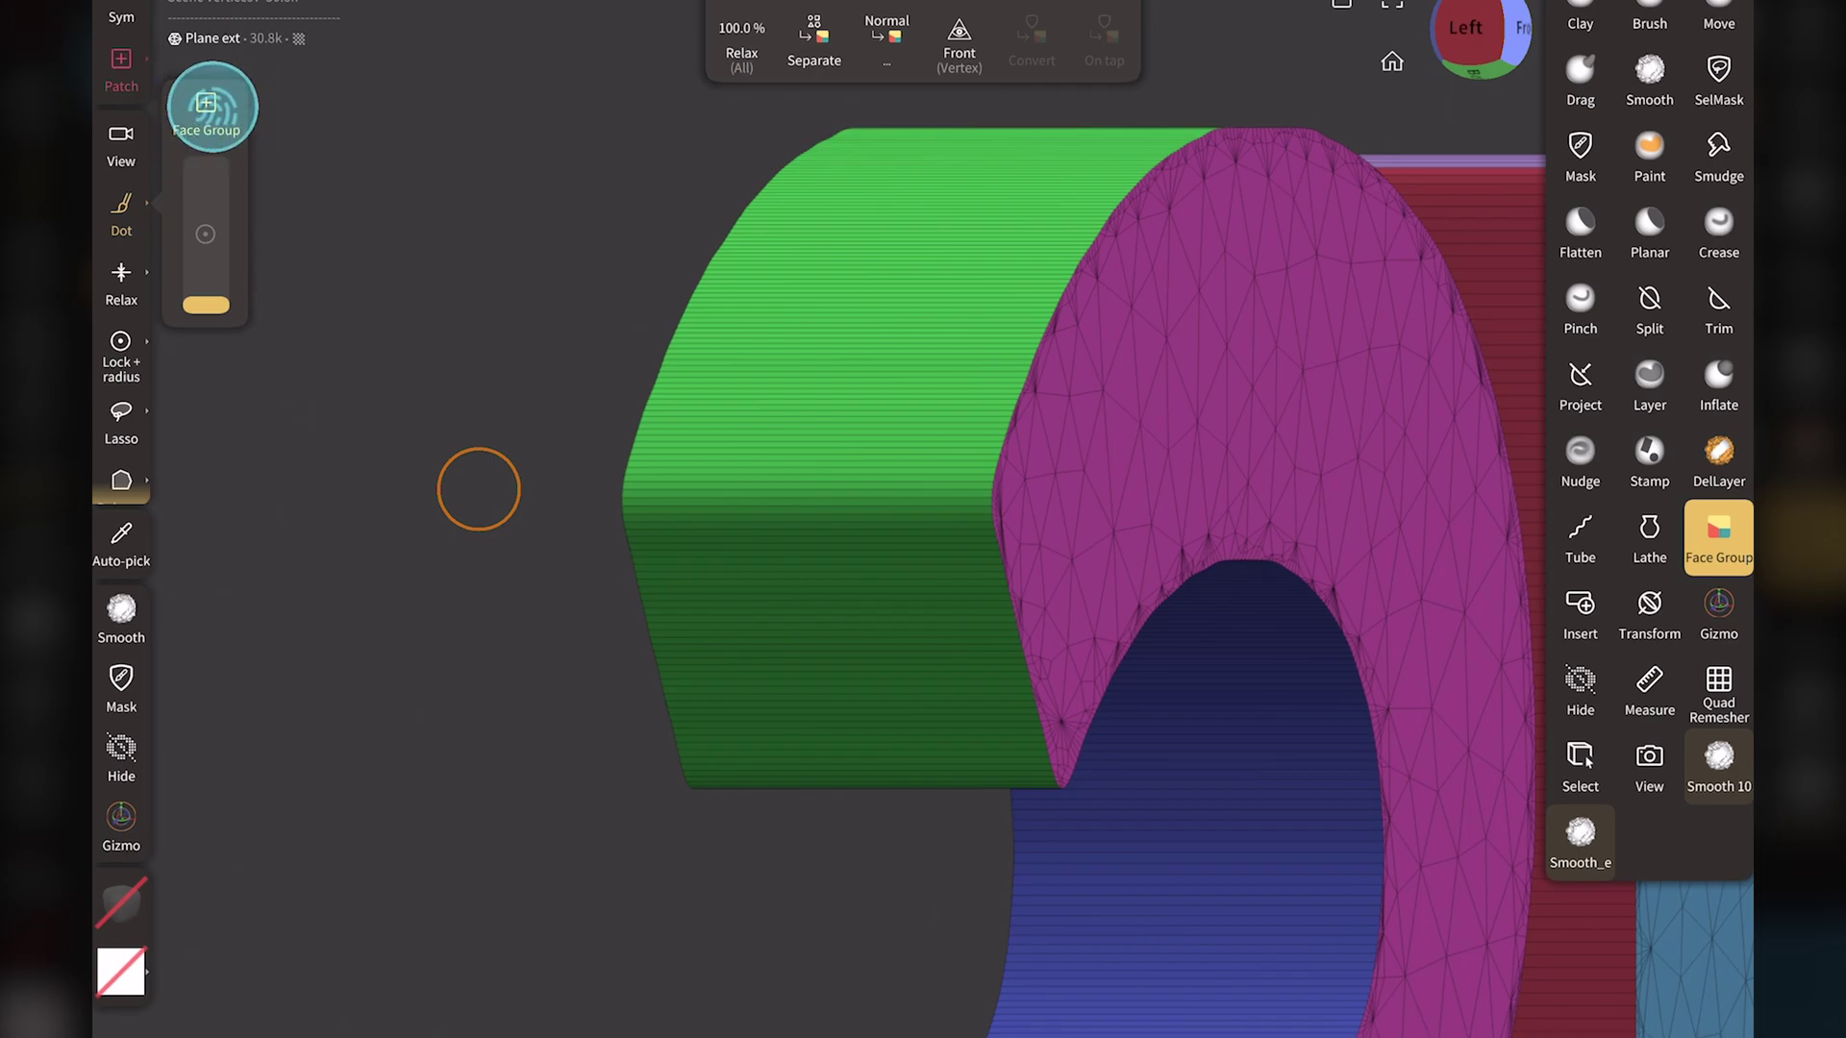
pyautogui.moveTo(878, 606); pyautogui.dragTo(862, 499)
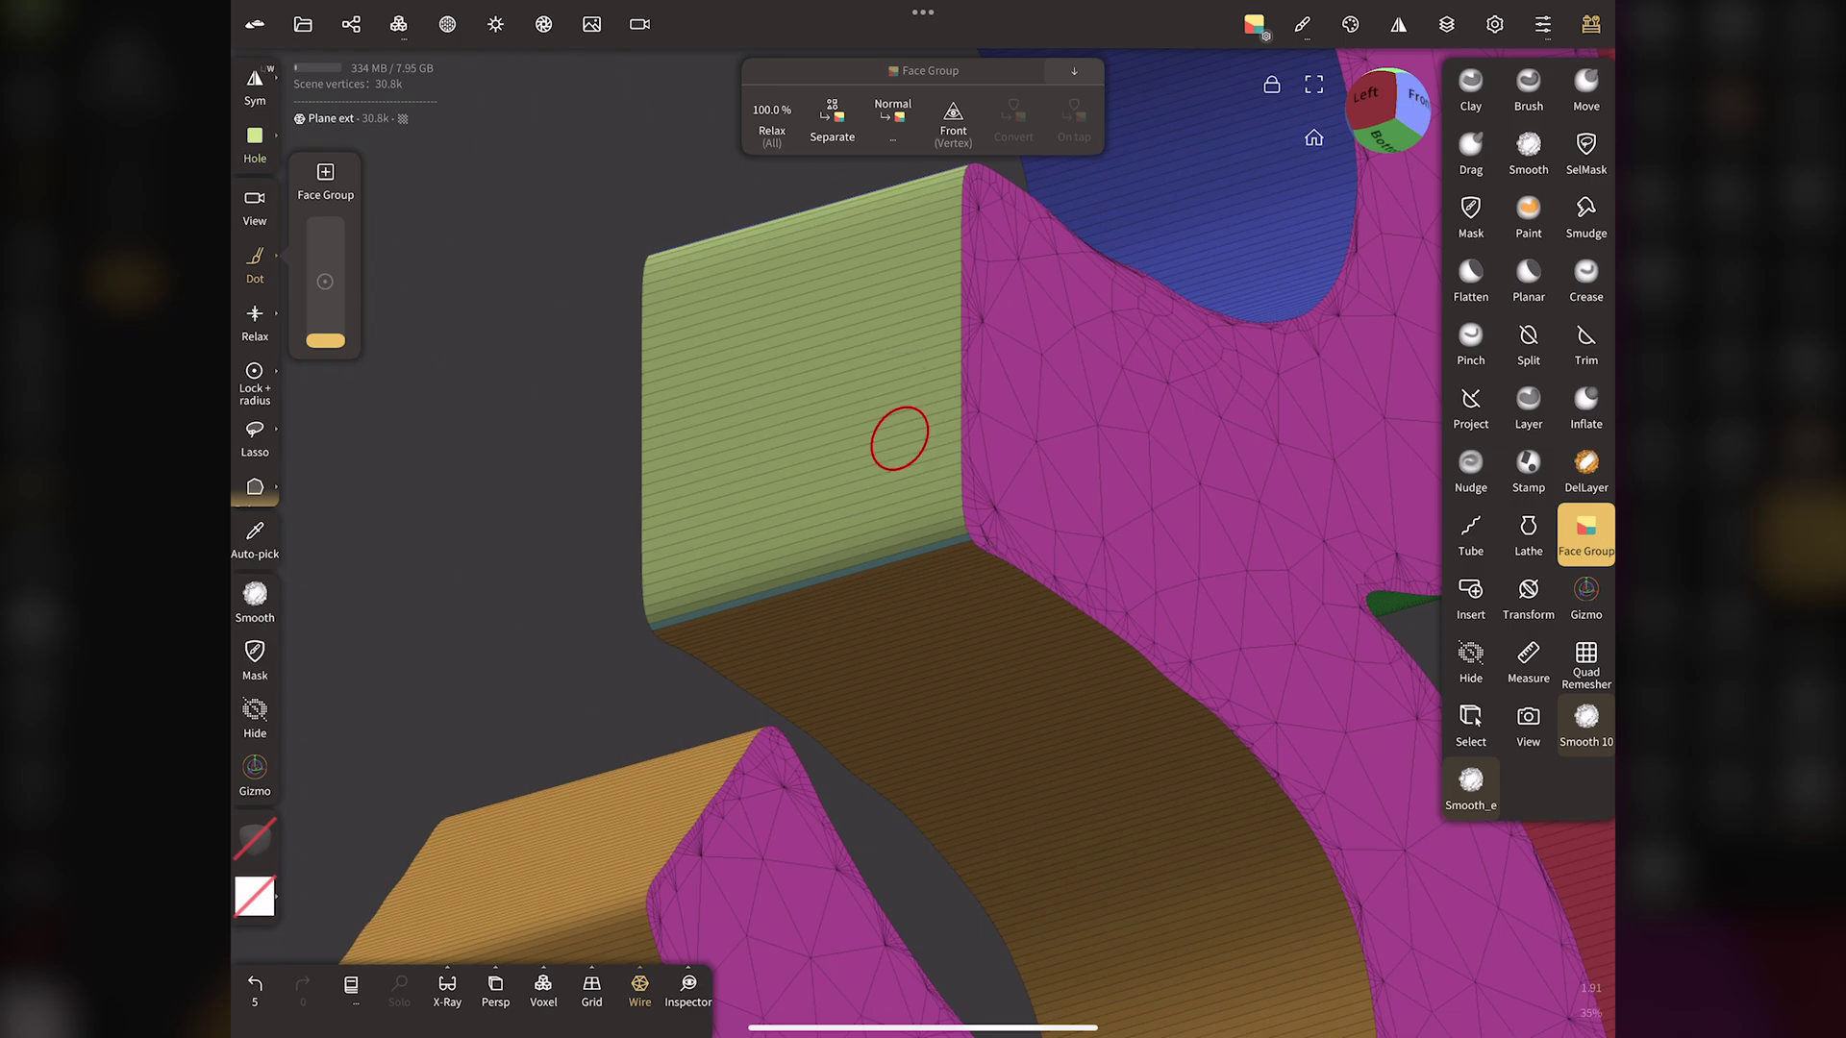
pyautogui.moveTo(899, 438); pyautogui.dragTo(916, 535)
pyautogui.moveTo(577, 414); pyautogui.dragTo(515, 404)
pyautogui.scroll(5, 454, 708)
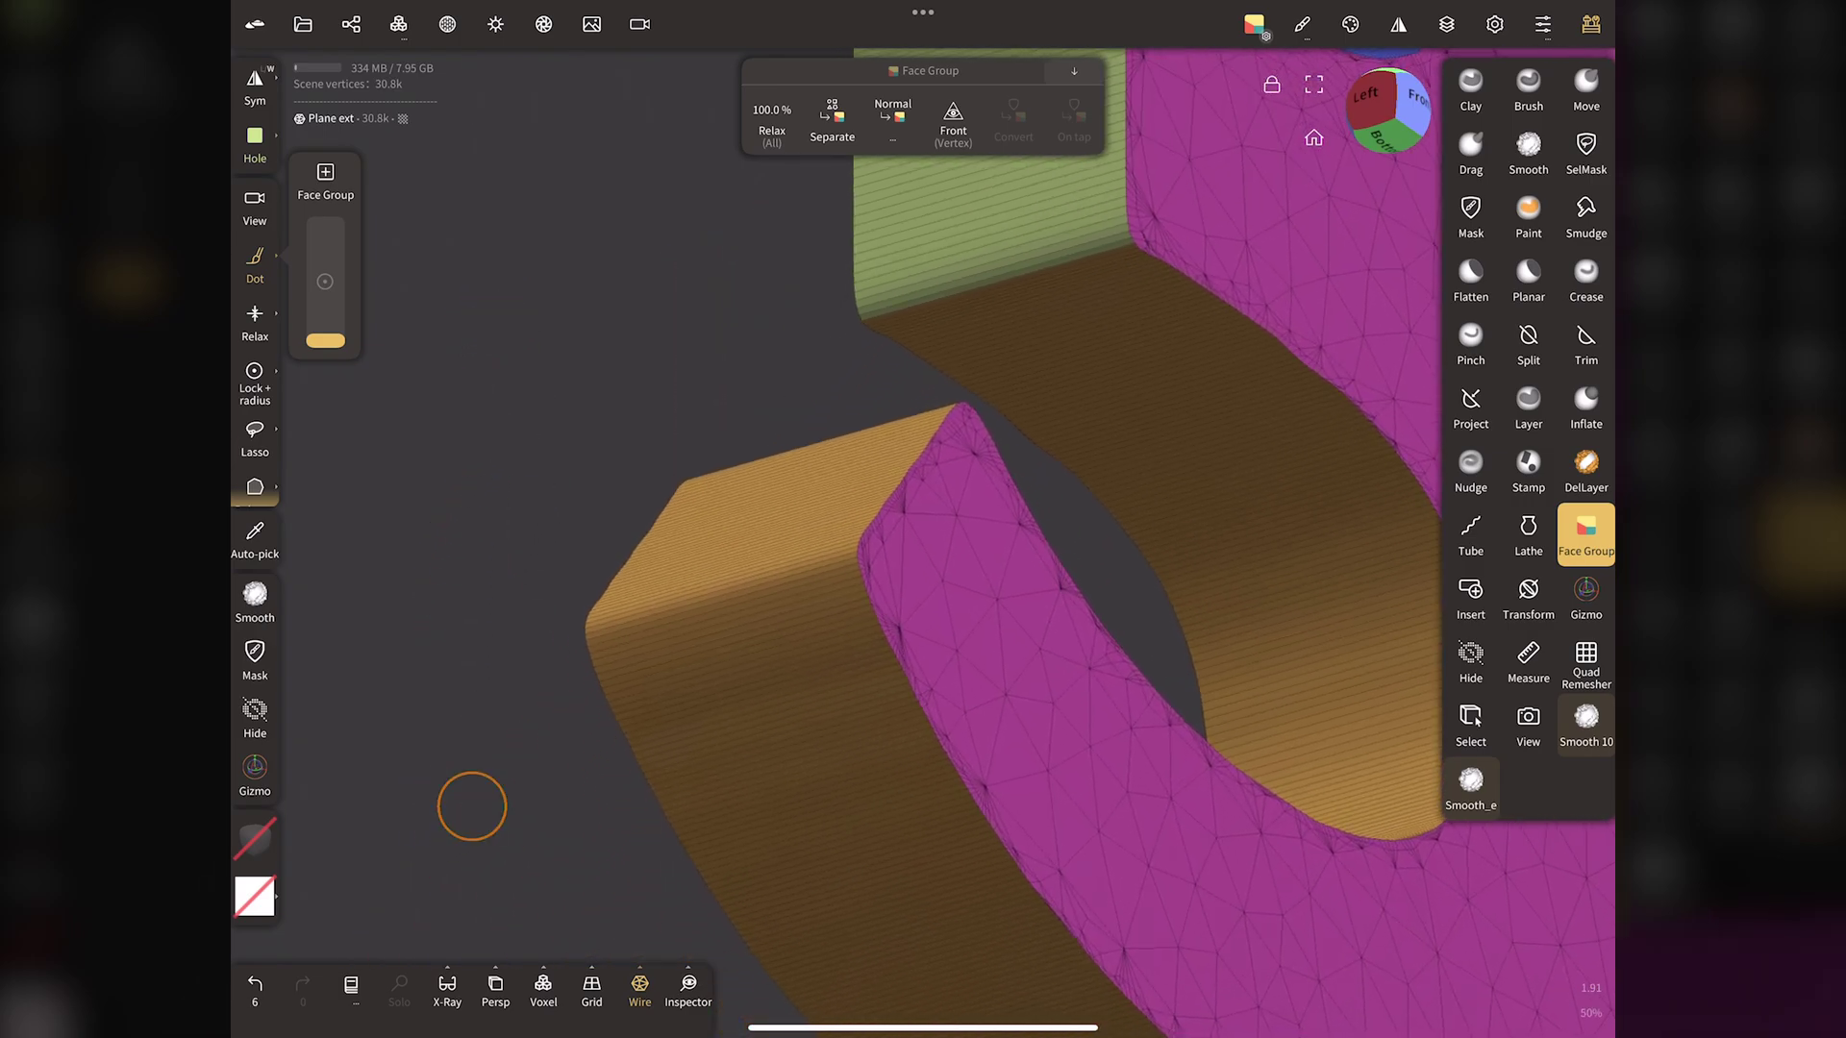
pyautogui.moveTo(812, 701); pyautogui.dragTo(769, 578)
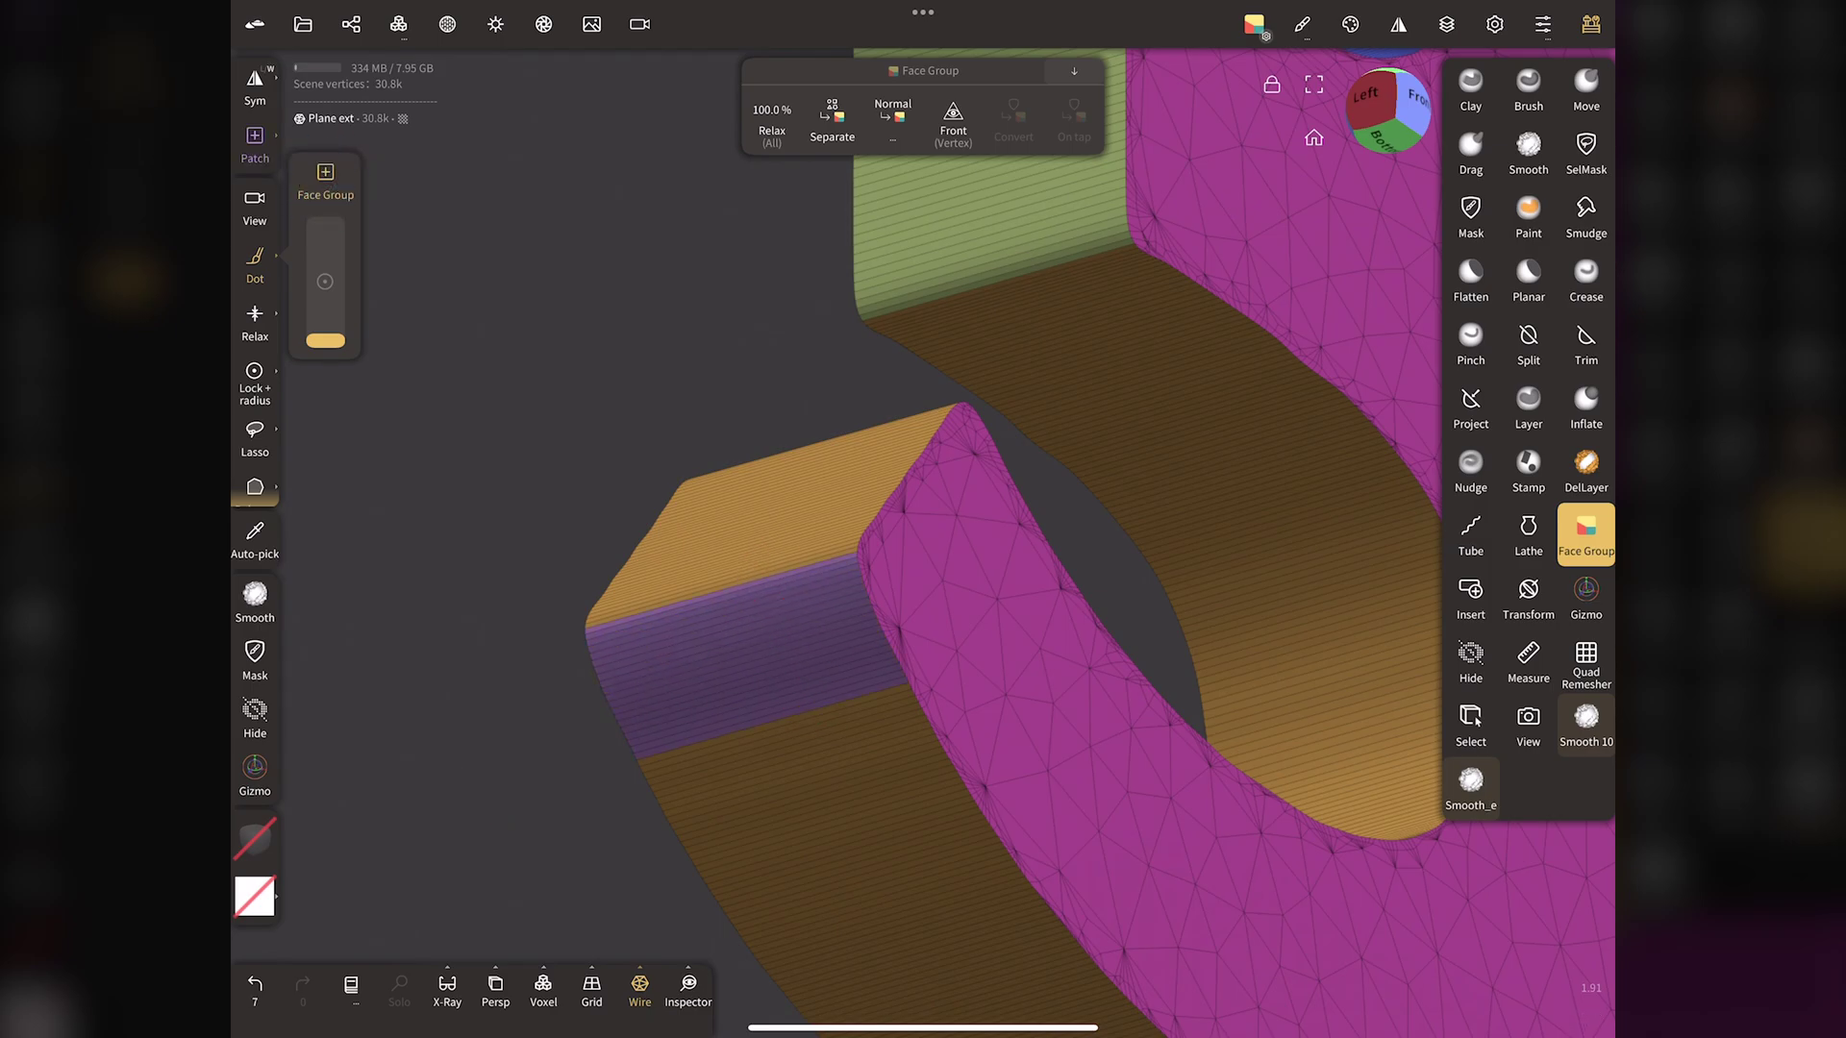
# Paint the grey-blue strip green, merge the teal strip into pink, and add the T stem to purple
pyautogui.moveTo(961, 577); pyautogui.dragTo(1095, 335)
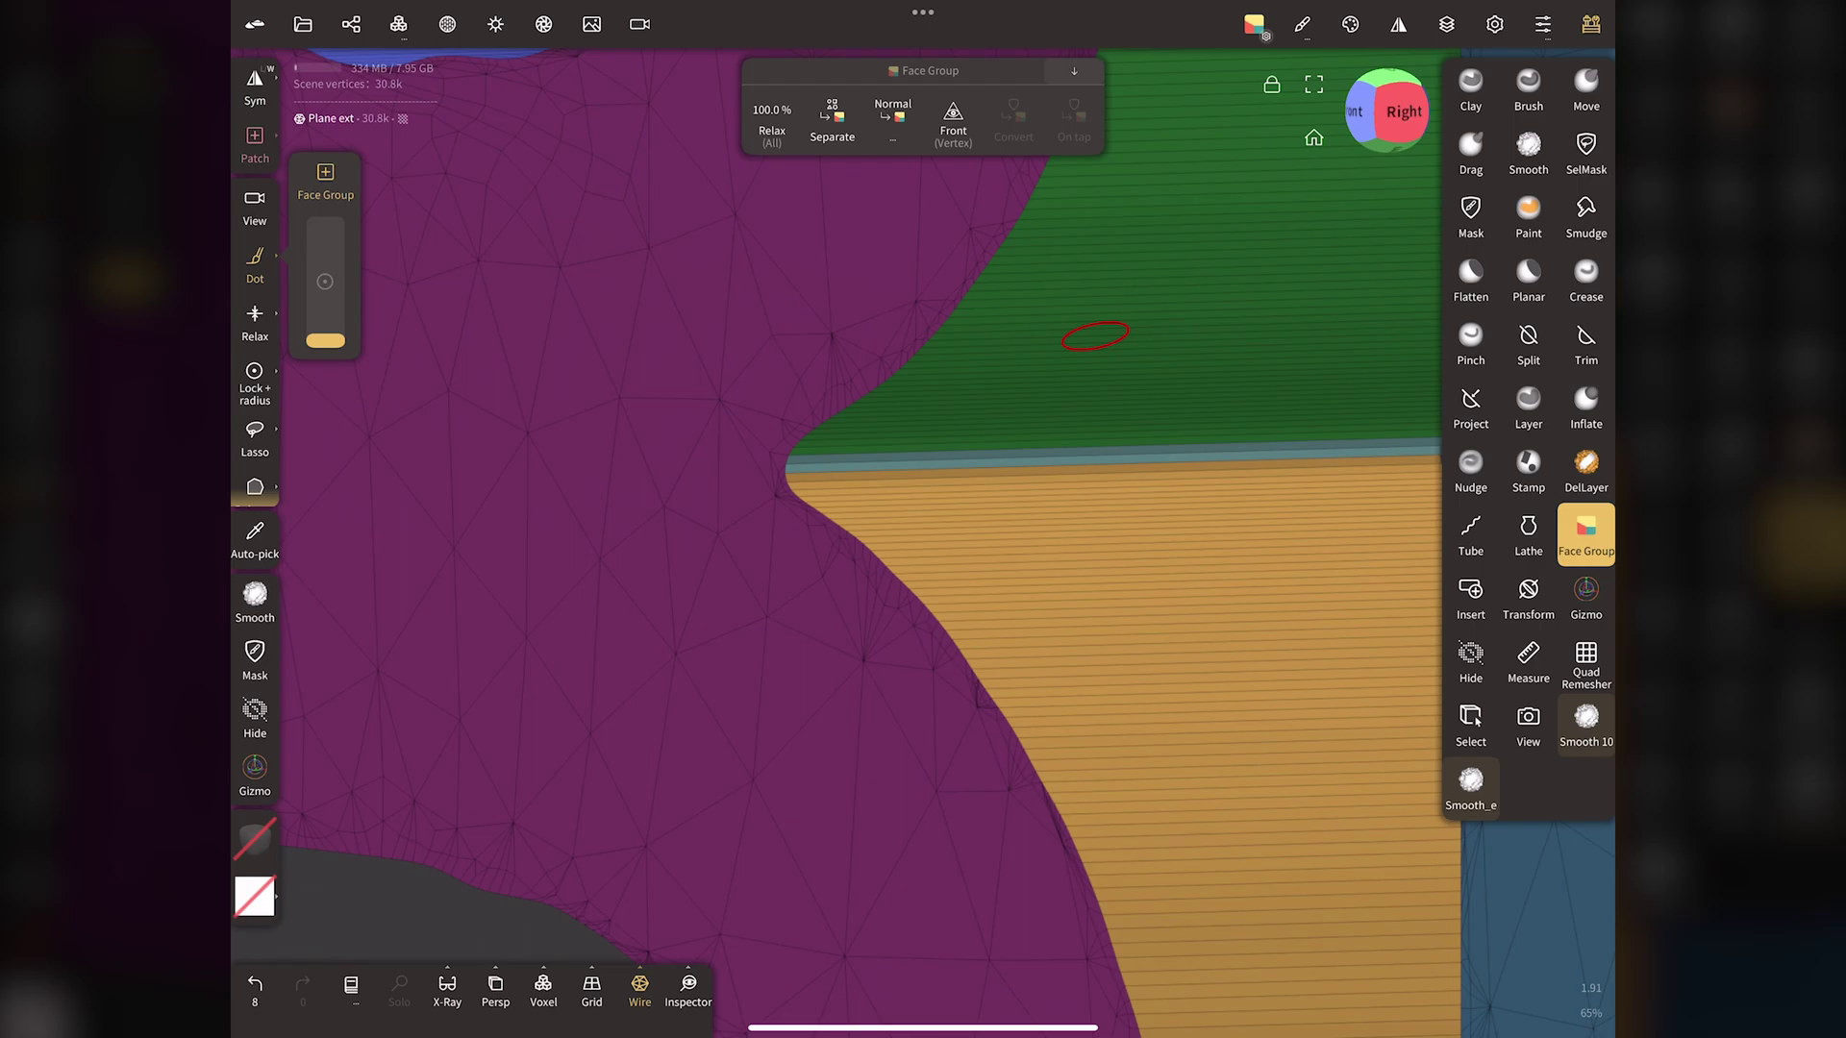
pyautogui.click(1095, 335)
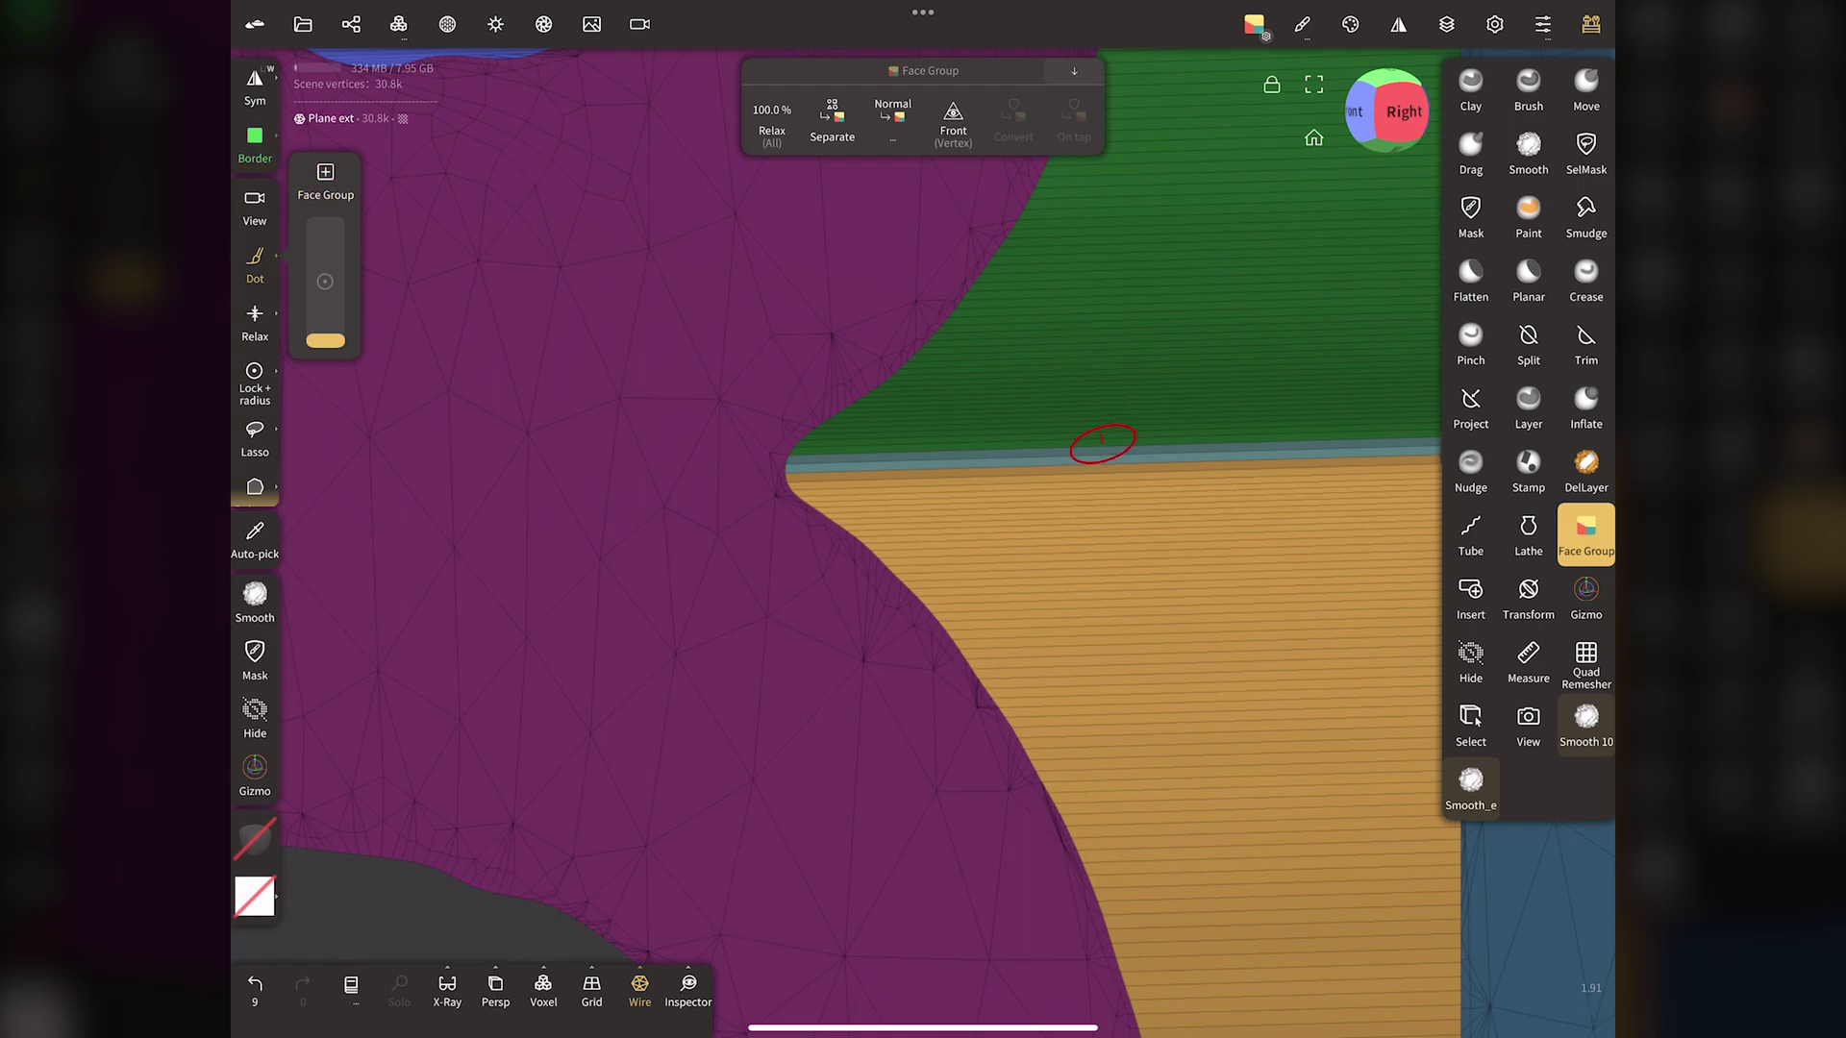
pyautogui.moveTo(1102, 444); pyautogui.dragTo(1112, 457)
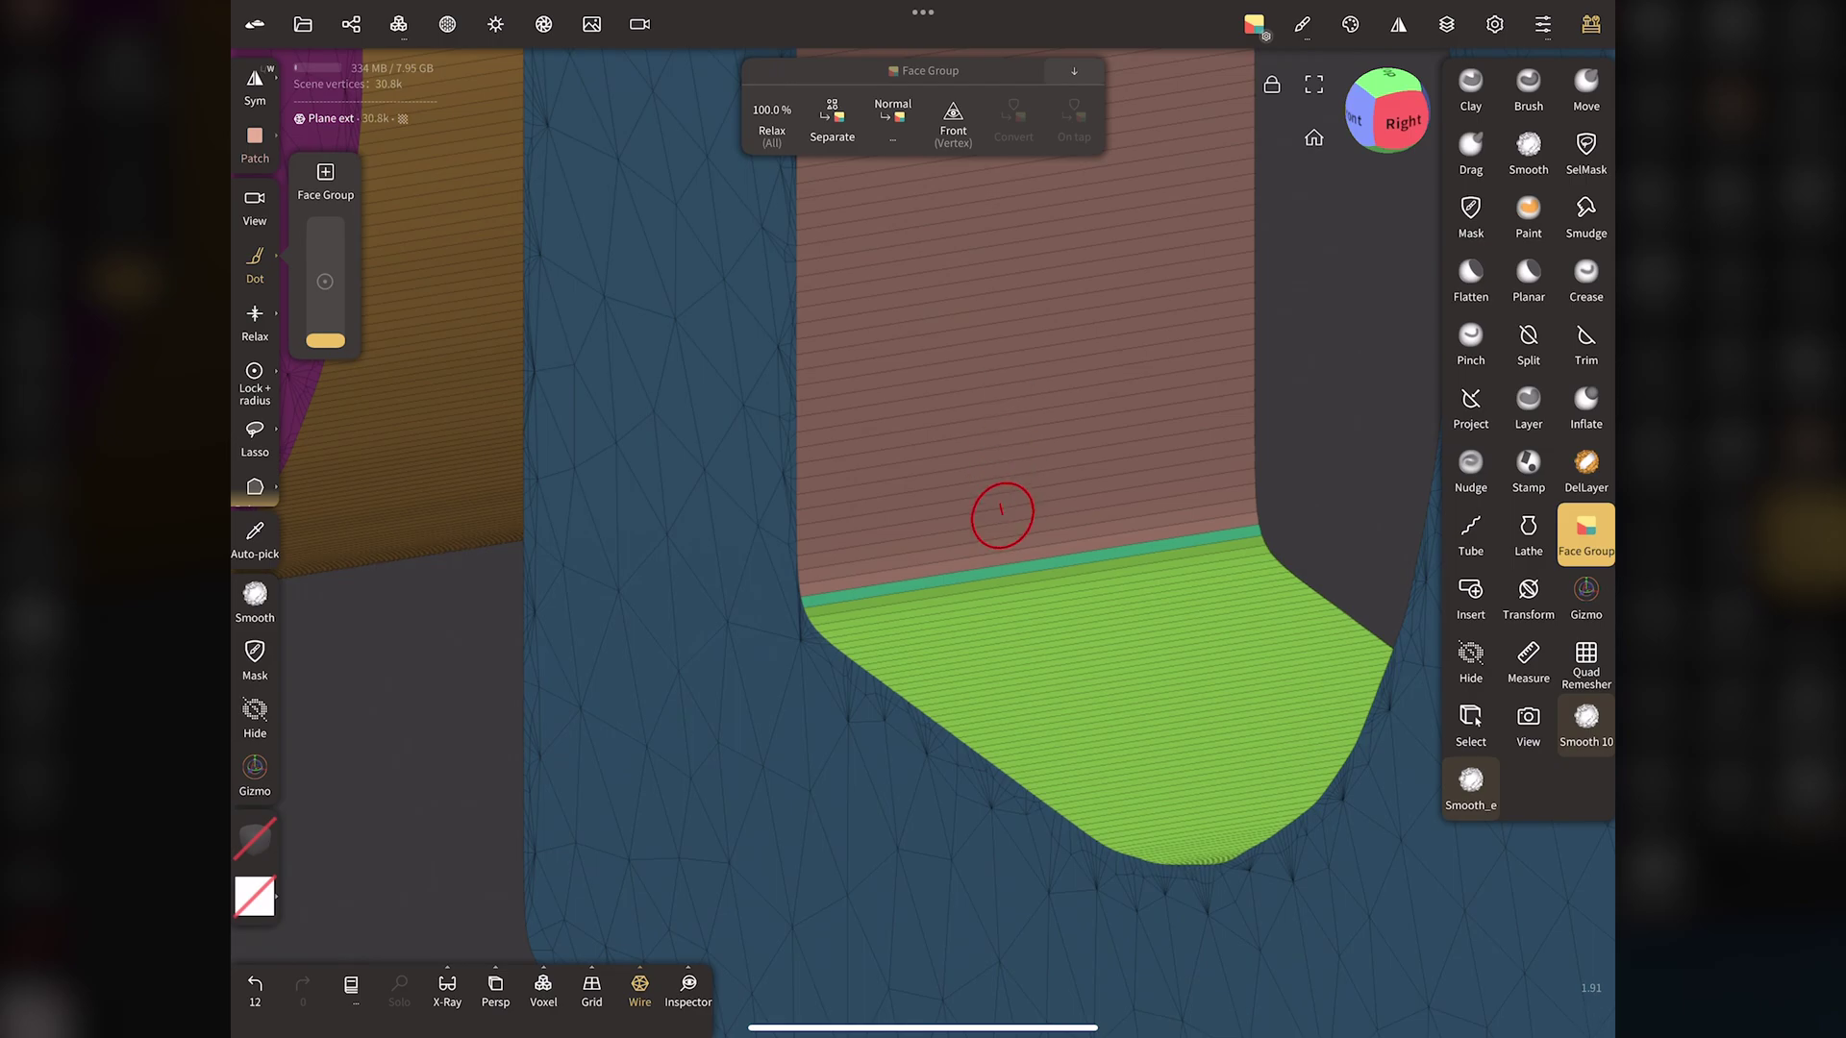
pyautogui.moveTo(1004, 452); pyautogui.dragTo(1048, 572)
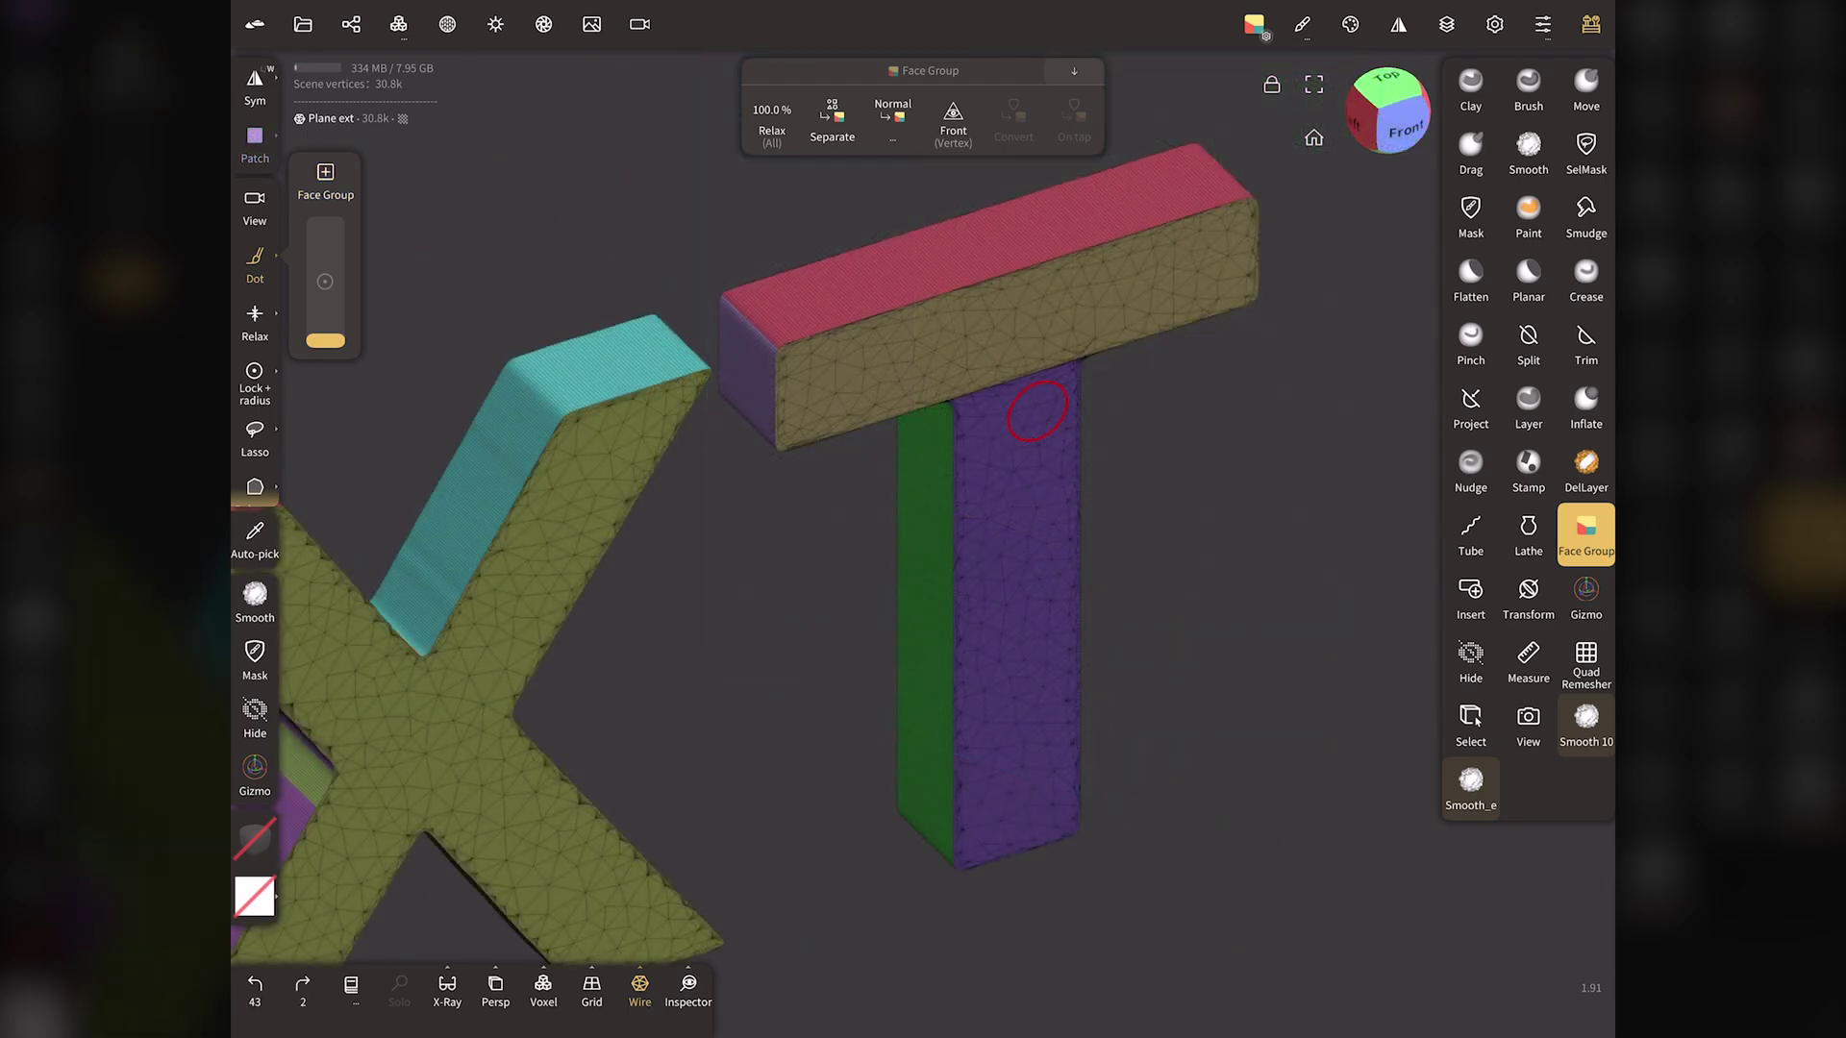
pyautogui.click(1038, 413)
# Add the T crossbar front to the stem's purple group, then reframe and bring up Quad Remesher
pyautogui.click(1064, 356)
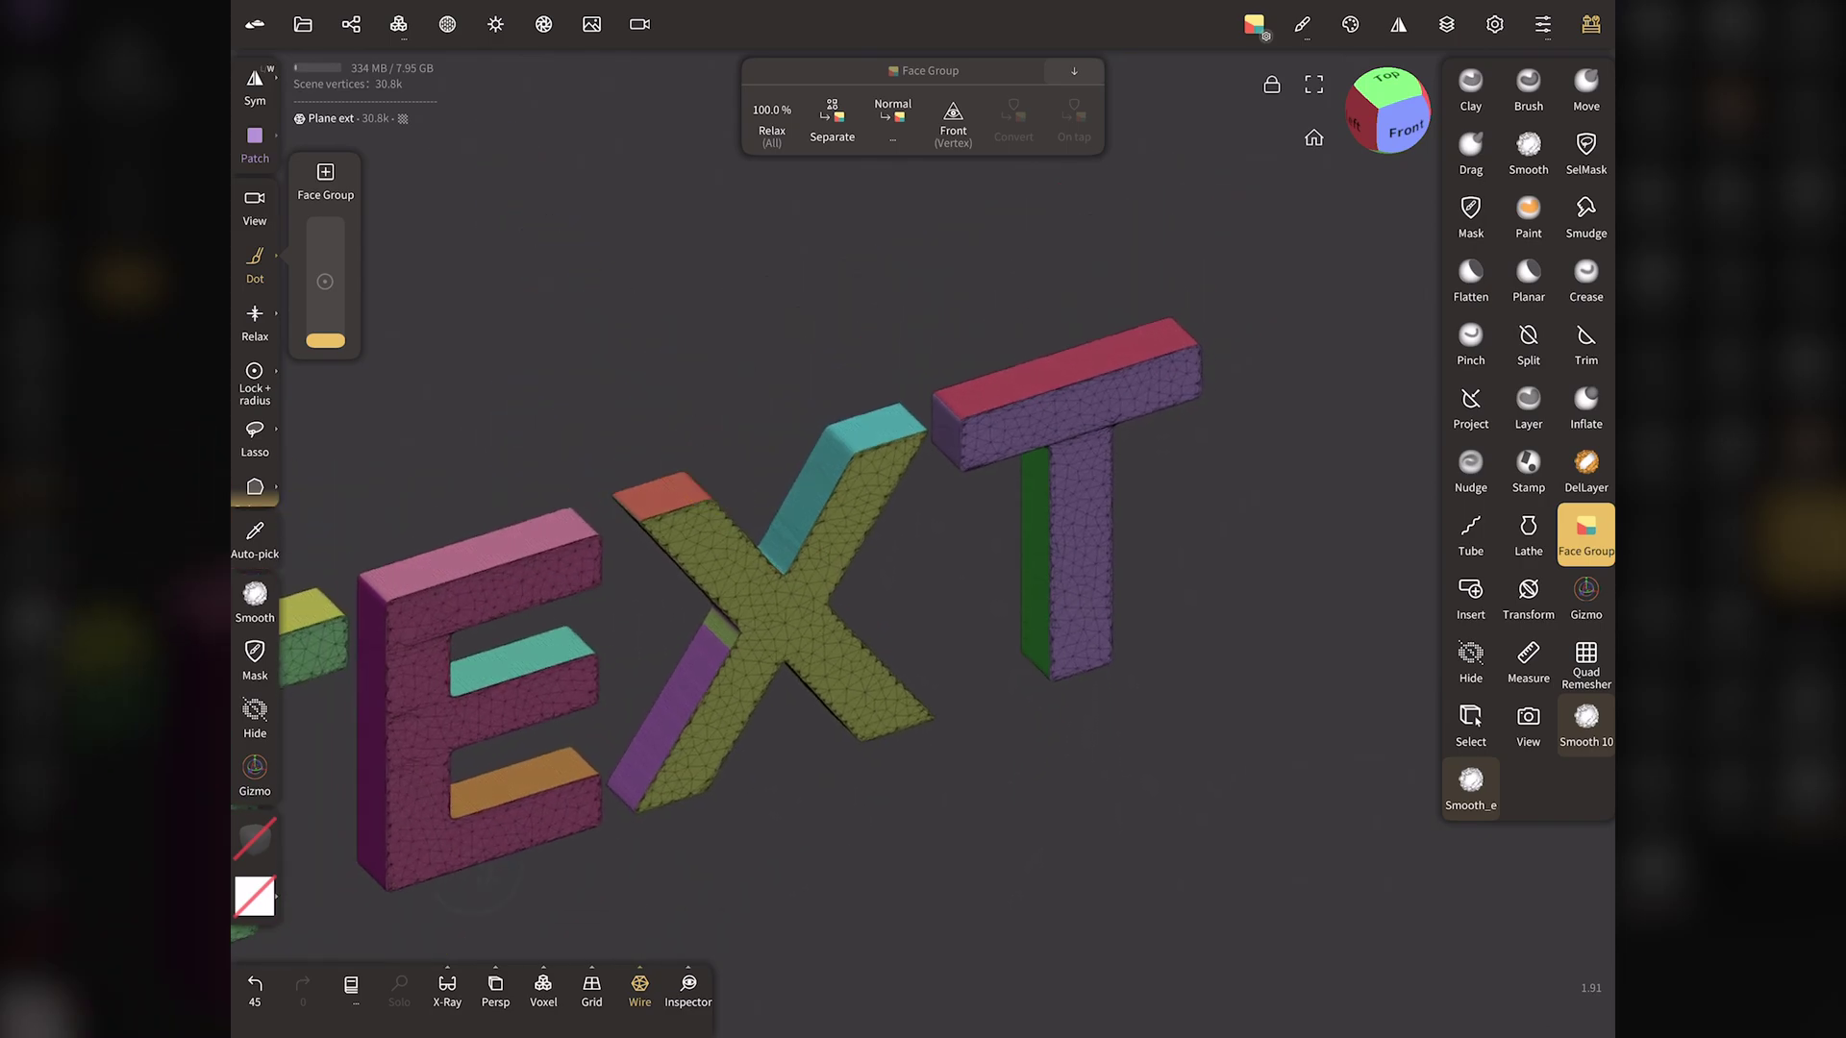
pyautogui.scroll(-5, 703, 444)
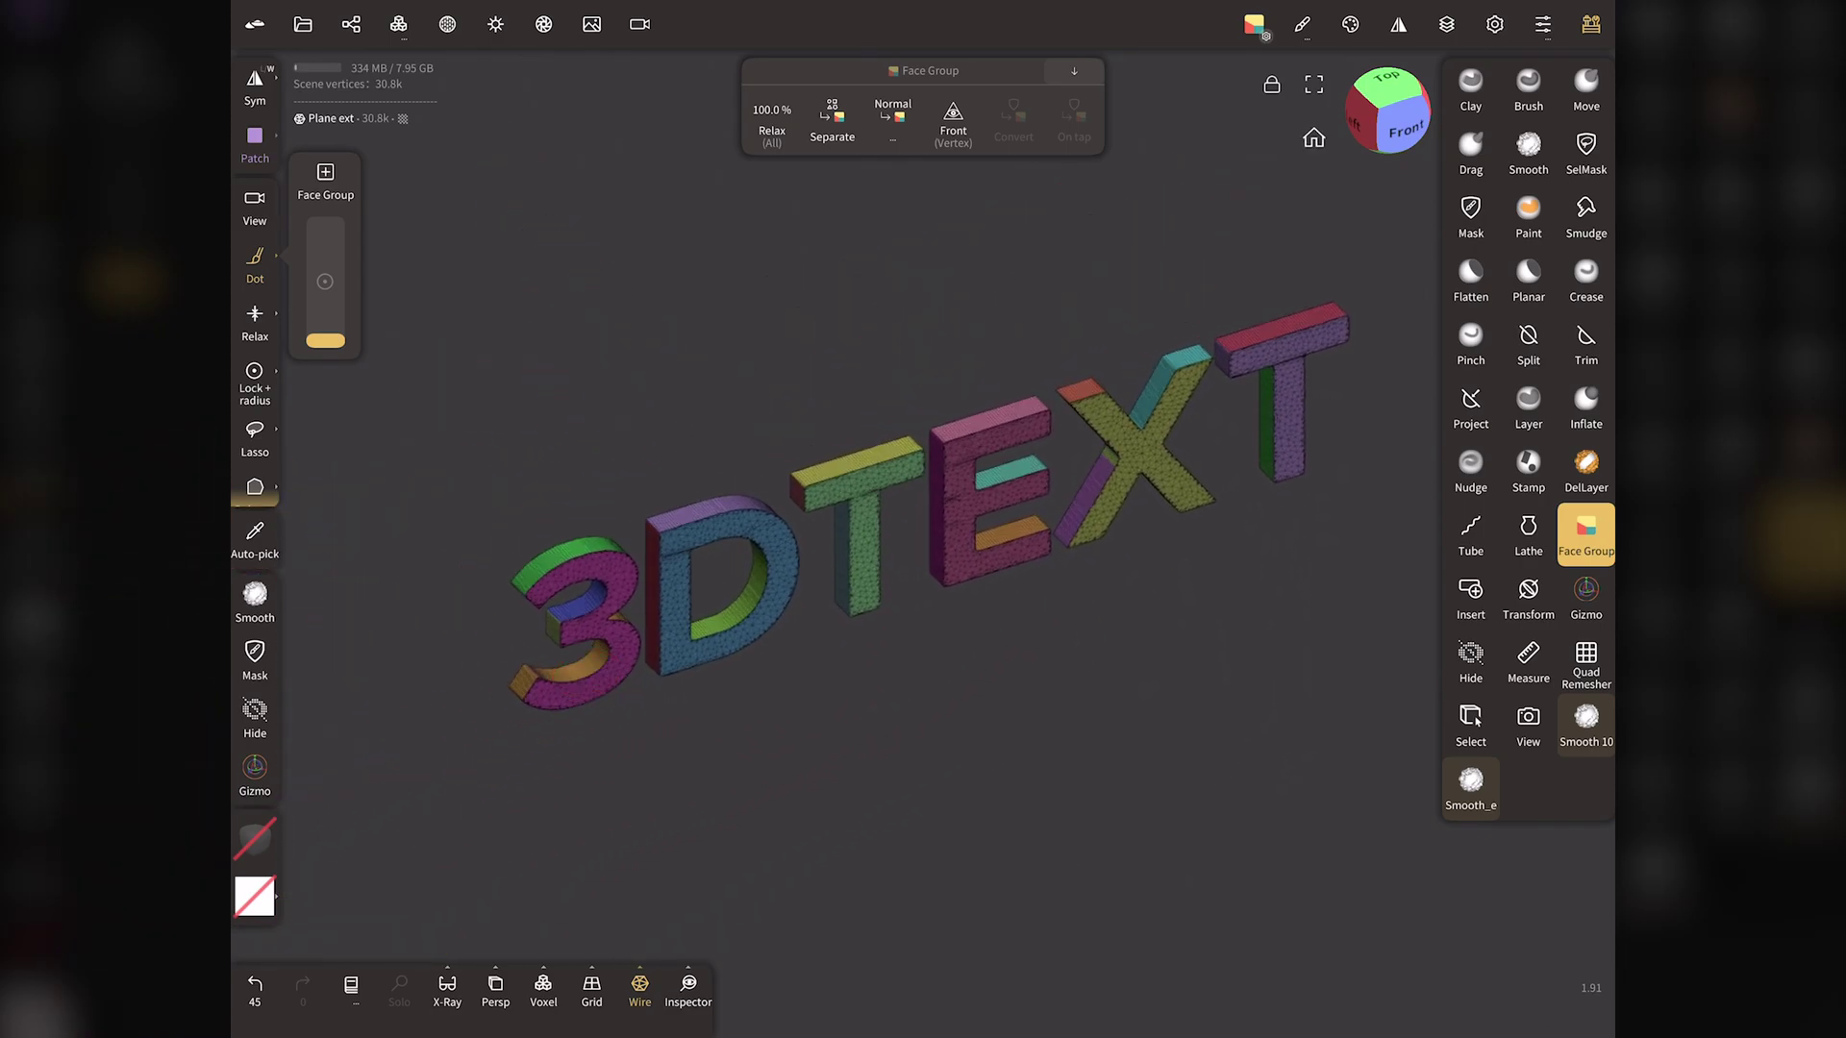
pyautogui.scroll(3, 512, 599)
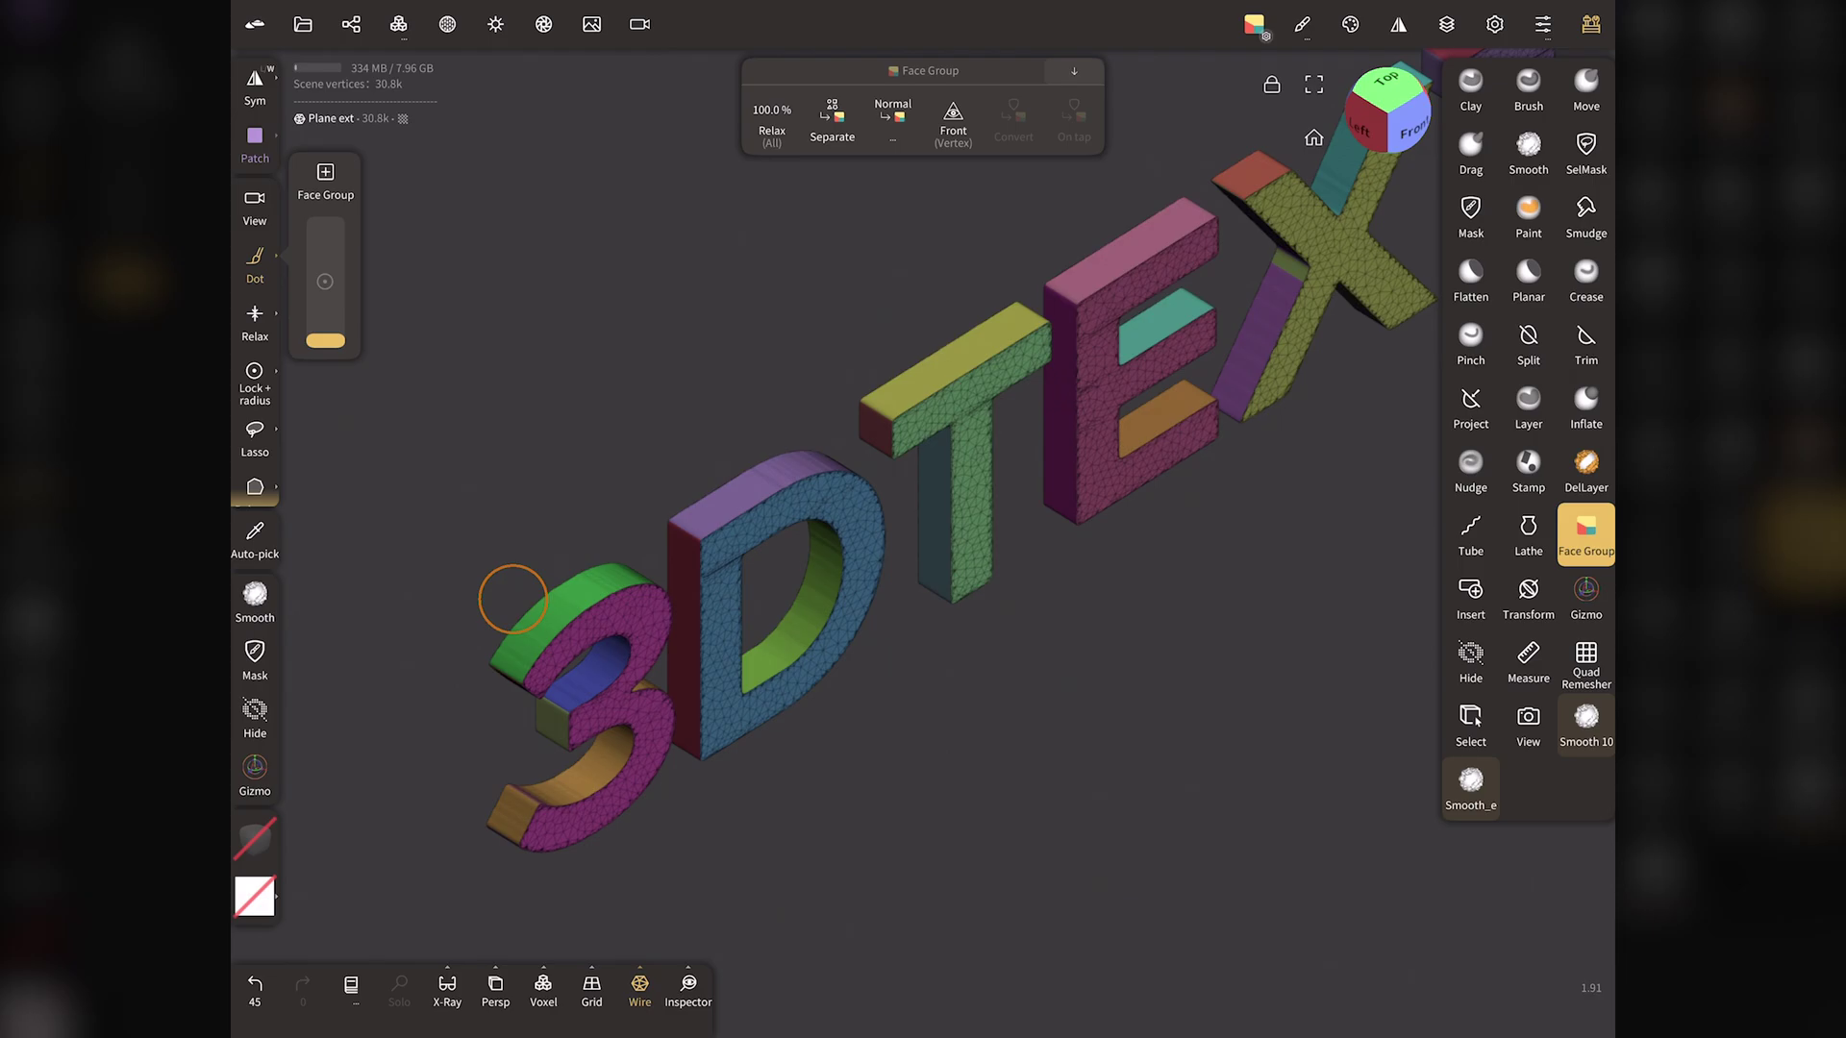
pyautogui.click(1587, 664)
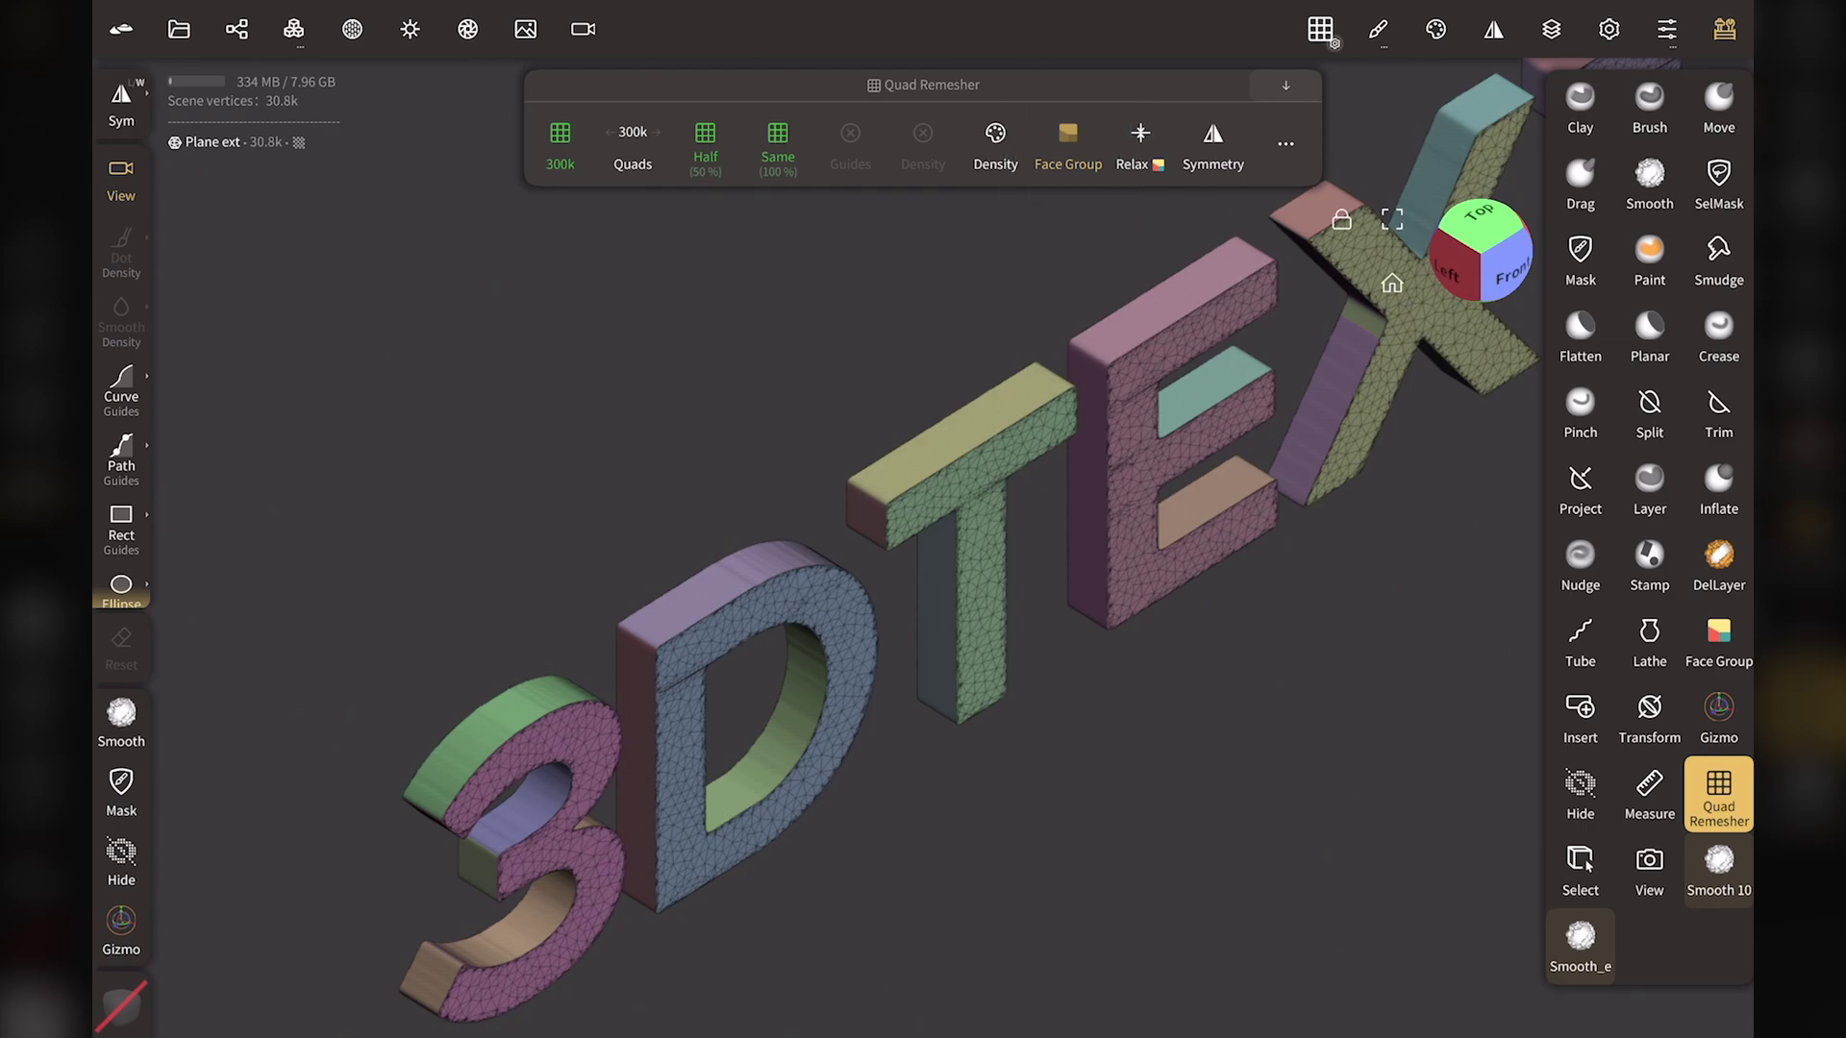
# Set symmetry to plane Y with Local method, then review and close the Quad Remesher settings
pyautogui.click(1214, 144)
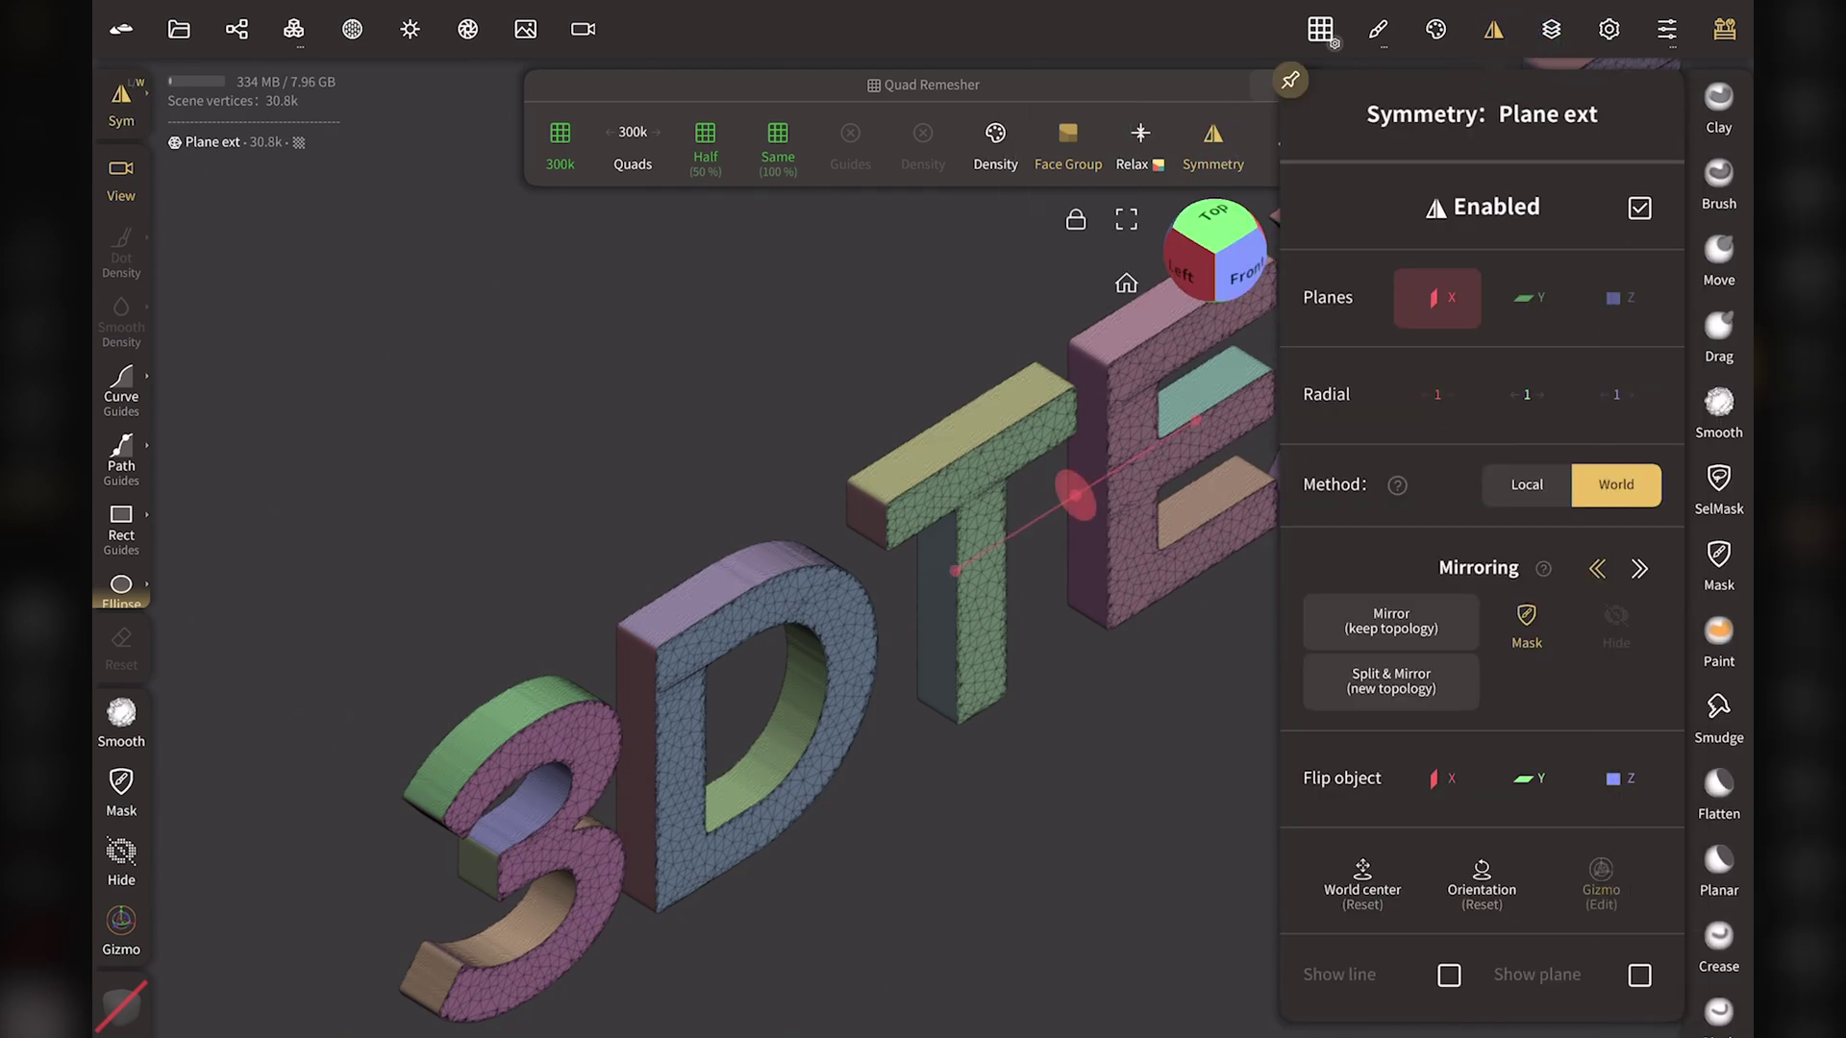
pyautogui.click(1527, 298)
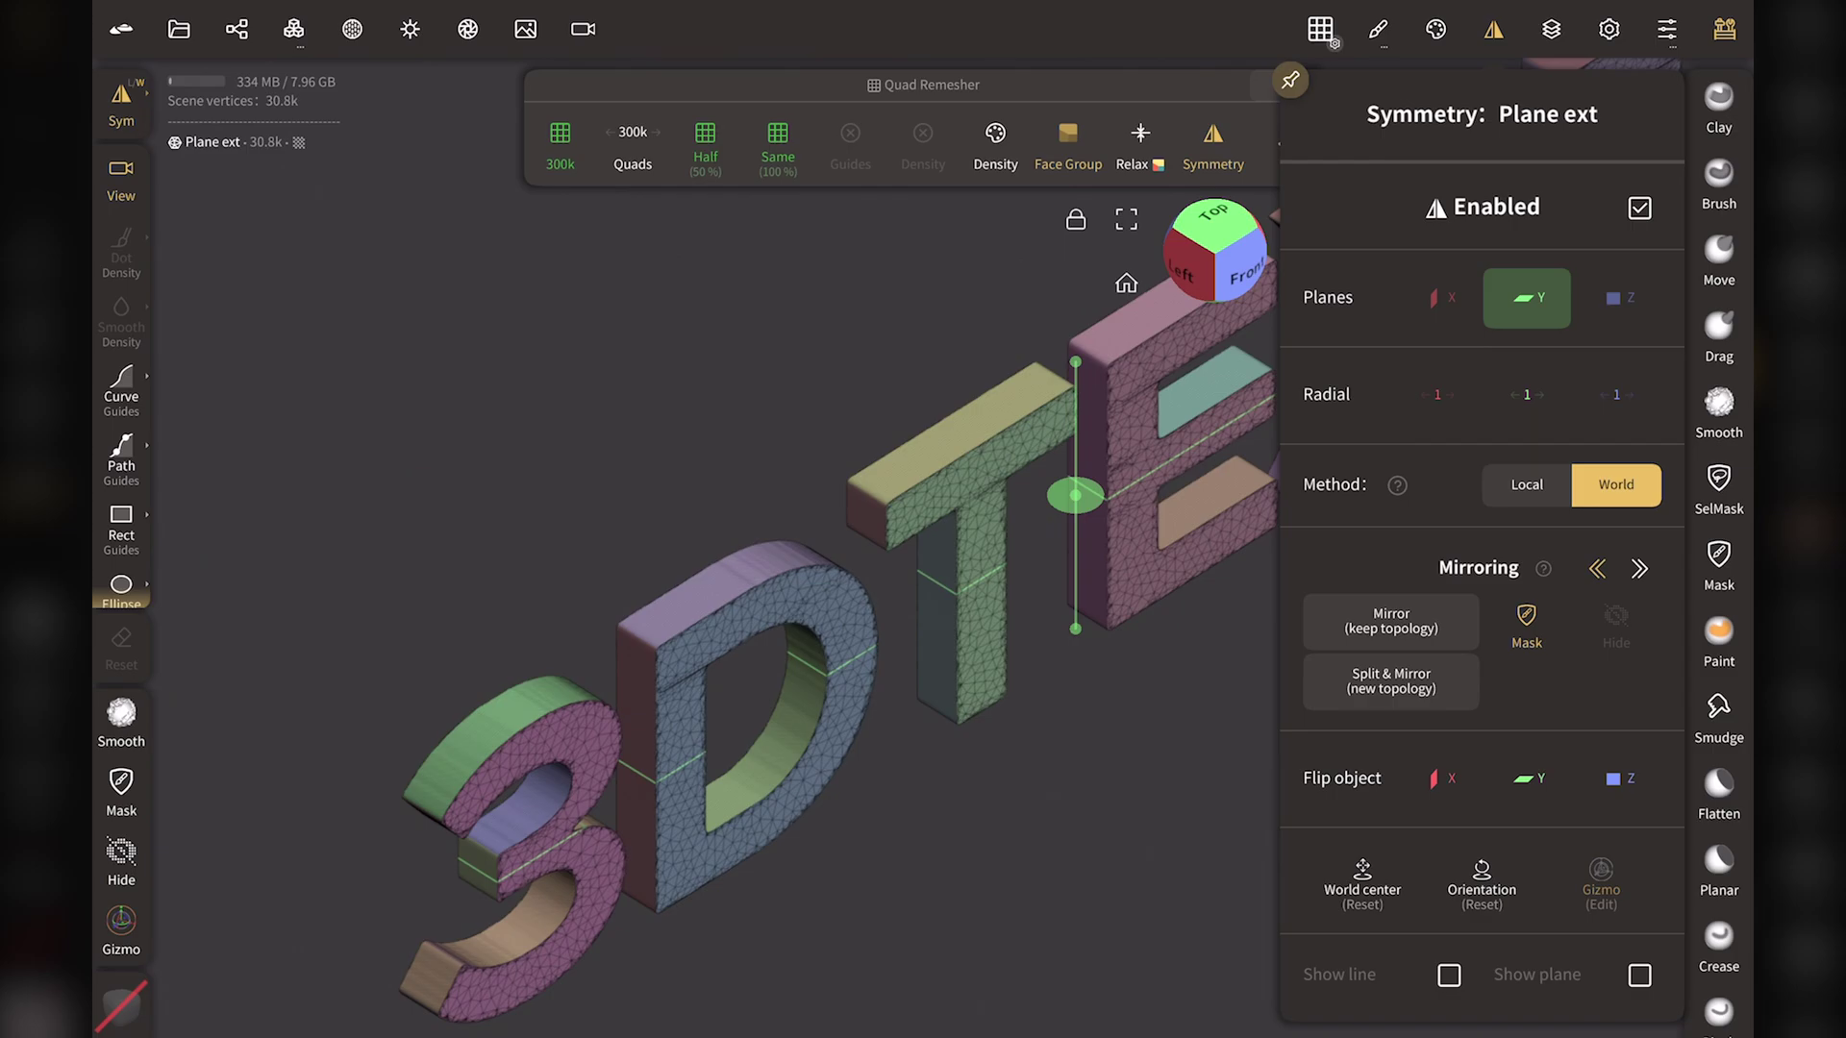
pyautogui.click(1529, 486)
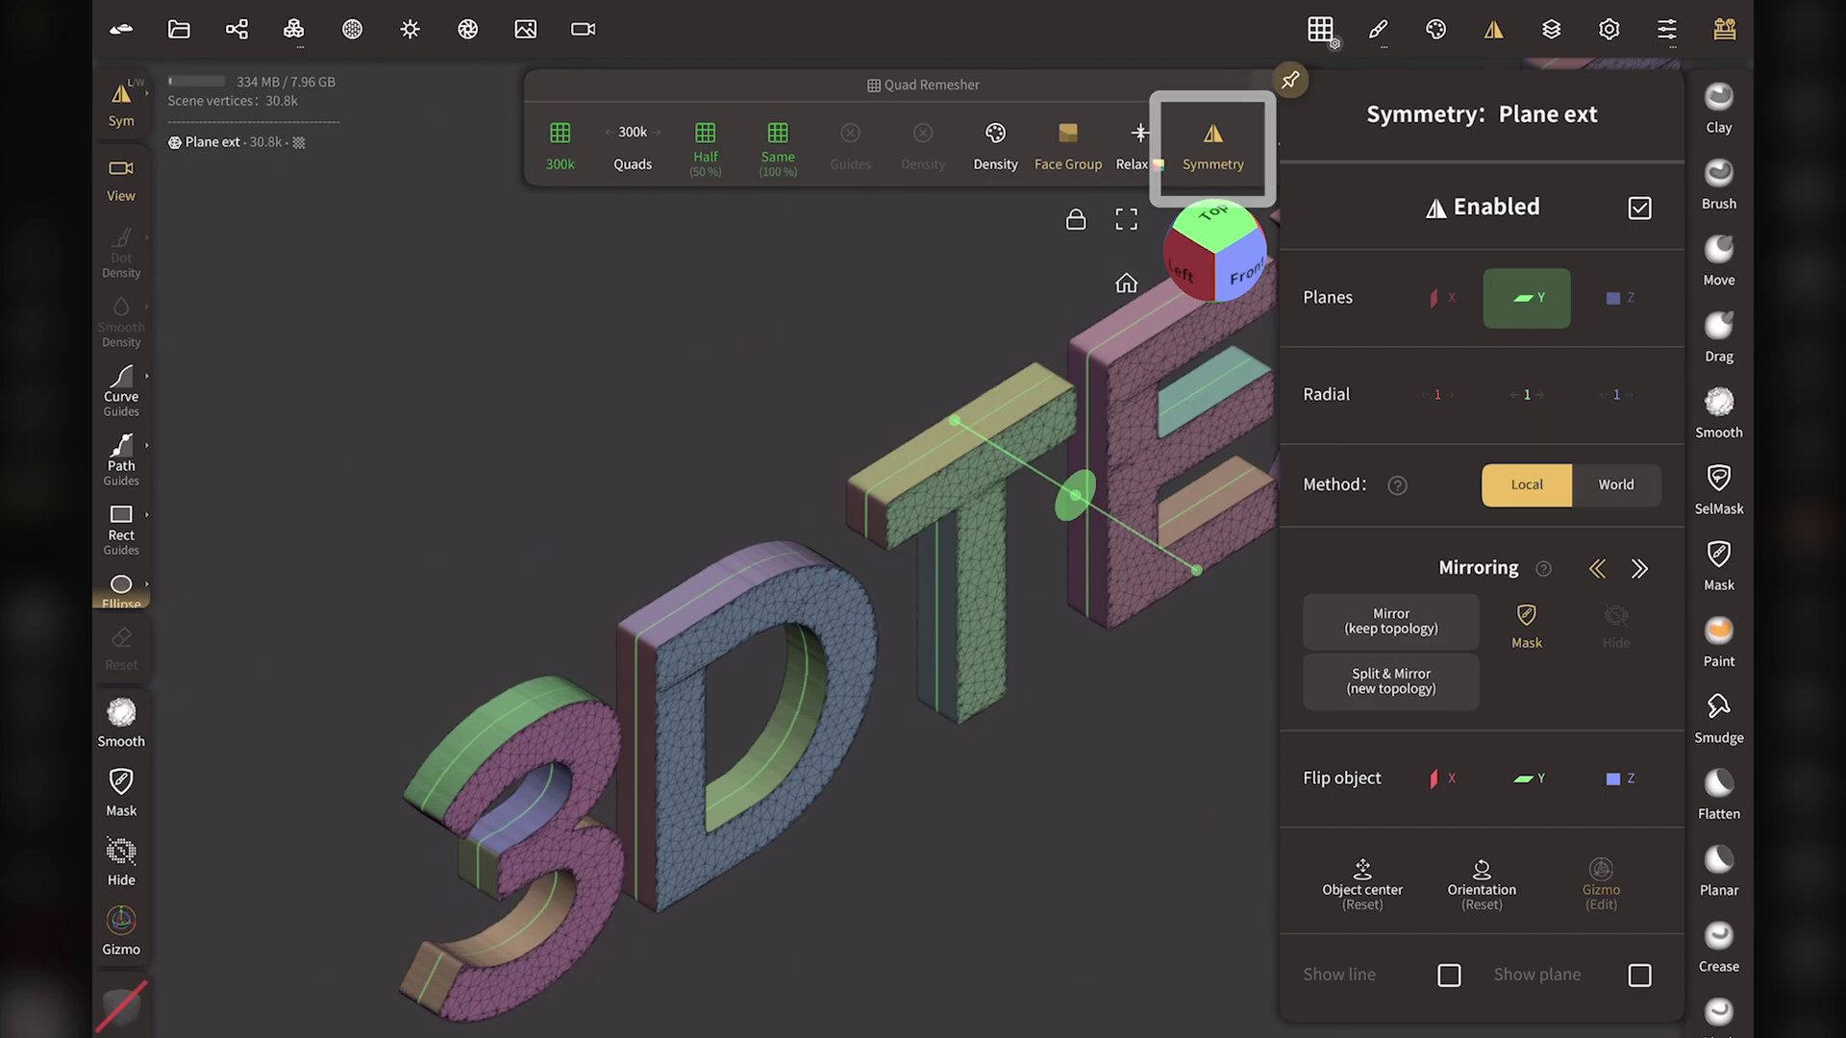
pyautogui.click(1494, 29)
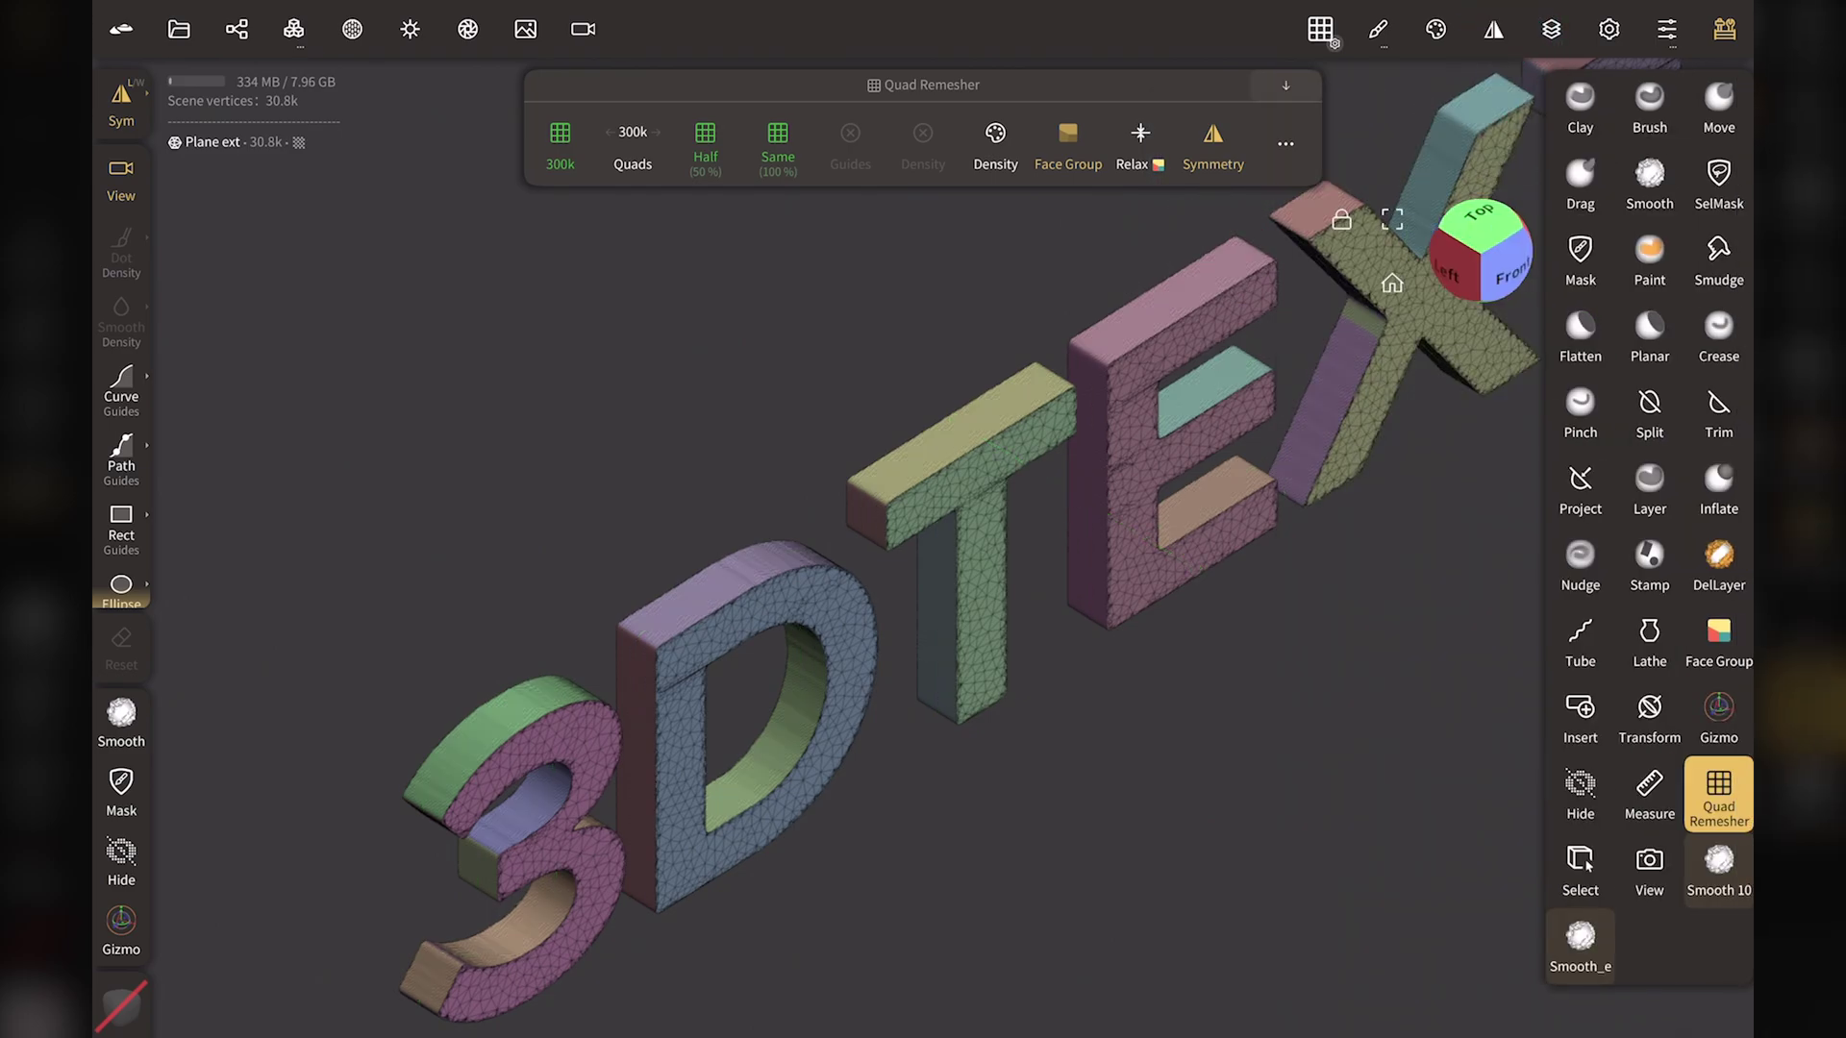
pyautogui.click(1286, 144)
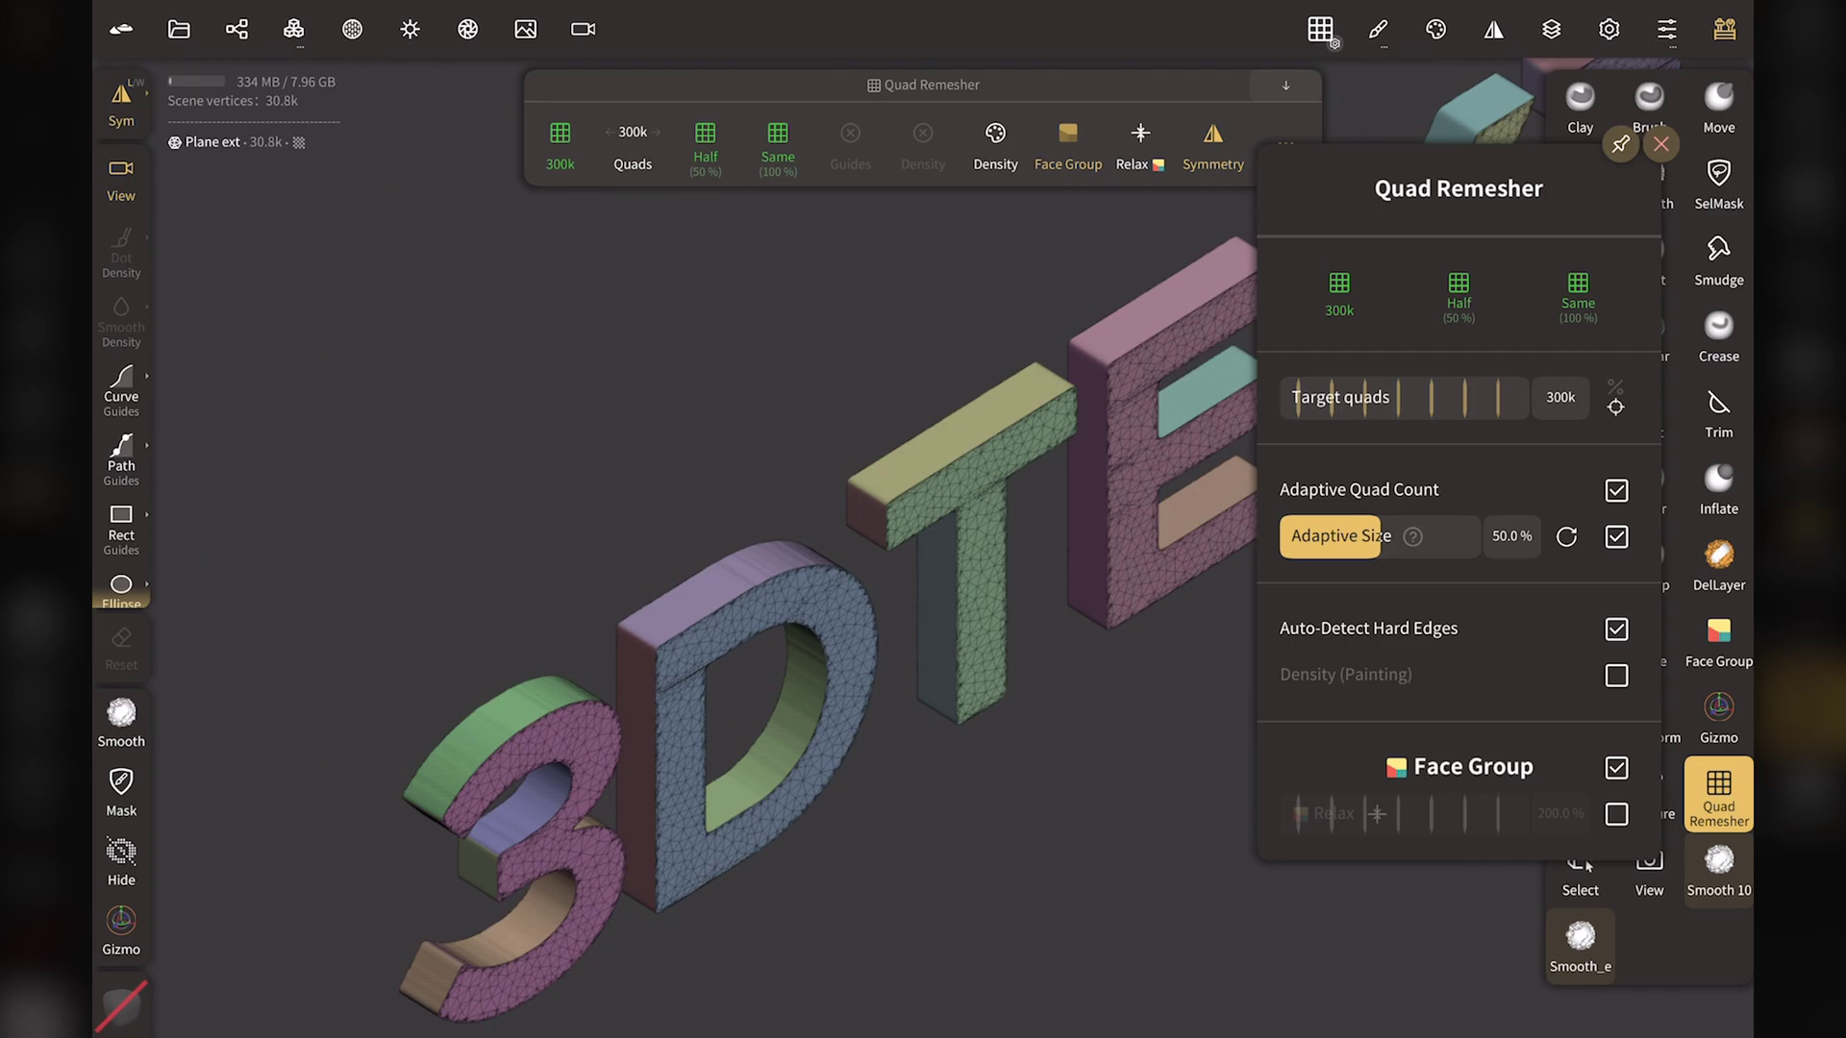
pyautogui.click(1660, 143)
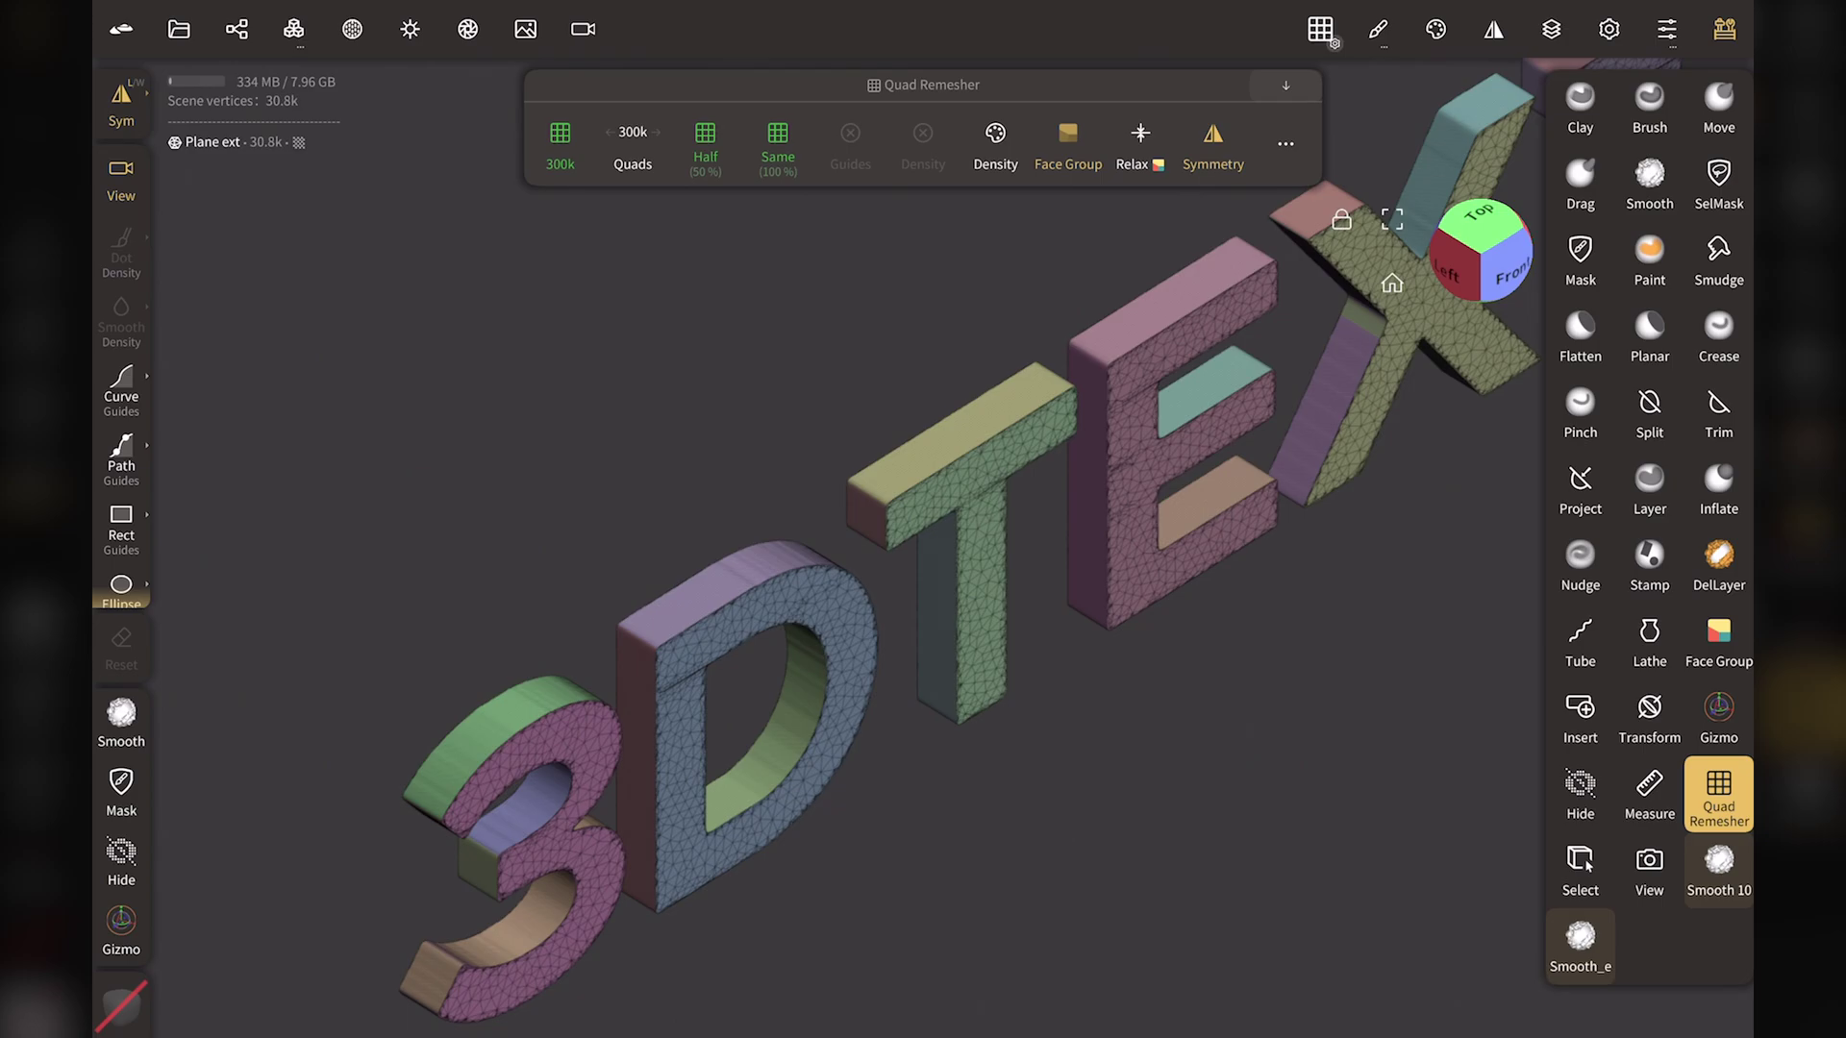
# Run the 300k quad remesh and inspect the result around the 3's lower edge
pyautogui.click(560, 144)
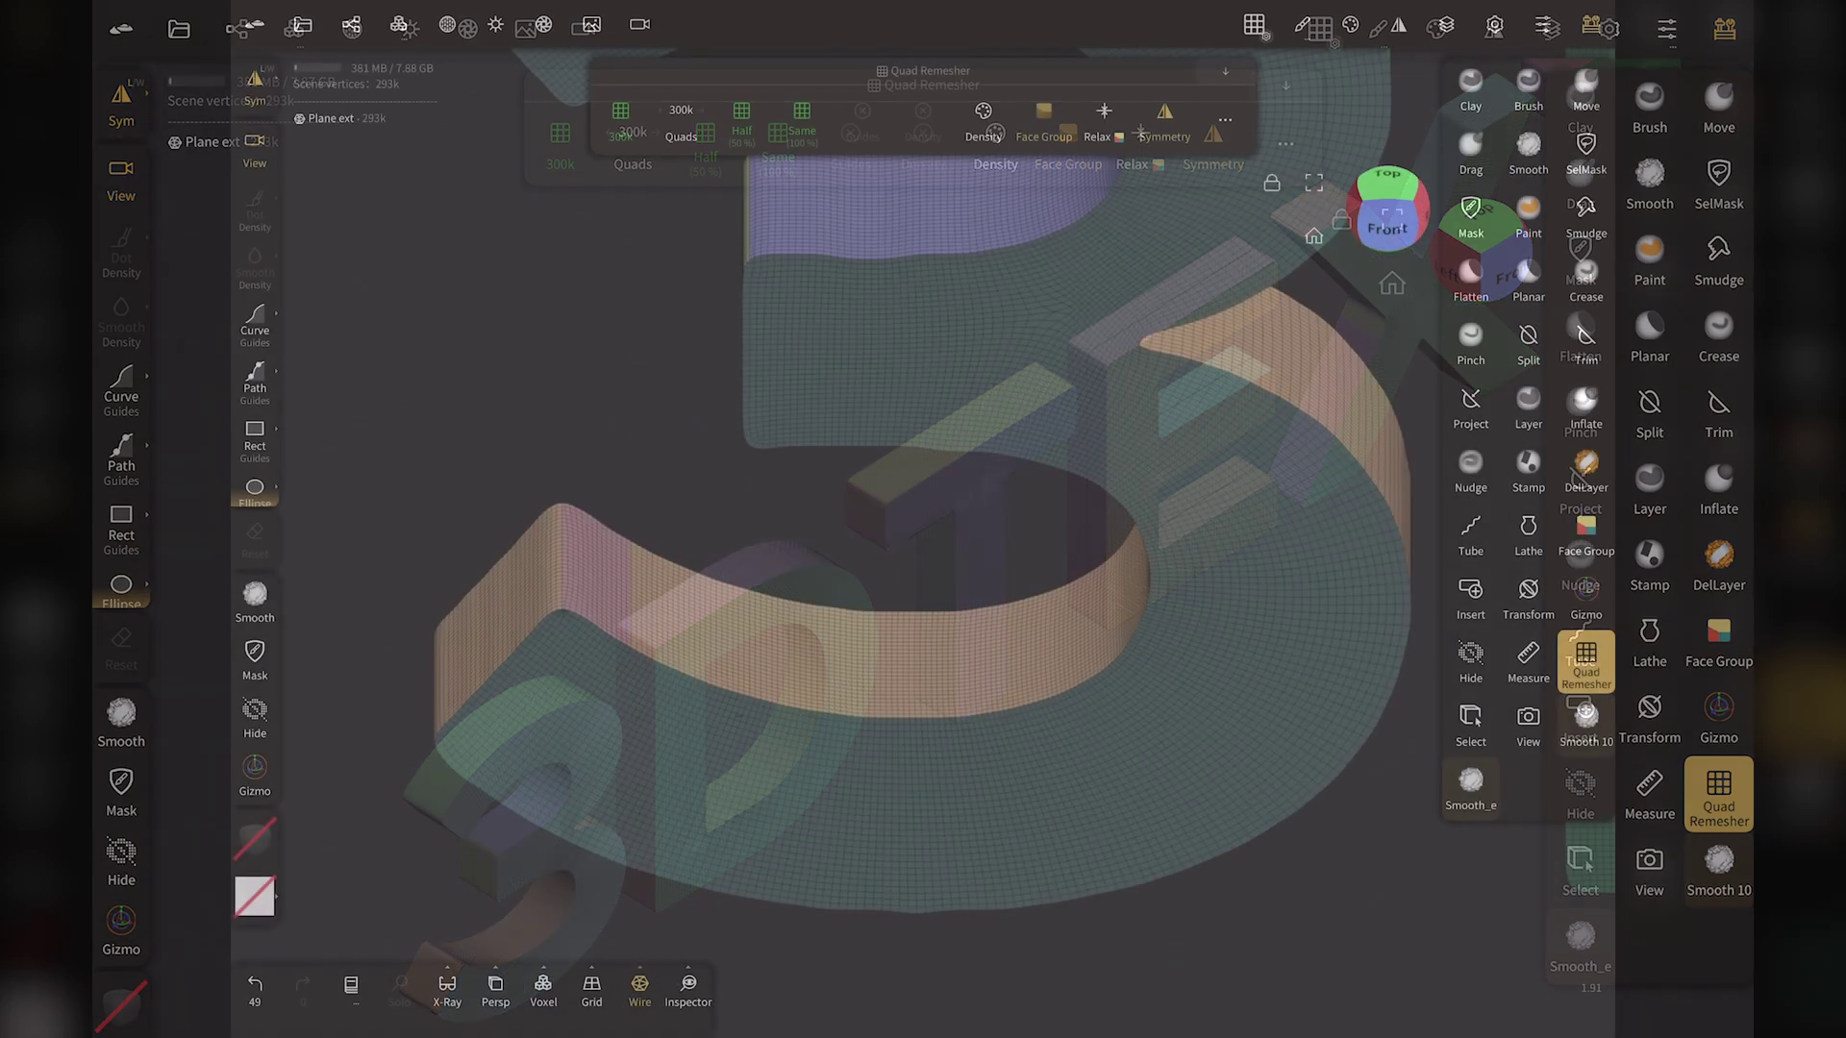
pyautogui.scroll(5, 487, 543)
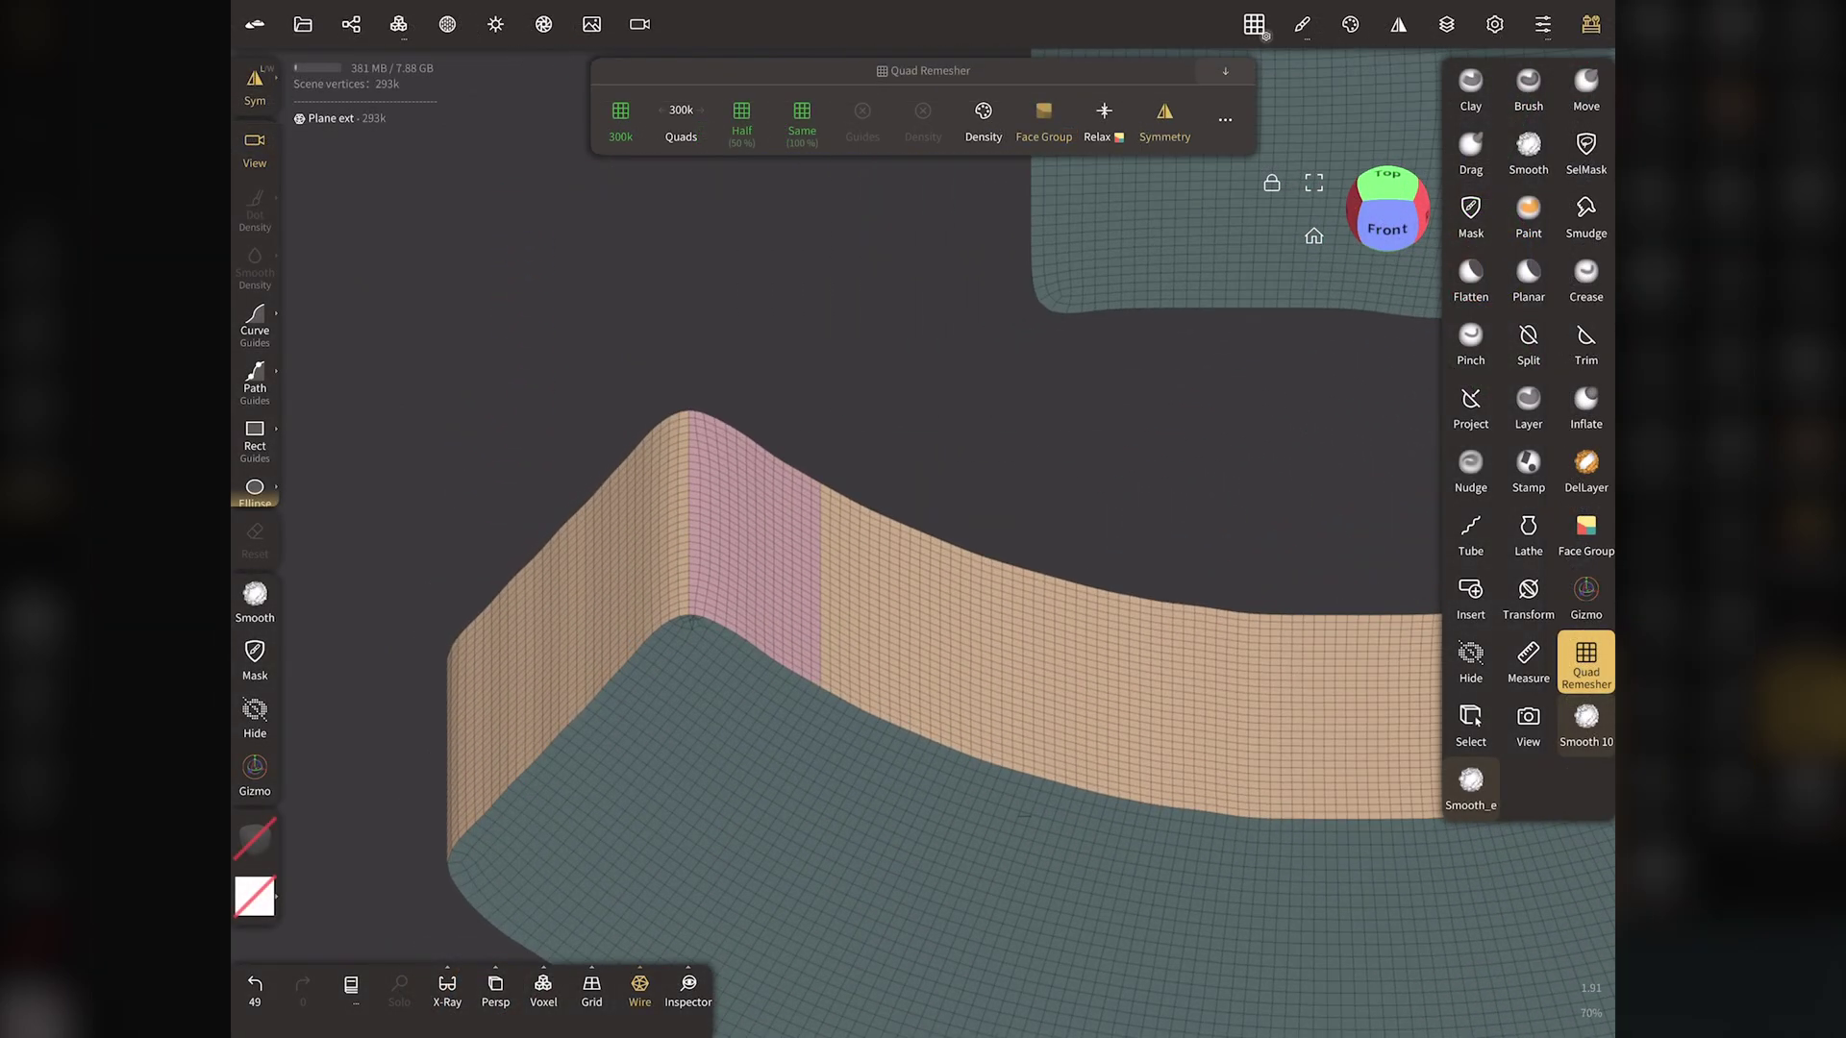
pyautogui.moveTo(1396, 192); pyautogui.dragTo(1407, 165)
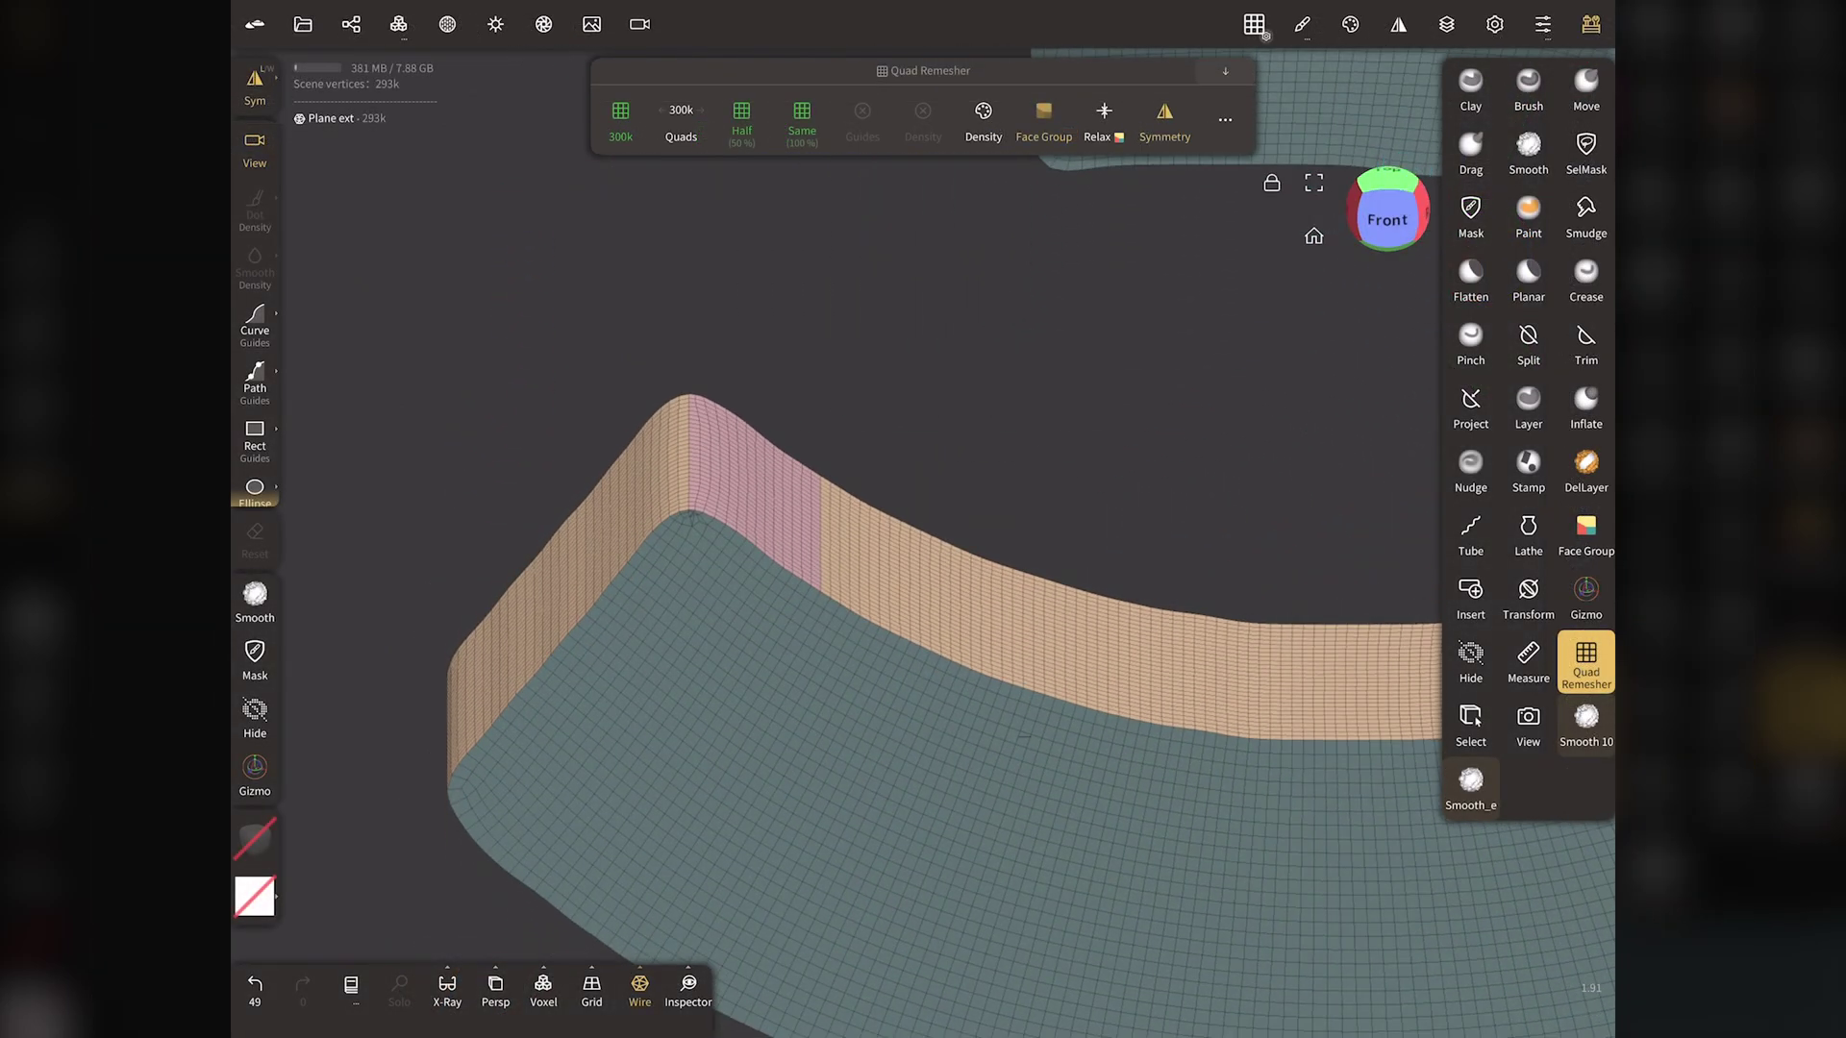
pyautogui.scroll(-3, 492, 539)
pyautogui.scroll(-5, 492, 539)
pyautogui.scroll(-5, 505, 558)
pyautogui.scroll(-3, 505, 558)
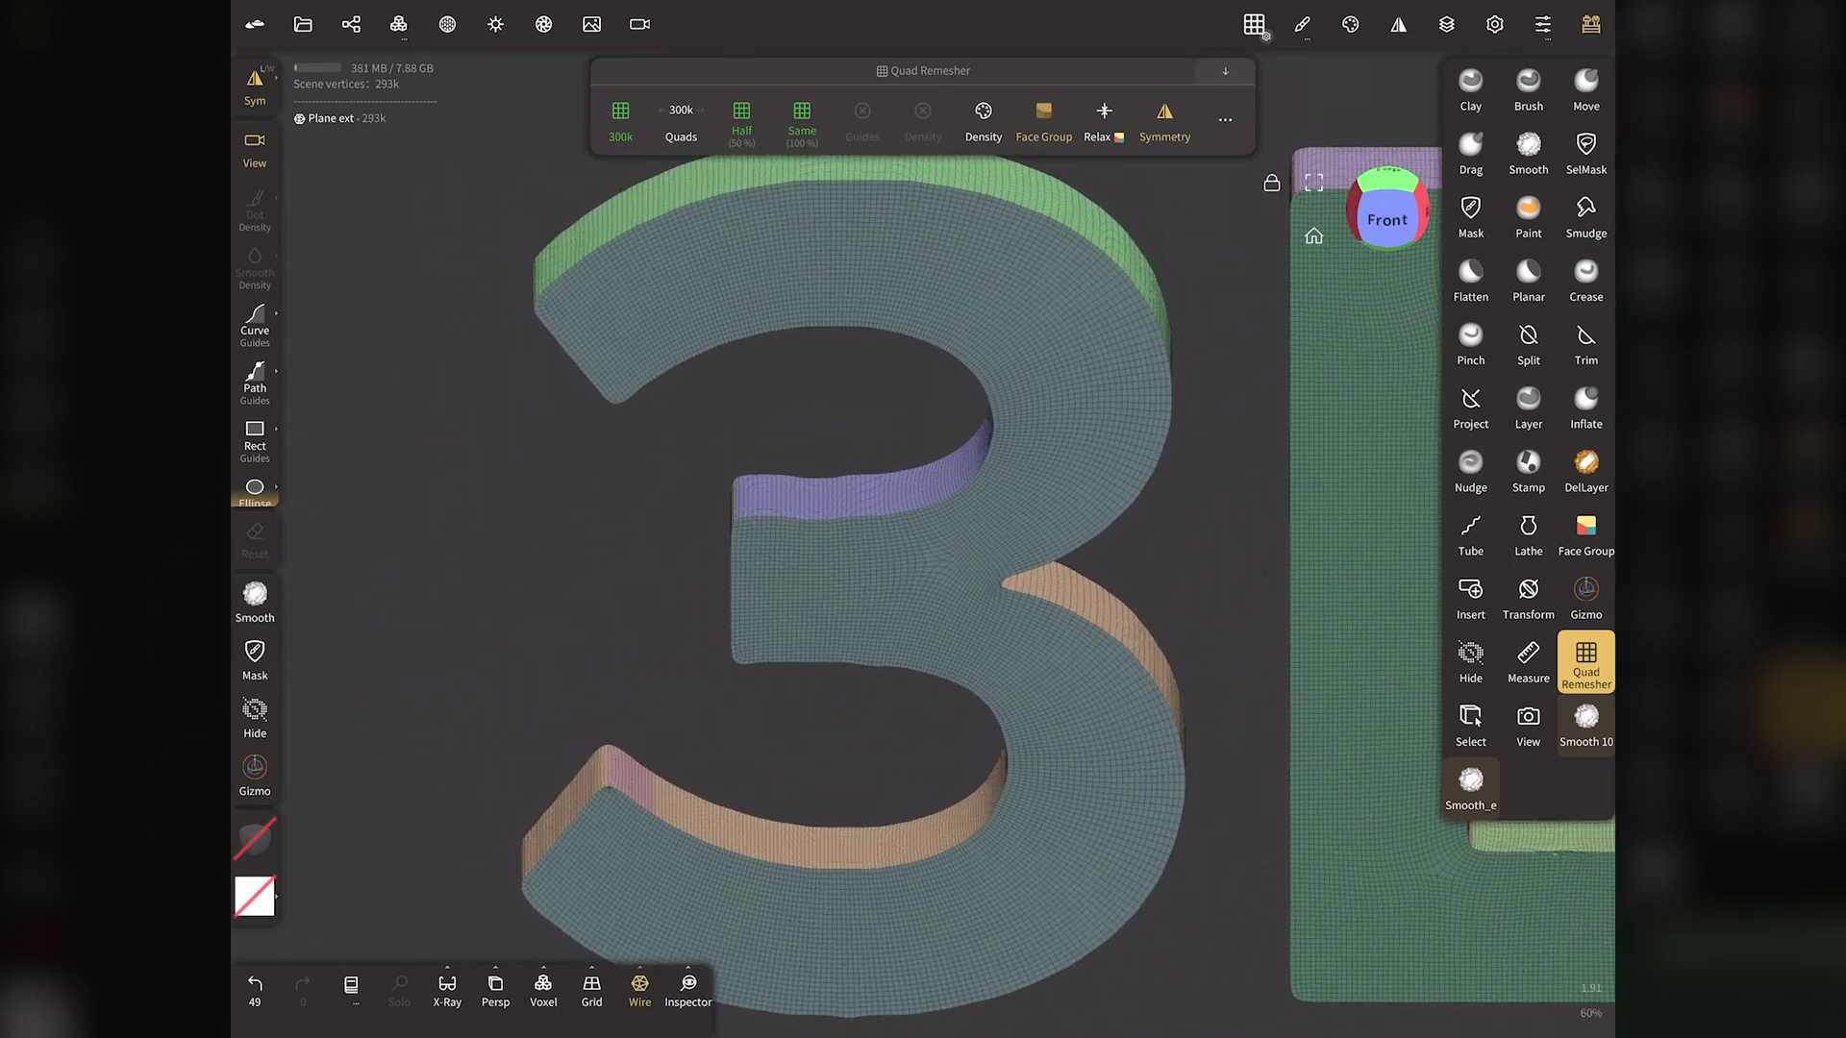
# Orbit and zoom to inspect the quad flow on the D and the E
pyautogui.moveTo(923, 742); pyautogui.dragTo(379, 476, button='middle')
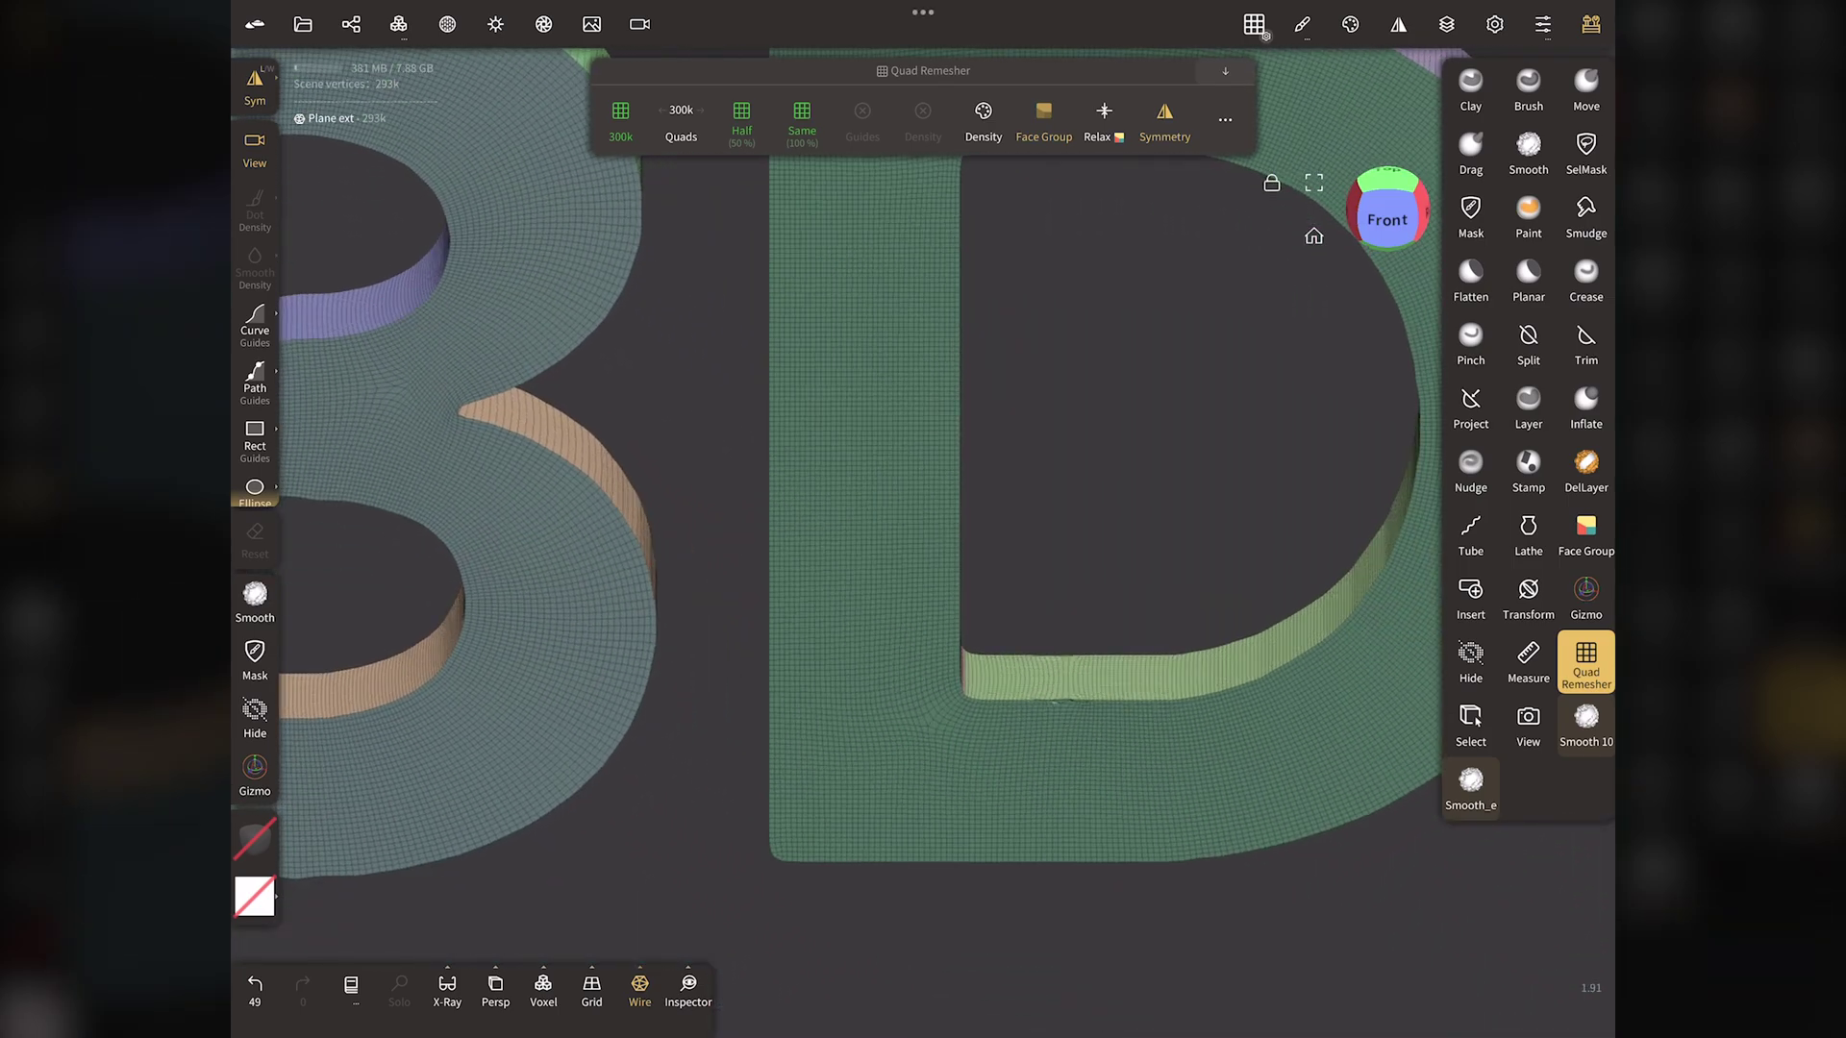
pyautogui.scroll(5, 865, 625)
pyautogui.scroll(5, 591, 562)
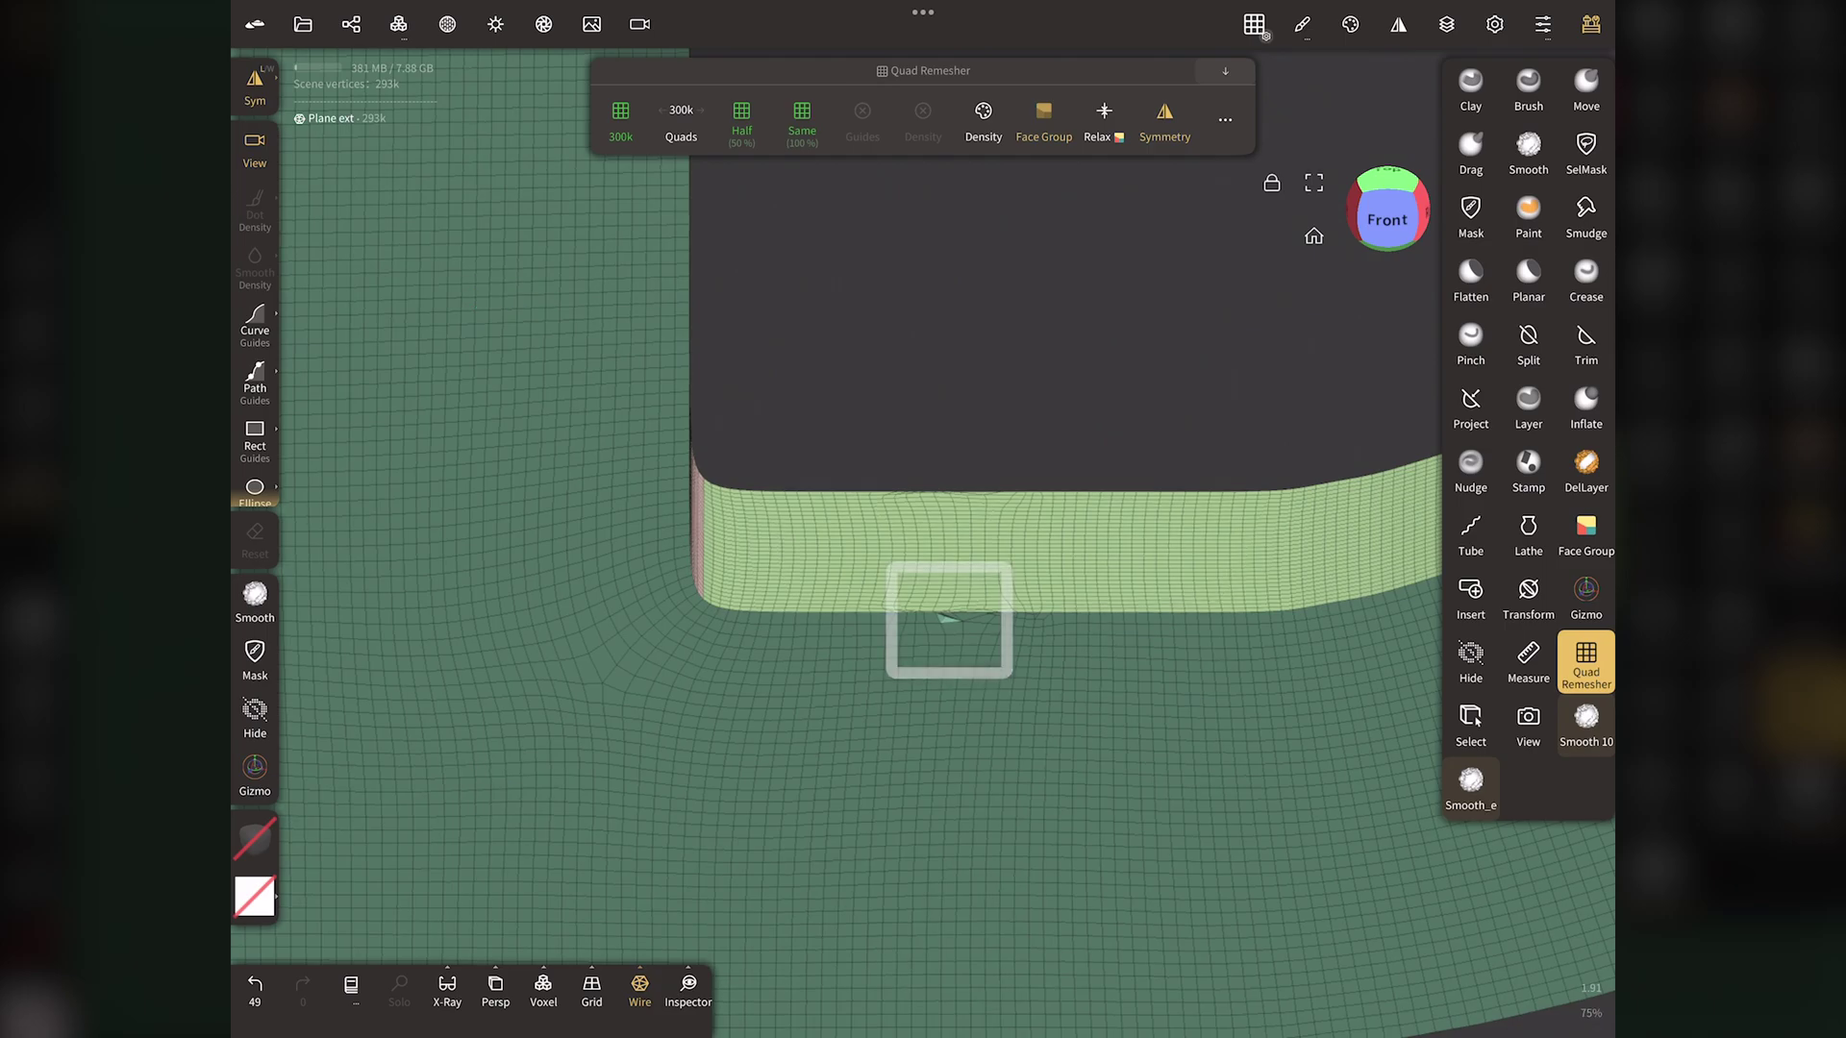
pyautogui.click(949, 616)
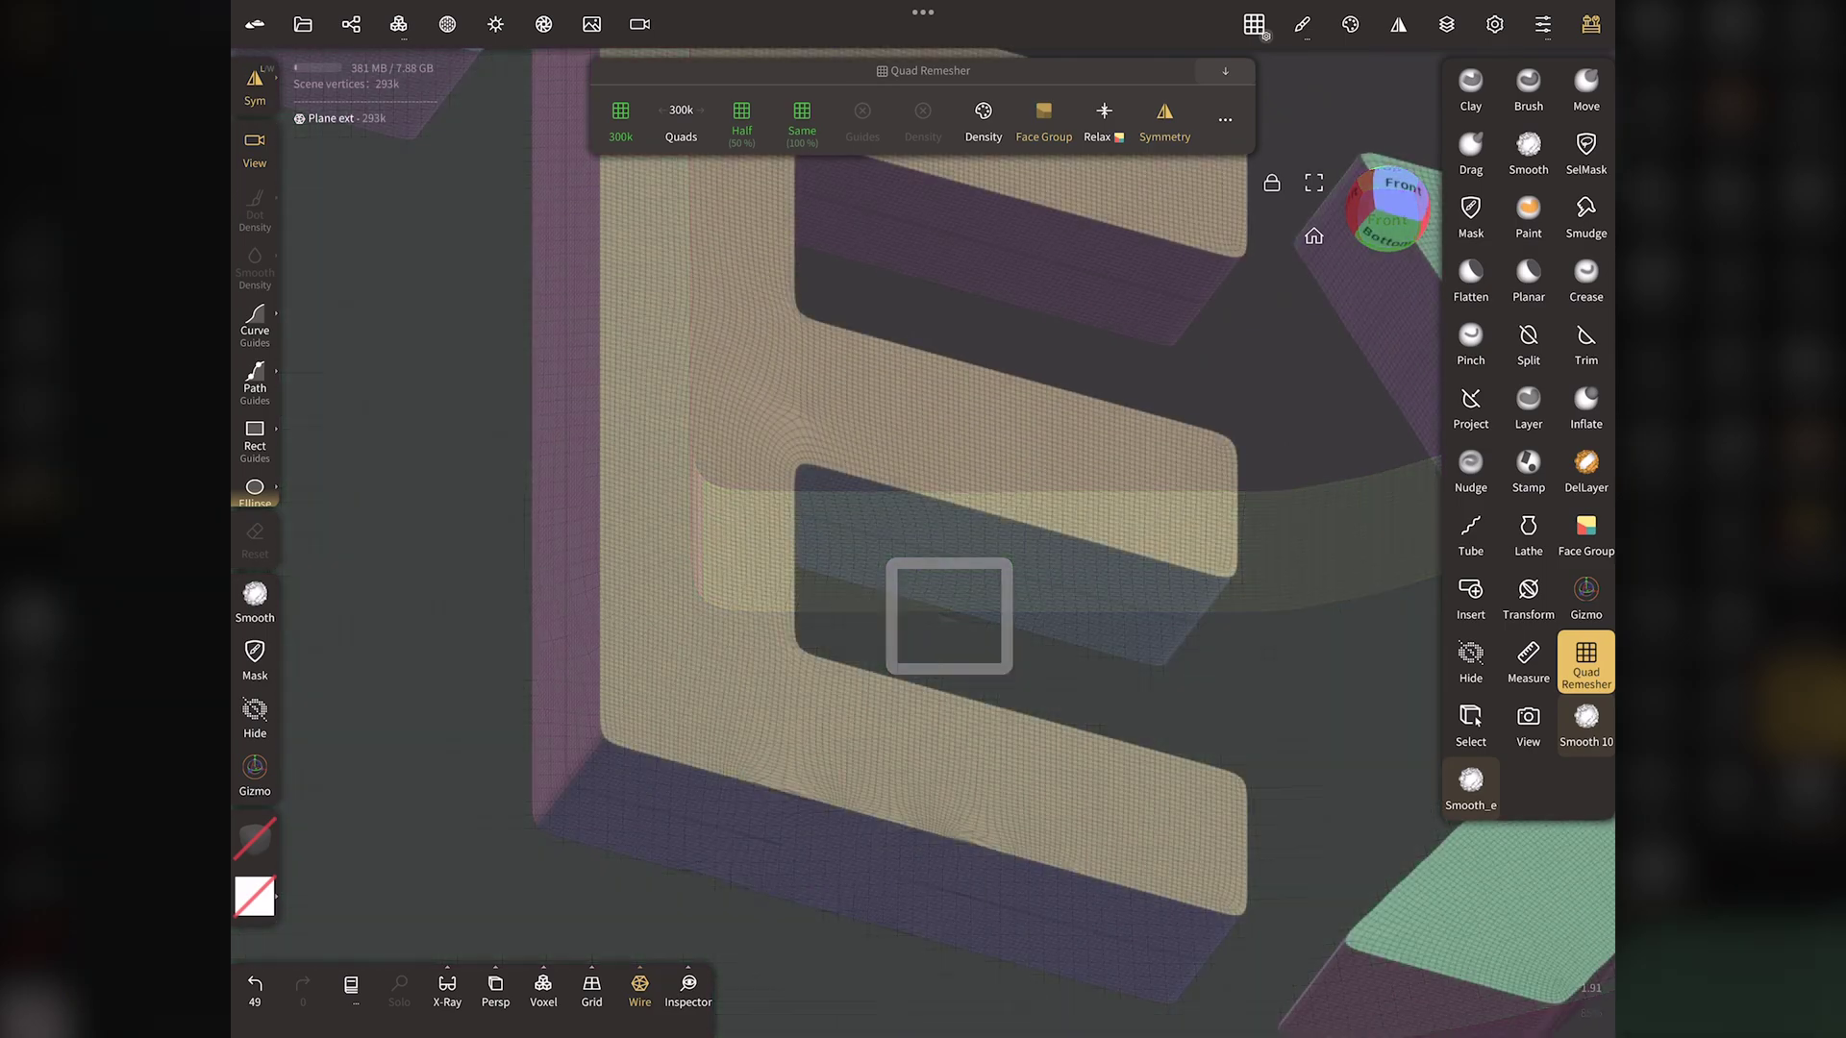
pyautogui.moveTo(539, 846)
pyautogui.mouseDown(button='middle')
pyautogui.moveTo(465, 775)
pyautogui.moveTo(452, 673)
pyautogui.mouseUp(button='middle')
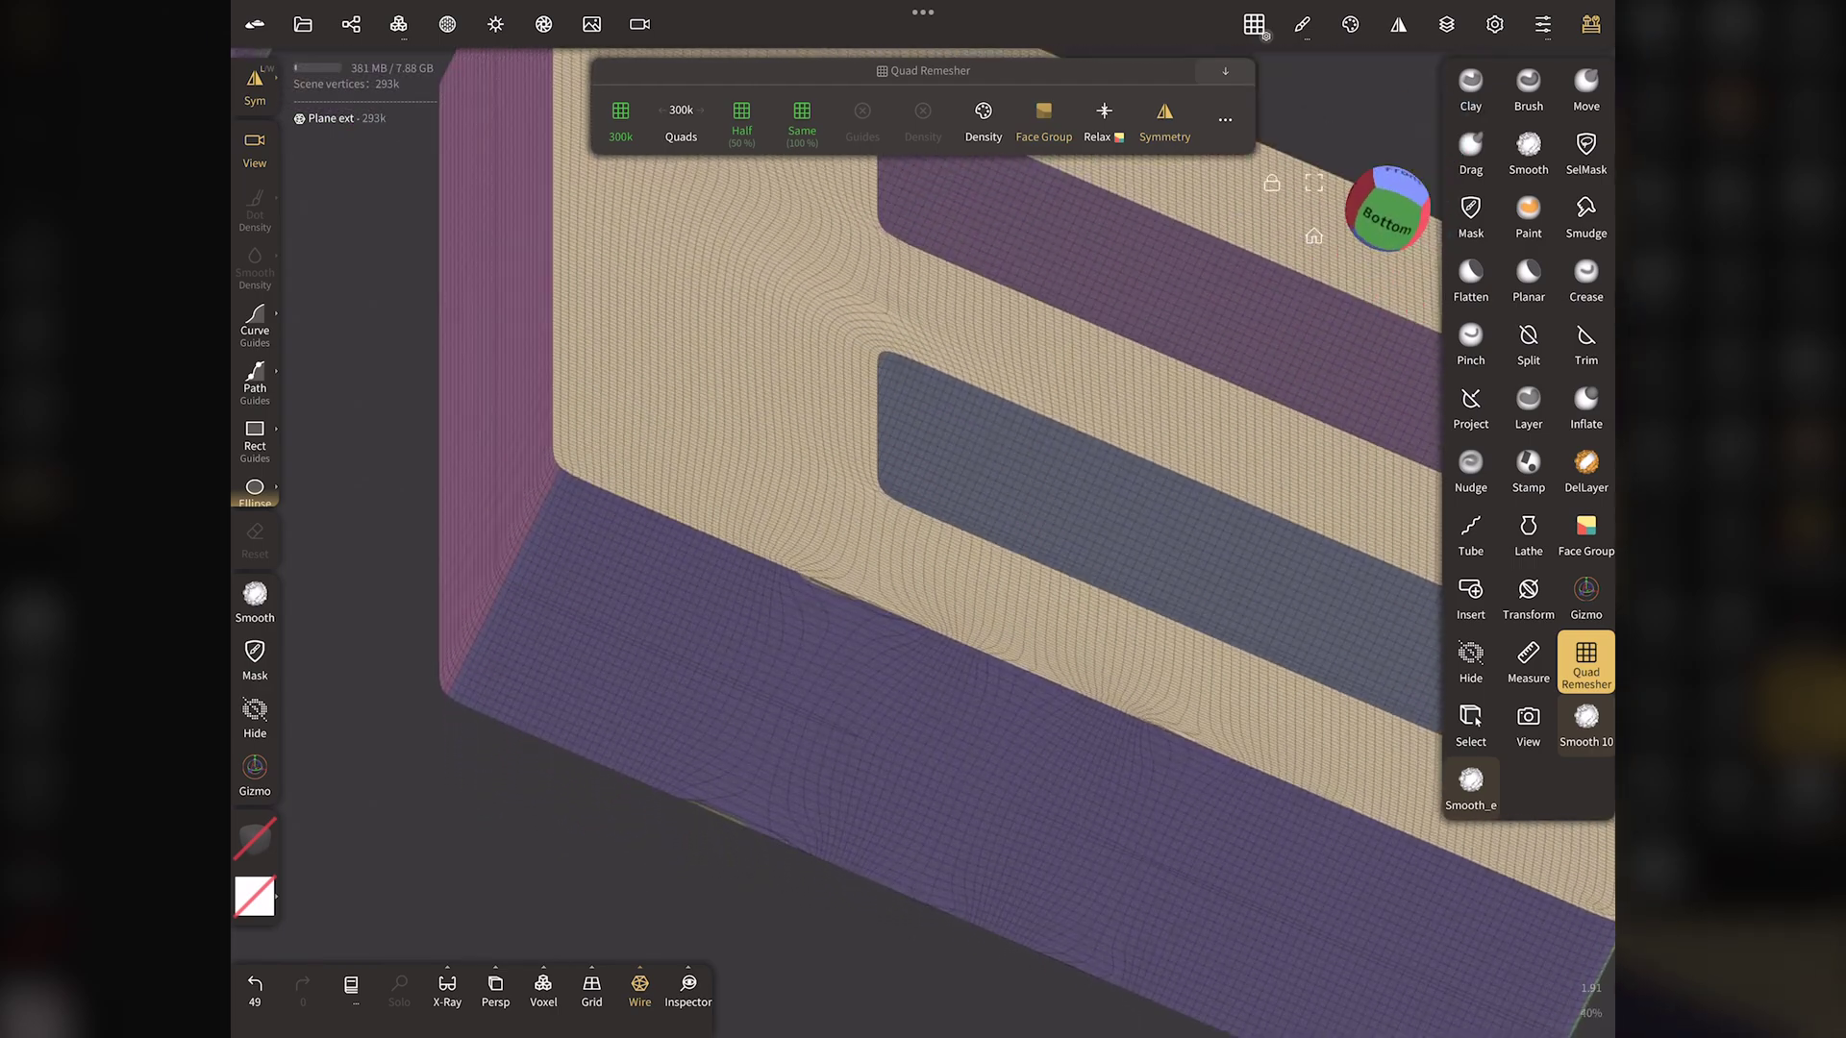
pyautogui.scroll(5, 445, 511)
# Undo the remesh, narrow the thin green edge face group, and rerun the 300k quad remesh
pyautogui.click(913, 568)
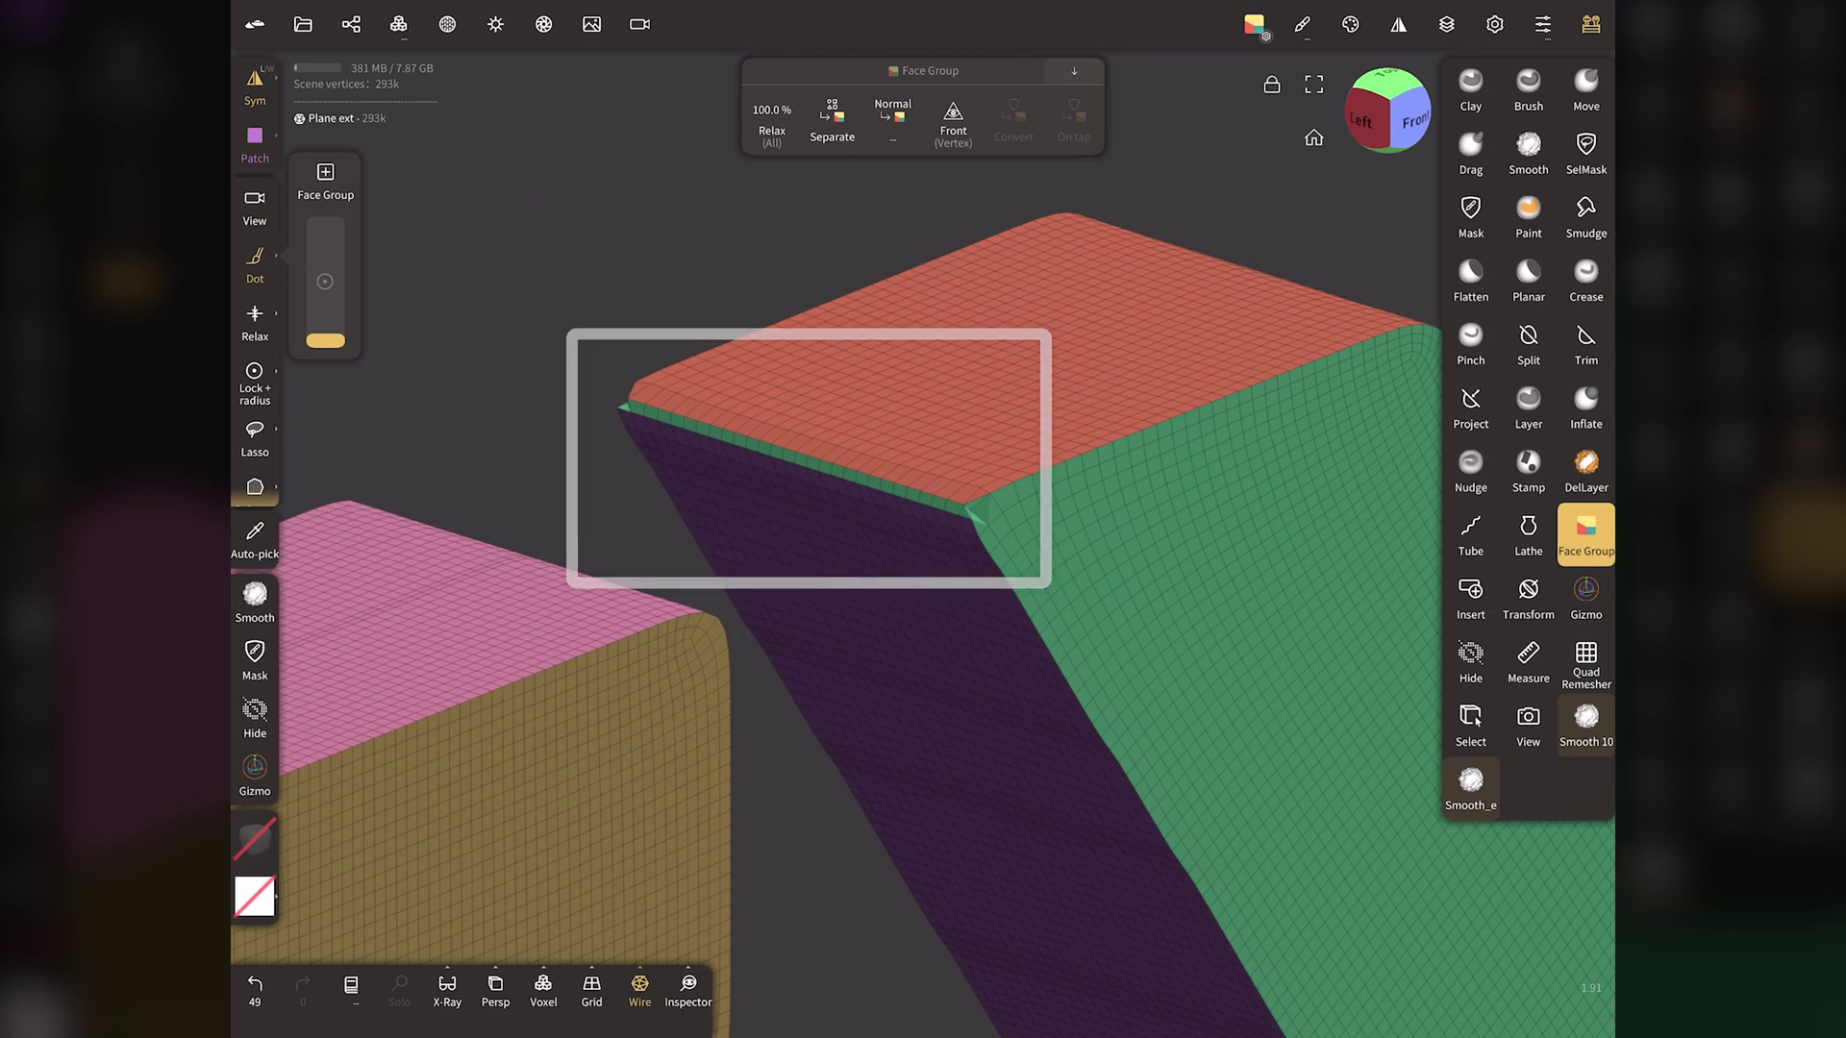
pyautogui.hotkey('ctrl', 'z')
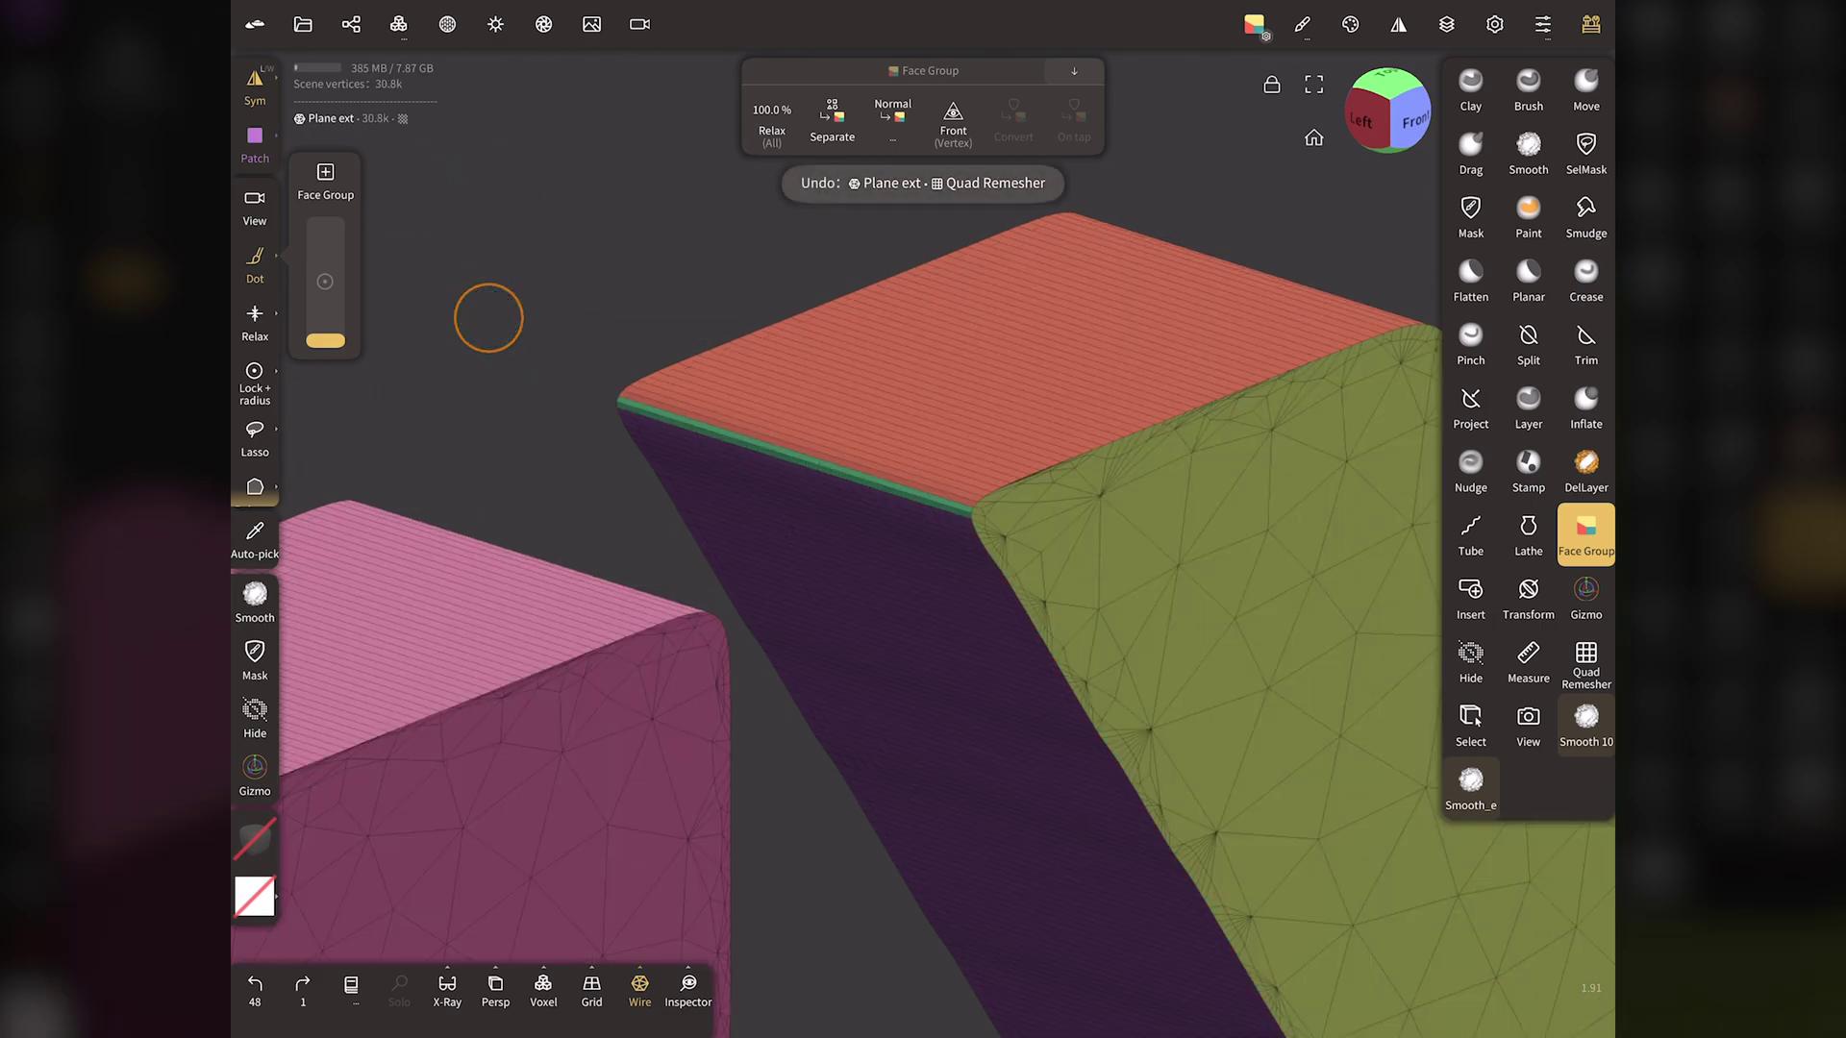
pyautogui.moveTo(489, 318); pyautogui.dragTo(421, 700)
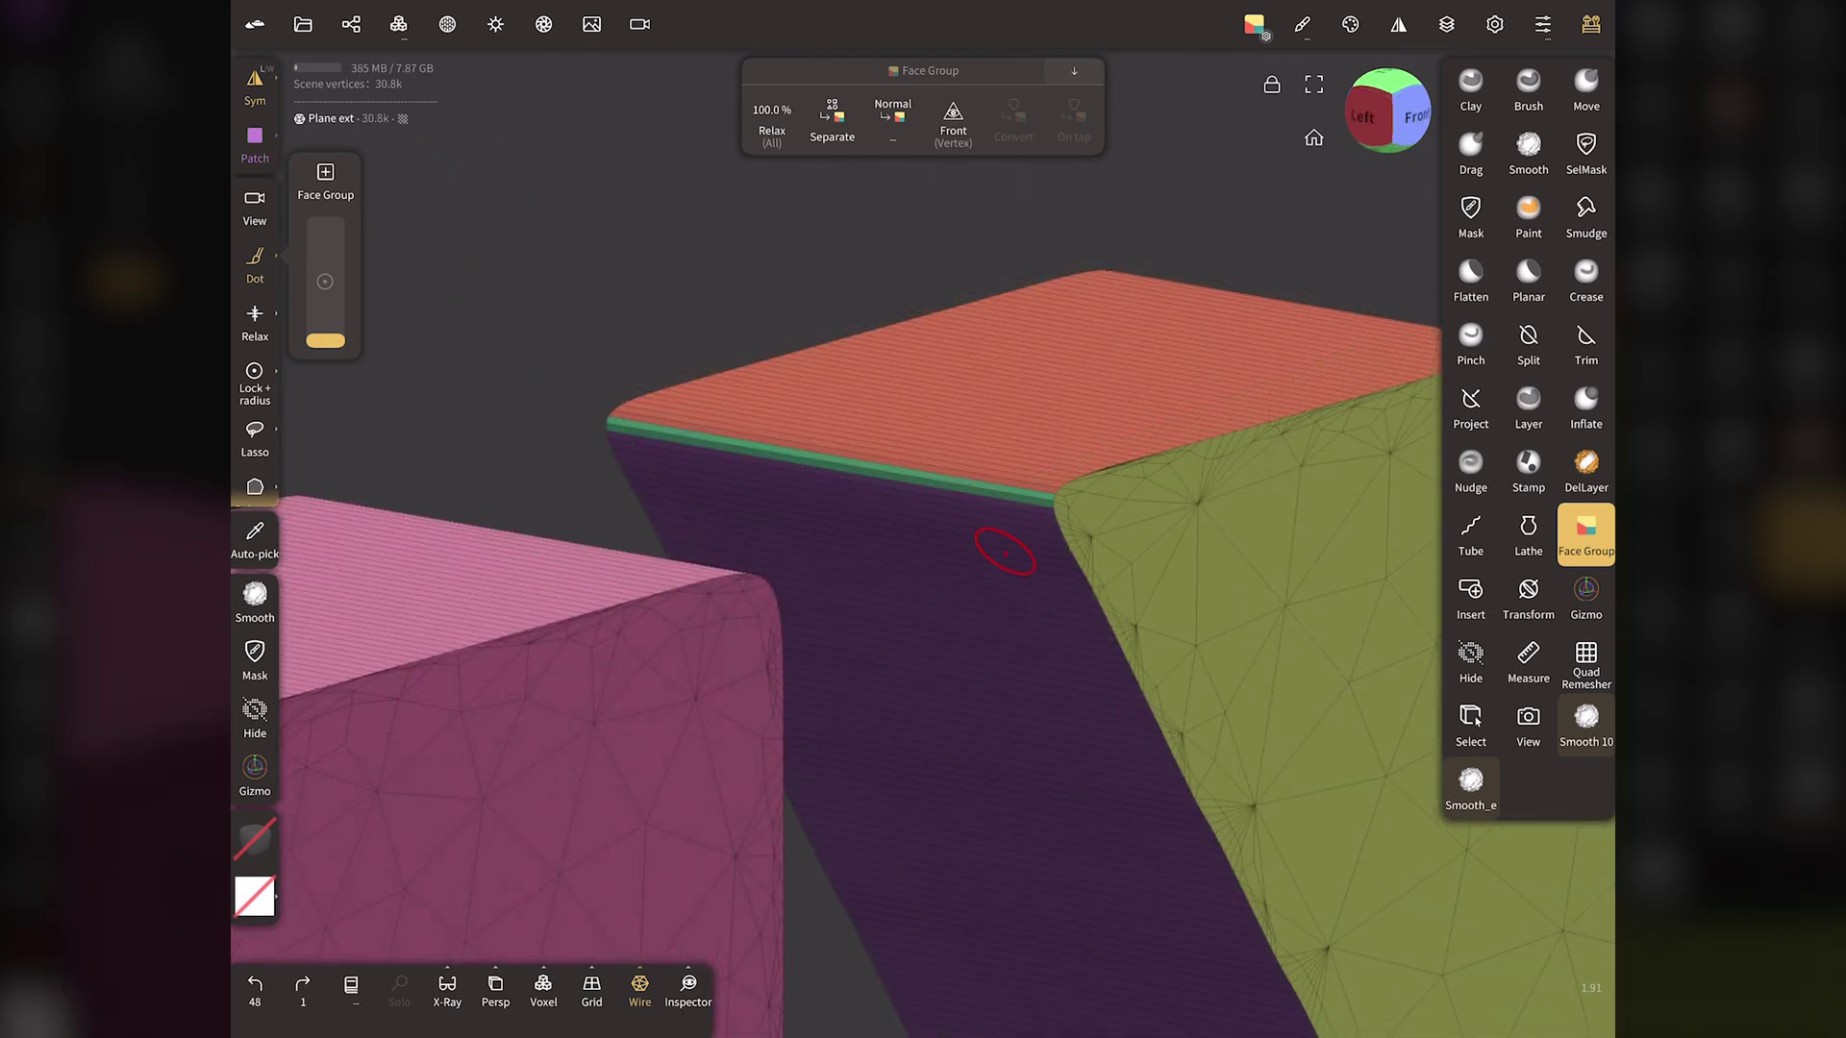
pyautogui.click(996, 490)
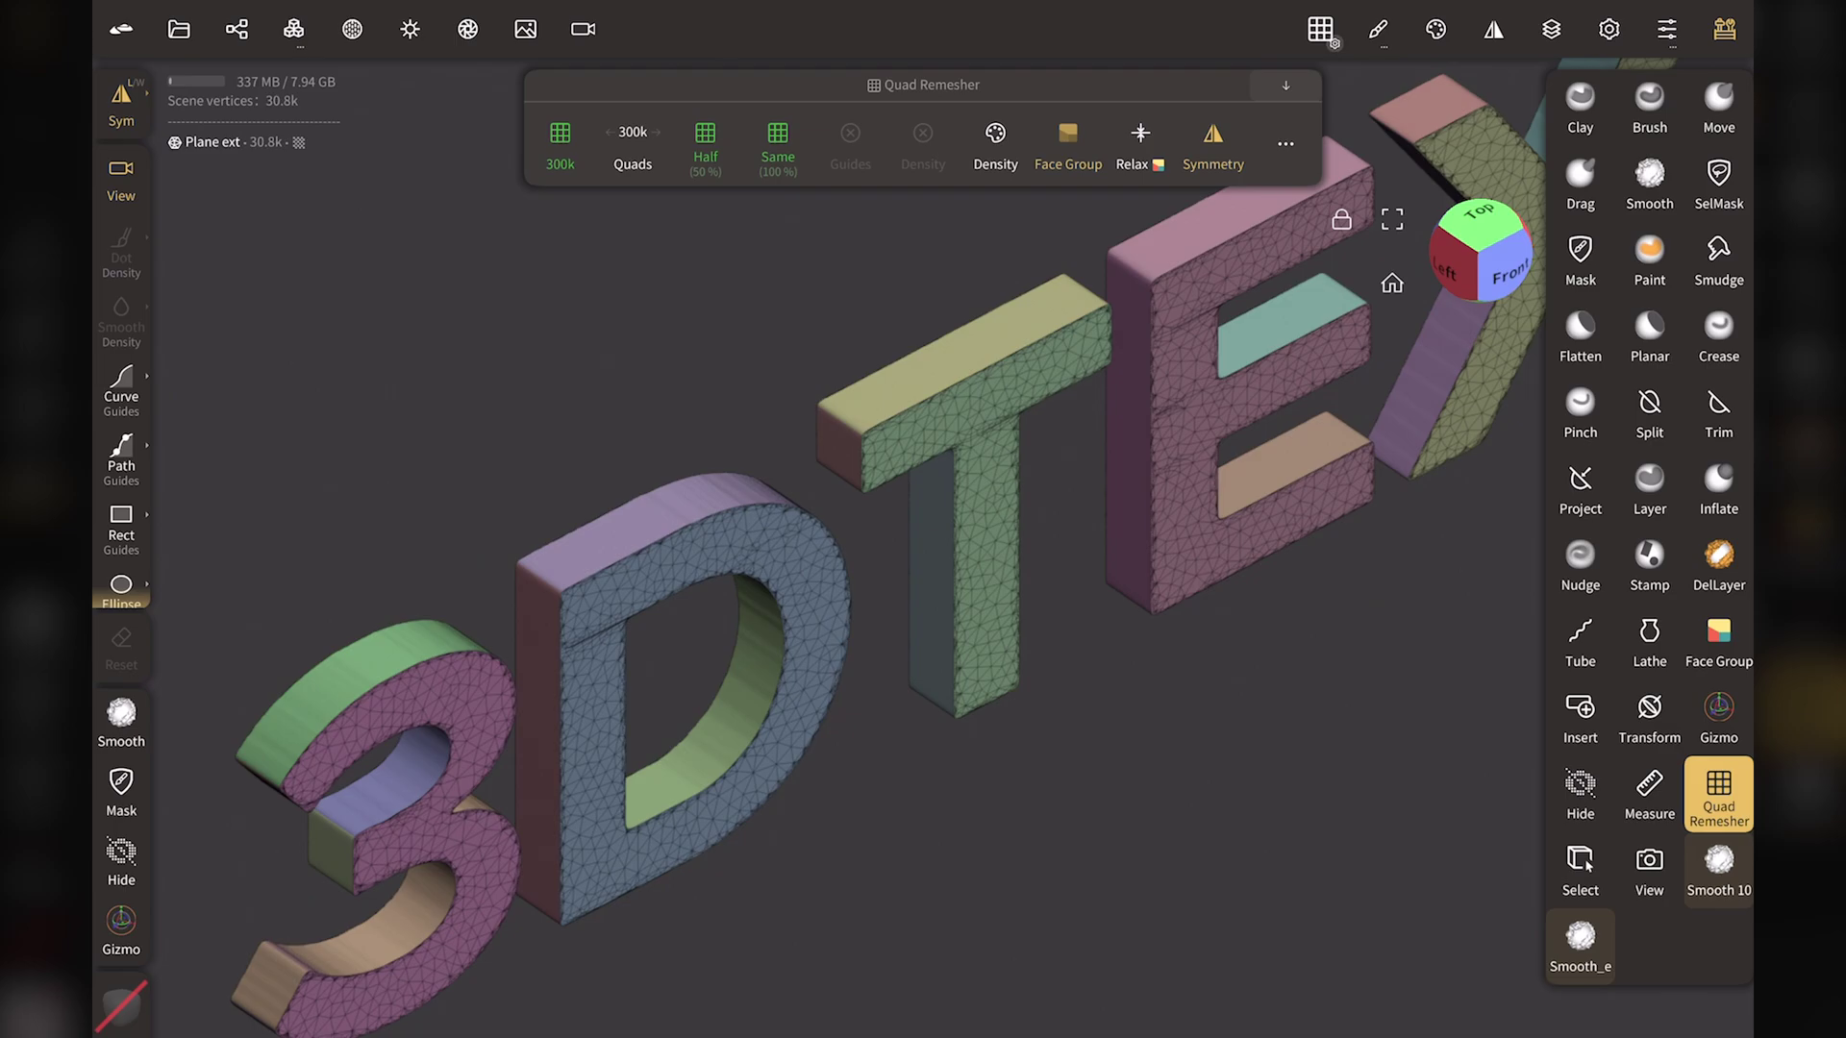
pyautogui.click(560, 145)
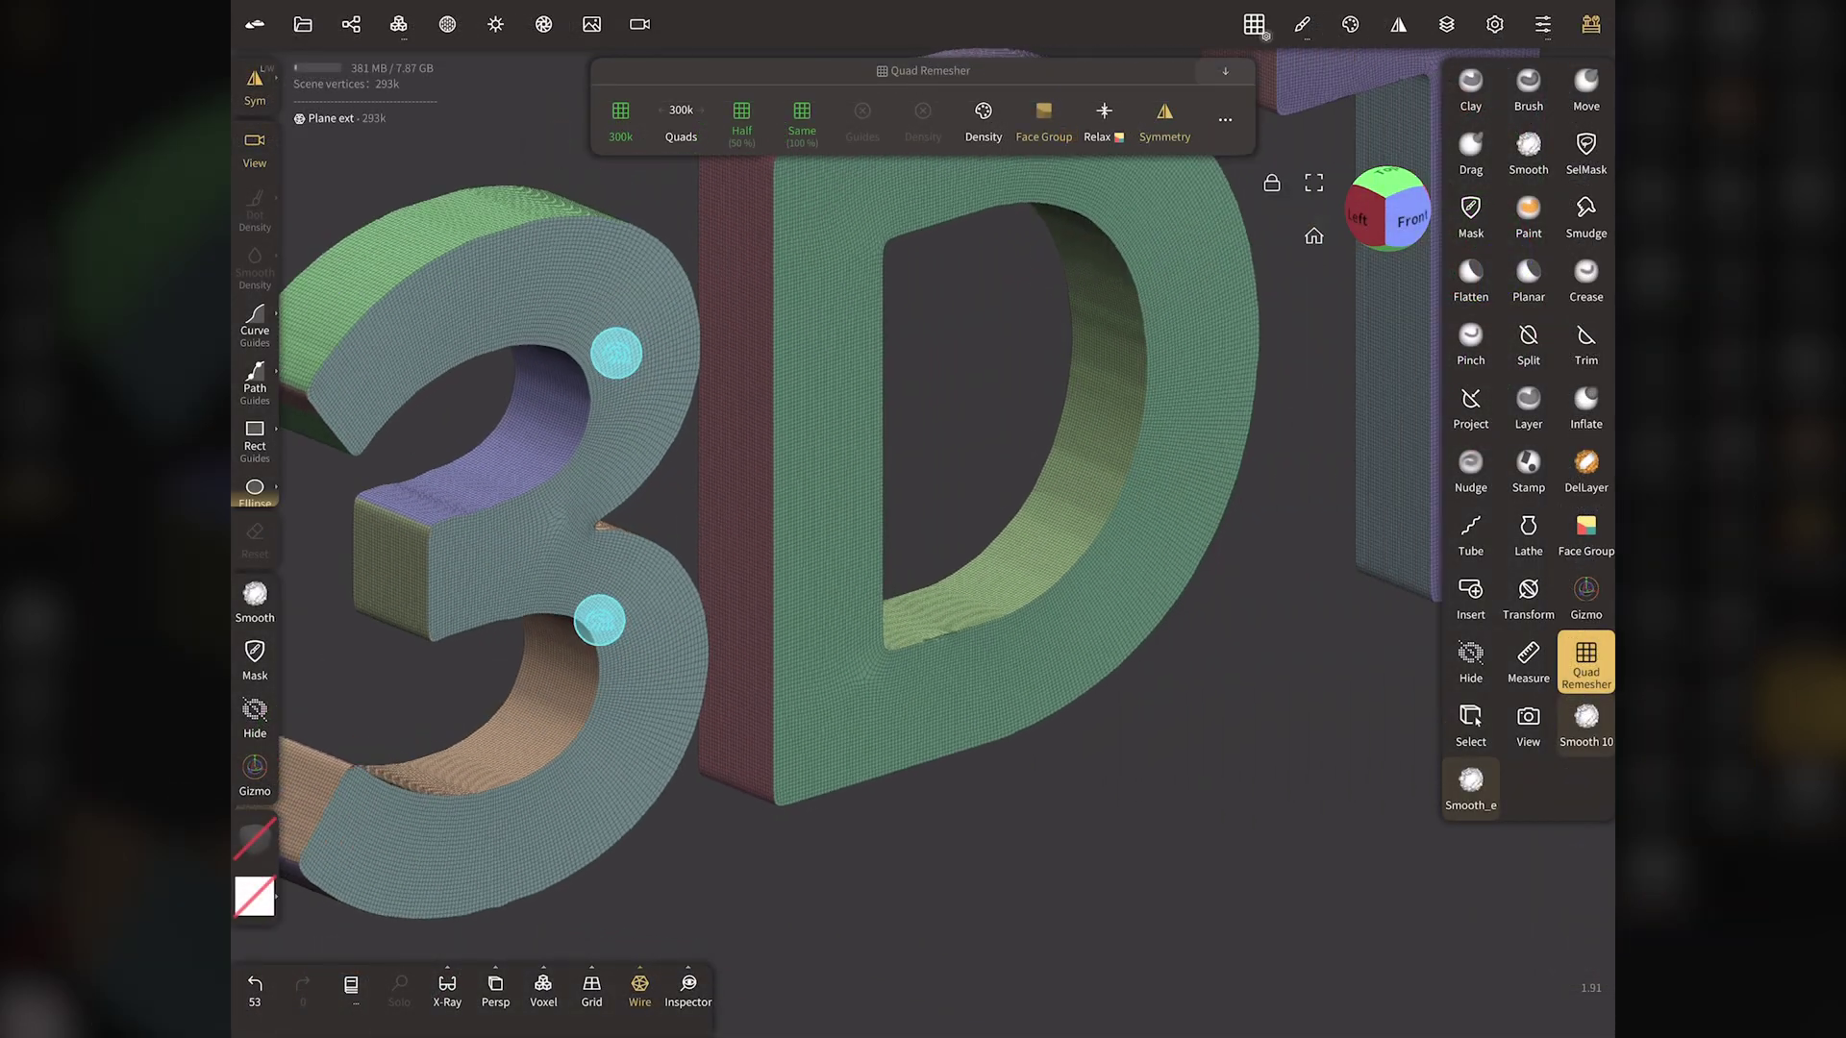
# Zoom and orbit to a close straight-on view of the D's inner curve
pyautogui.moveTo(827, 480); pyautogui.dragTo(384, 481, button='middle')
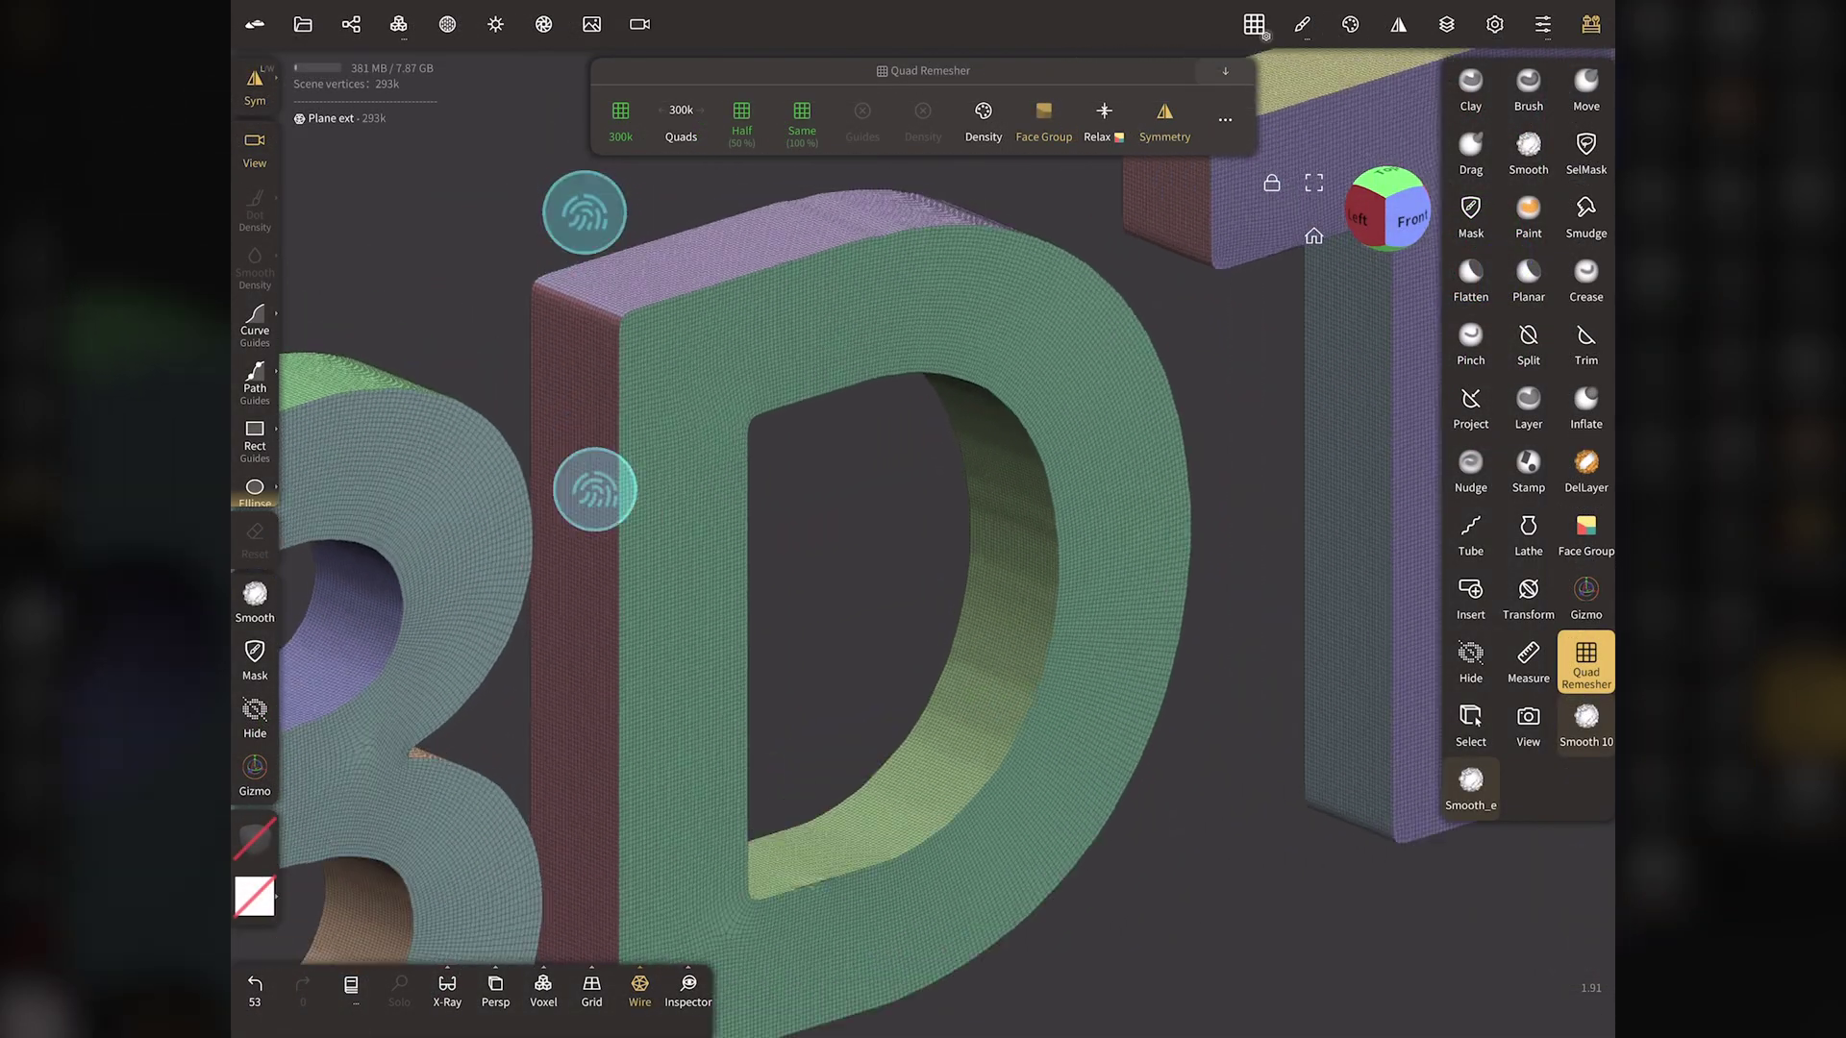
pyautogui.moveTo(589, 348); pyautogui.dragTo(433, 404, button='middle')
pyautogui.moveTo(538, 500); pyautogui.dragTo(509, 503, button='middle')
pyautogui.moveTo(452, 384); pyautogui.dragTo(487, 397, button='middle')
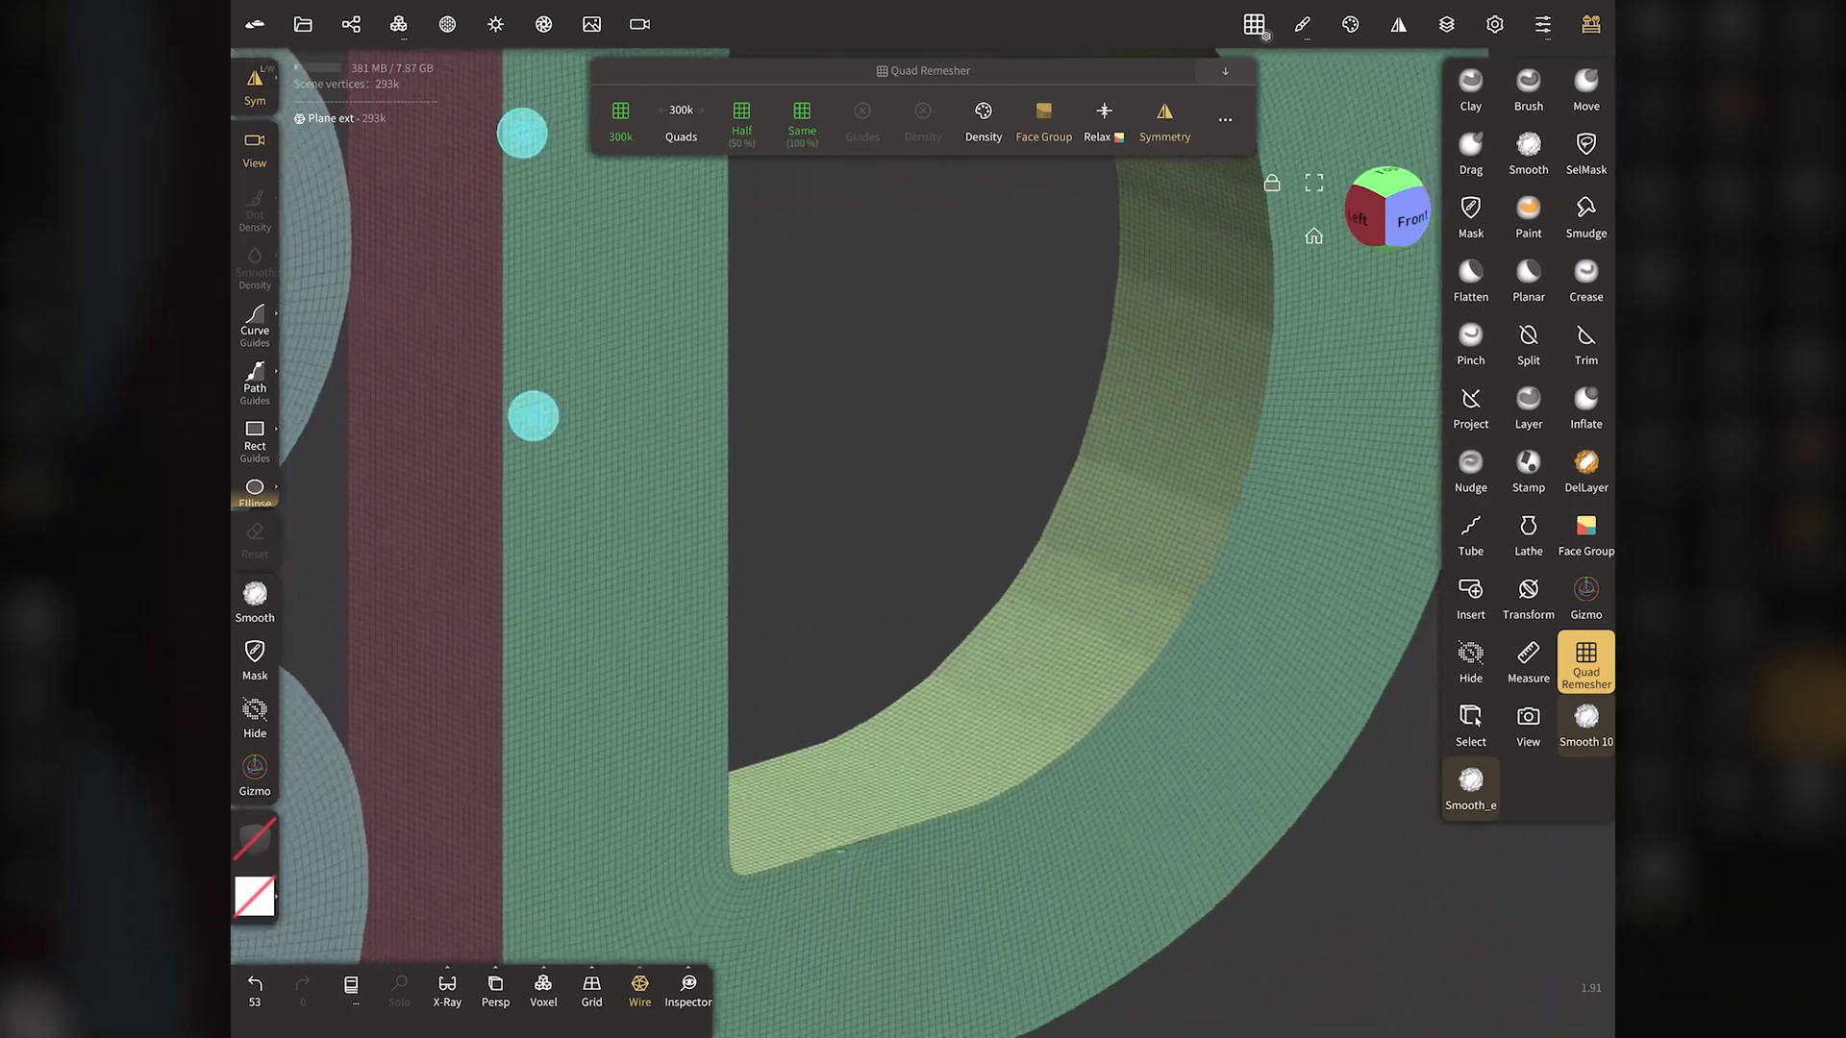
pyautogui.moveTo(525, 272); pyautogui.dragTo(625, 685, button='middle')
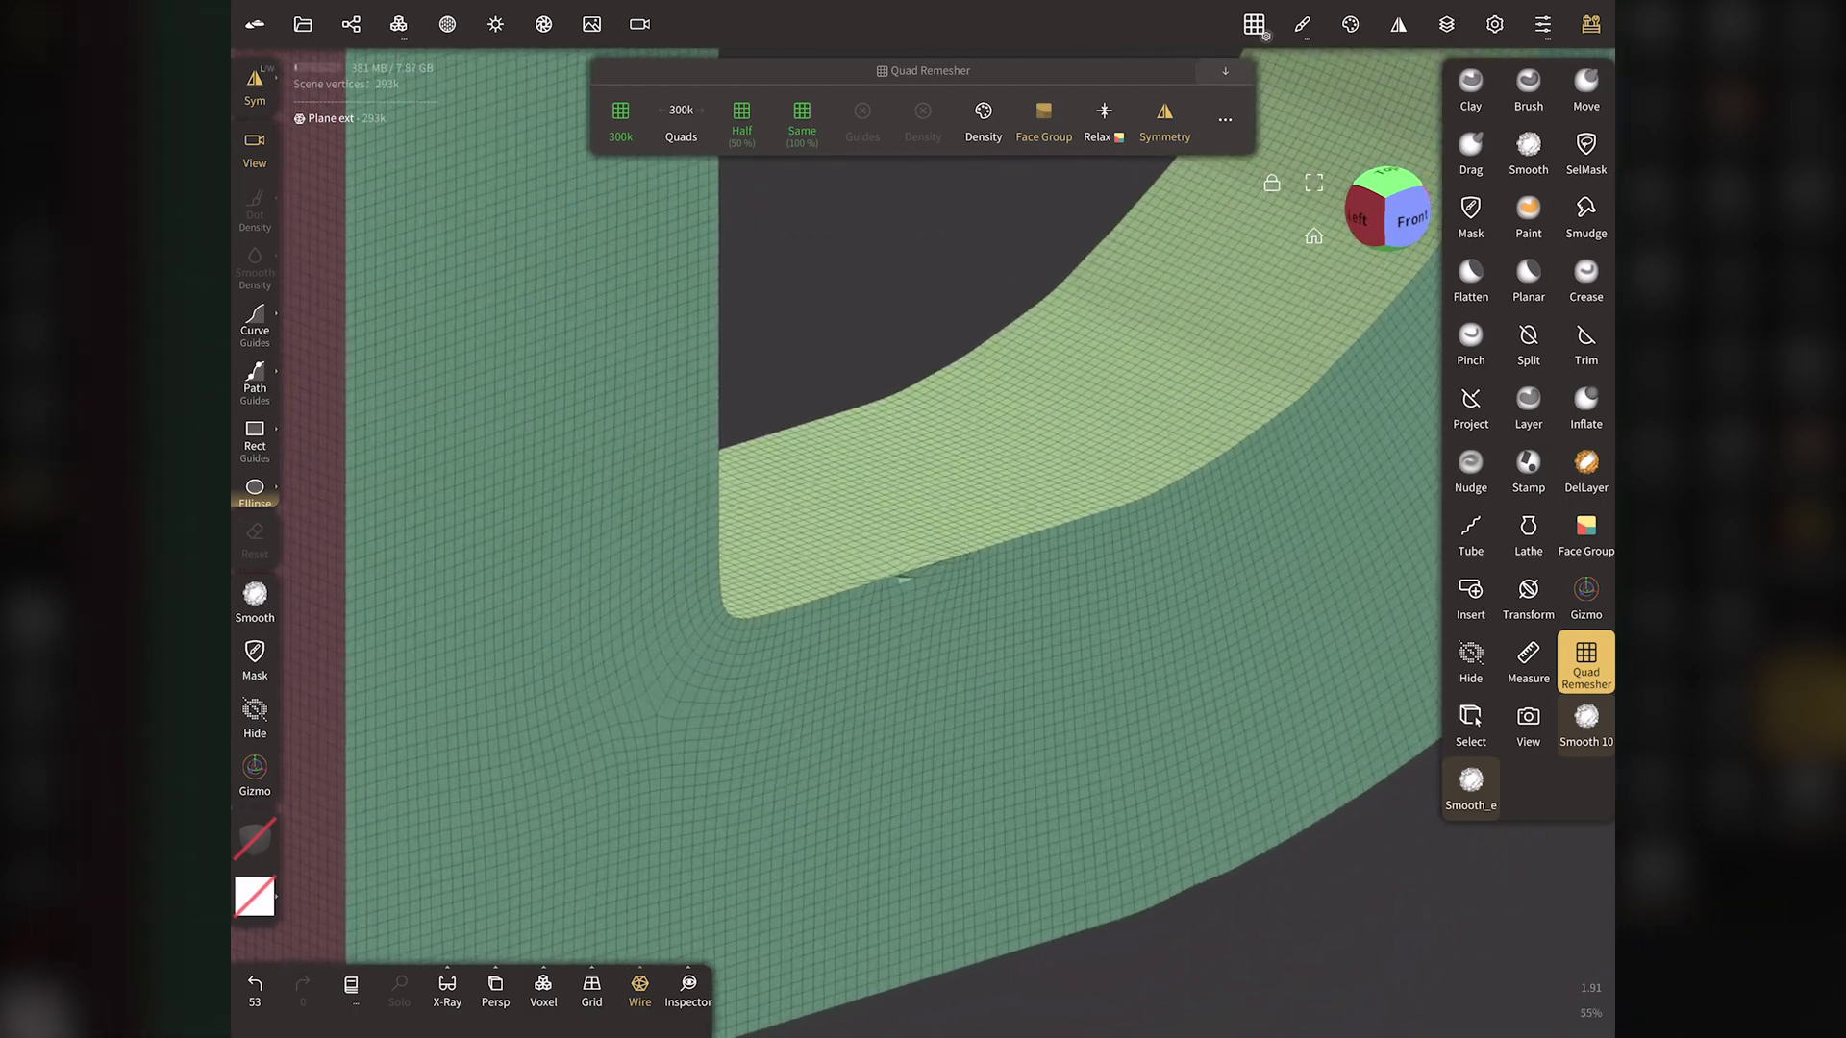
pyautogui.moveTo(596, 538); pyautogui.dragTo(553, 522, button='middle')
pyautogui.moveTo(1366, 216); pyautogui.dragTo(1282, 256, button='middle')
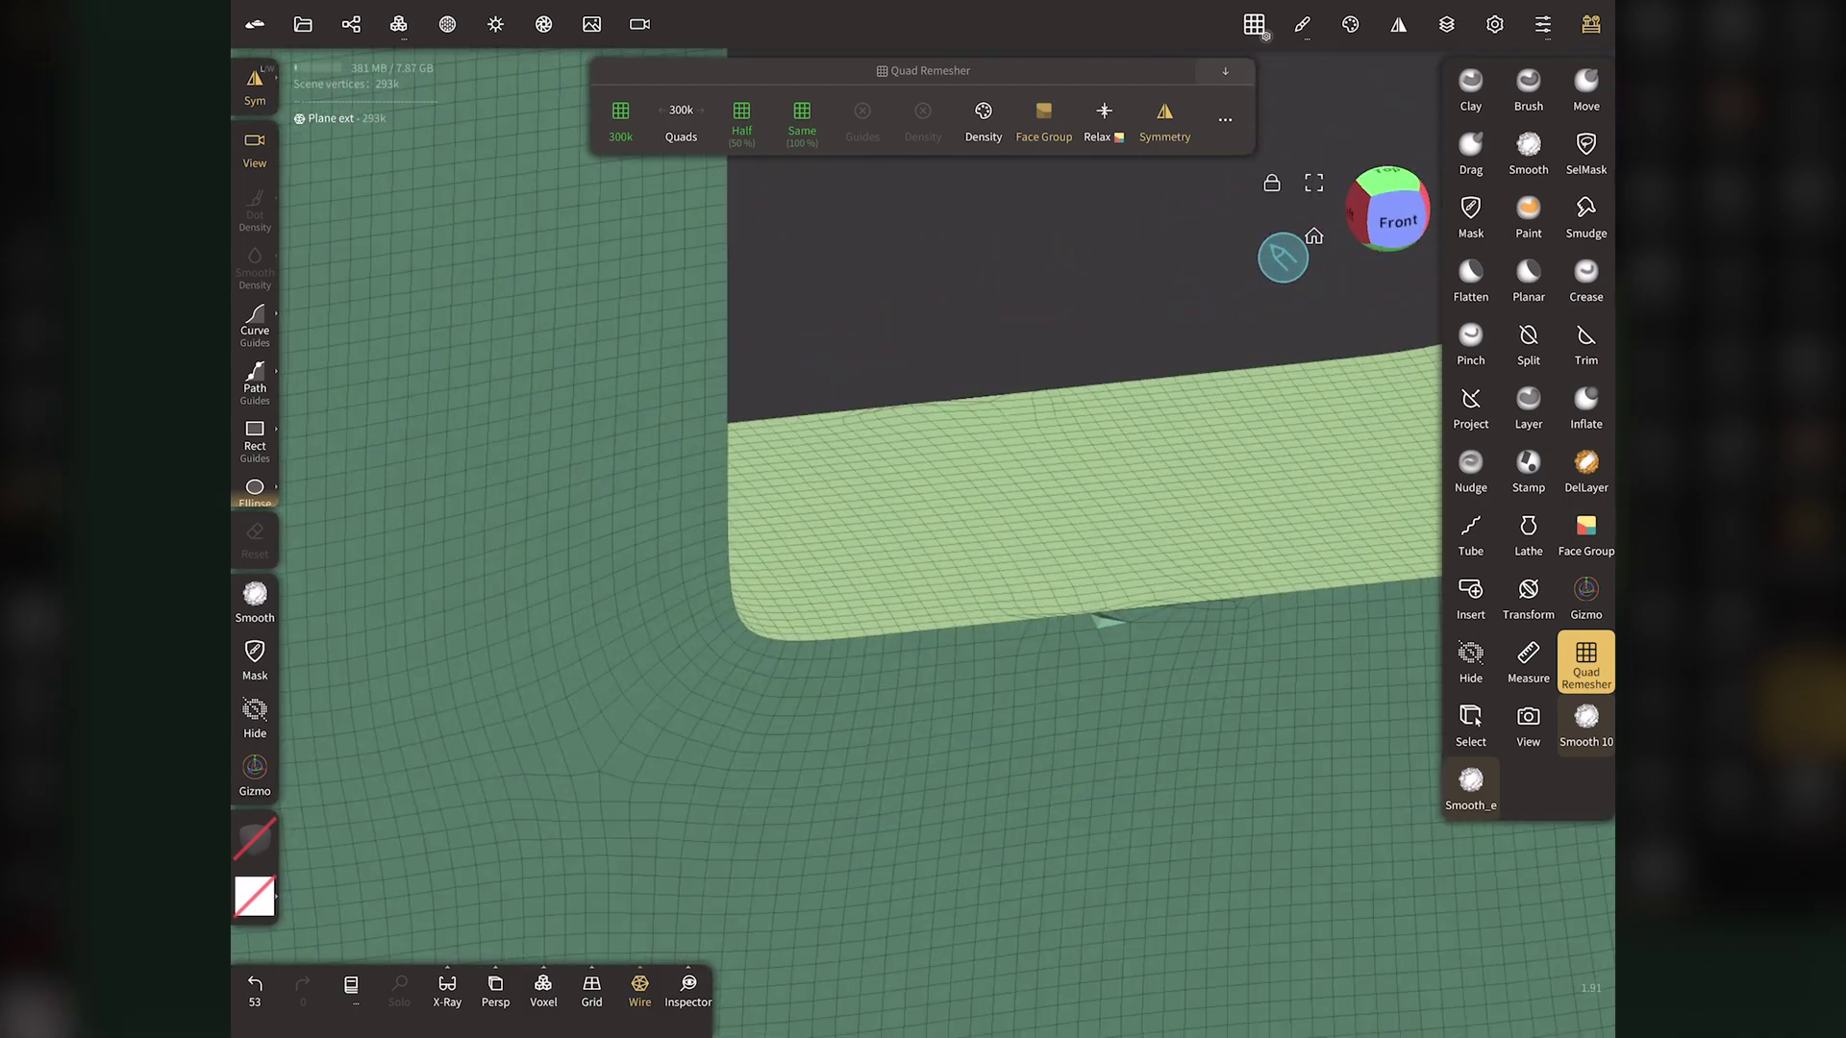
pyautogui.moveTo(562, 573); pyautogui.dragTo(384, 548, button='middle')
# Undo to compare against the original triangles, restore the quad remesh, and return to Face Group
pyautogui.hotkey('ctrl', 'z')
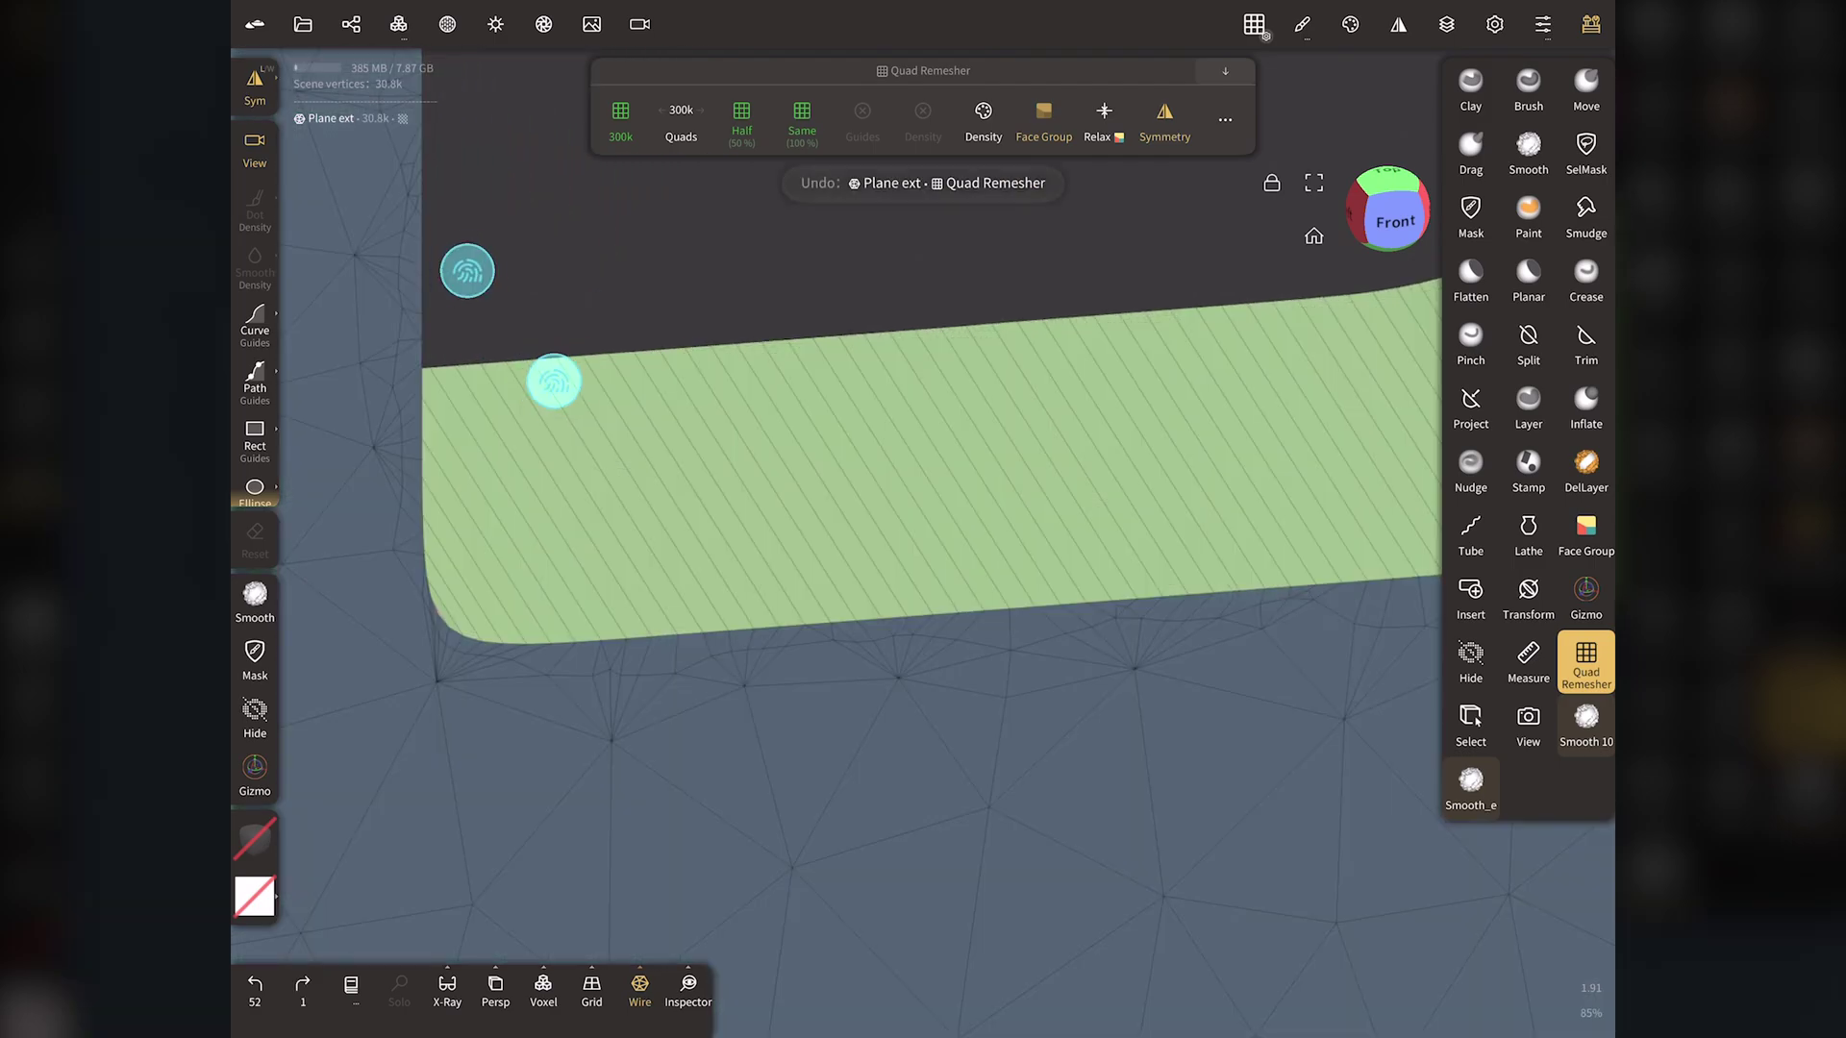
pyautogui.click(303, 985)
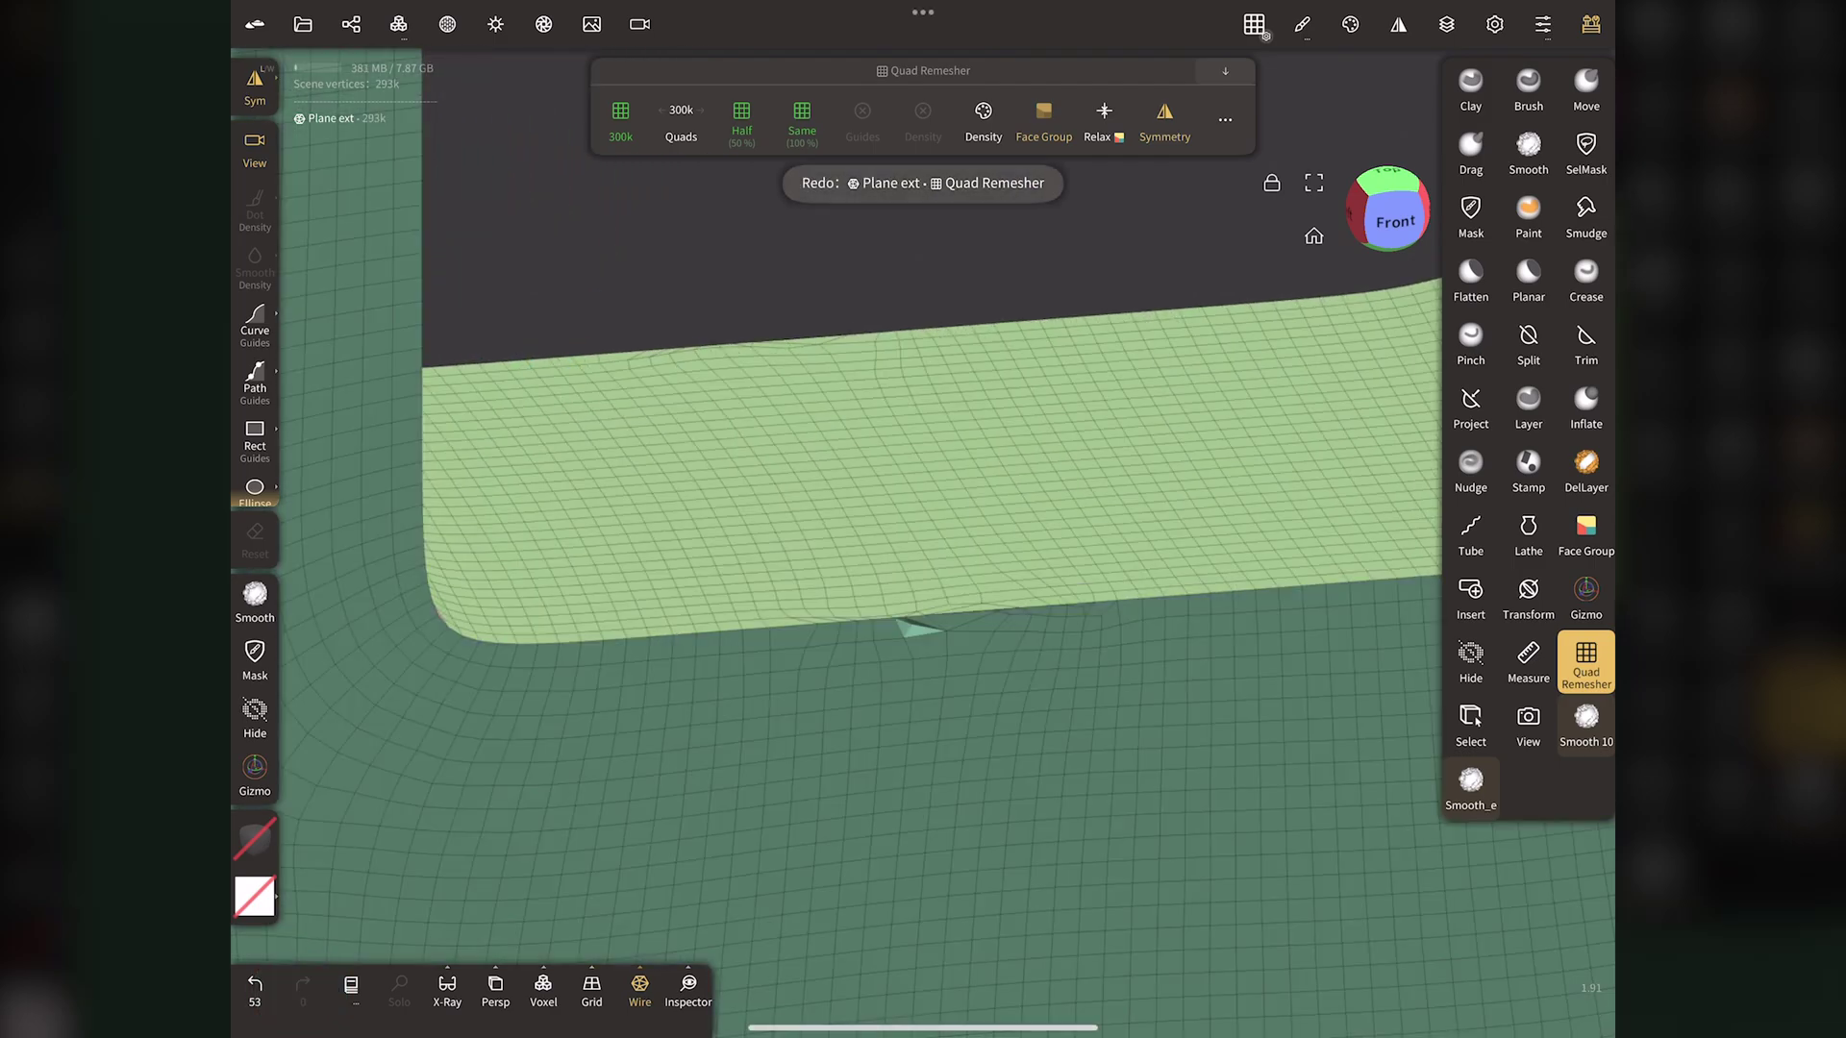
pyautogui.click(1587, 534)
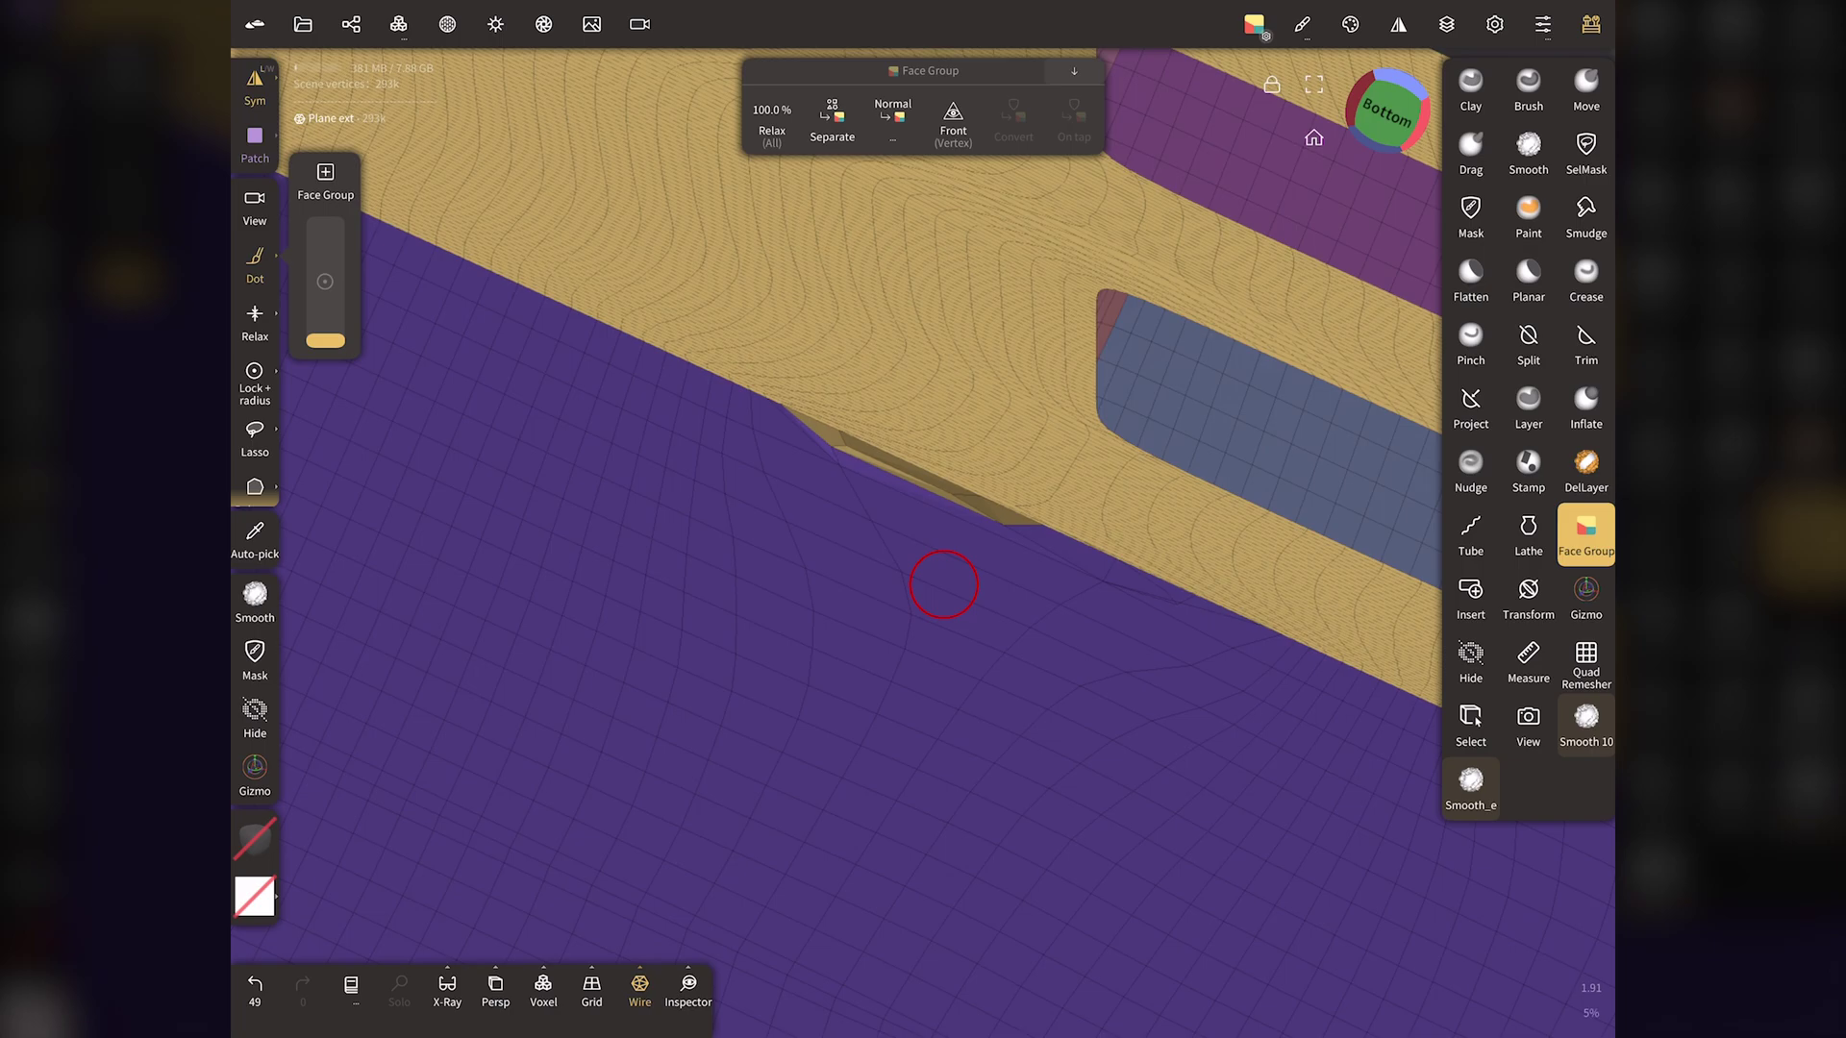
# Paint the crease faces purple, then pick gold and repaint the raised purple faces gold
pyautogui.moveTo(899, 481); pyautogui.dragTo(930, 485)
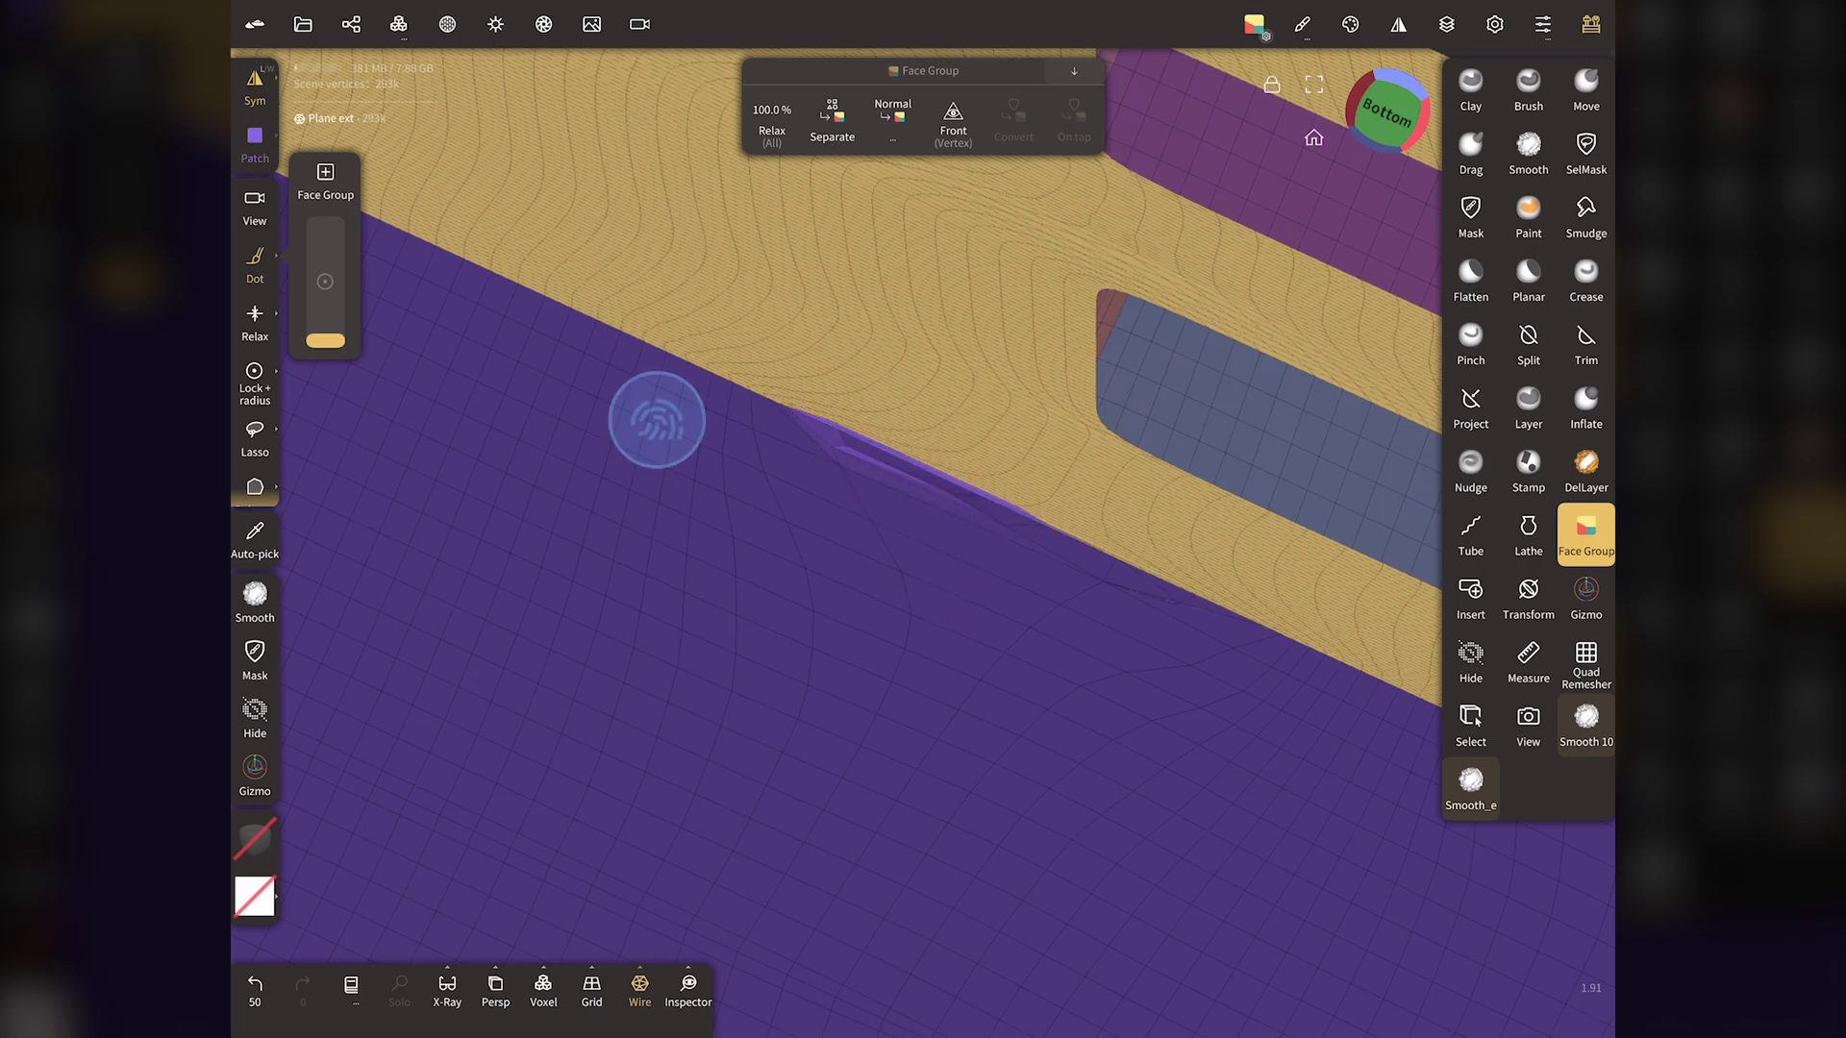
pyautogui.moveTo(660, 416)
pyautogui.mouseDown(button='middle')
pyautogui.moveTo(468, 337)
pyautogui.moveTo(468, 401)
pyautogui.mouseUp(button='middle')
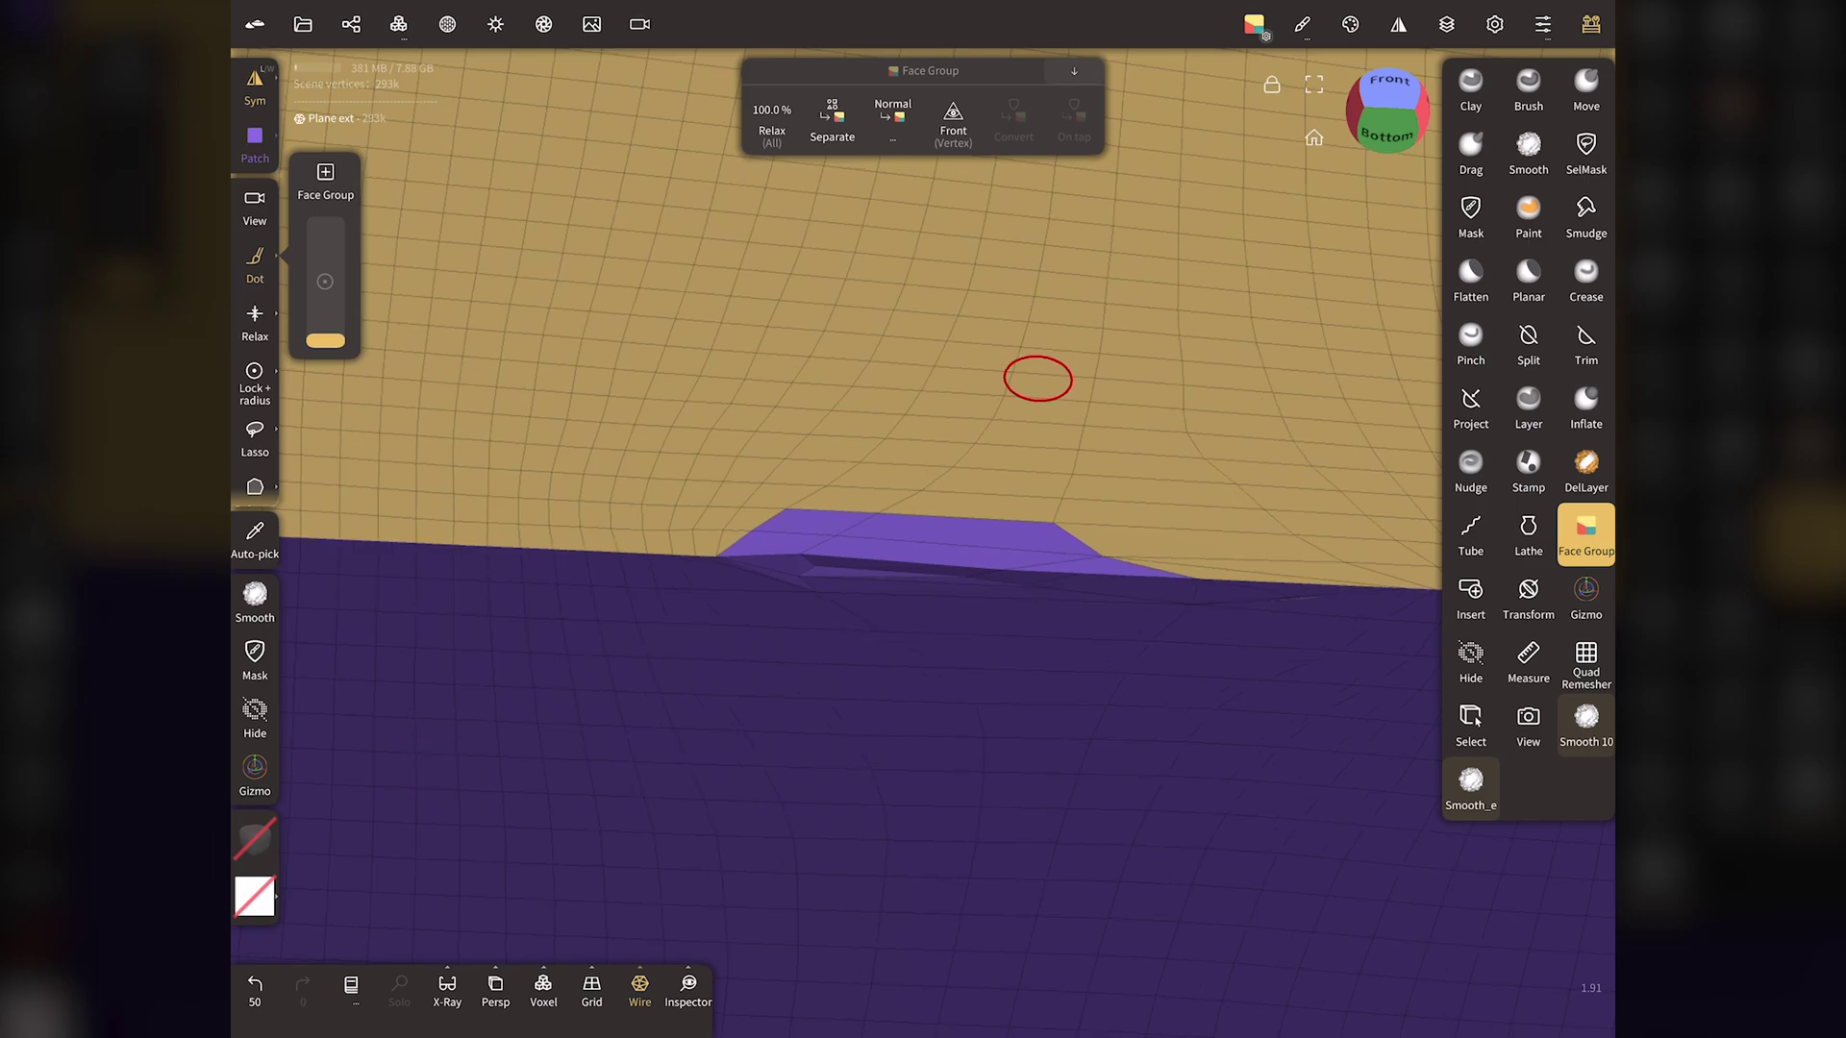
pyautogui.click(1043, 384)
pyautogui.moveTo(791, 487); pyautogui.dragTo(769, 524)
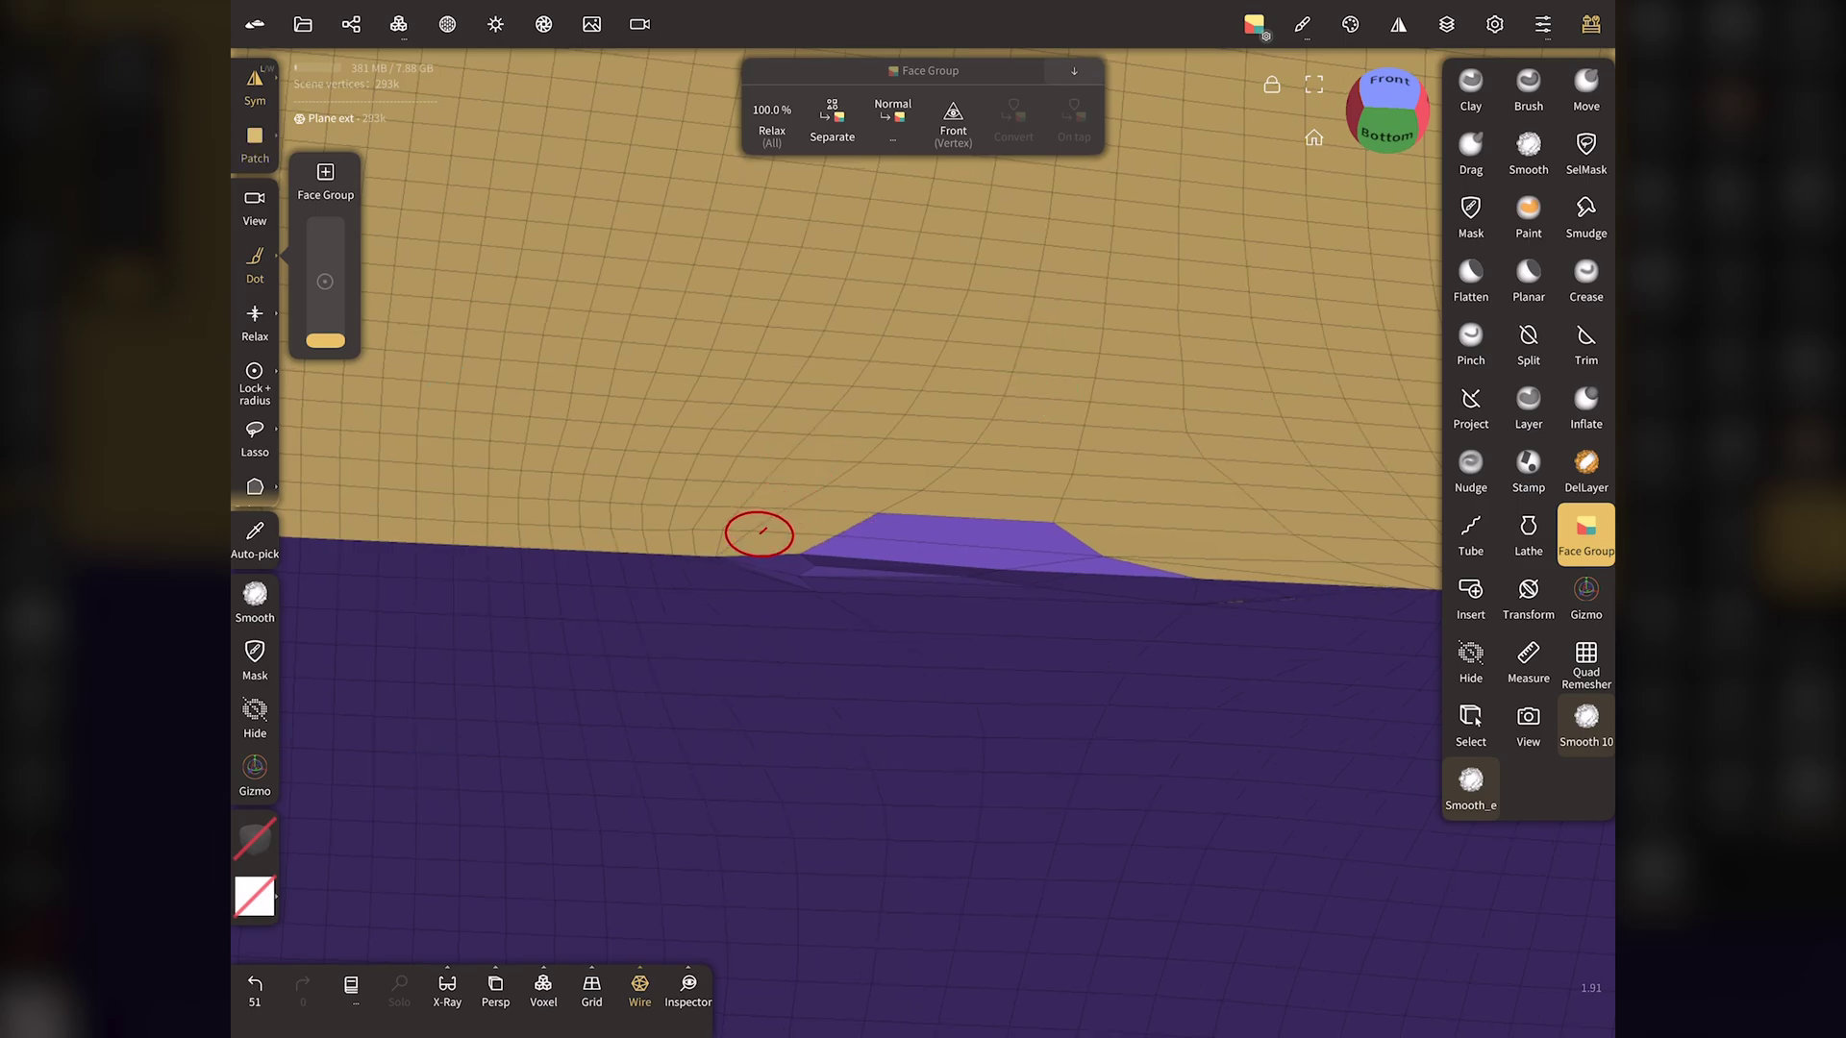
pyautogui.moveTo(770, 523); pyautogui.dragTo(1094, 545)
# Orbit round to the purple side and repaint the orange patch purple before returning to Quad Remesher
pyautogui.scroll(-3, 543, 556)
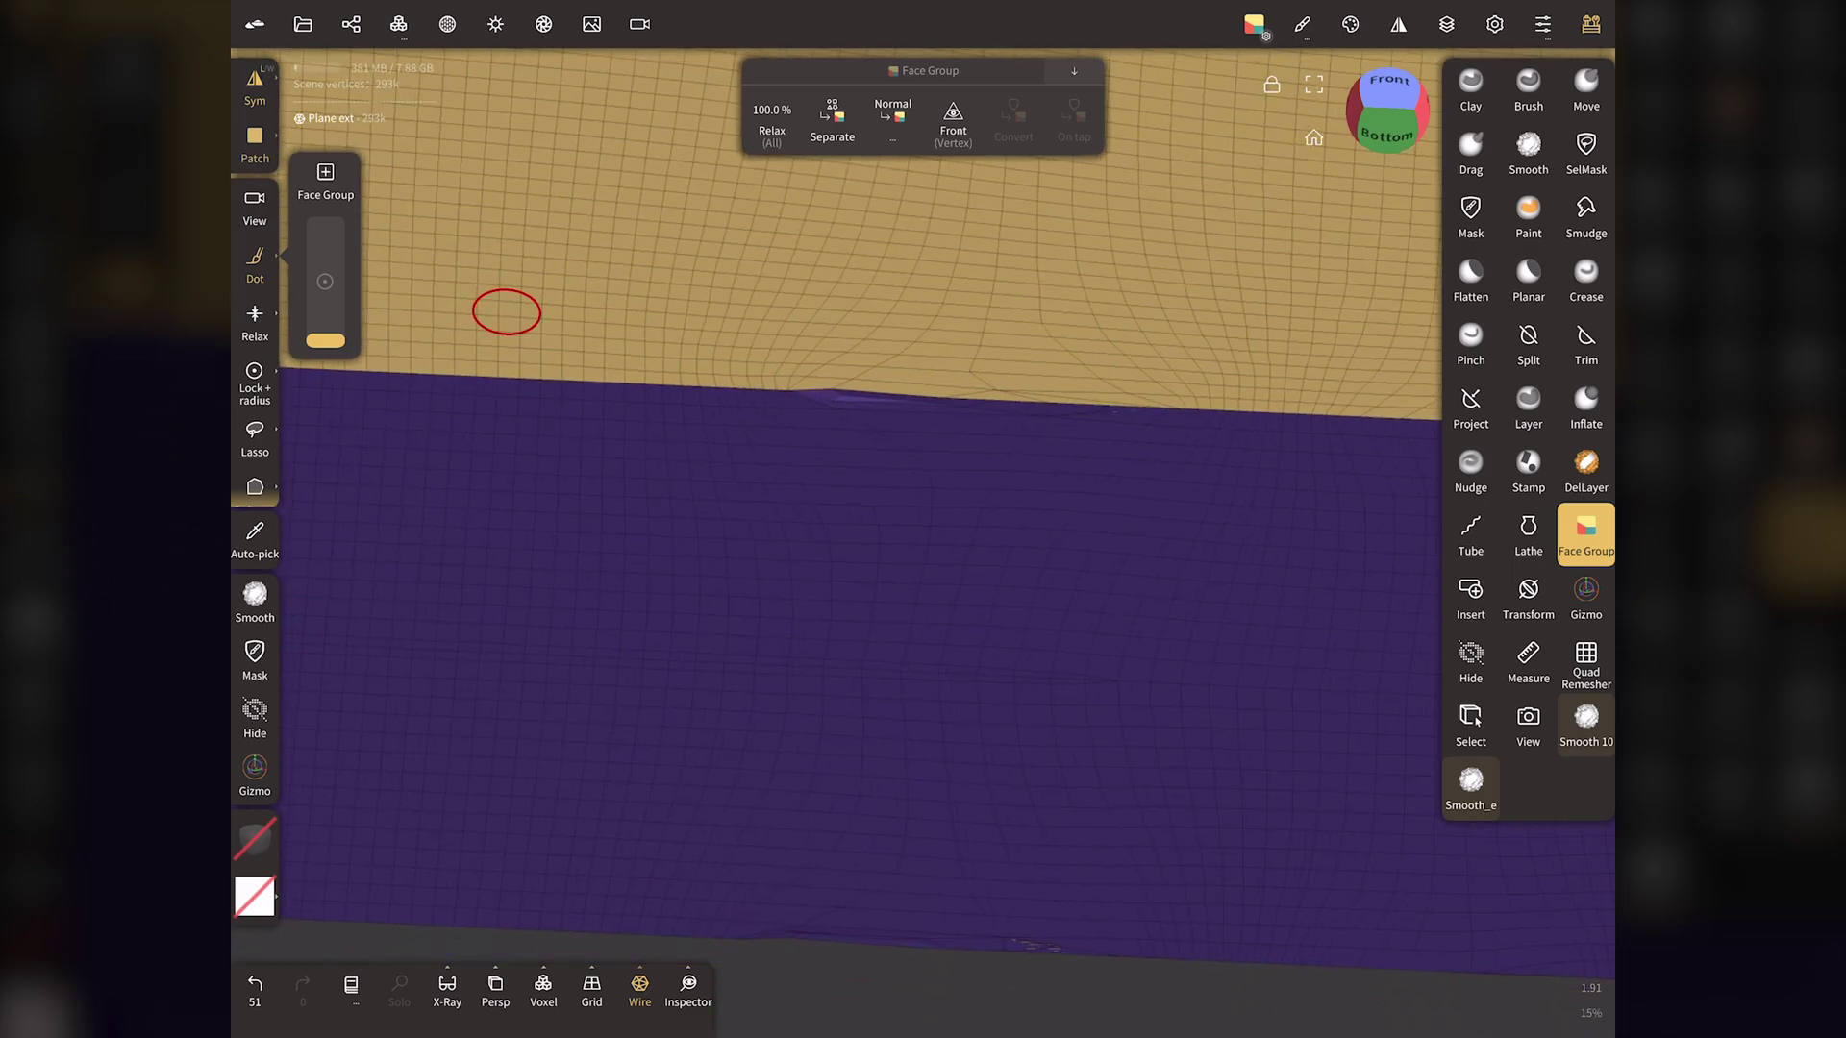
pyautogui.scroll(-3, 437, 447)
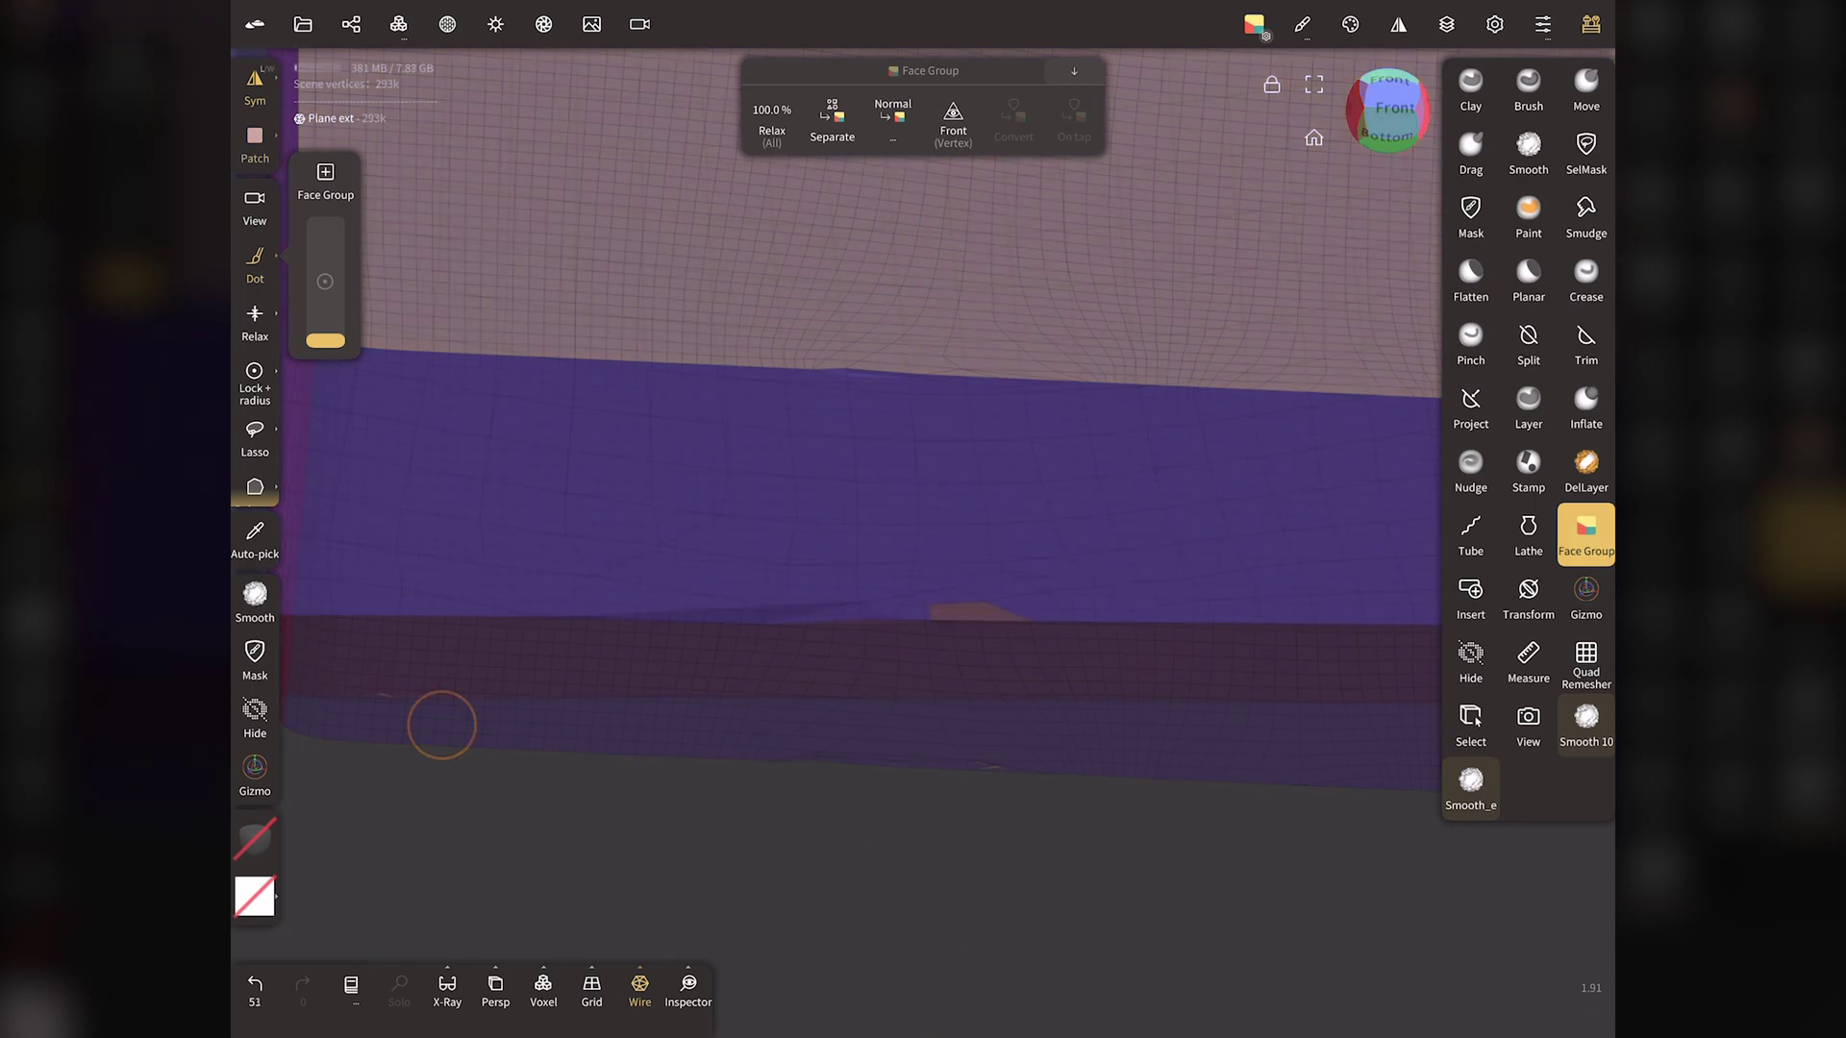
pyautogui.moveTo(441, 725); pyautogui.dragTo(992, 450)
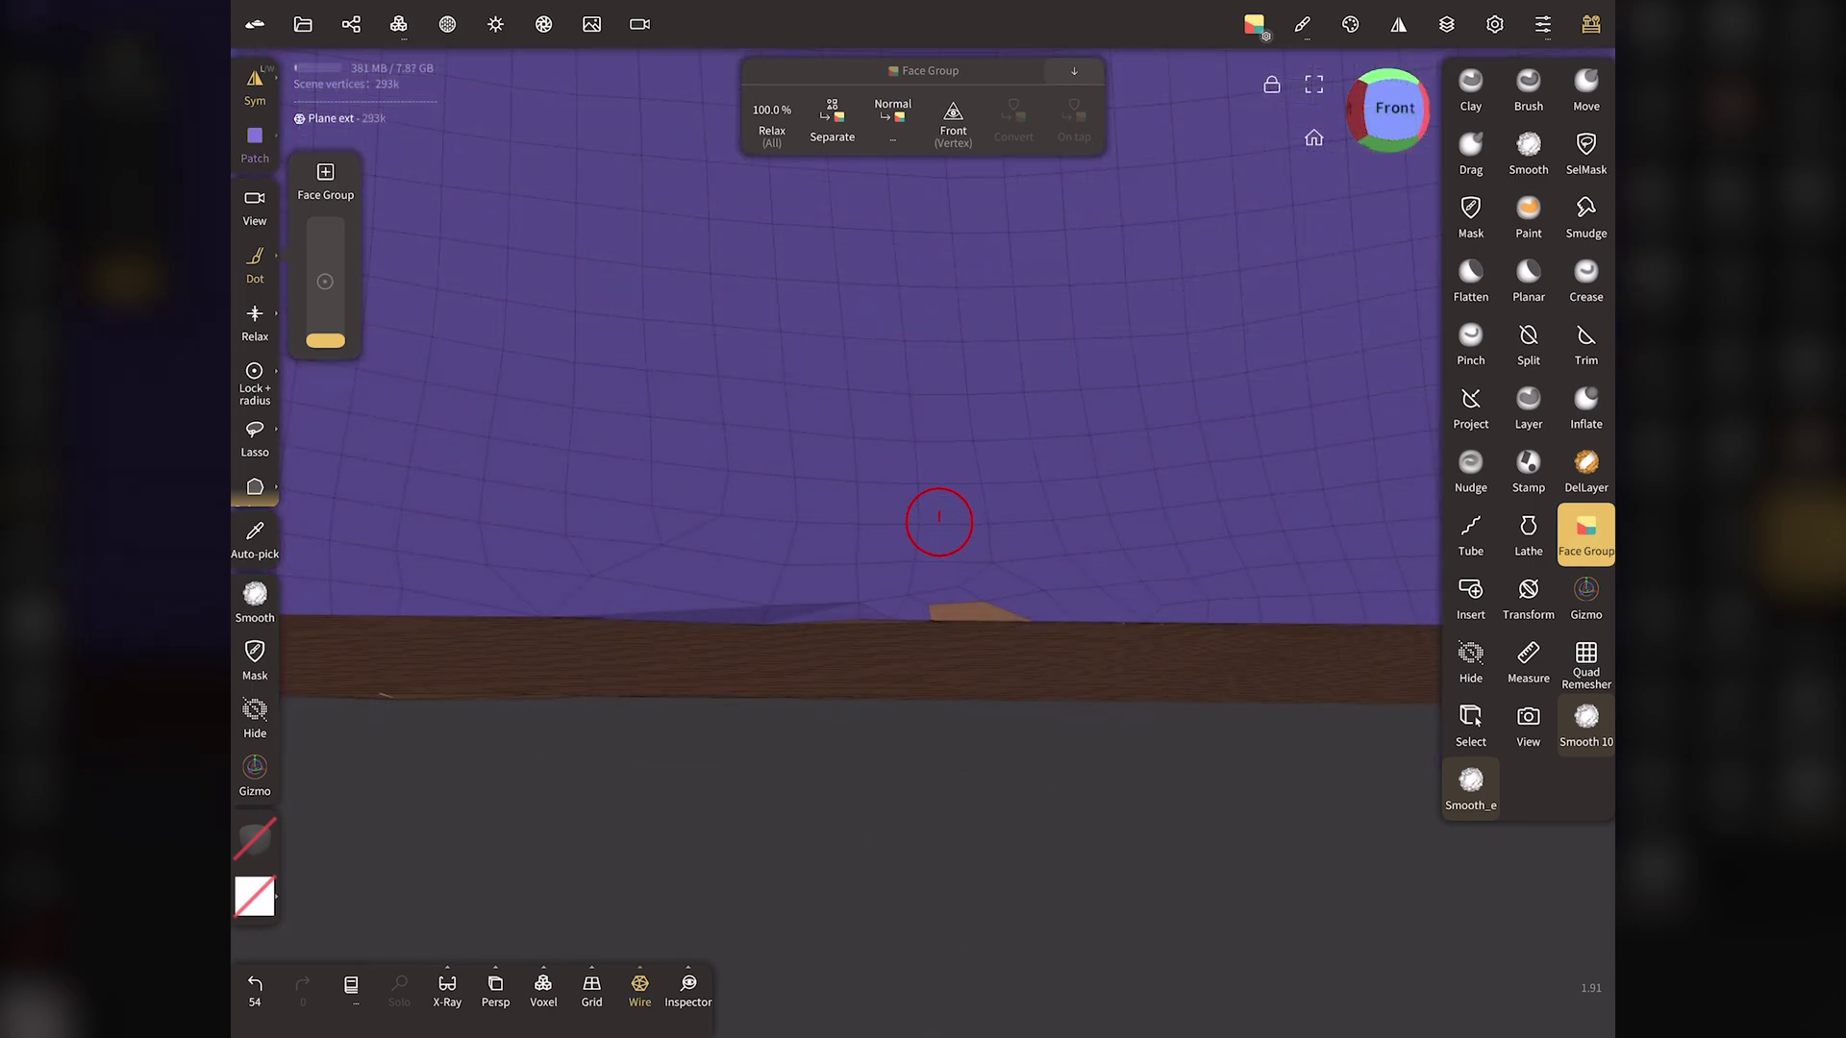
pyautogui.moveTo(964, 568); pyautogui.dragTo(976, 587)
pyautogui.click(1586, 664)
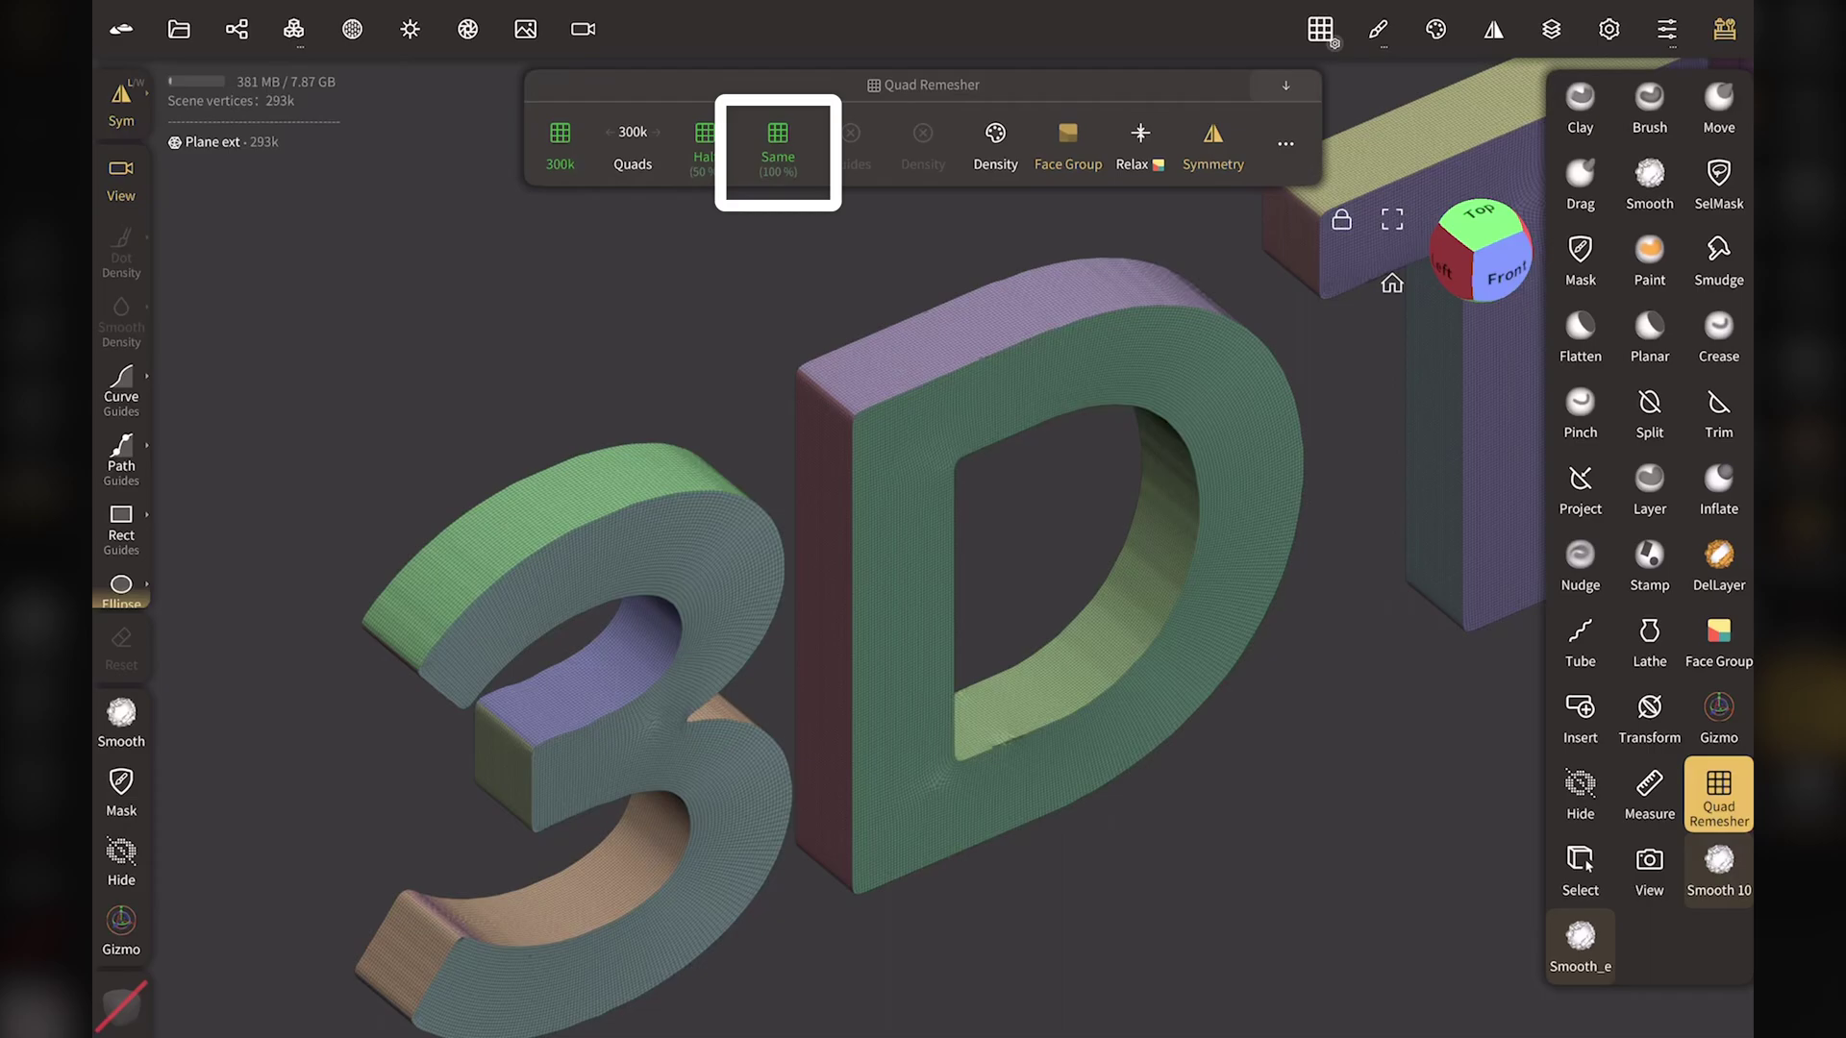
# Rerun the quad remesh at Same (100%) and review the 277k-vertex topology across 3, D, T, E, X
pyautogui.click(778, 144)
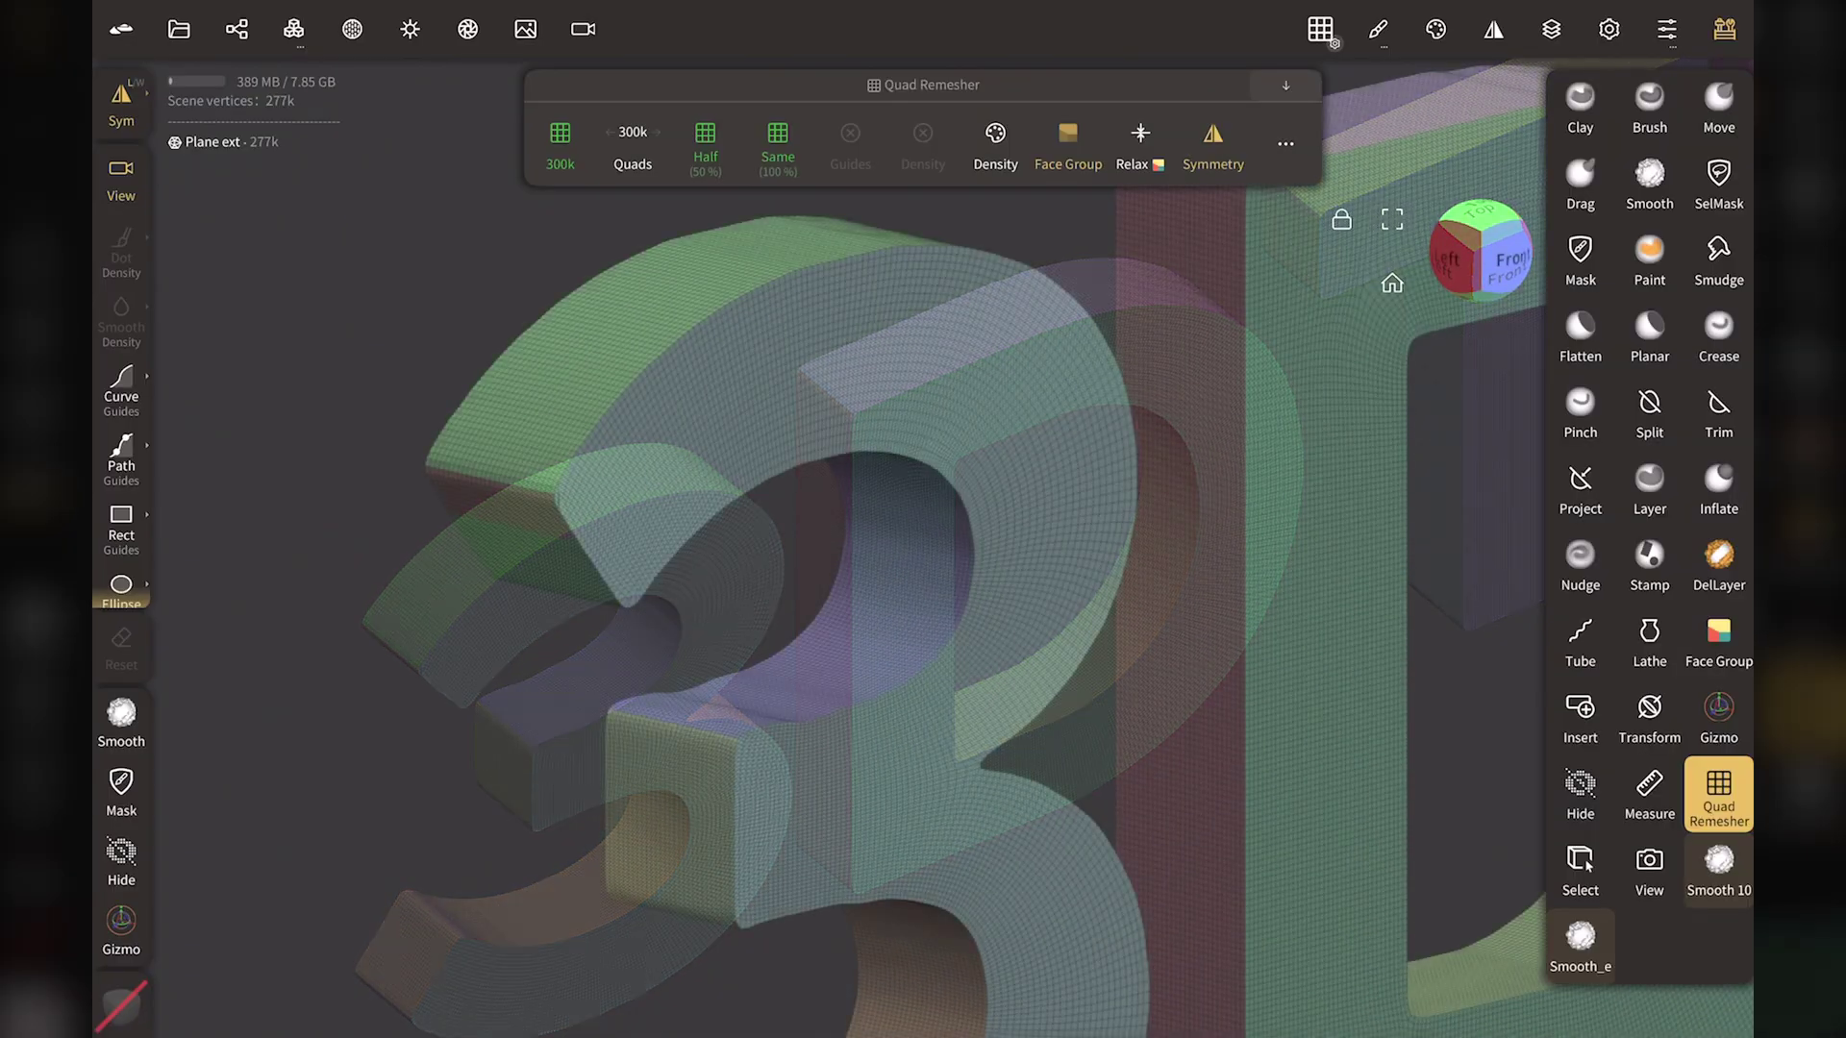
pyautogui.moveTo(384, 412); pyautogui.dragTo(421, 321)
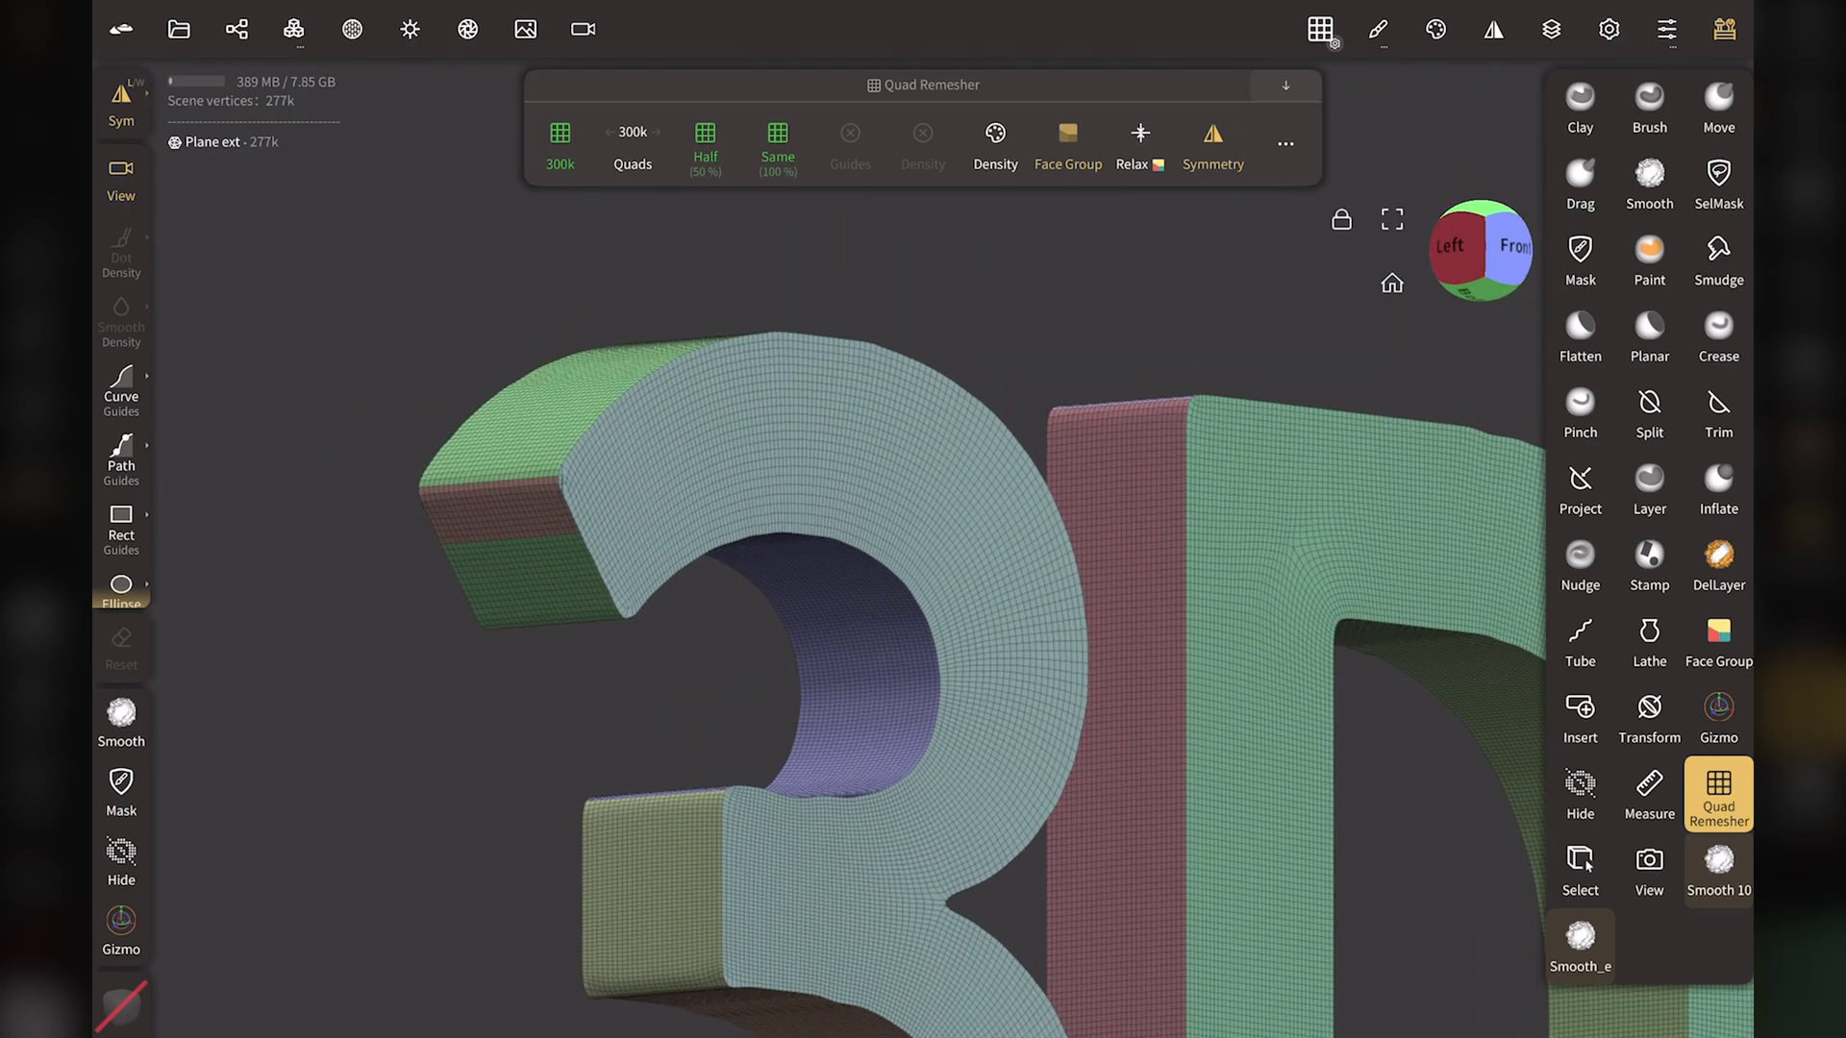
pyautogui.scroll(-5, 386, 539)
pyautogui.moveTo(423, 385); pyautogui.dragTo(481, 383)
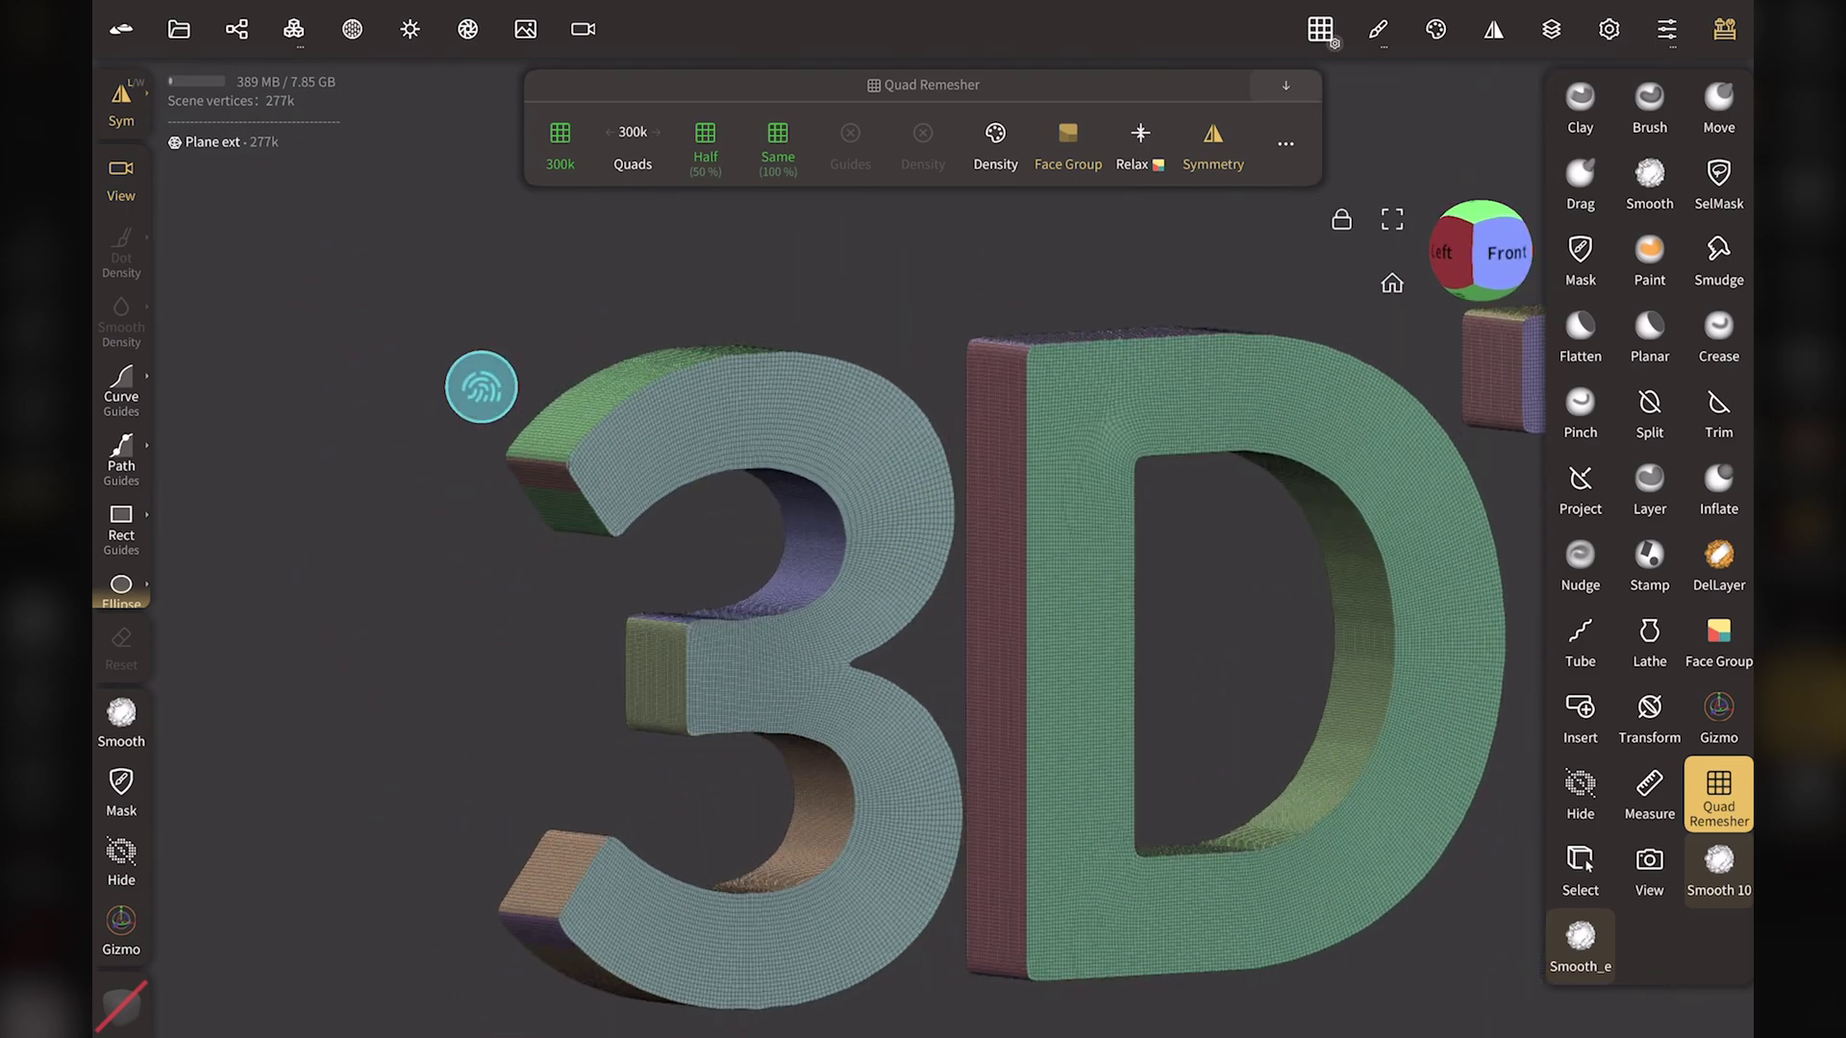
pyautogui.moveTo(1029, 654); pyautogui.dragTo(278, 654)
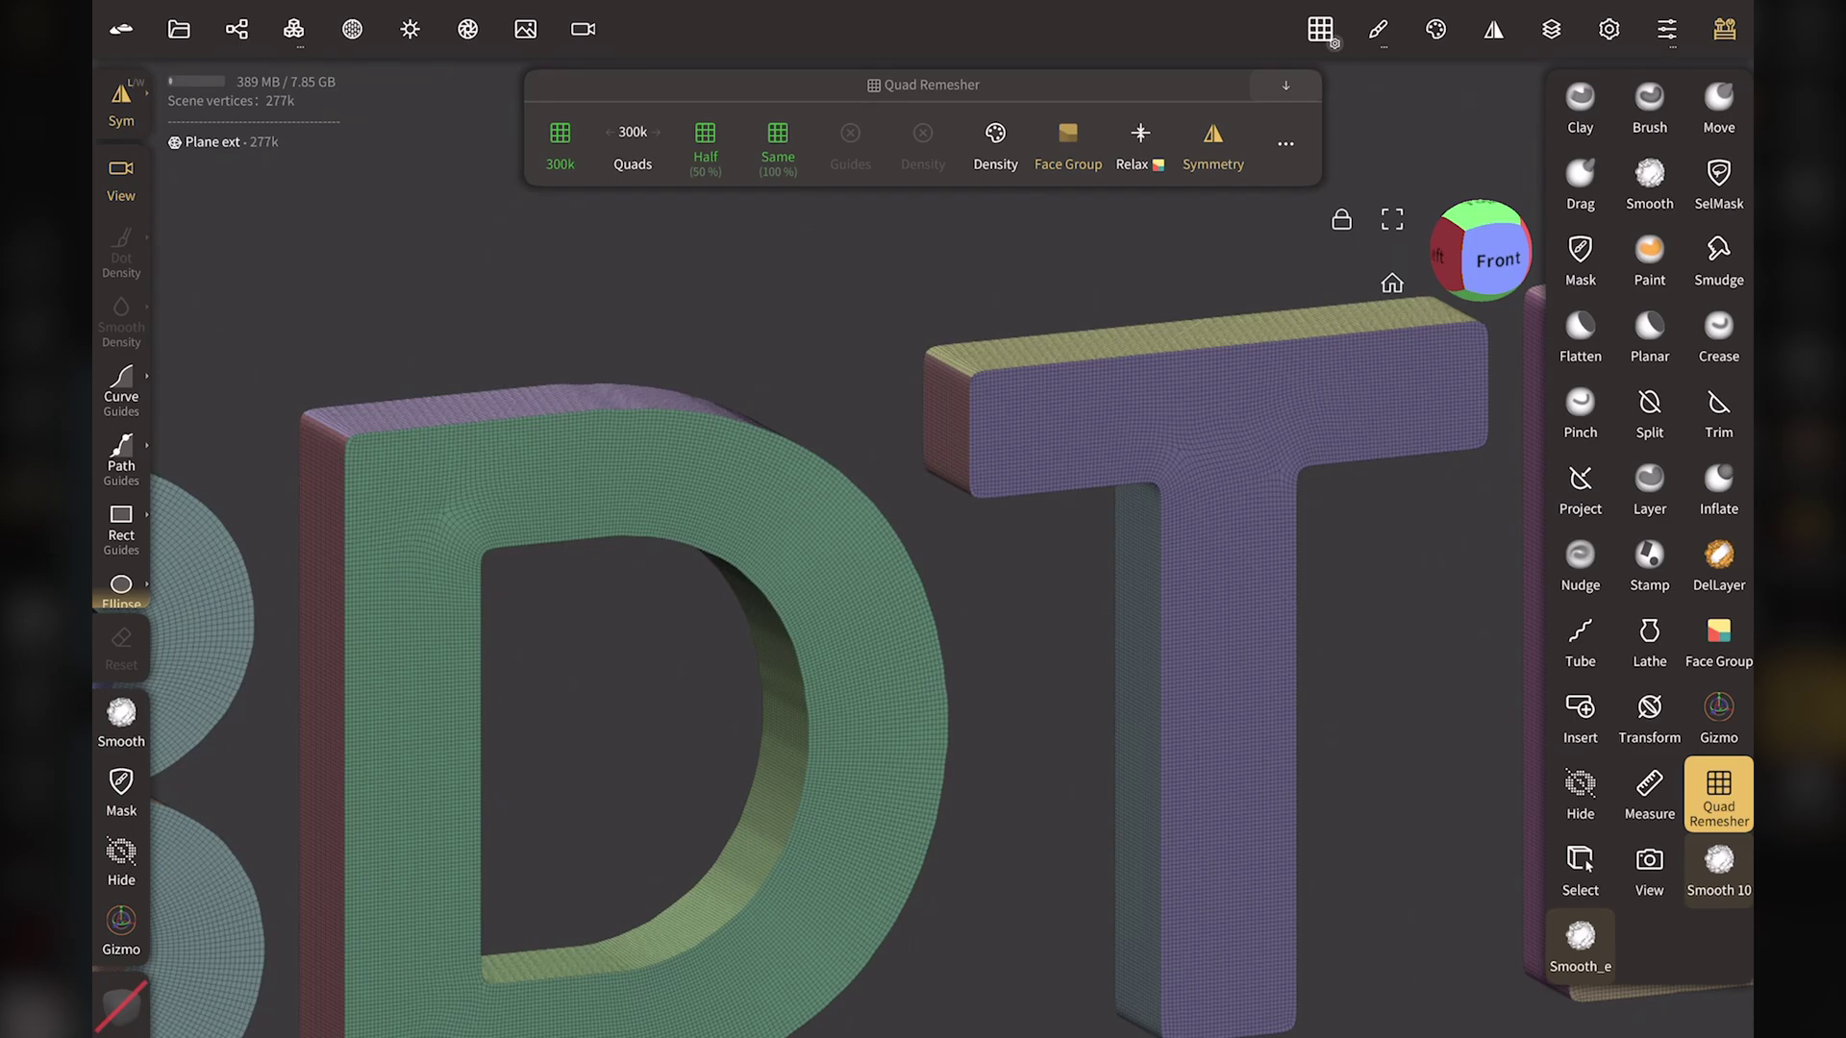
pyautogui.moveTo(1042, 609); pyautogui.dragTo(350, 610)
pyautogui.moveTo(1092, 860); pyautogui.dragTo(400, 861)
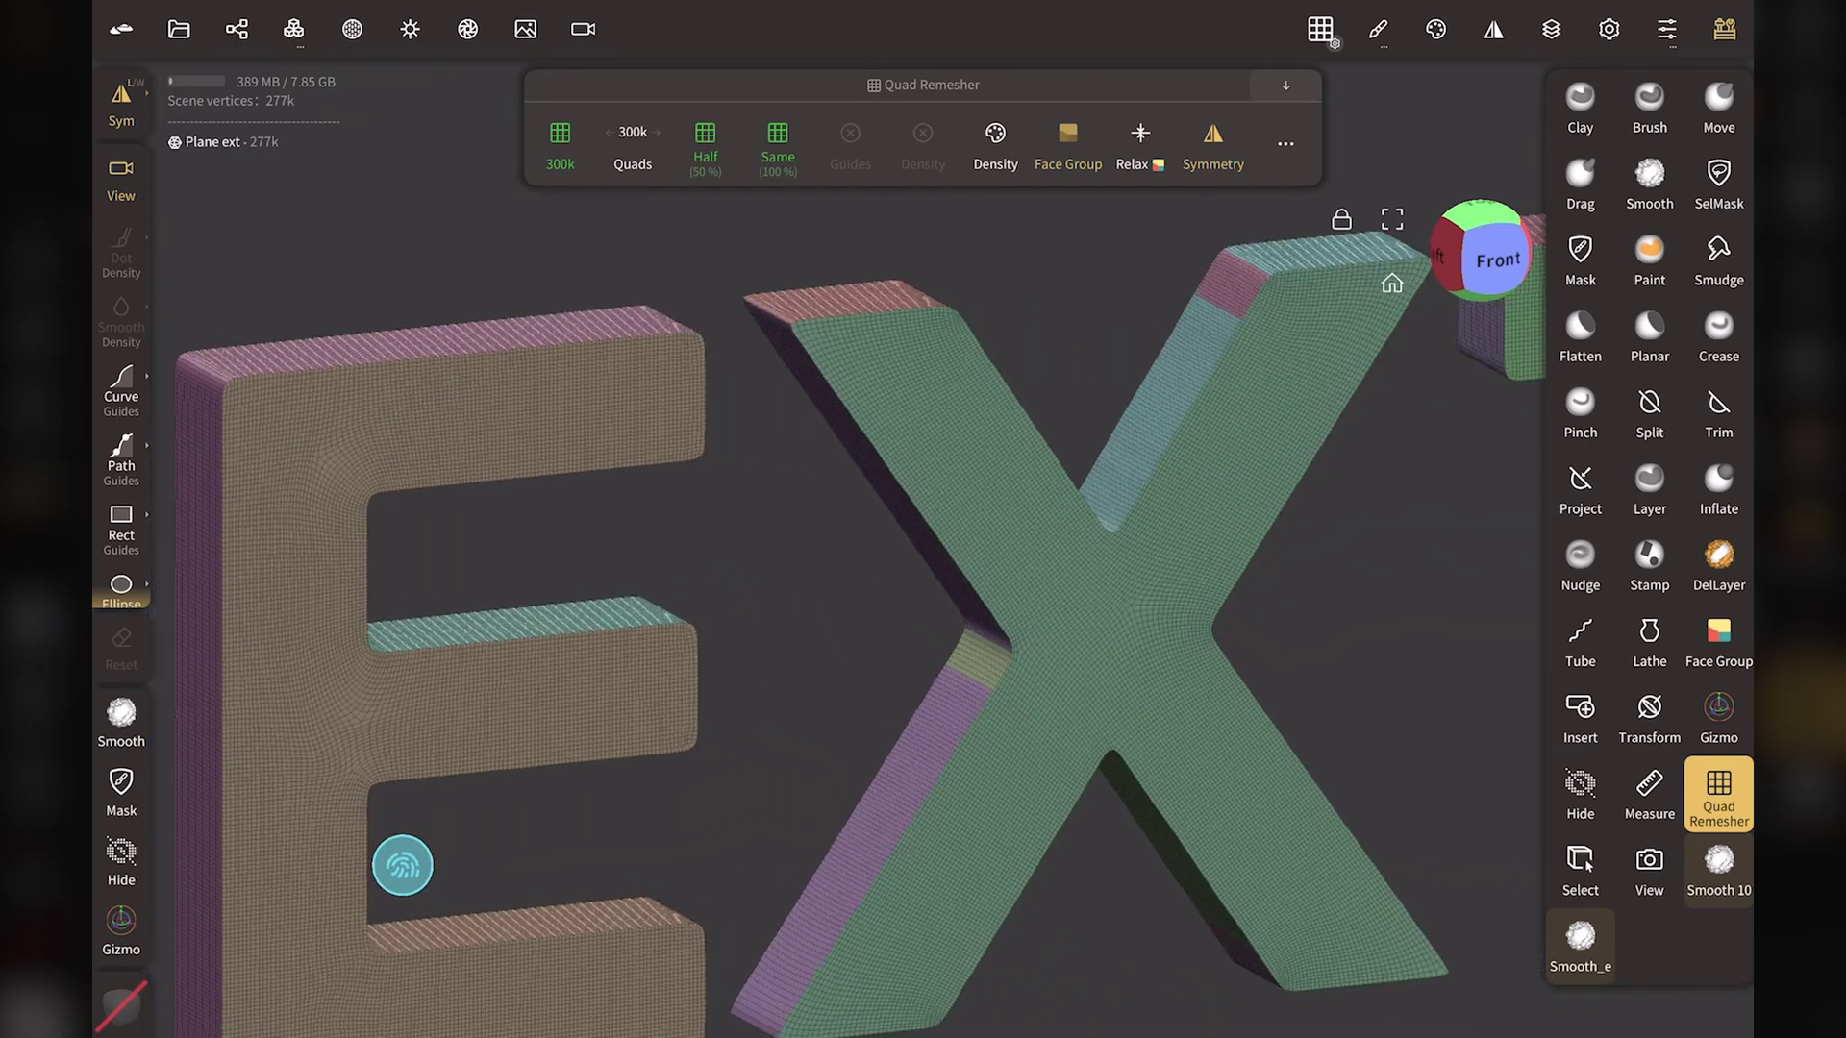
# Quad remesh 'Plane ext' at Half (50%) density, leaving a clean 32.4k-vertex mesh
pyautogui.moveTo(1071, 583); pyautogui.dragTo(484, 583)
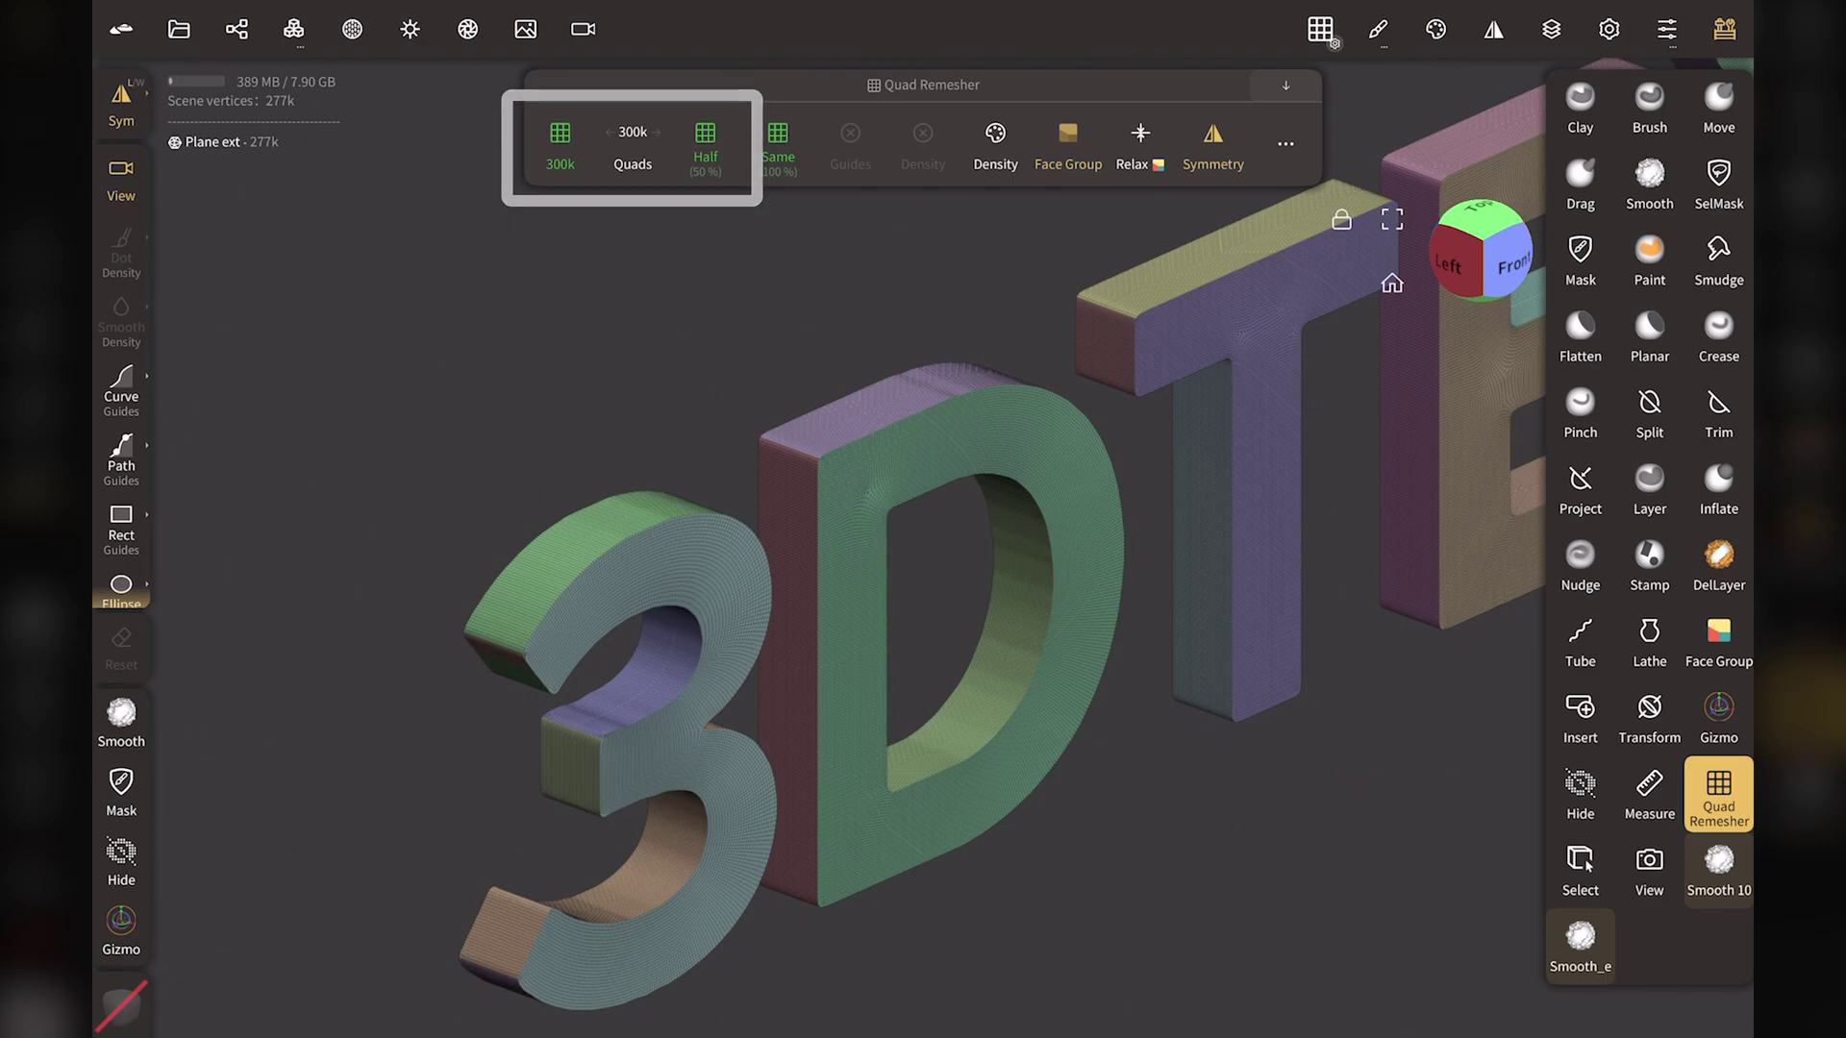
pyautogui.click(560, 145)
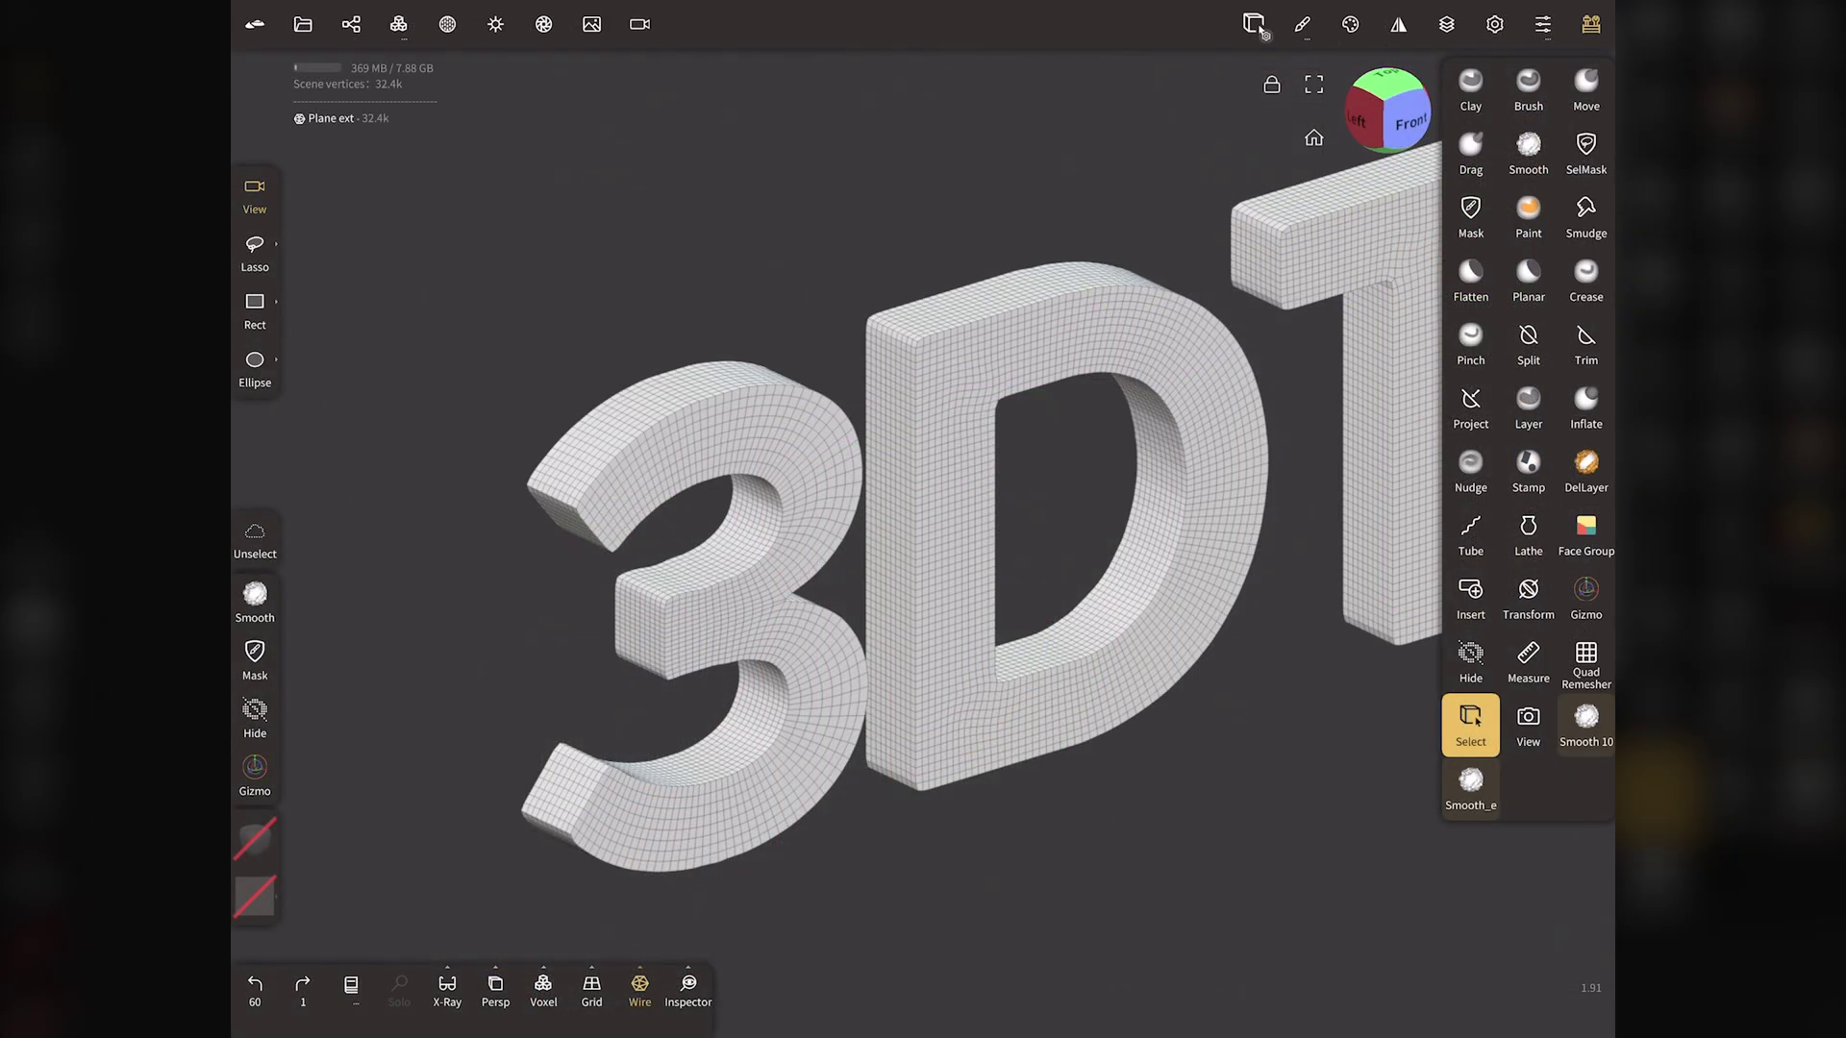
pyautogui.scroll(3, 459, 423)
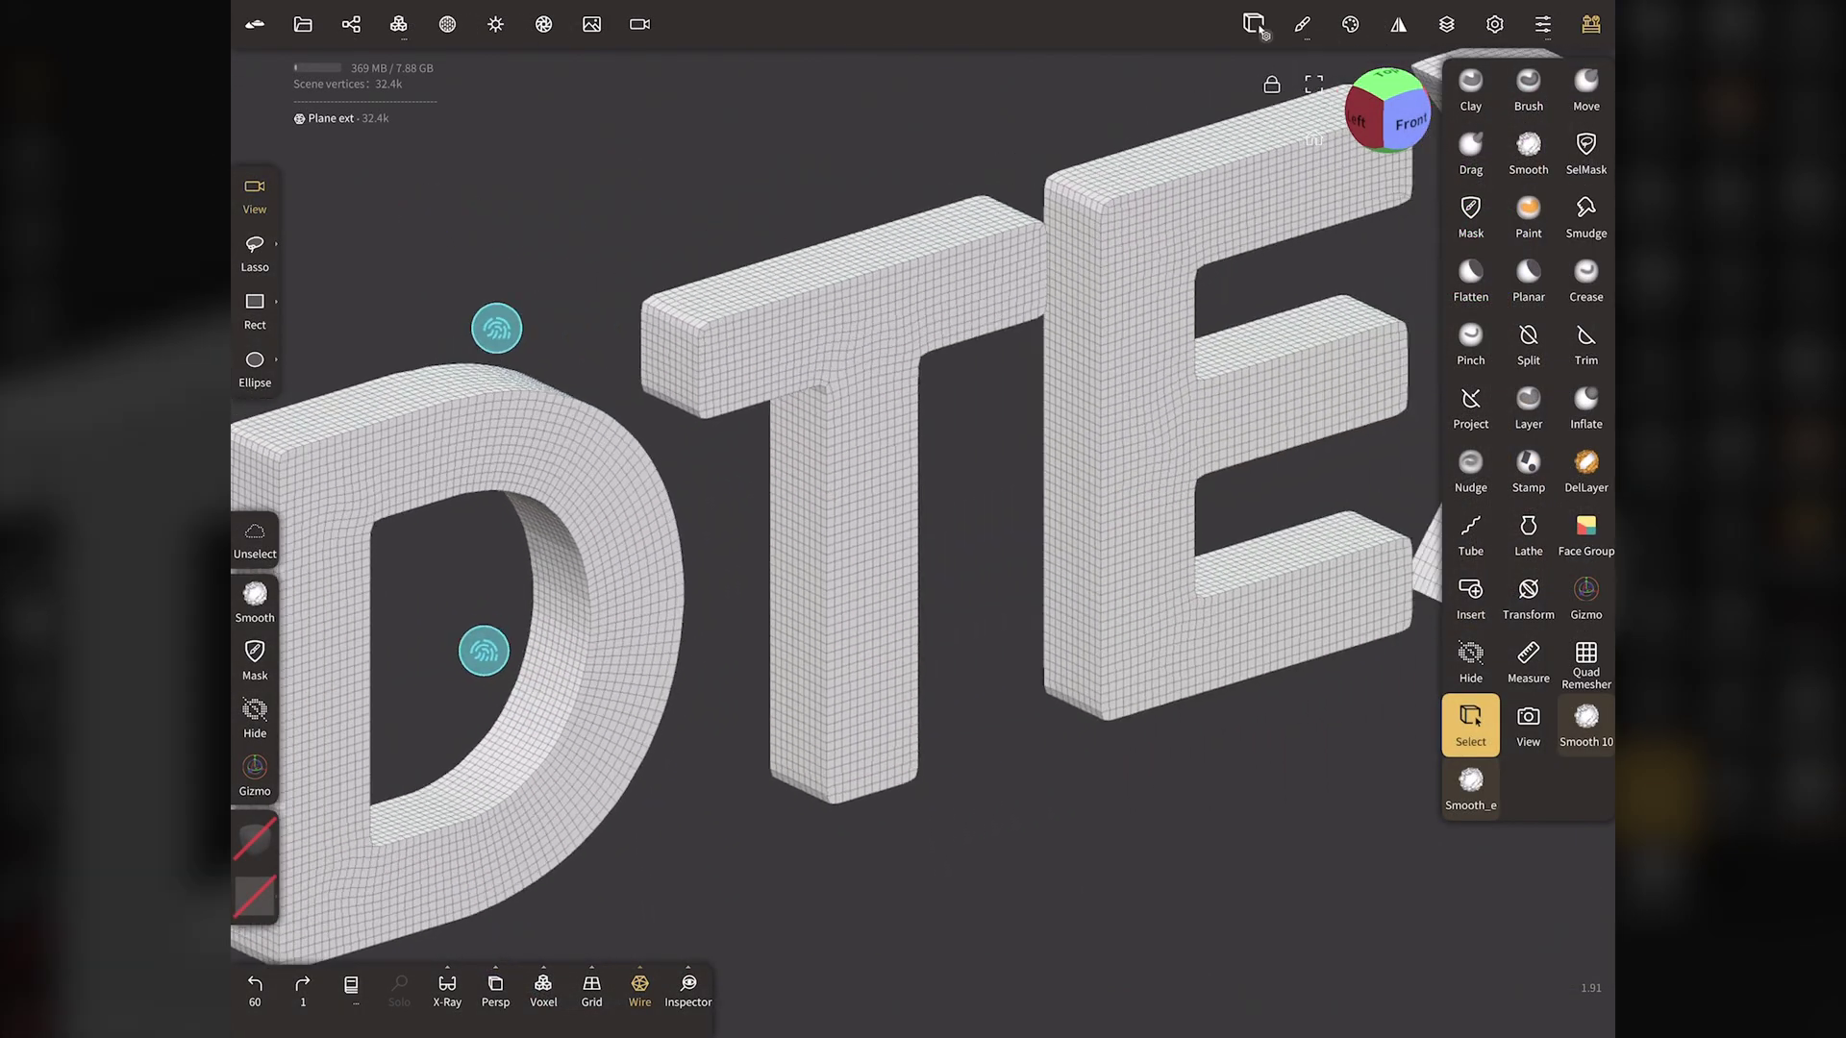
pyautogui.hscroll(5, 488, 486)
pyautogui.hscroll(5, 717, 387)
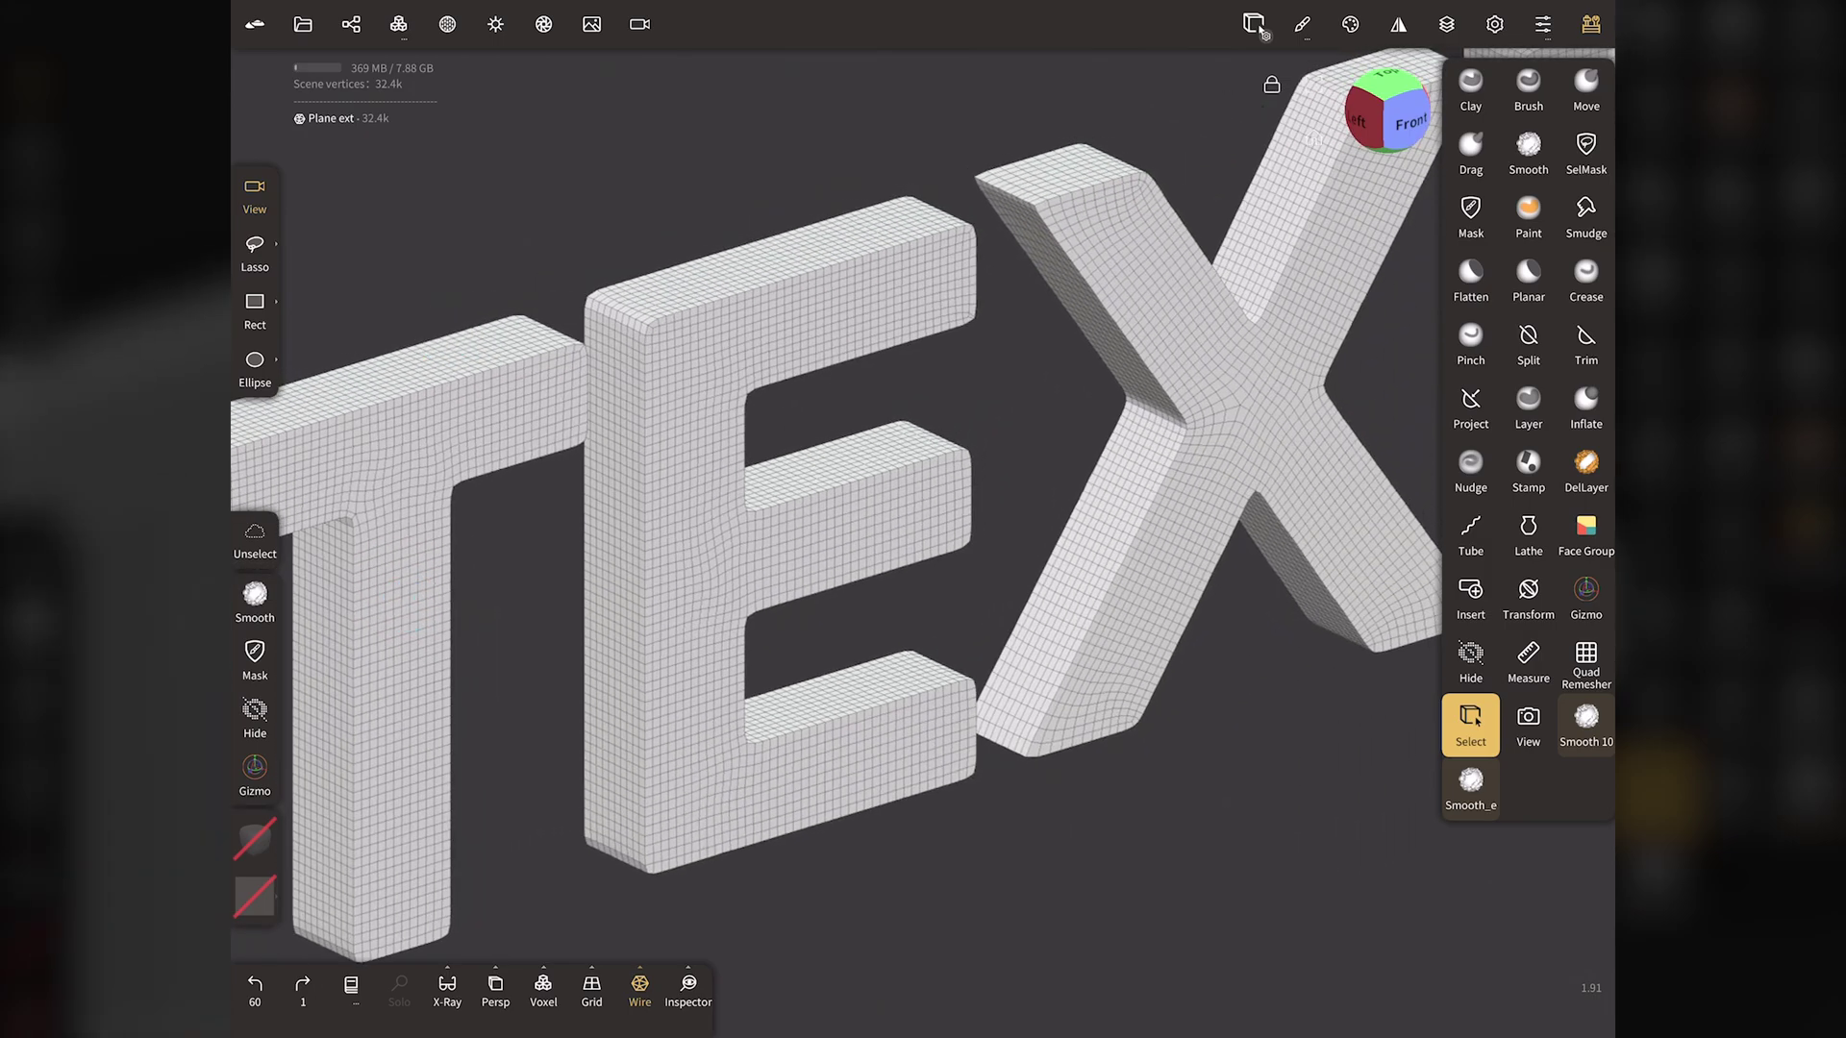
pyautogui.hscroll(5, 596, 445)
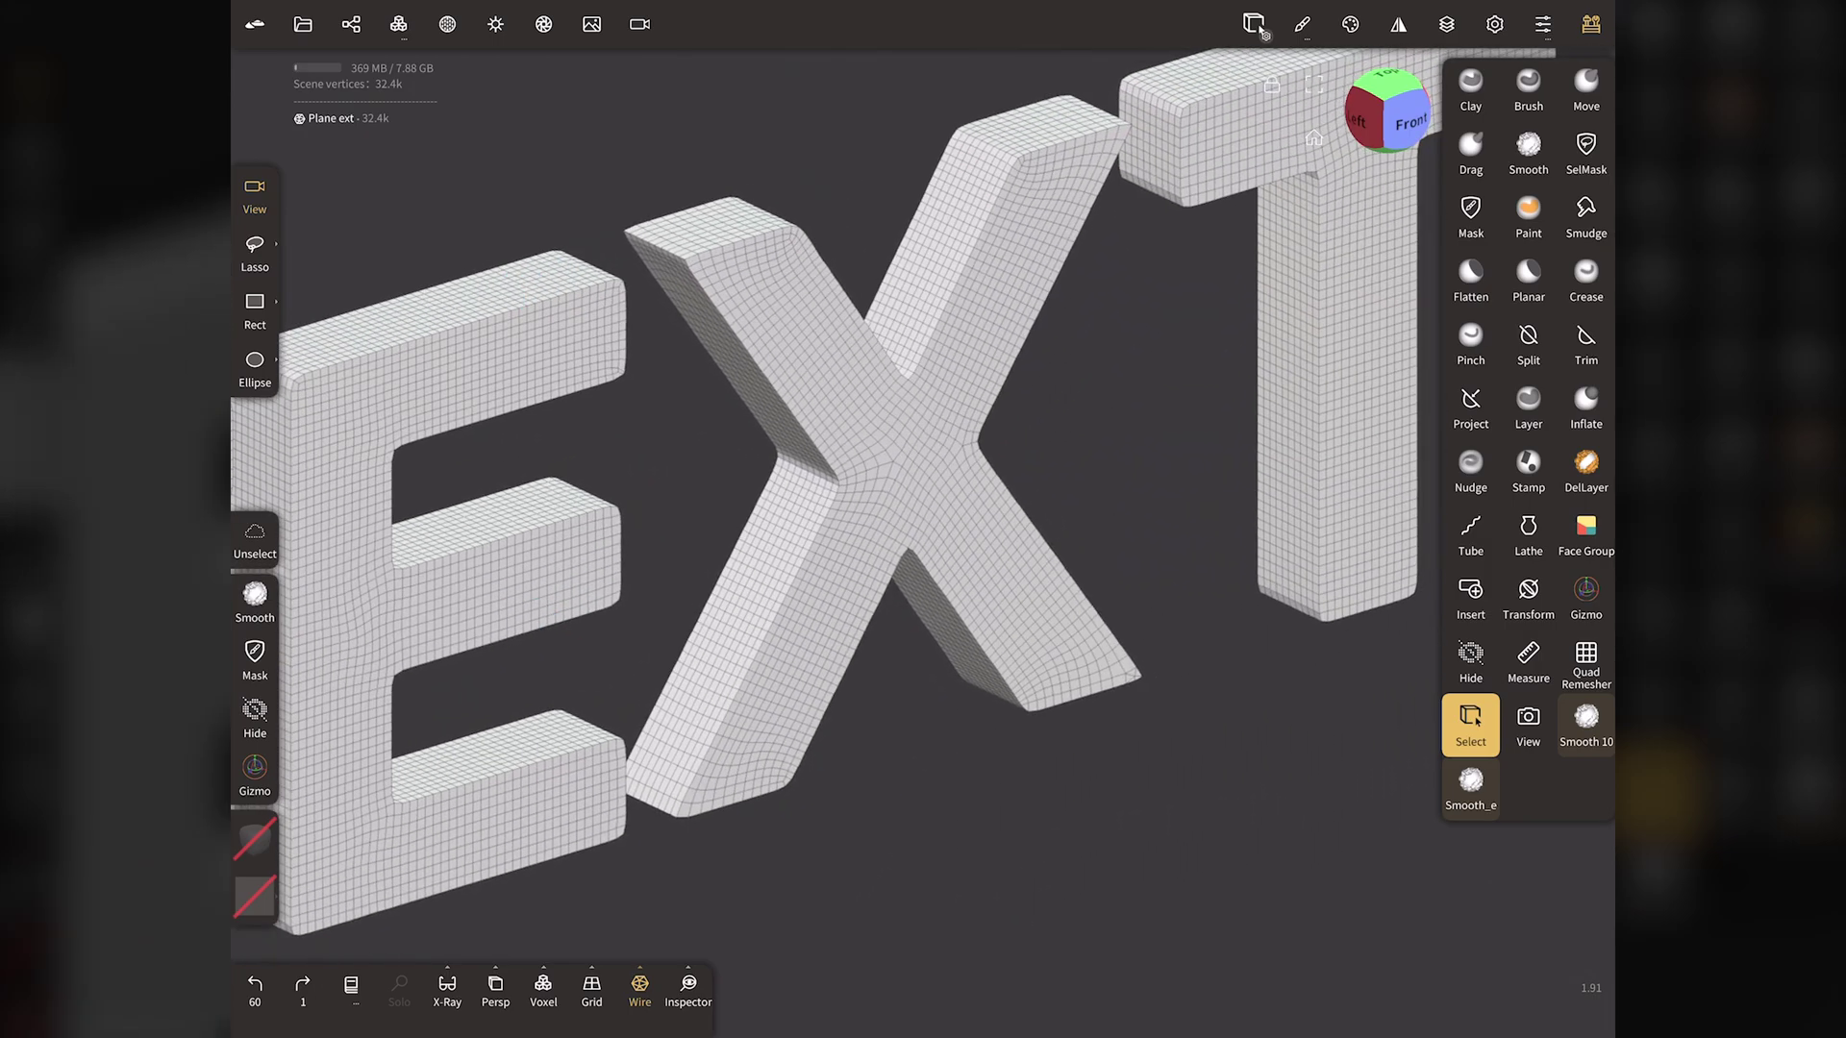
pyautogui.hscroll(5, 863, 393)
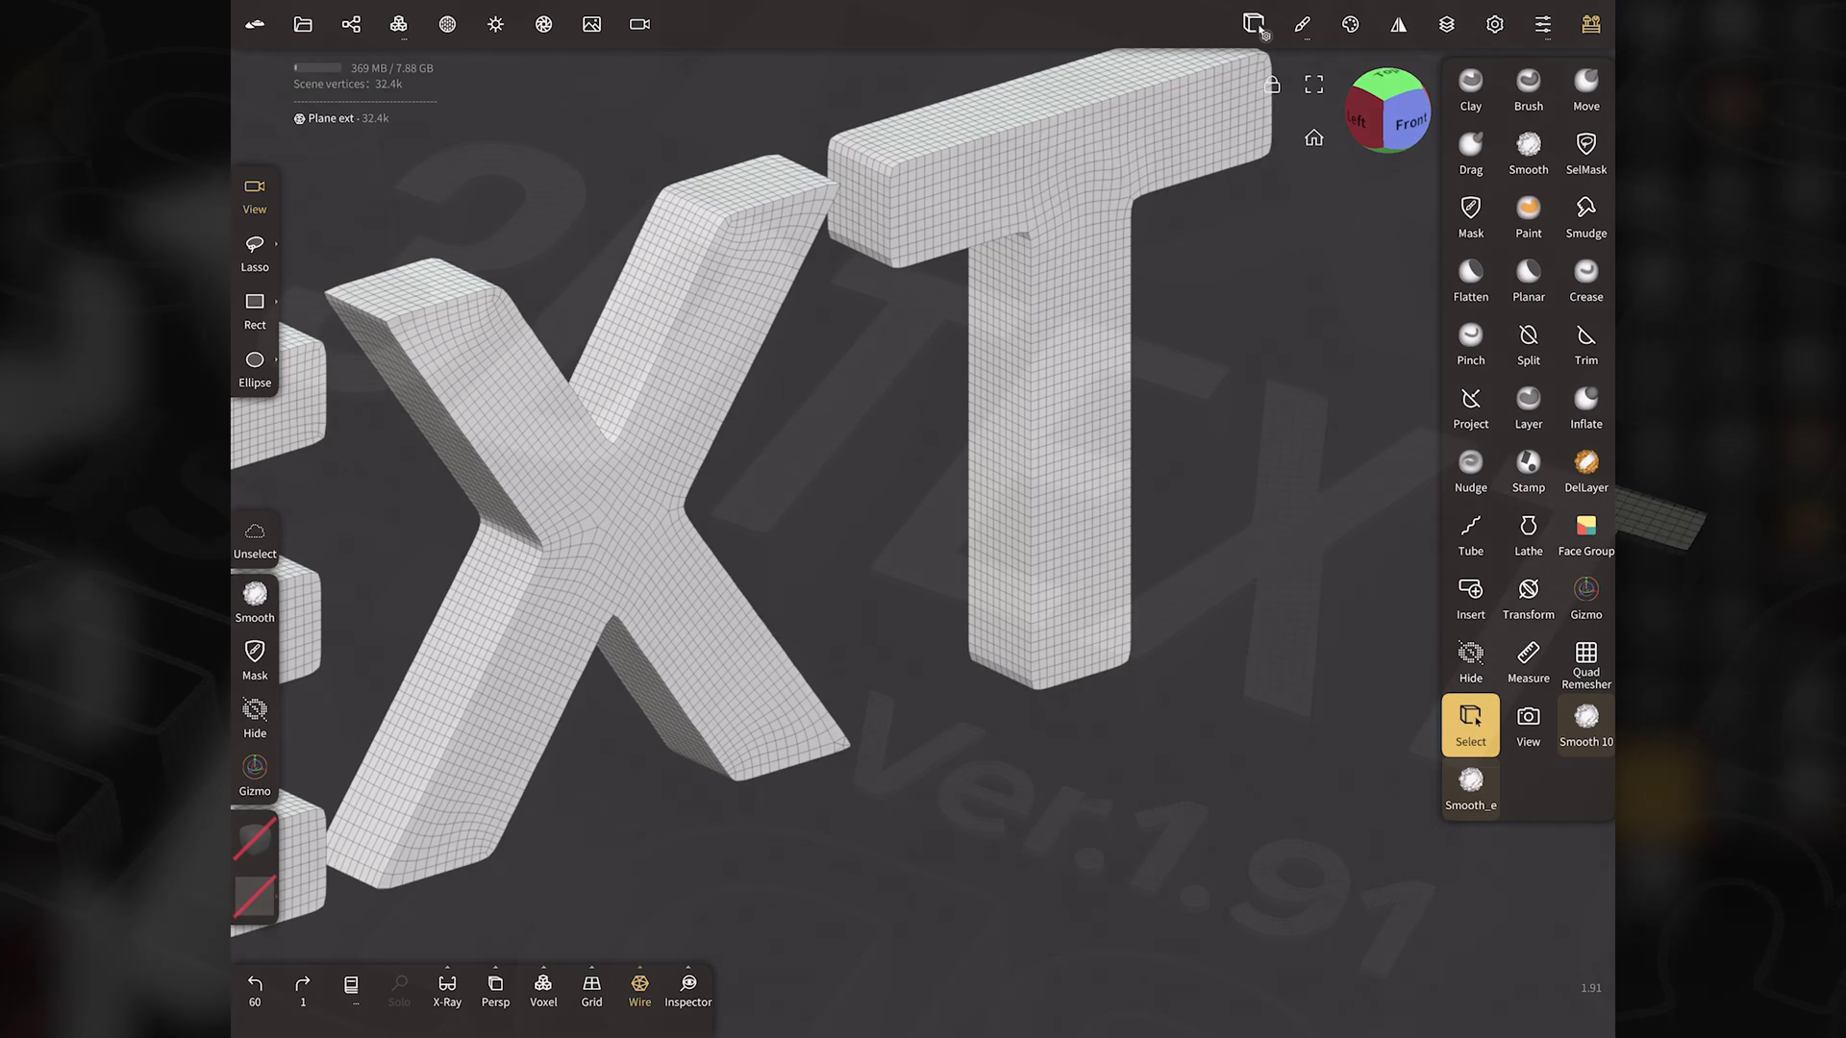